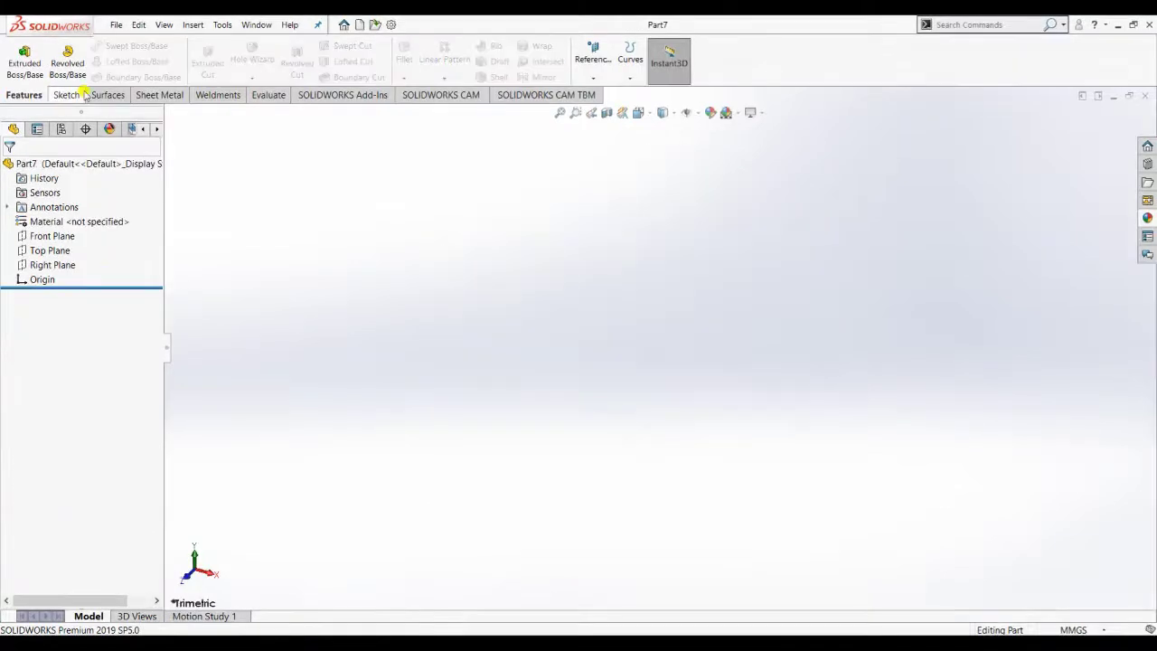
Sketch a center rectangle from the origin on the Front Plane, 450 mm high and 350 mm wide
right_click(46, 235)
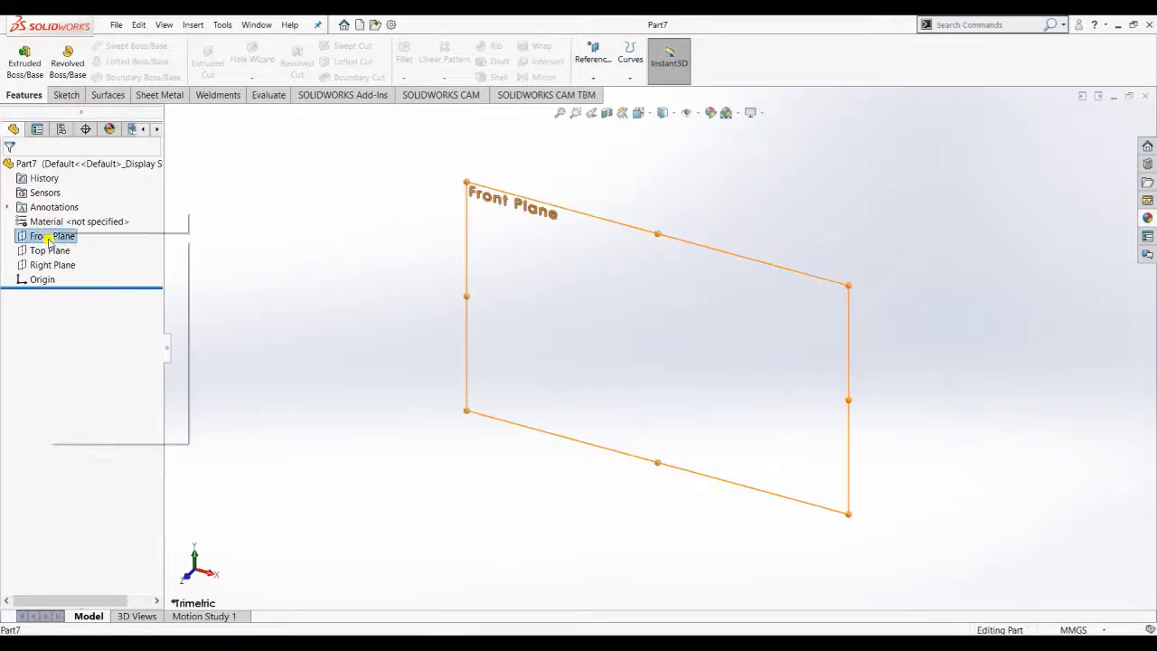
click(58, 222)
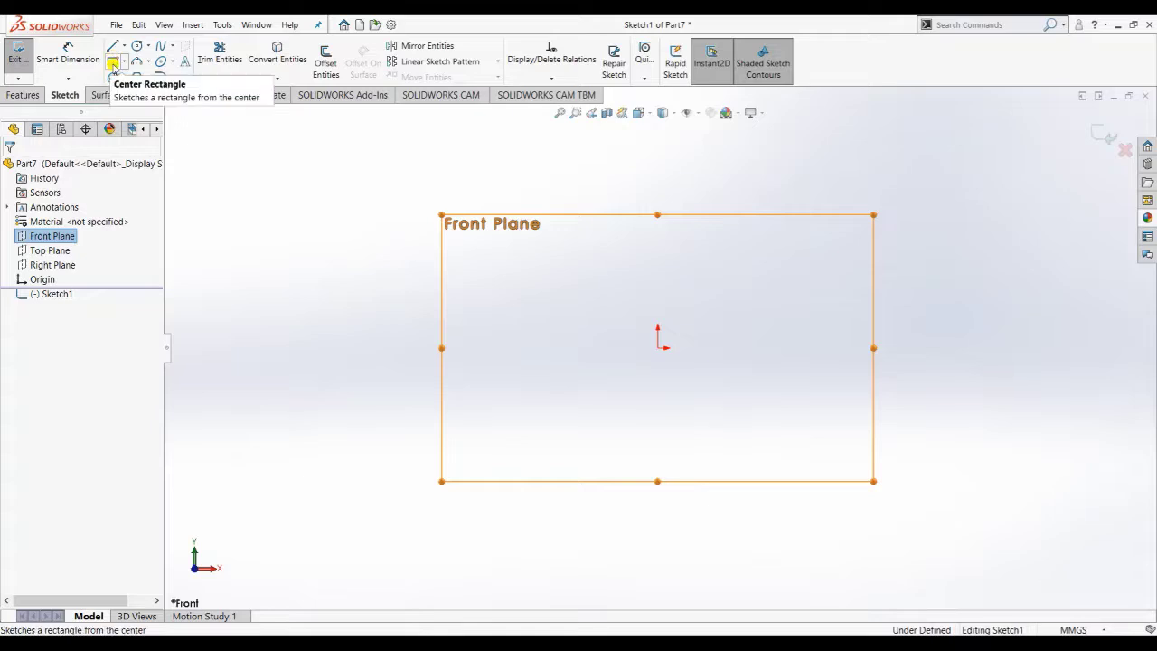
click(113, 61)
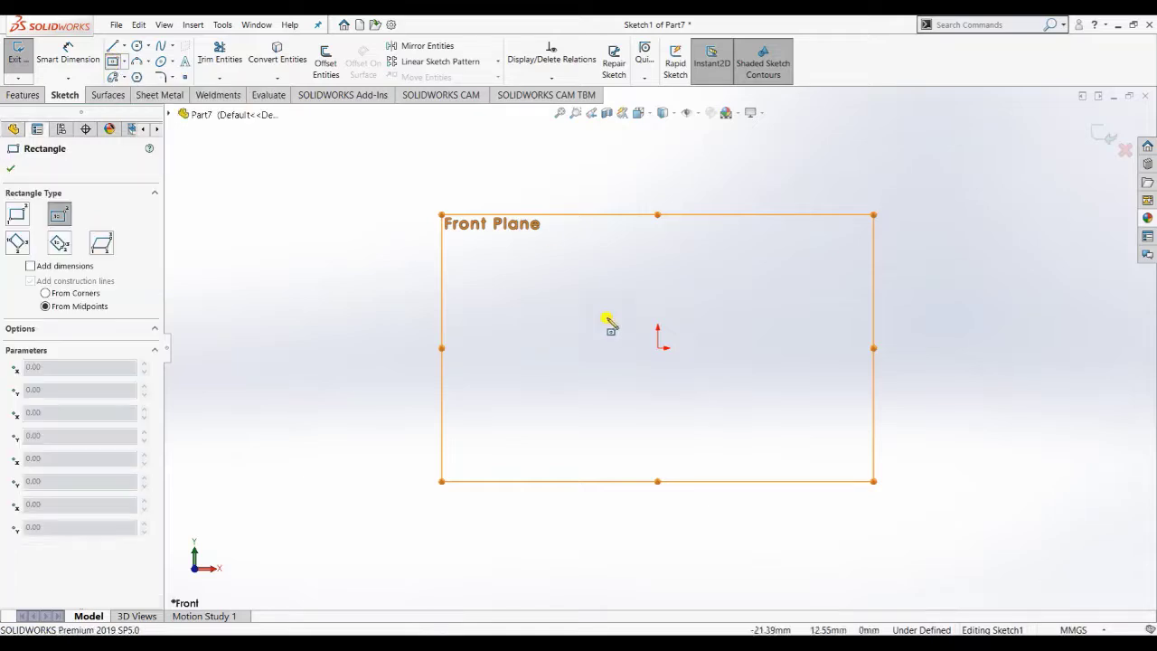
click(657, 348)
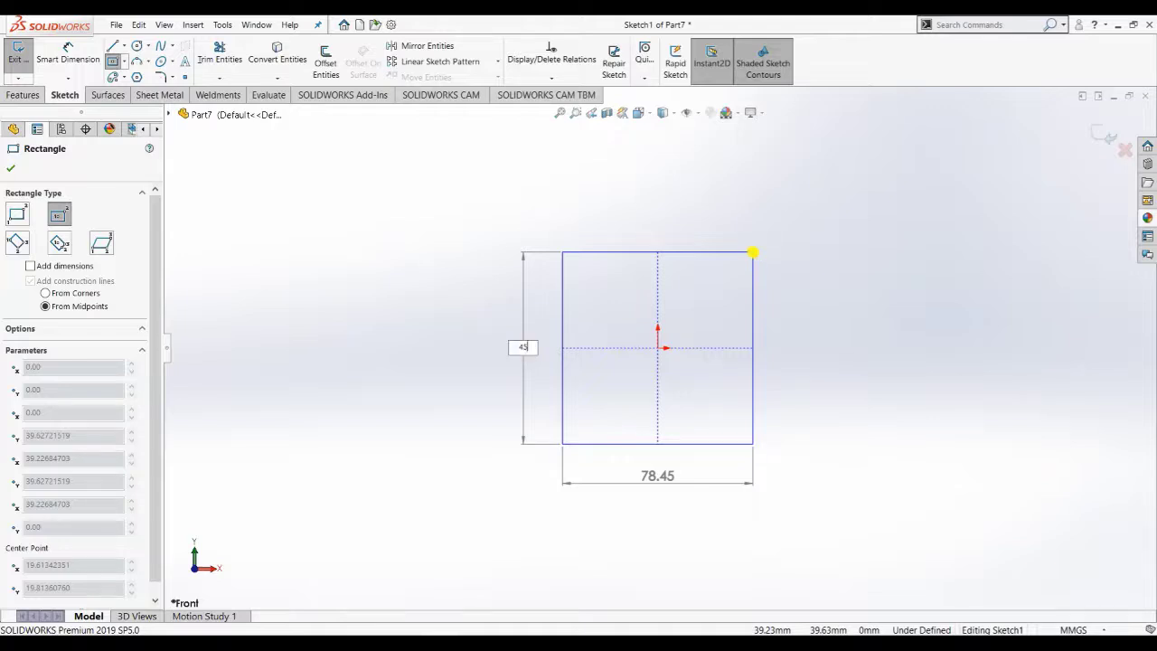
text(450)
key(Return)
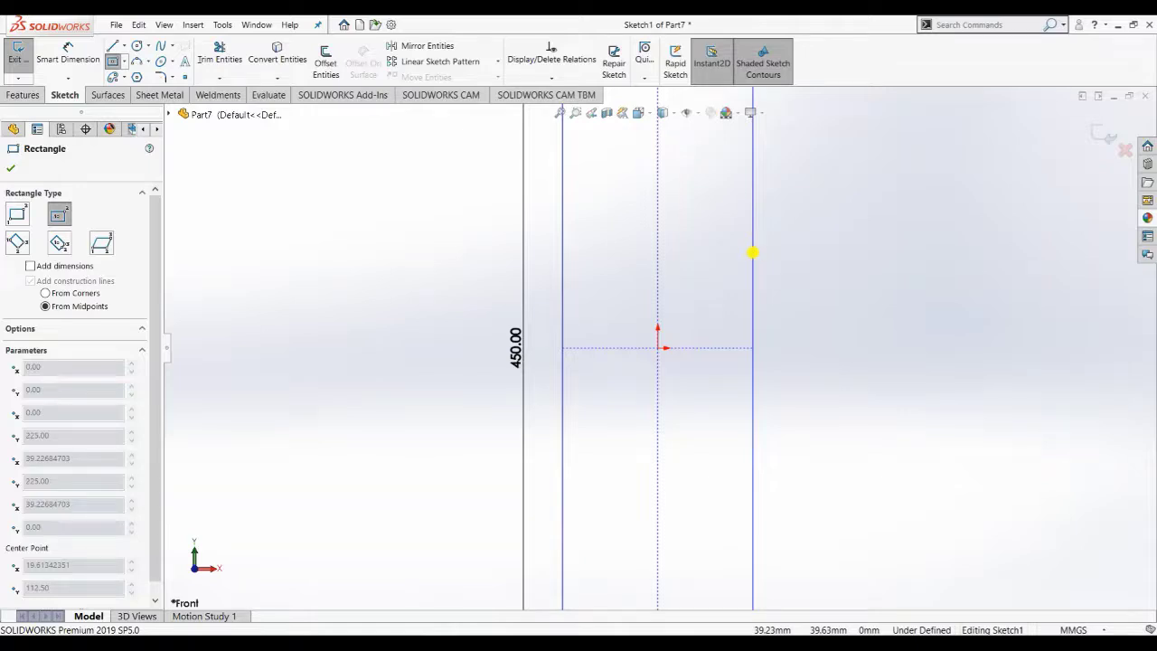
click(752, 253)
key(Escape)
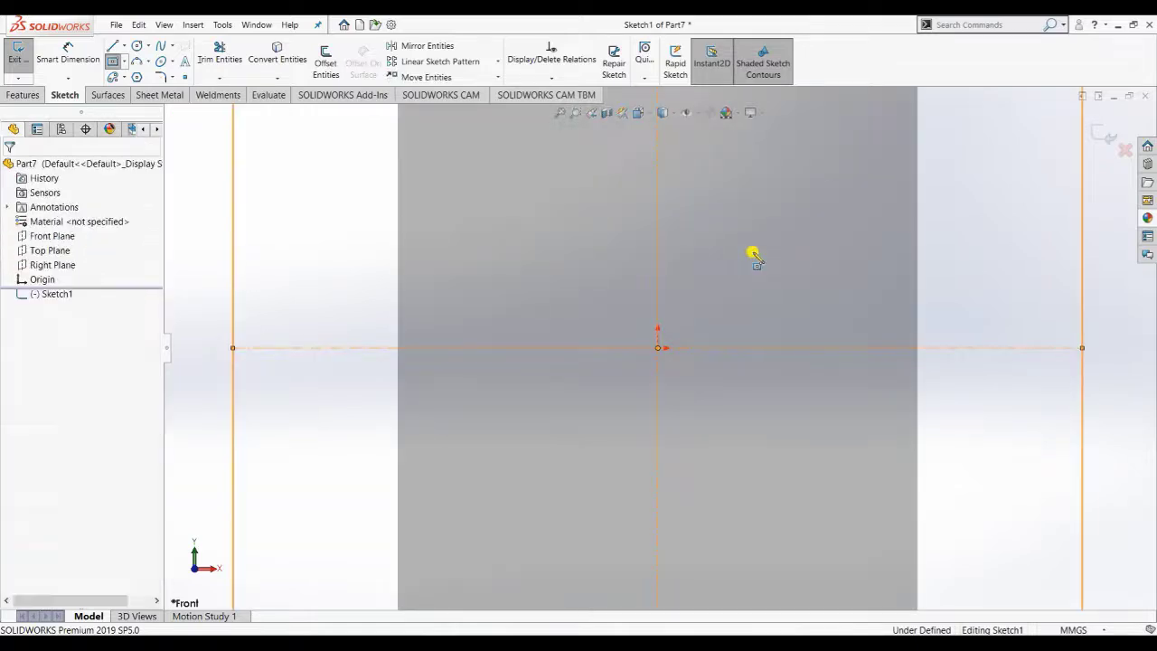
key(f)
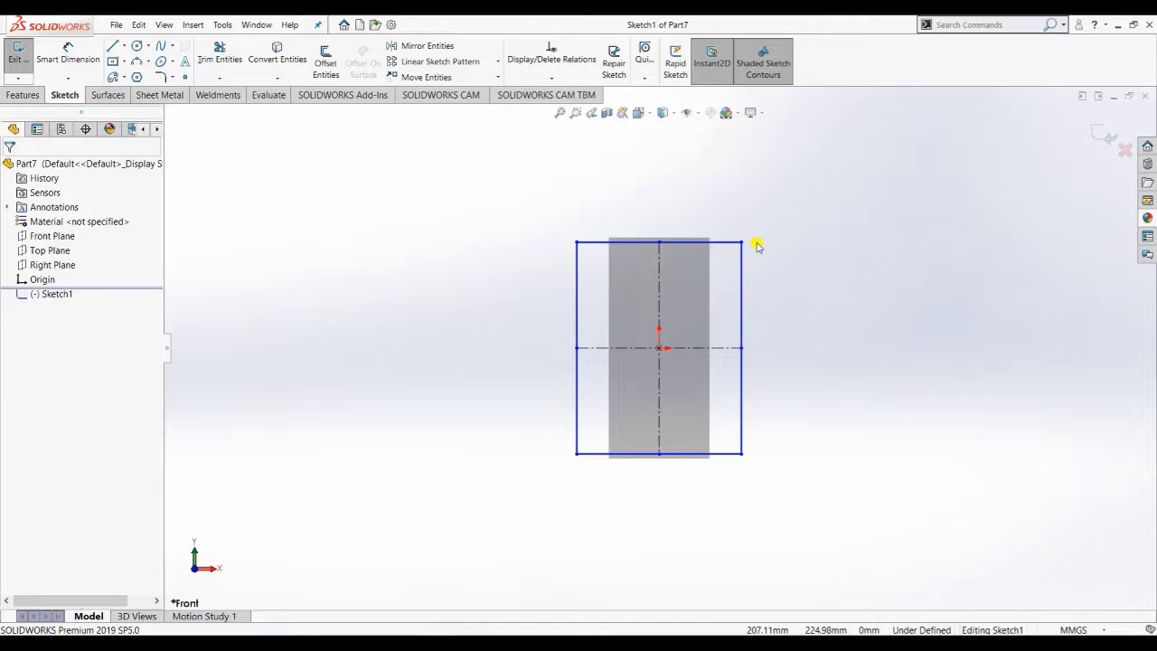
Dimension the rectangle's height as 450 mm and its width as 350 mm
click(67, 54)
click(579, 282)
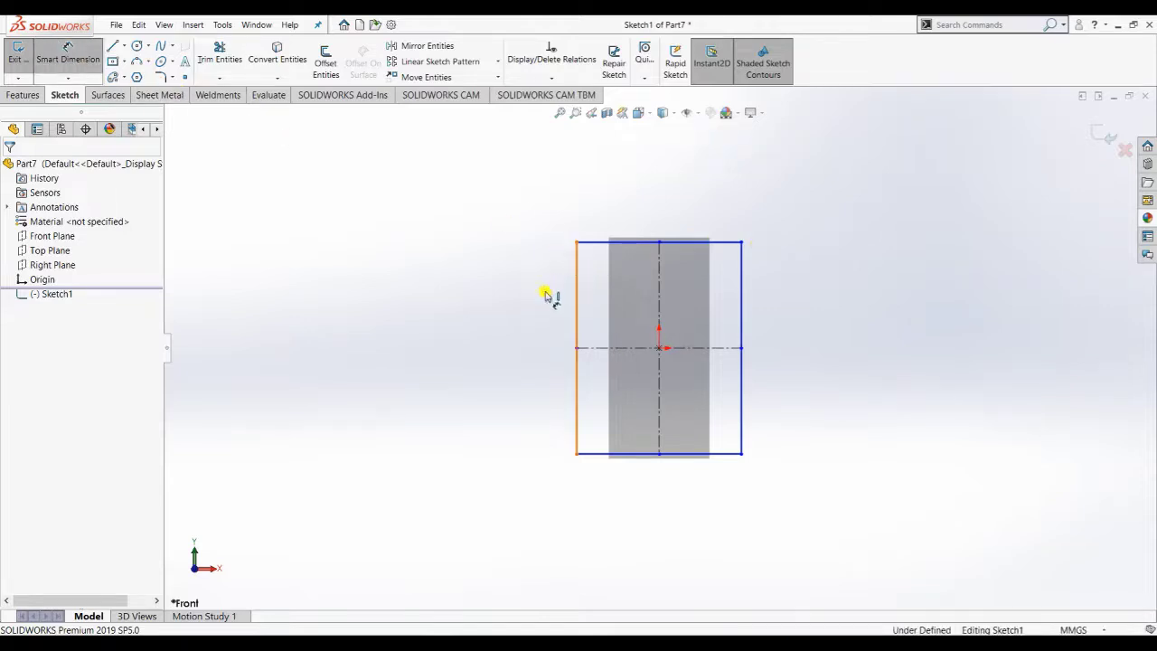
click(542, 328)
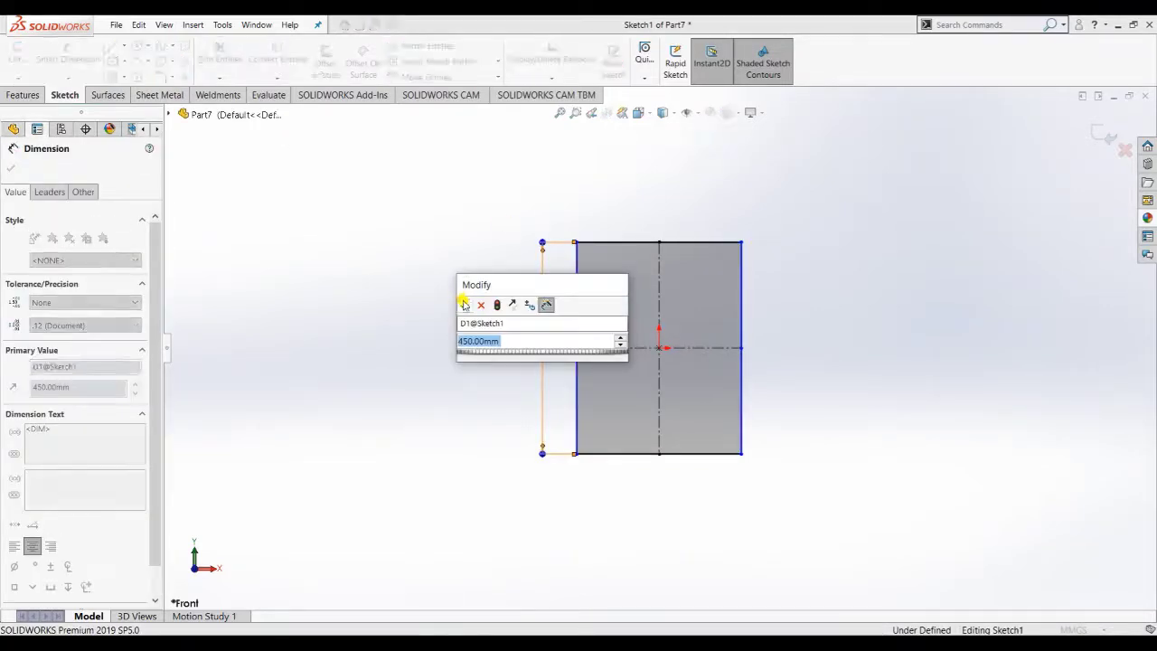
click(463, 304)
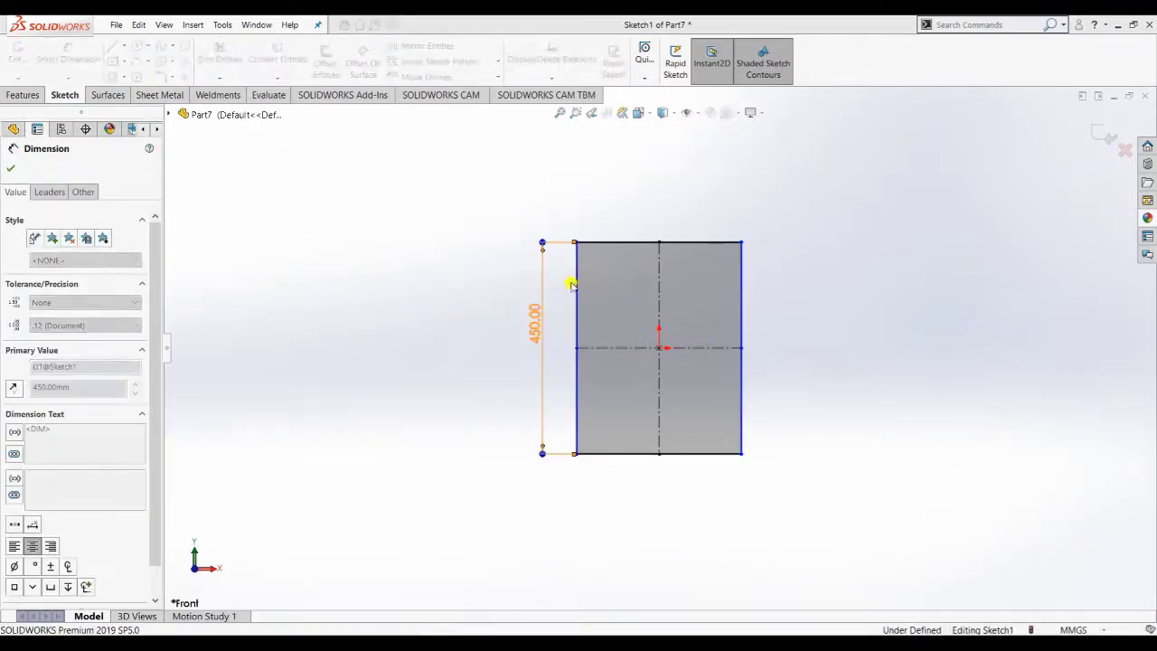
click(632, 245)
click(650, 225)
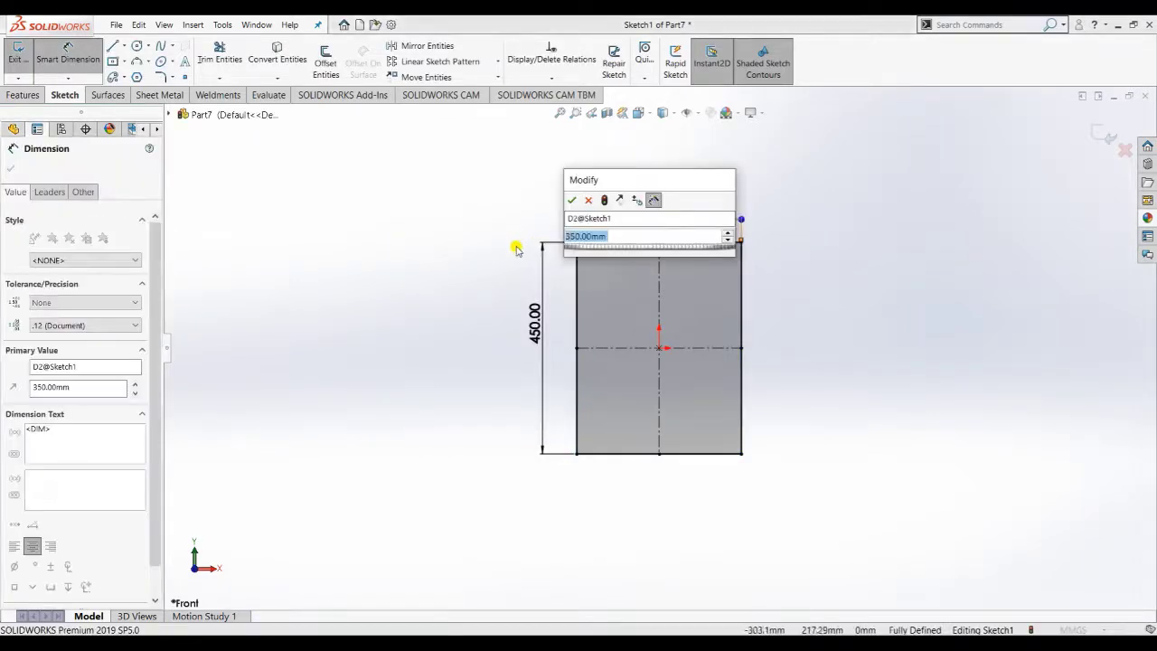
click(575, 200)
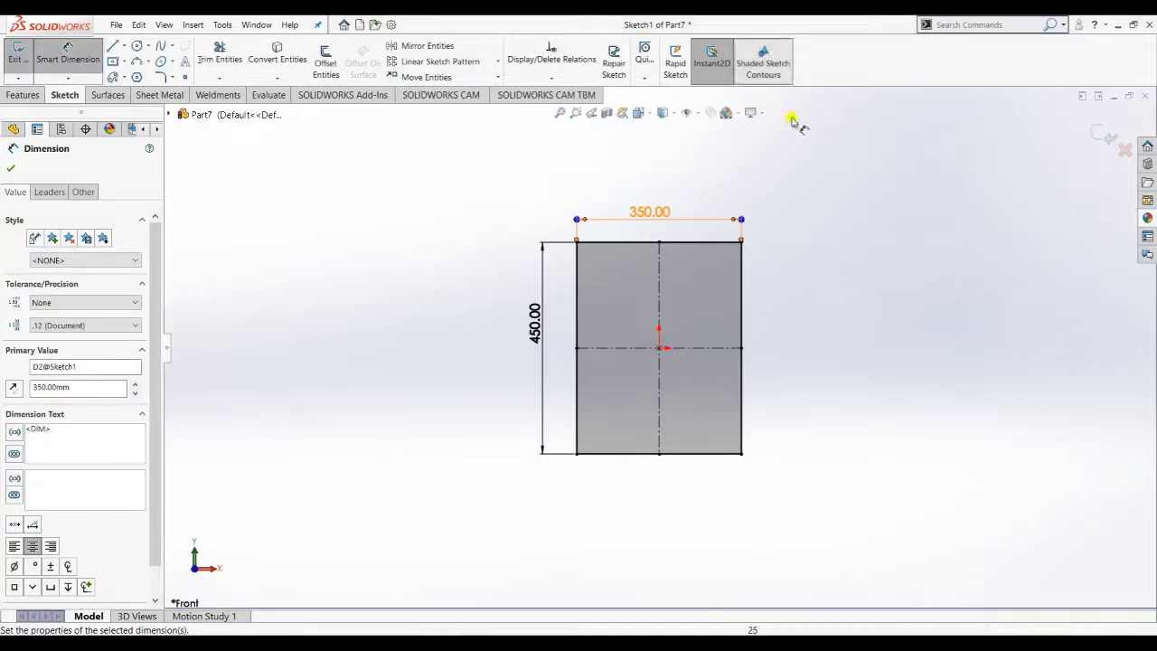
Create a sheet metal base flange from the rectangle sketch with the default settings
click(176, 96)
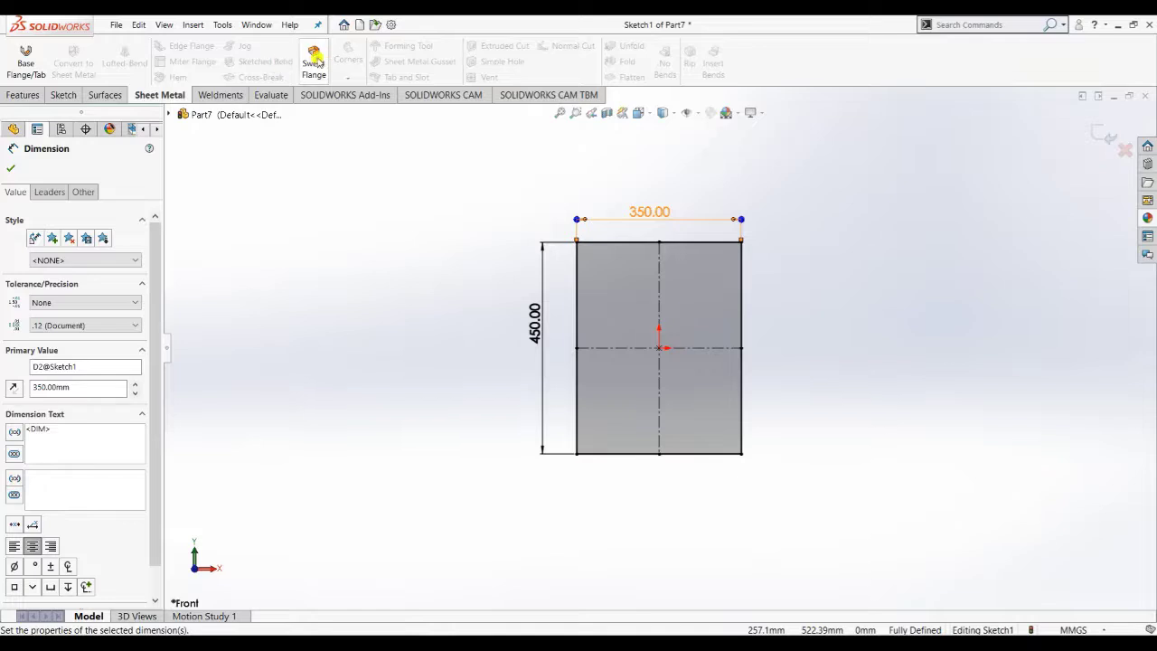
click(25, 63)
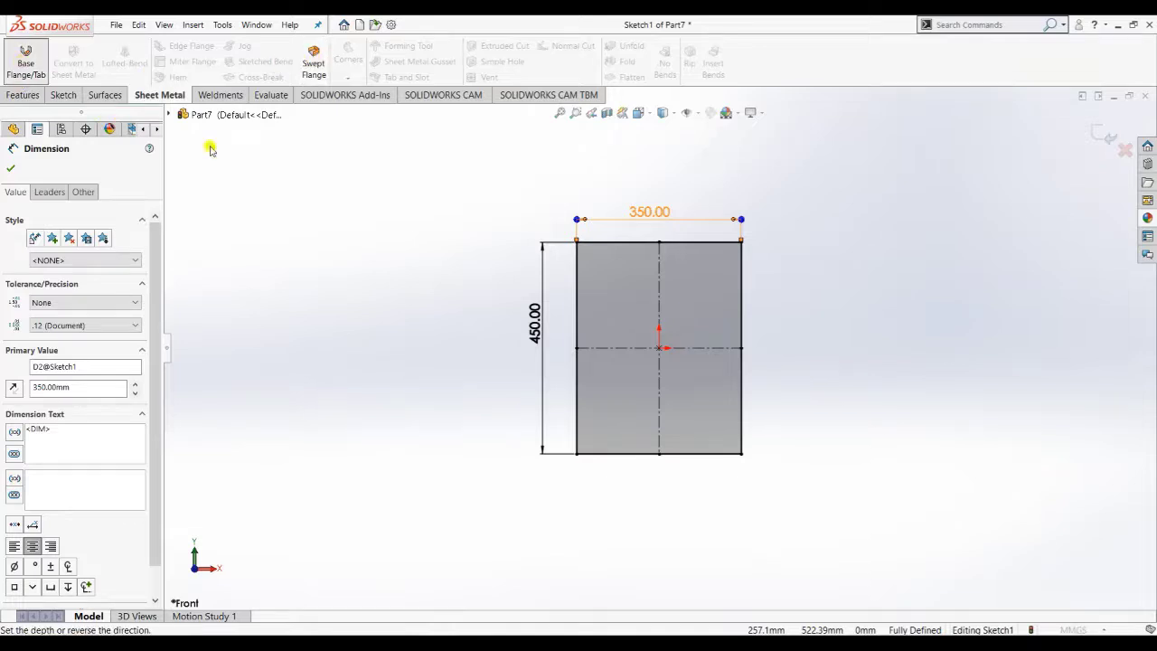
click(9, 164)
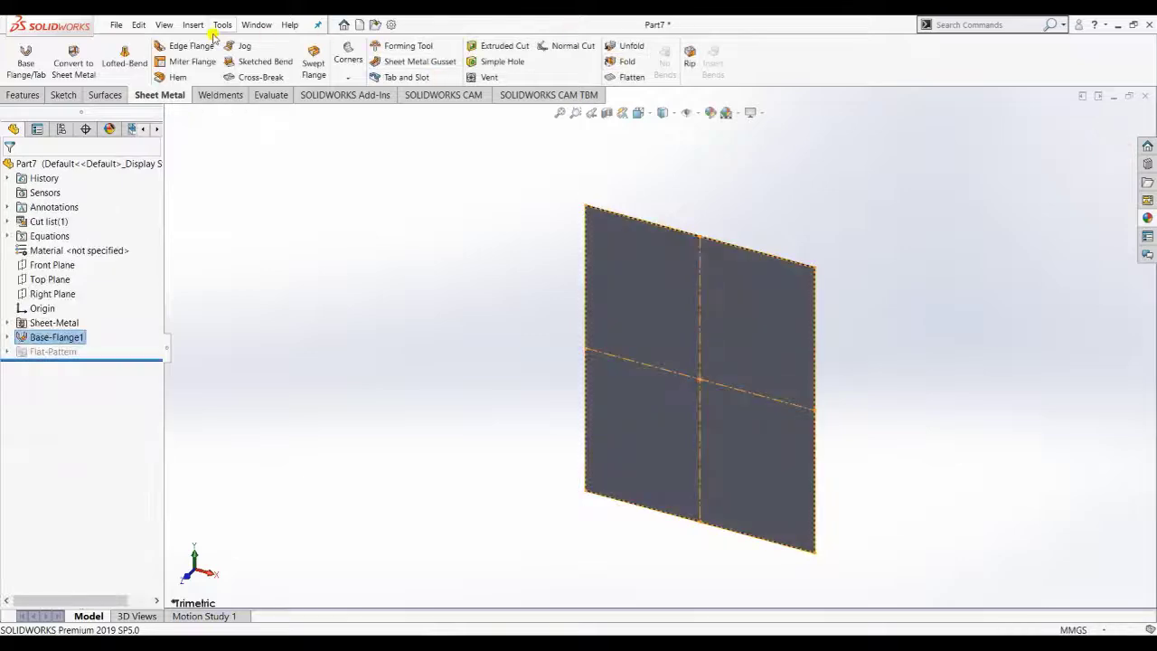
Set up an edge flange on the plate's top edge with a blind length of 515 mm at 90 degrees
click(187, 47)
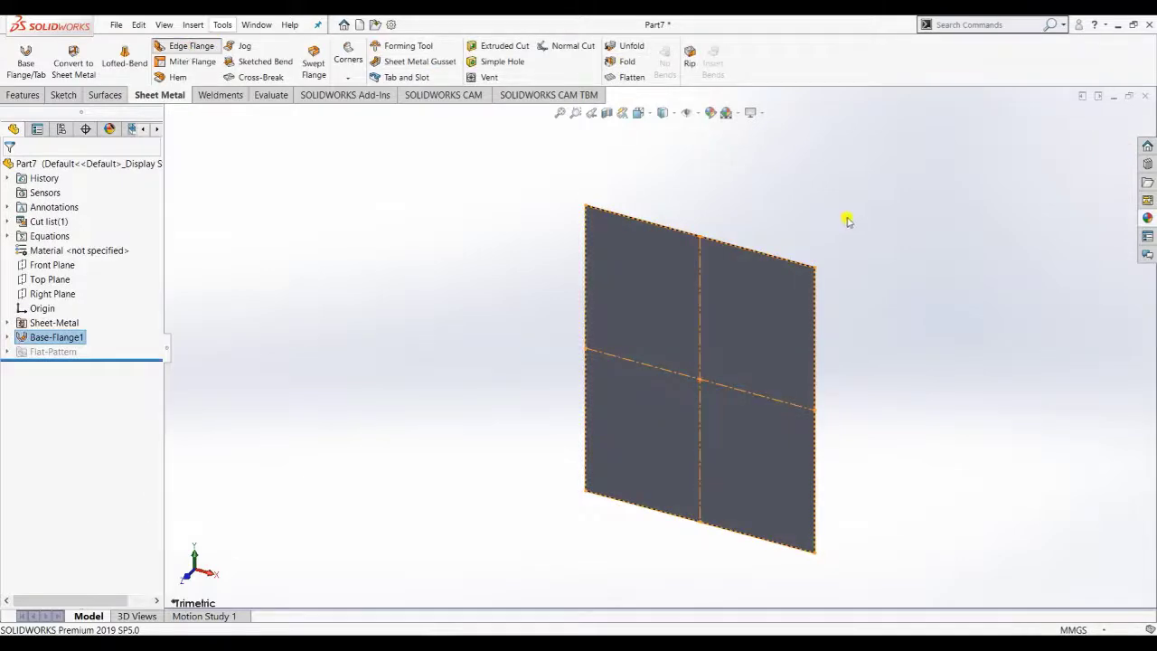
click(778, 261)
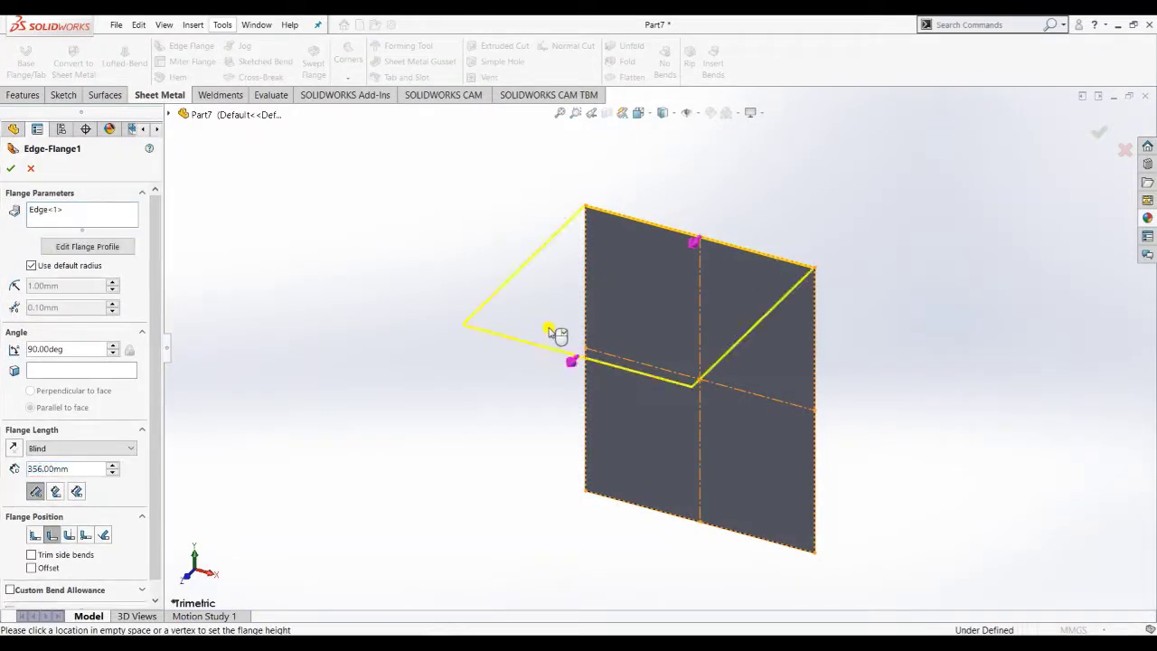
scroll(549, 329, up, 3)
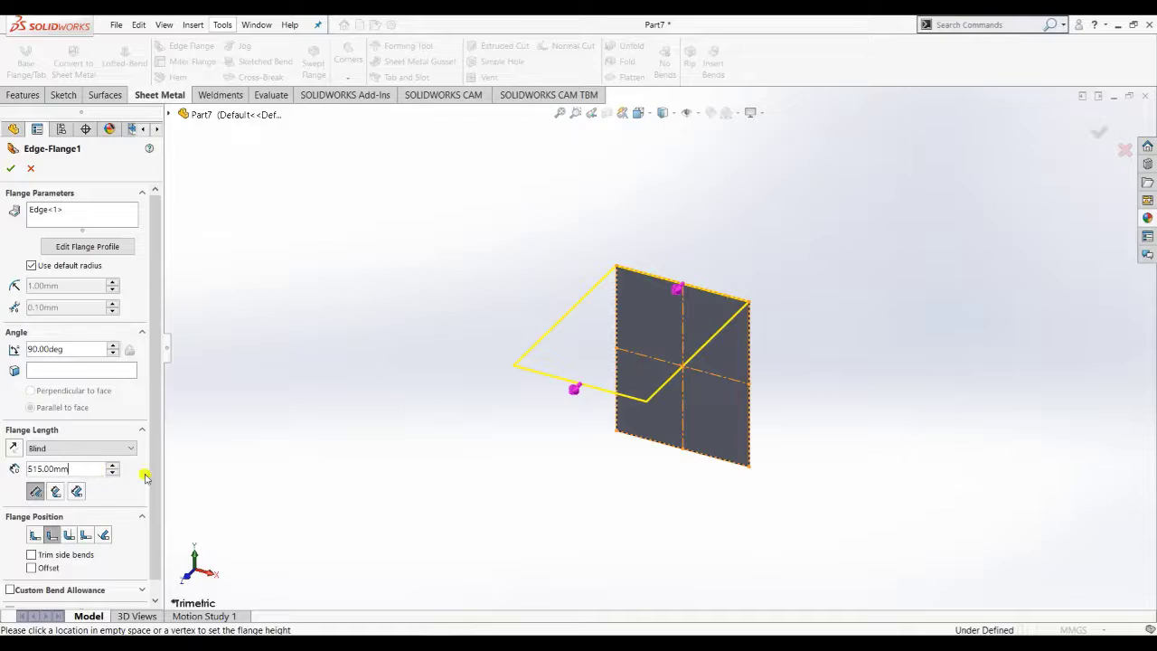
click(77, 468)
text(515)
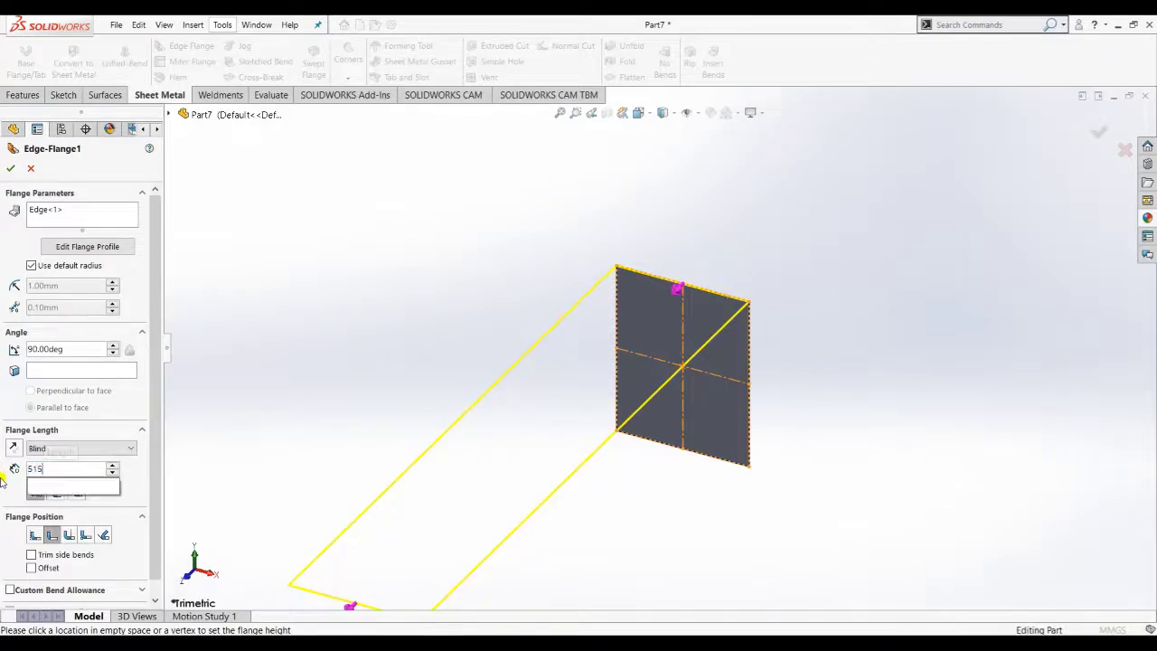
key(Return)
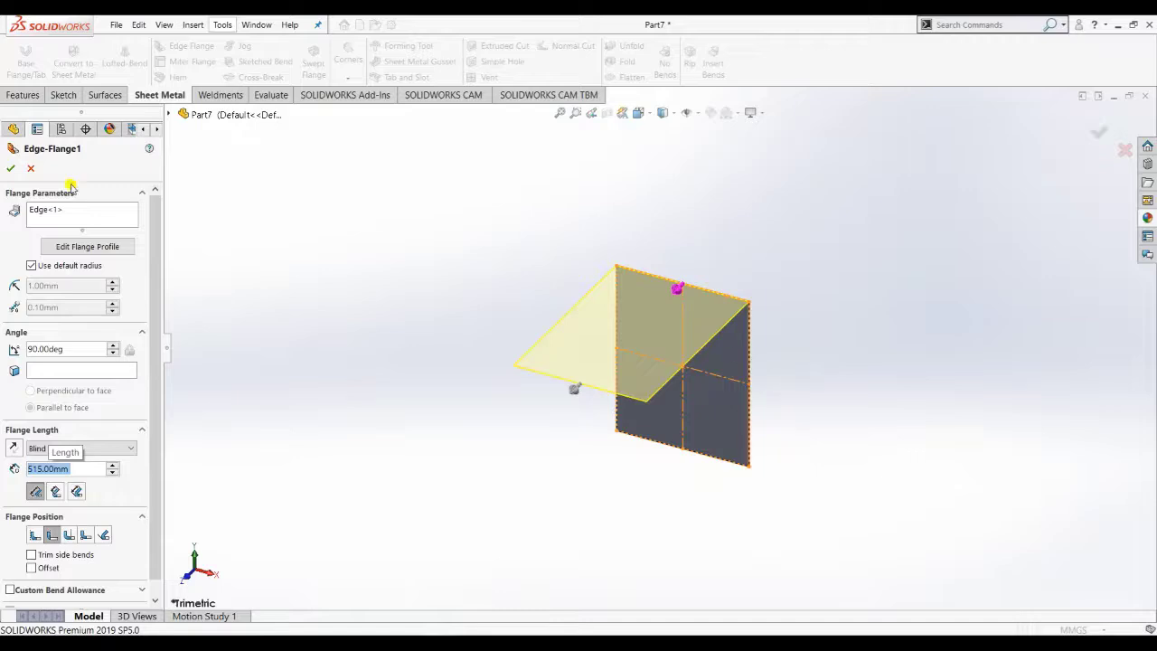
Add the plate's other three edges to the edge flange and create all four flanges 515 mm long
click(80, 216)
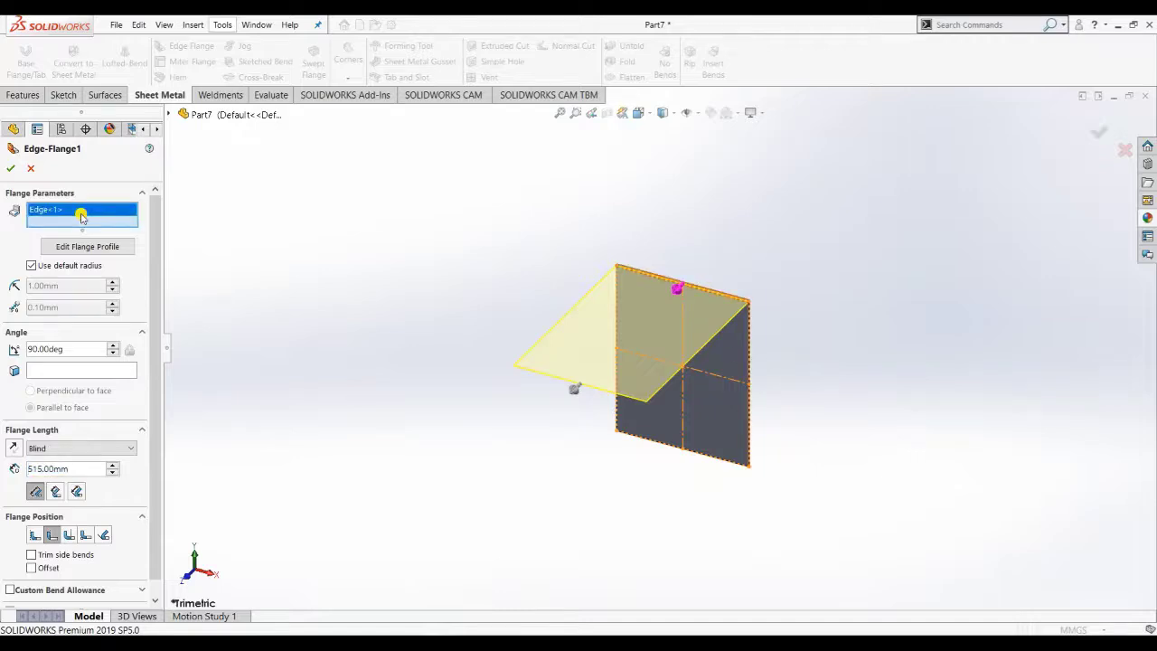
click(748, 354)
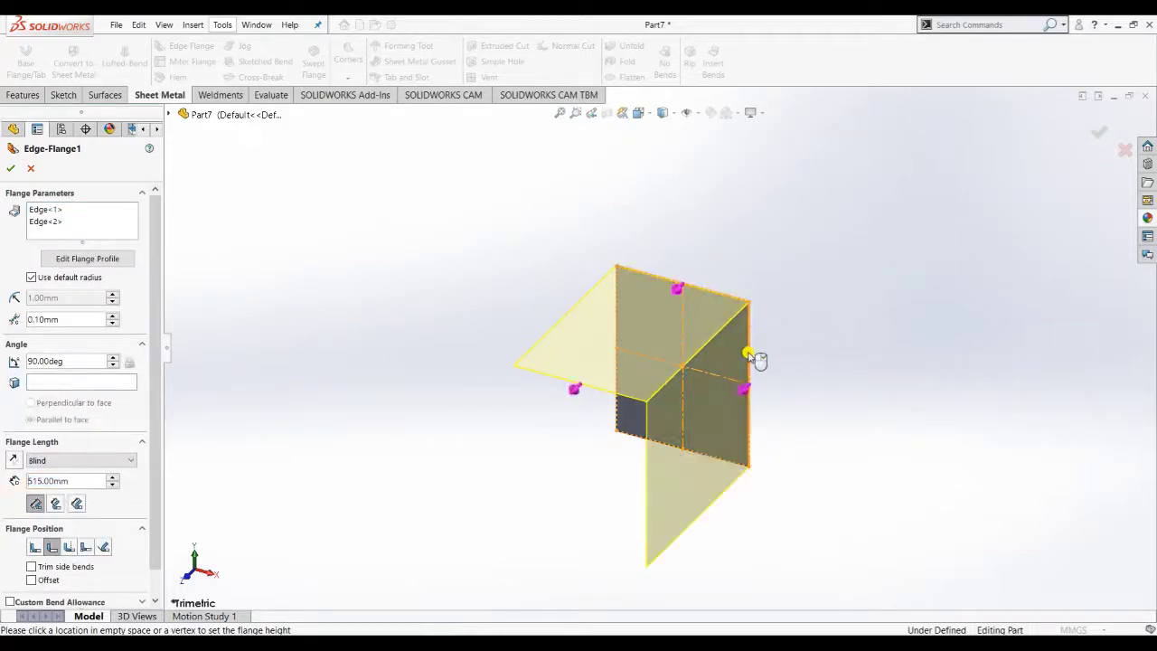
text(3)
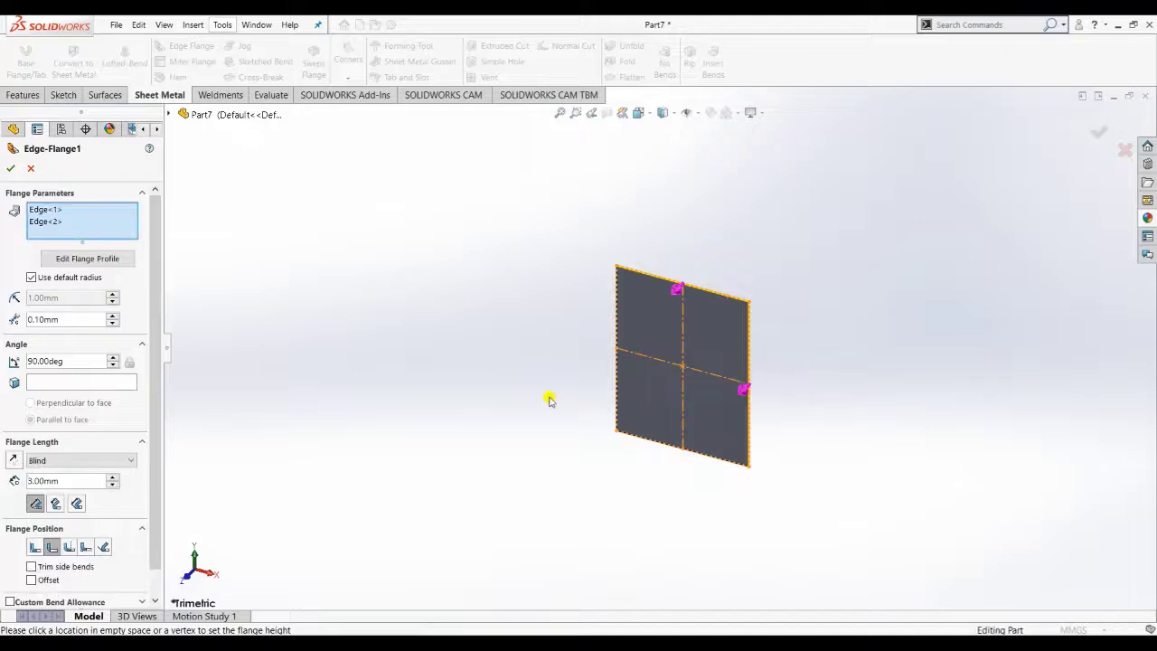
click(733, 465)
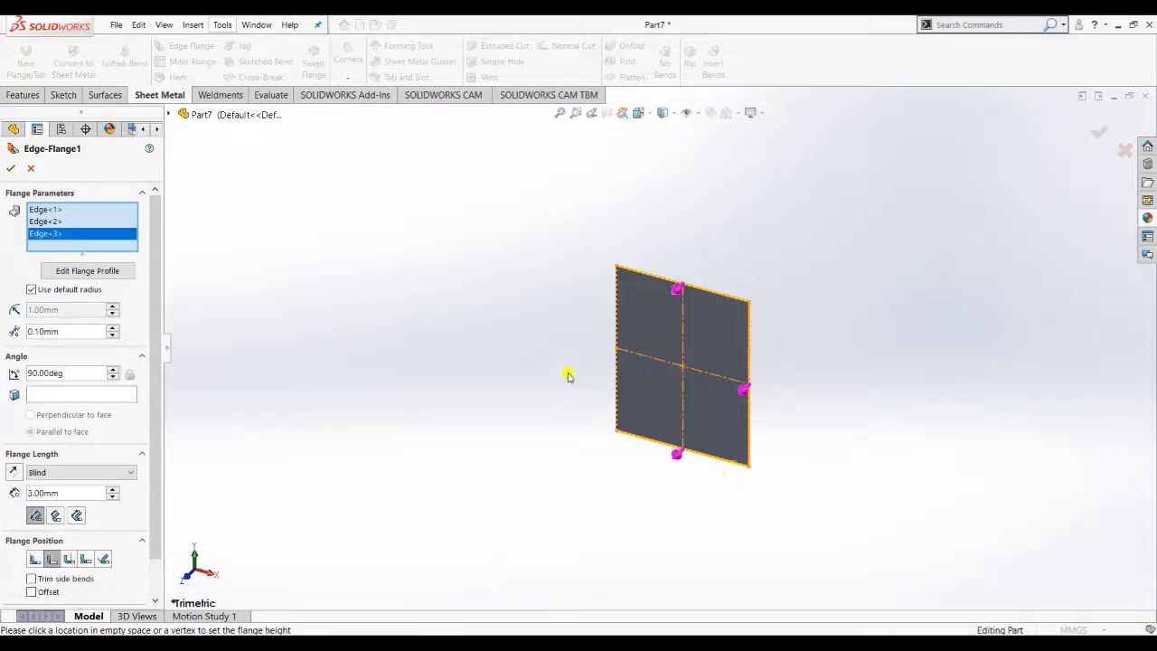
click(616, 371)
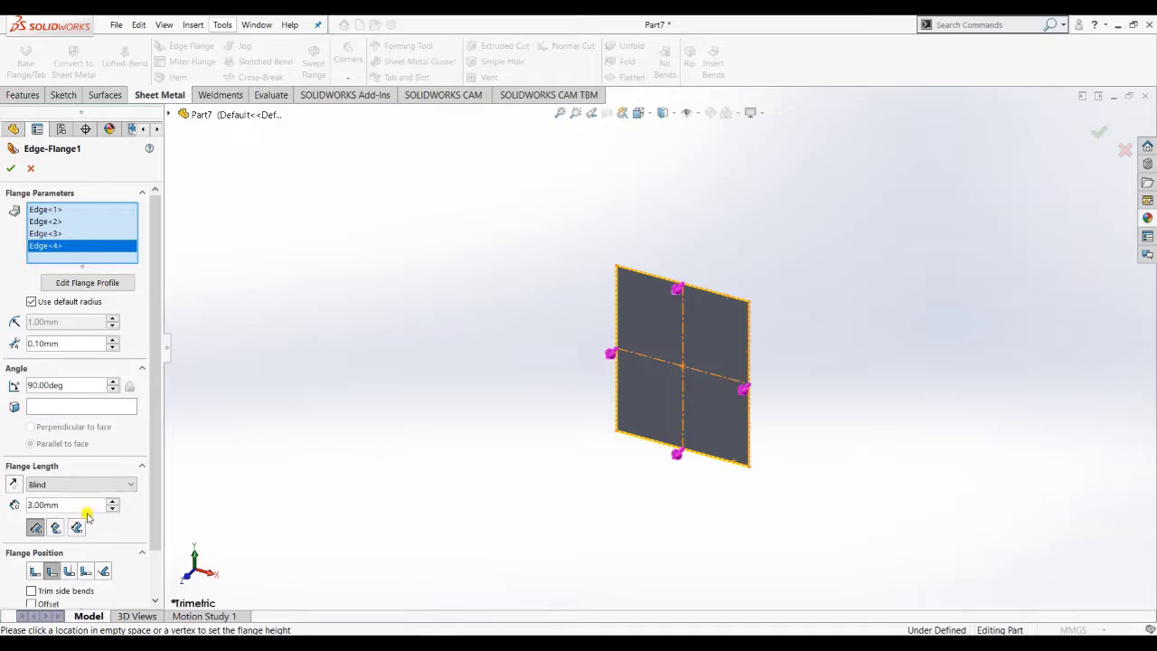
drag(79, 504, 11, 509)
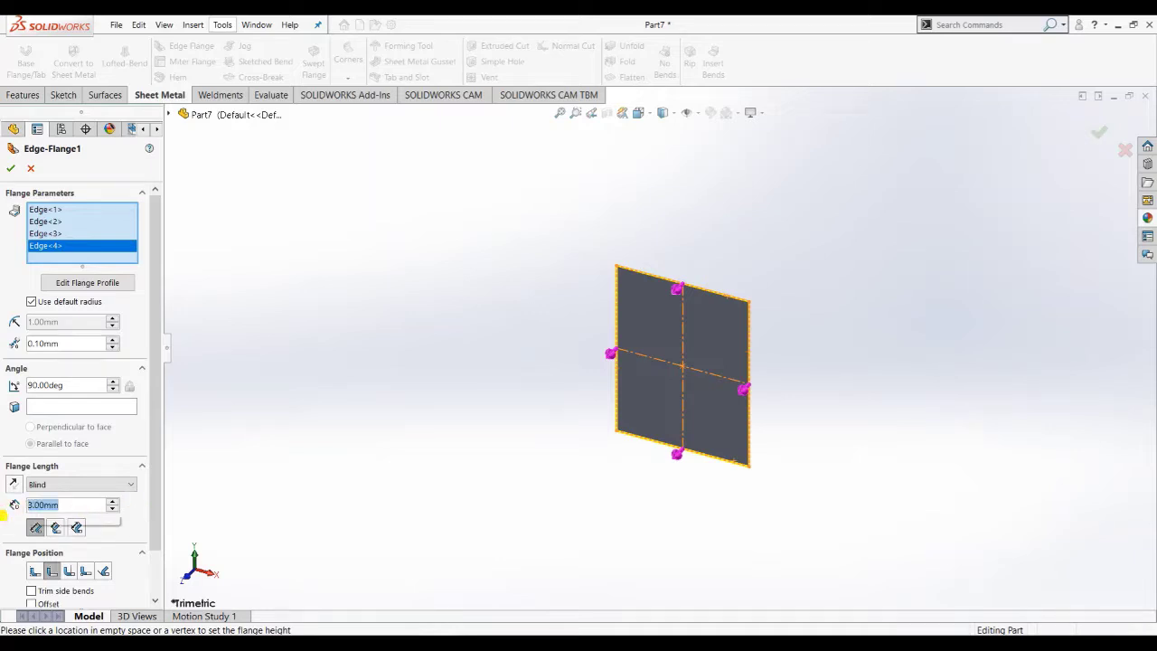
text(515)
key(Return)
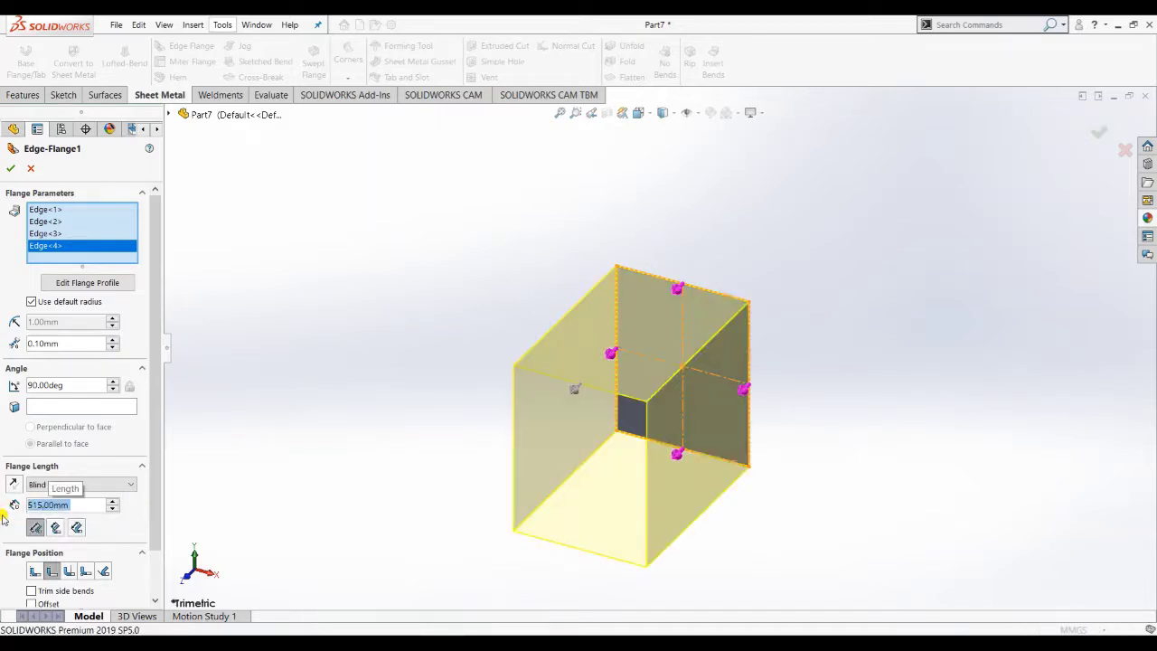
click(12, 170)
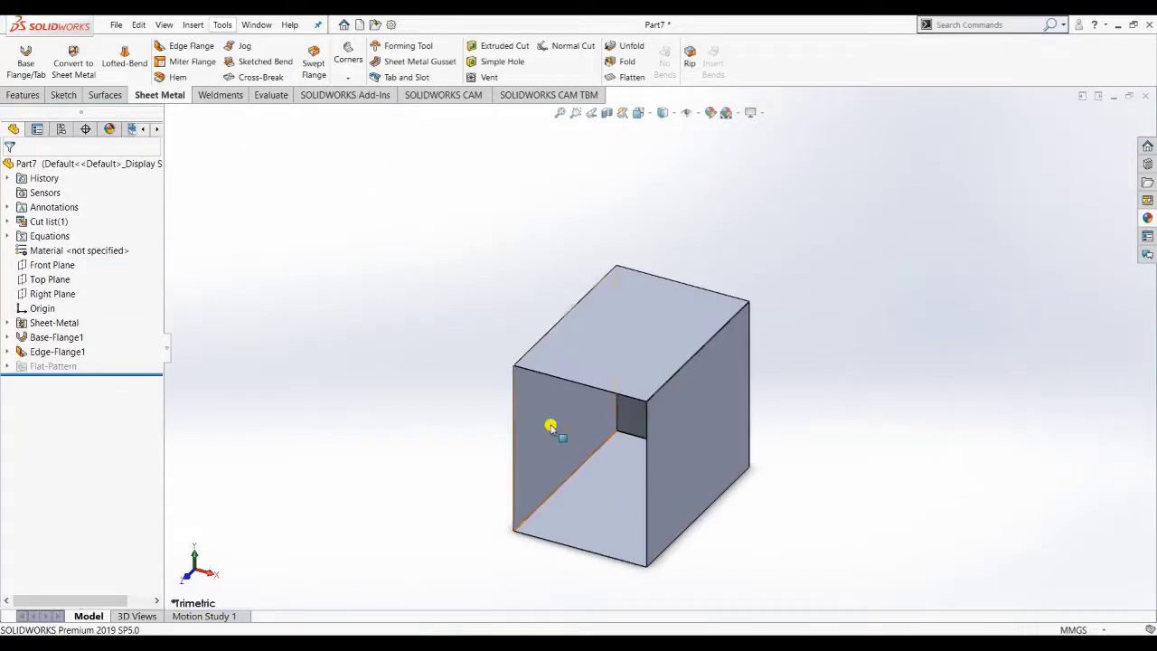
Set up an edge flange from the upper edge of the box's open end, spanning the opening with a blind length of 450 mm
scroll(550, 427, down, 3)
scroll(632, 411, up, 2)
middle_drag(666, 406, 713, 346)
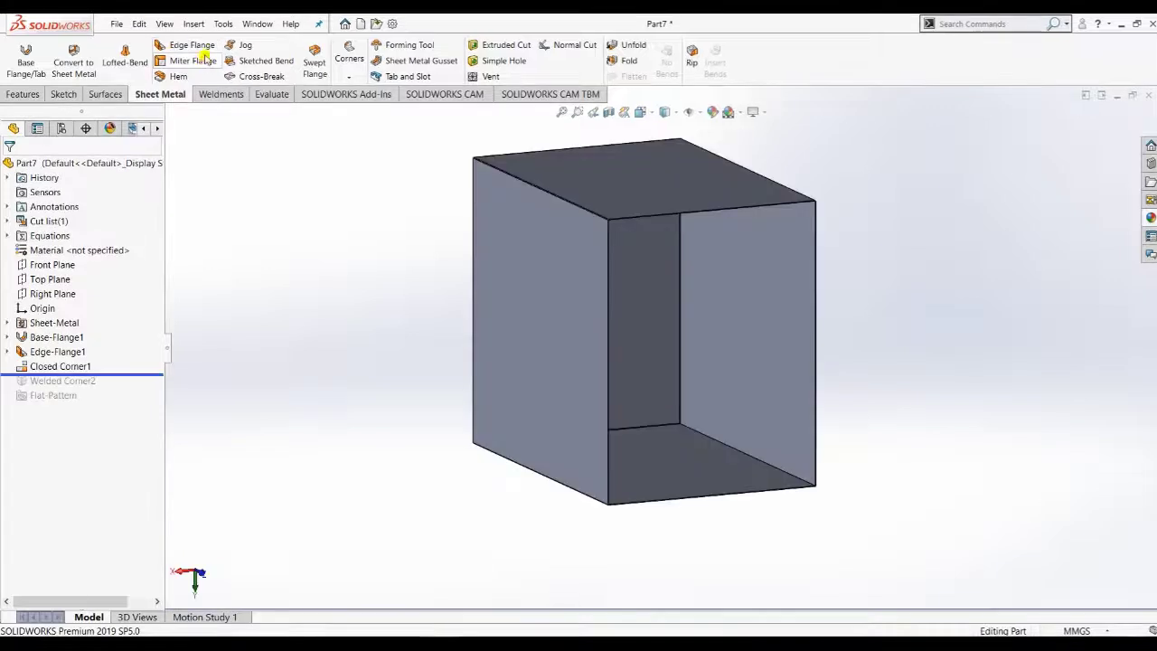
click(191, 46)
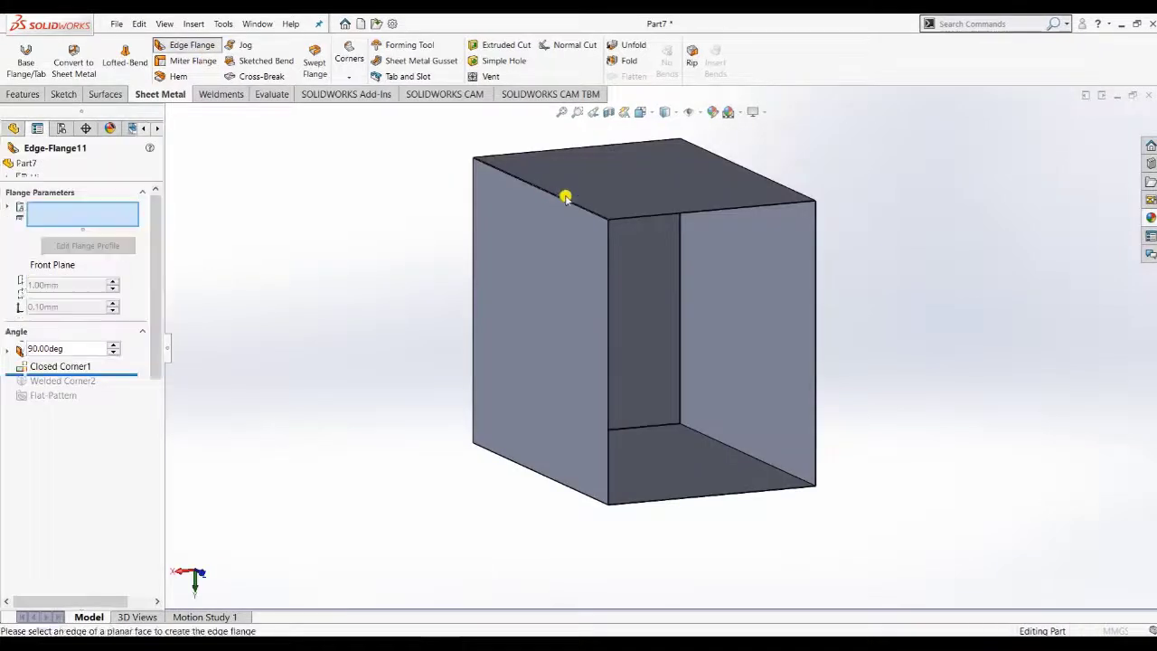
click(696, 214)
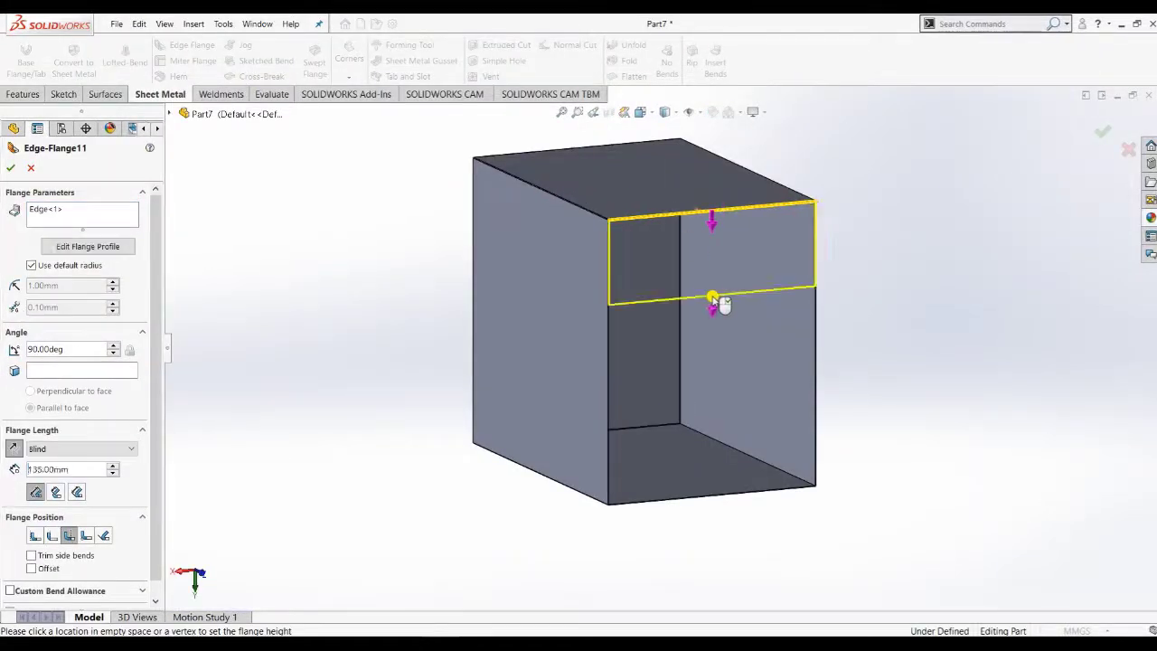
scroll(733, 466, down, 3)
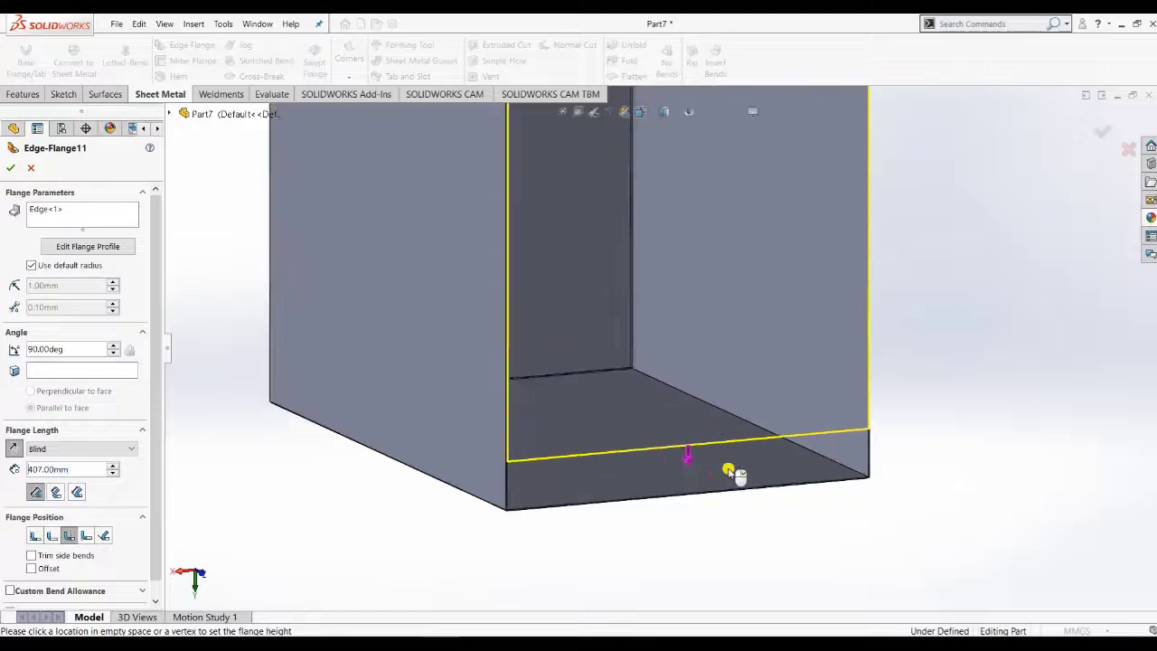
scroll(633, 457, down, 2)
scroll(520, 452, down, 2)
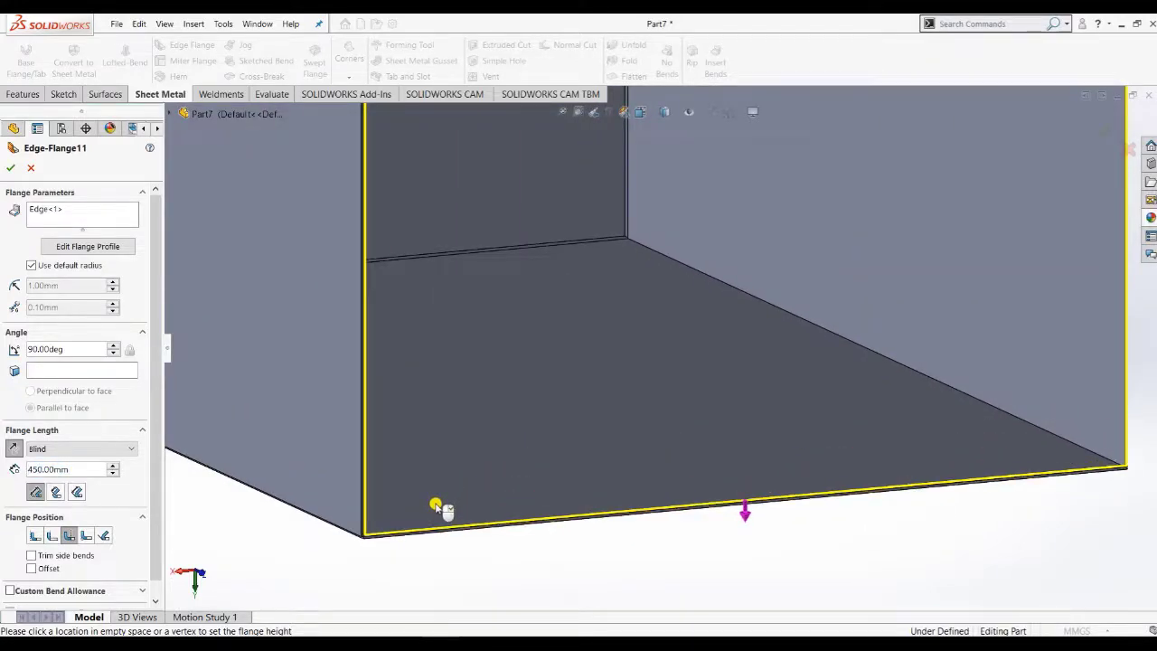
click(437, 506)
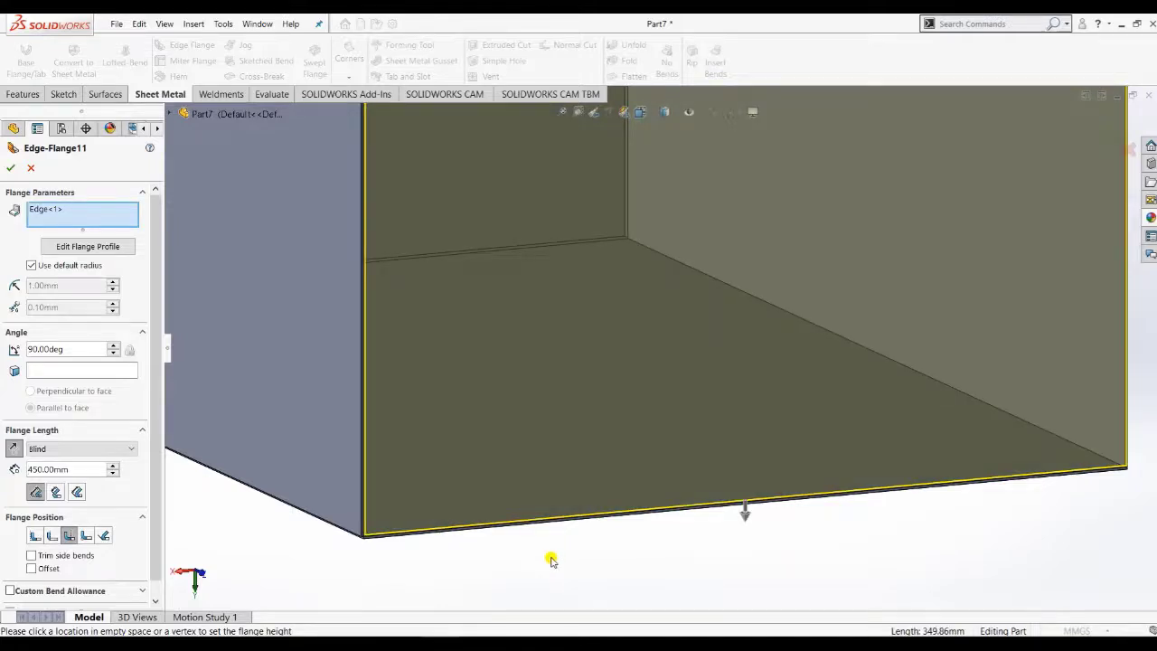
Set the edge flange's length to 450.9 mm and create the flange across the open end
scroll(551, 560, down, 3)
scroll(349, 473, down, 2)
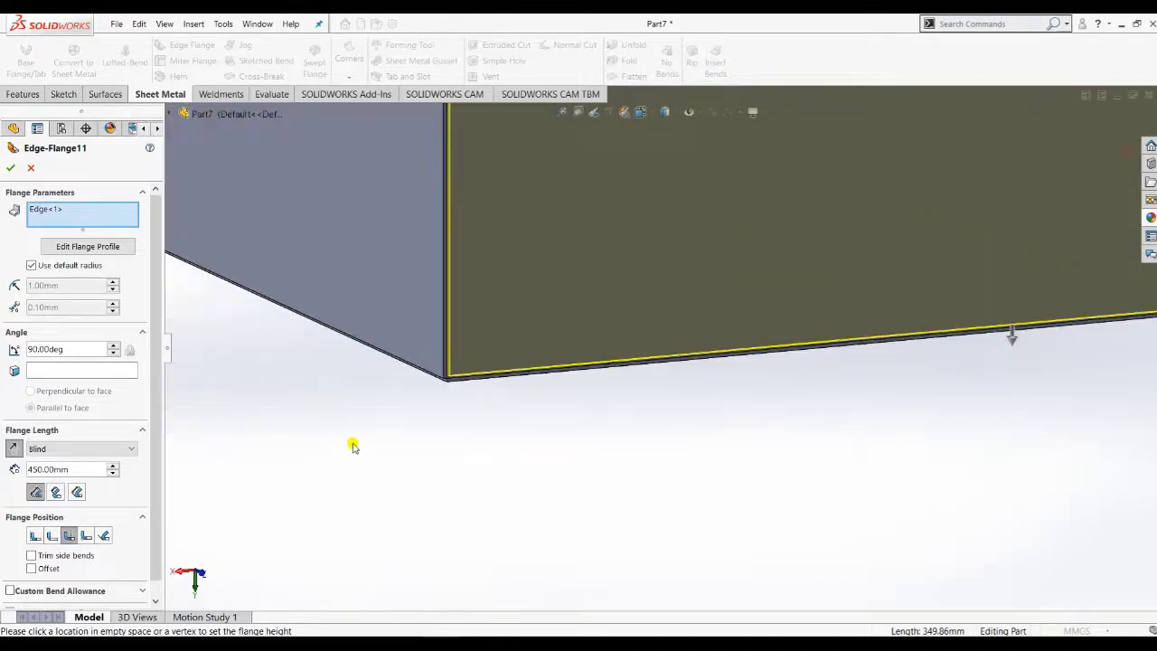
scroll(530, 407, up, 3)
scroll(413, 356, up, 2)
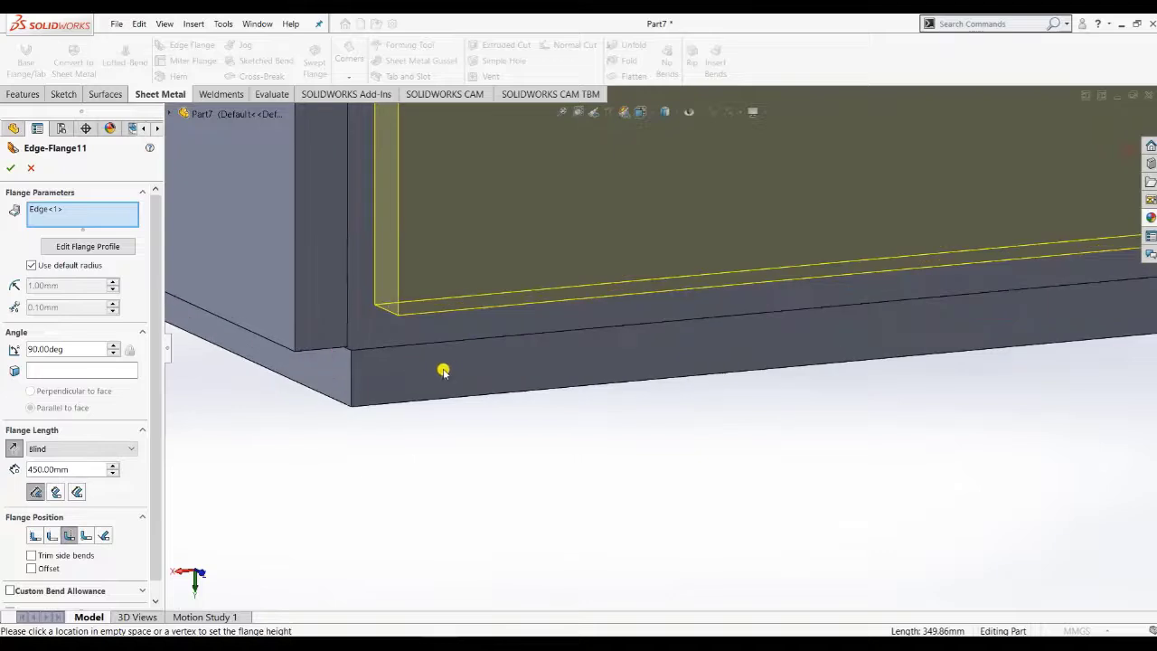
key(ctrl+1)
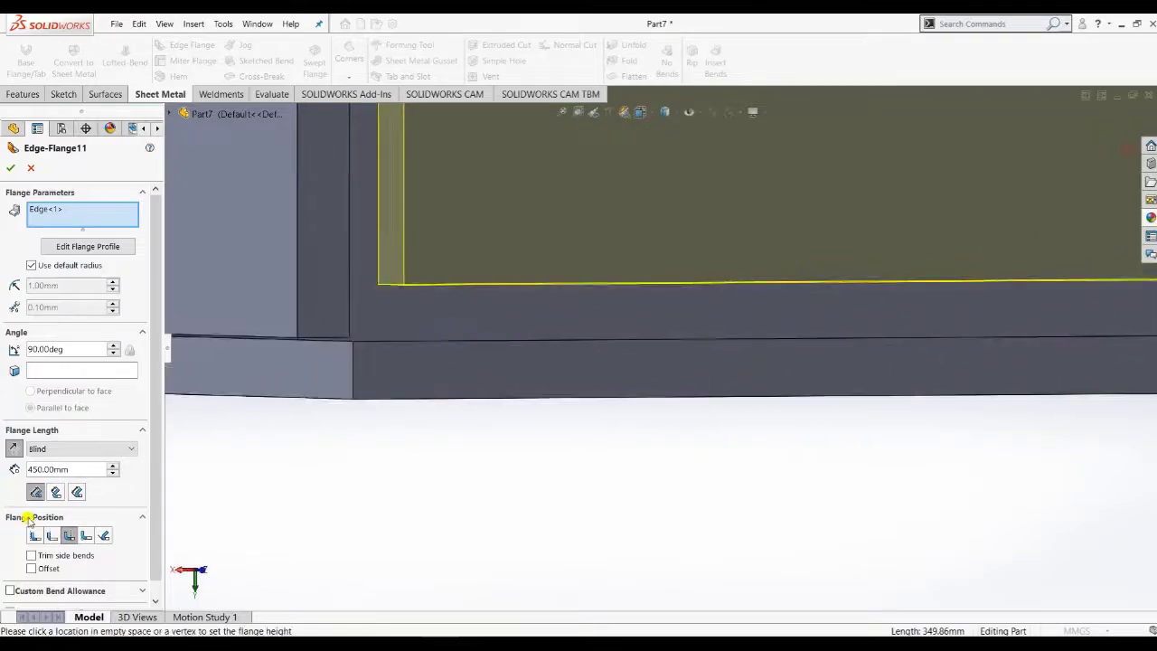
drag(72, 470, 3, 468)
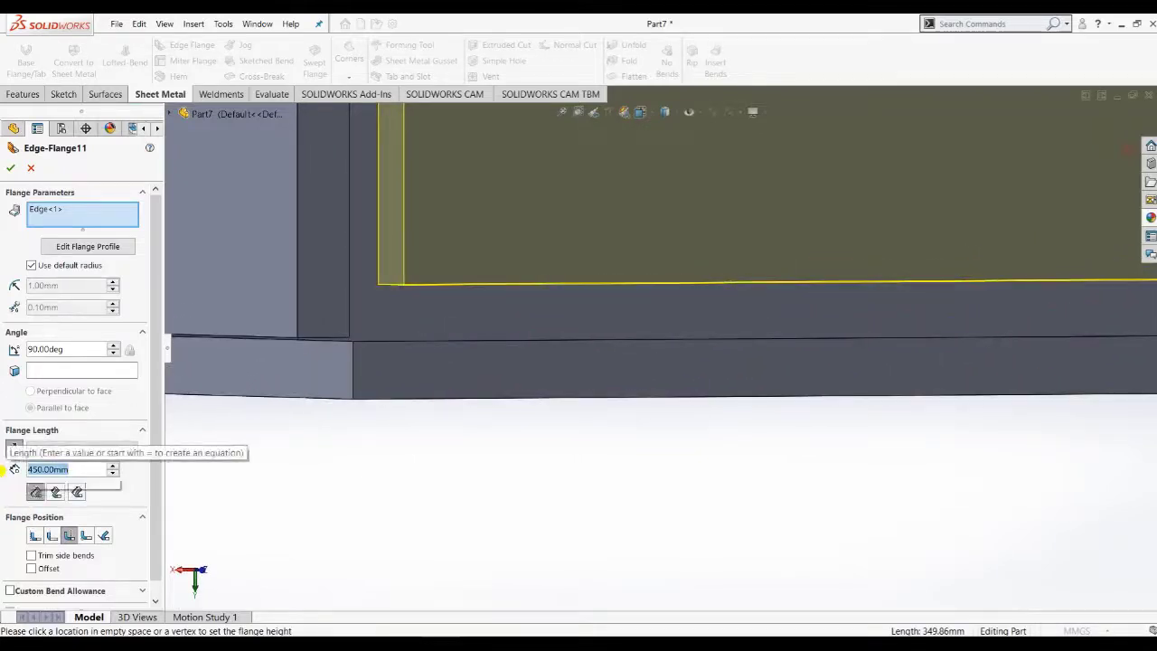
text(450.9)
key(Return)
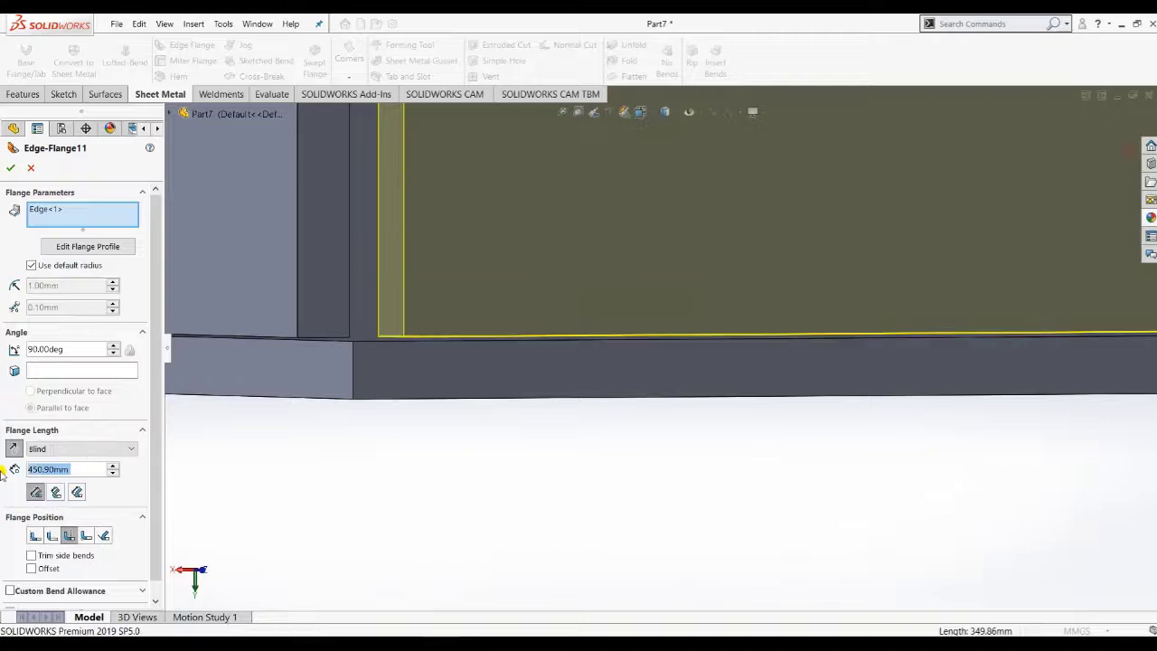
click(11, 173)
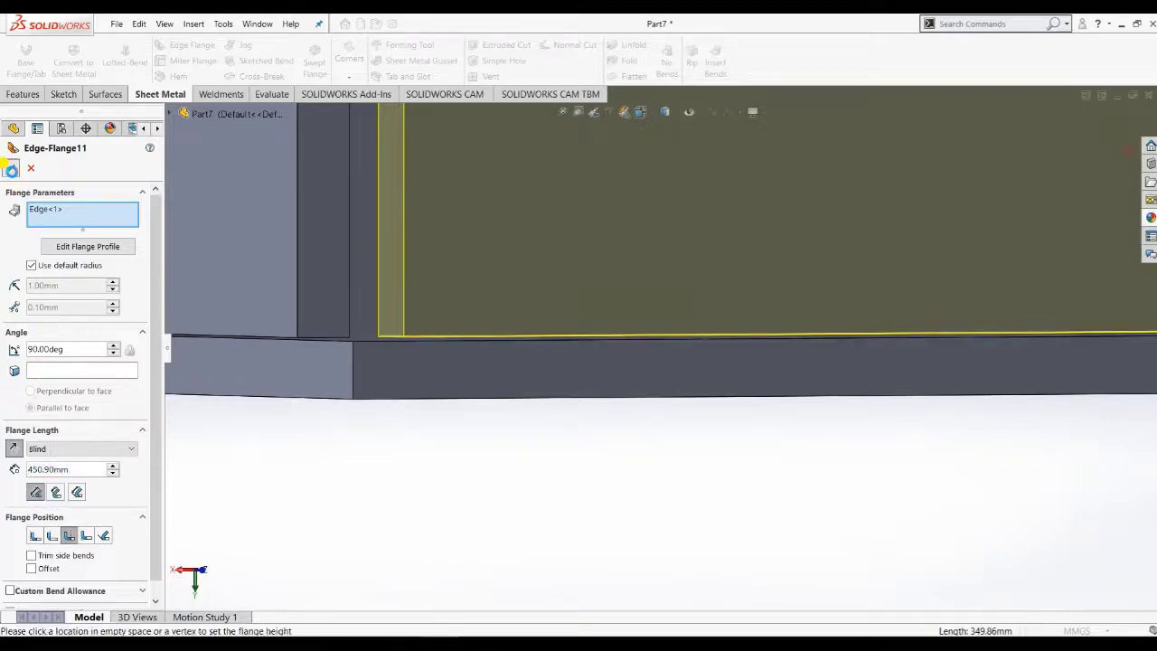
Start a sketch on the outer face of the flange that closes the box's open end
middle_drag(446, 226, 706, 251)
scroll(705, 250, up, 8)
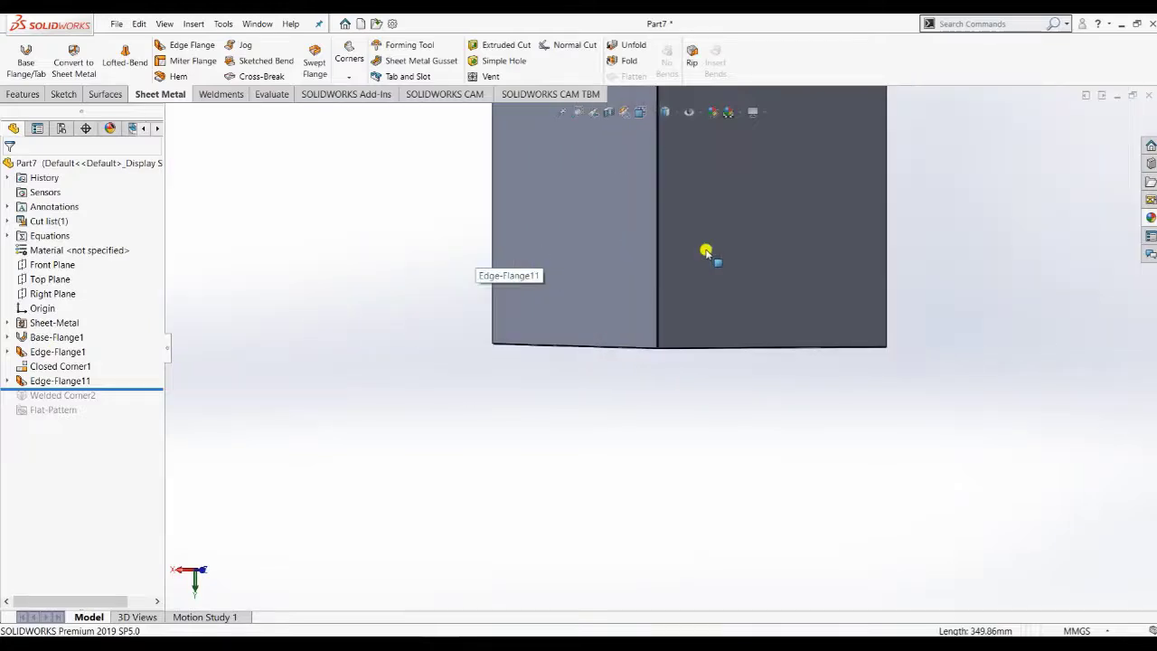
scroll(780, 242, down, 2)
middle_drag(828, 262, 852, 278)
key(space)
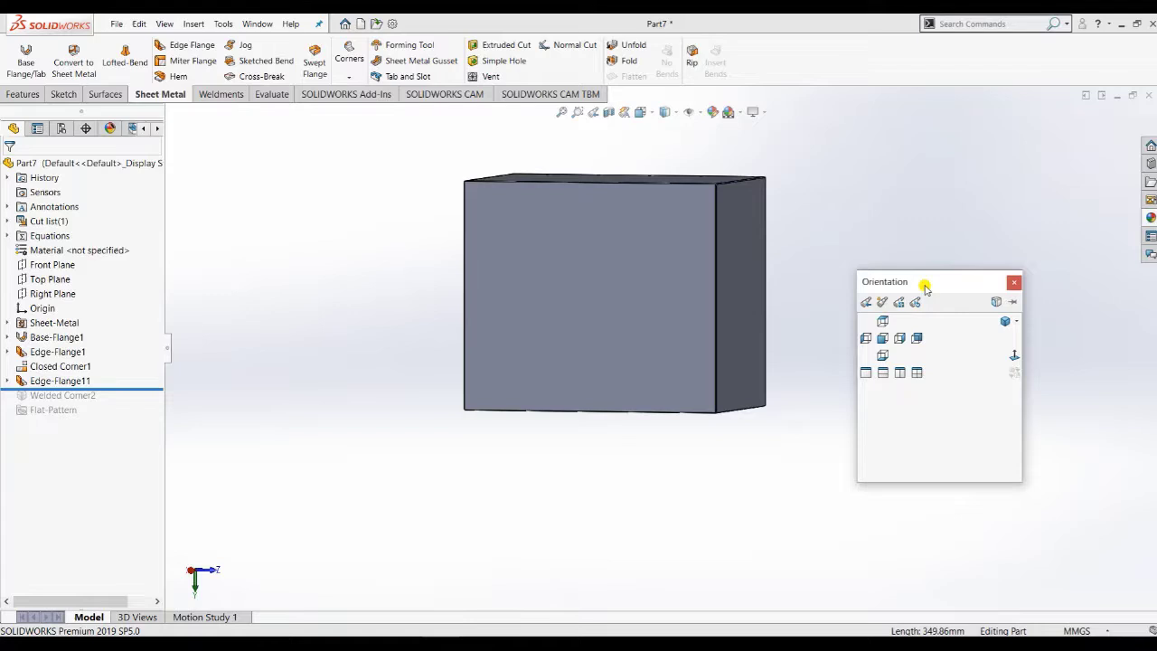
click(1002, 325)
right_click(542, 312)
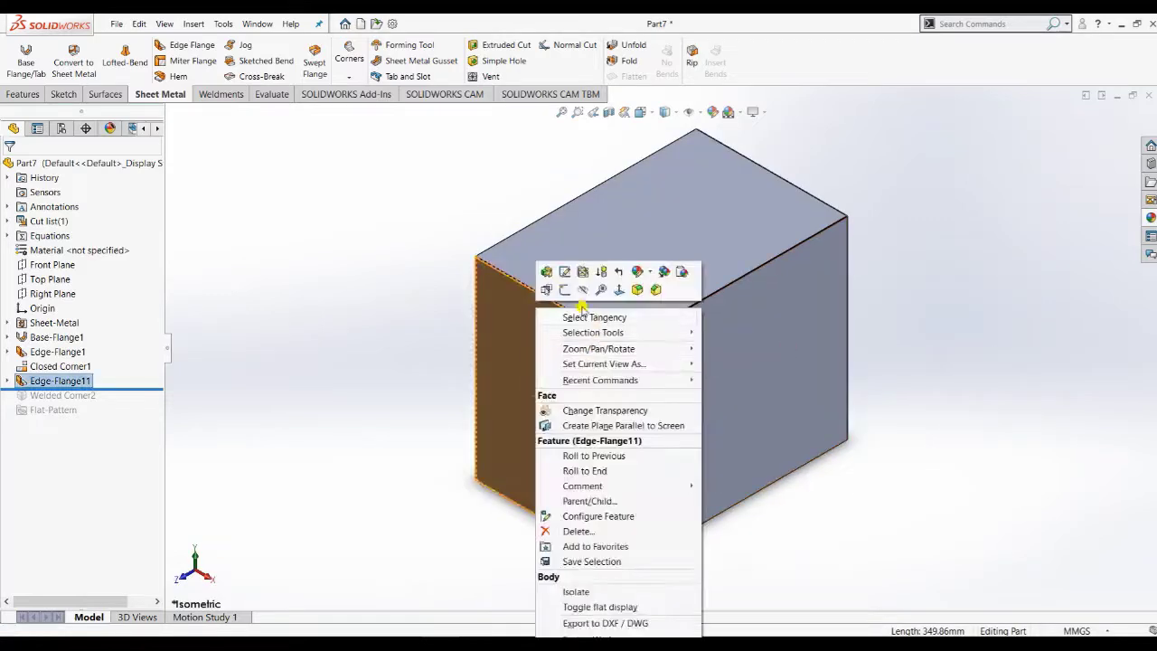
click(565, 291)
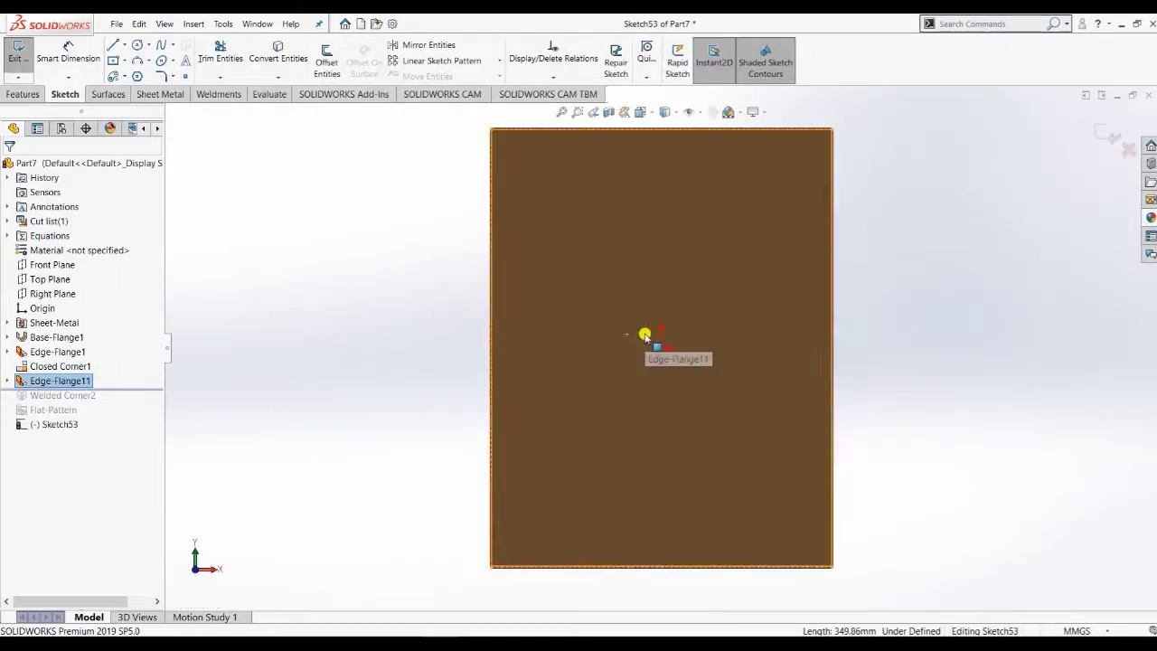
Draw a center rectangle about 321 mm wide and 130 mm high, centred directly above the origin near the face's upper edge
click(114, 61)
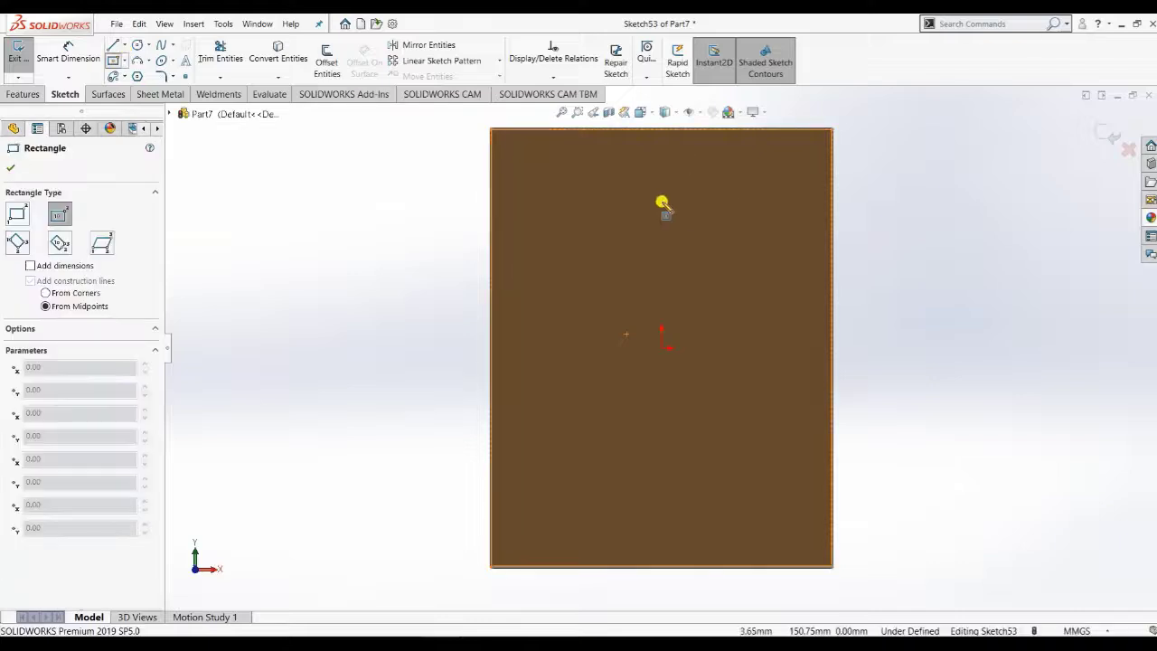
click(662, 199)
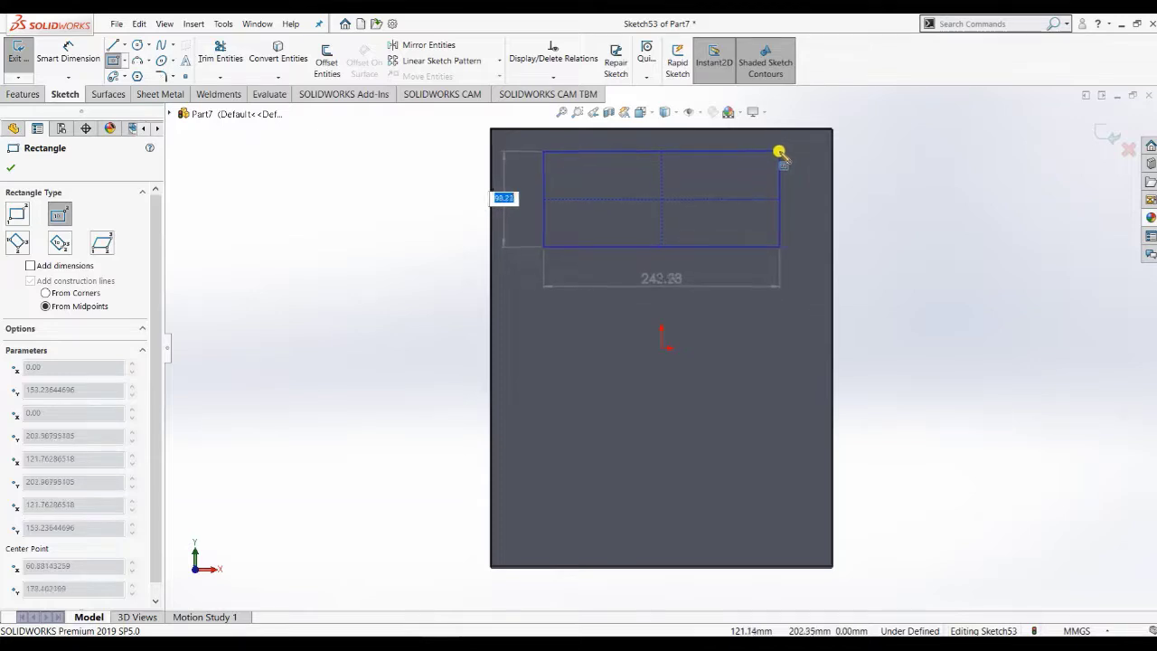
text(1)
text(0)
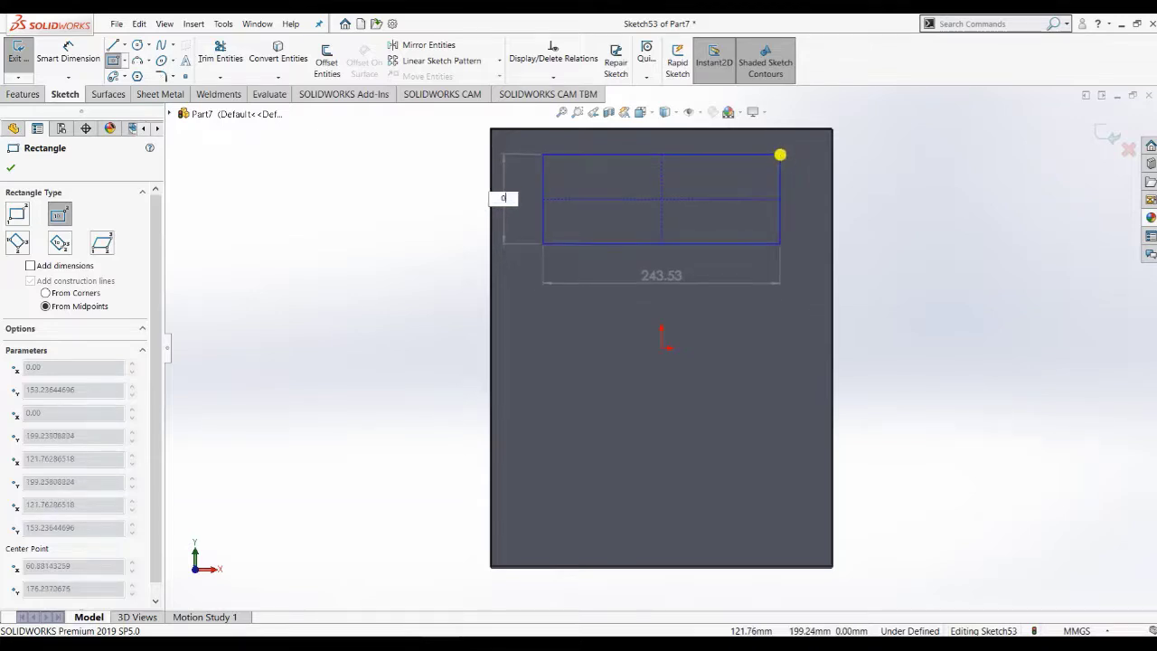
key(BackSpace)
text(0)
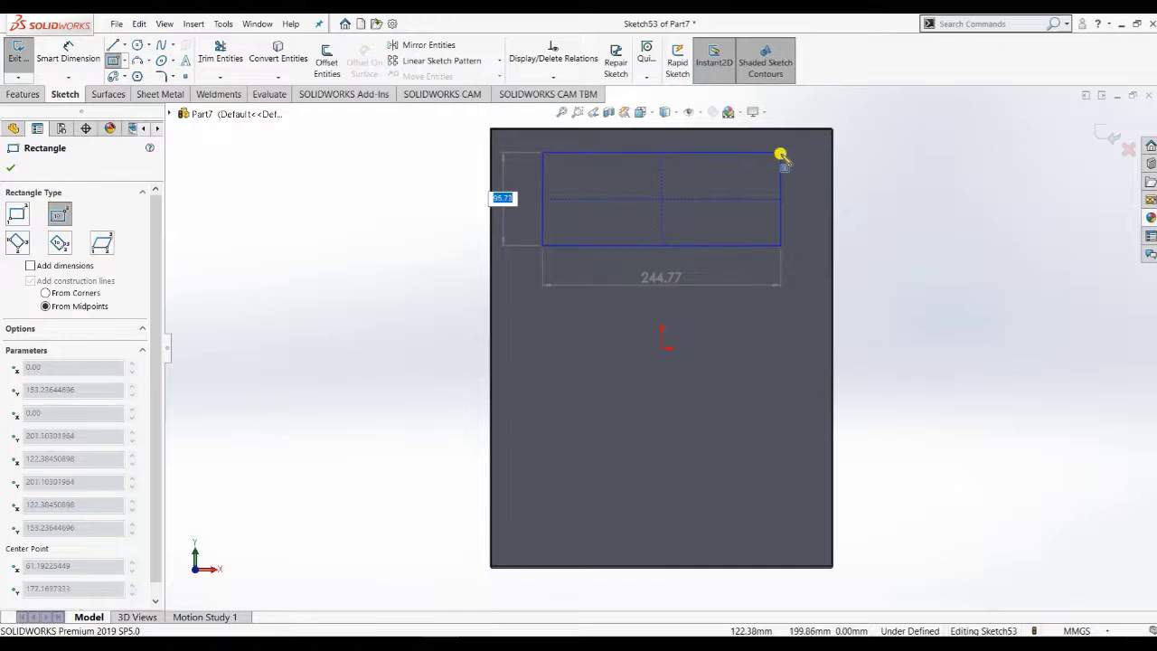
text(130)
key(Tab)
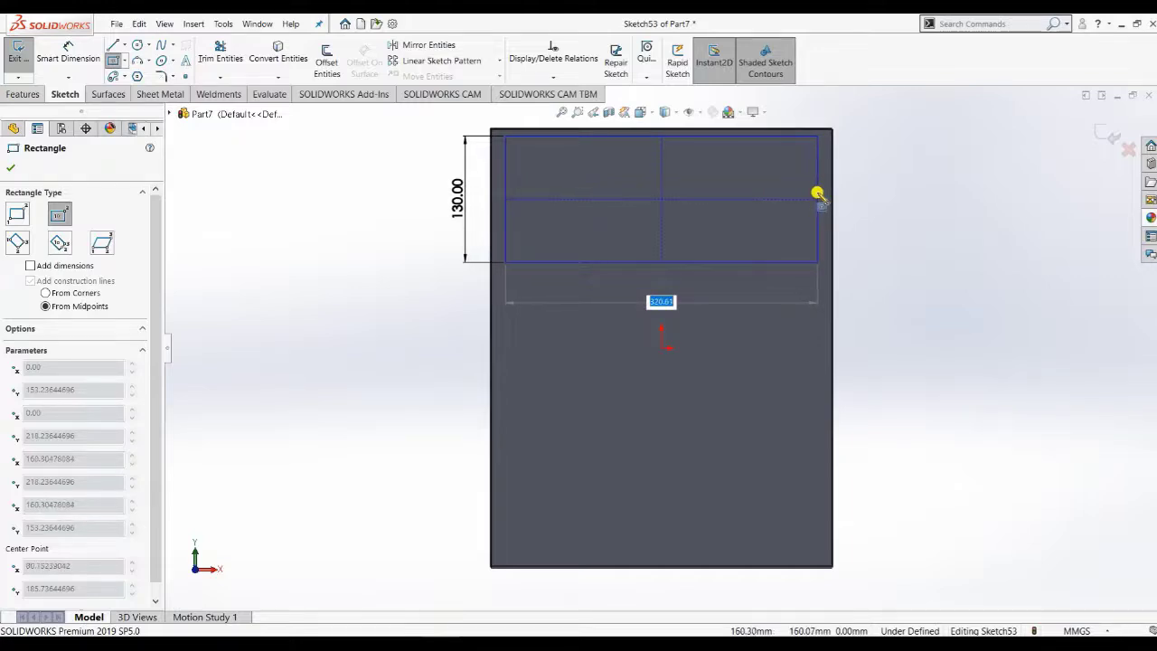
click(817, 194)
key(Escape)
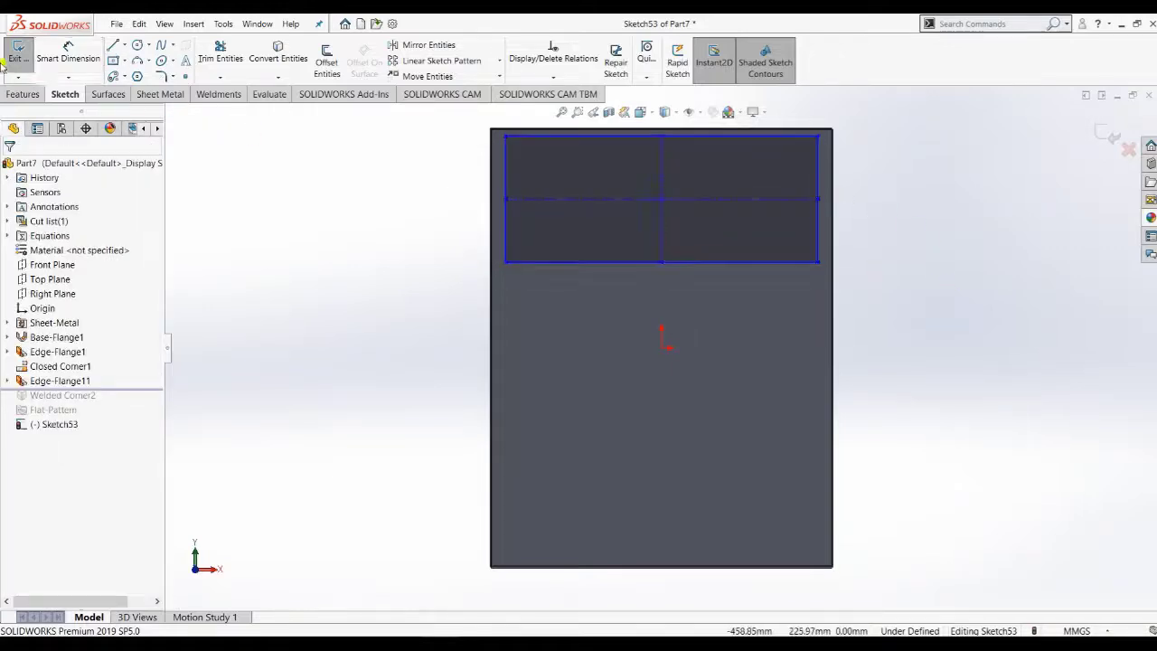
Dimension the rectangle's upper side 20 mm from the upper edge of the face
click(66, 53)
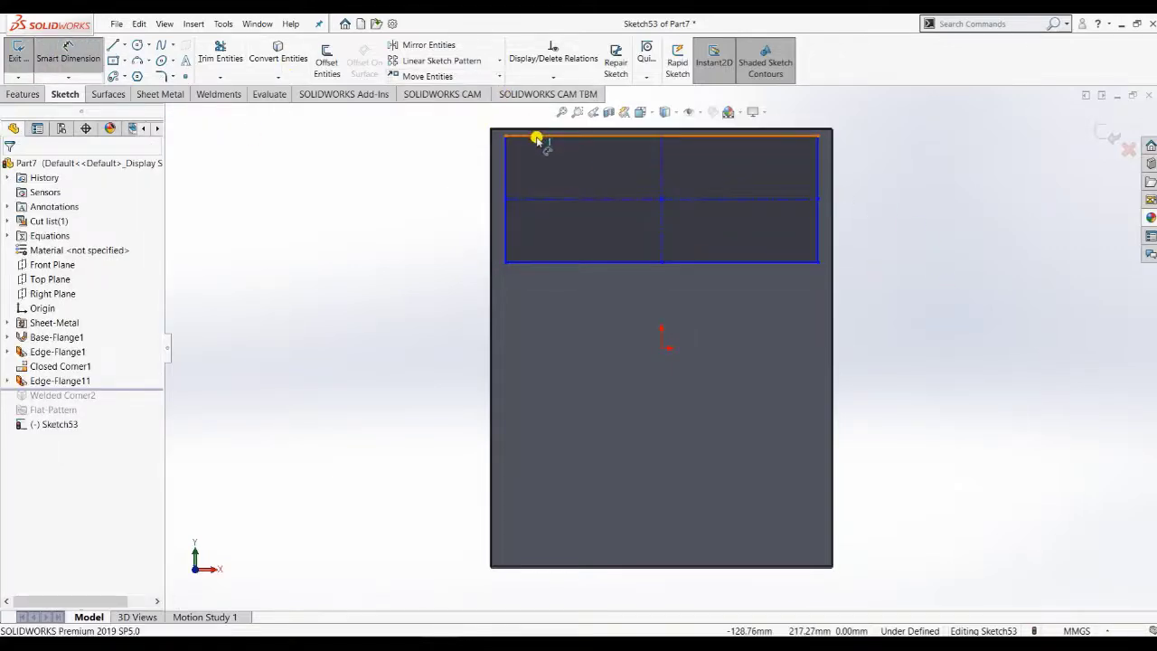
click(541, 136)
click(542, 130)
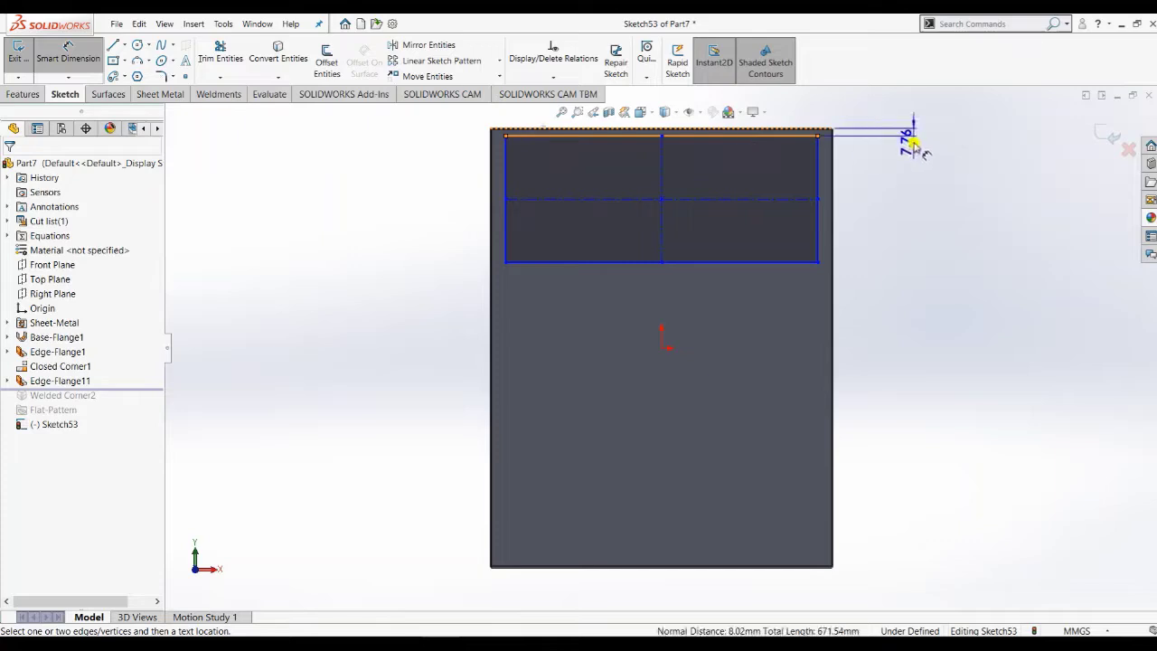
click(959, 198)
text(2)
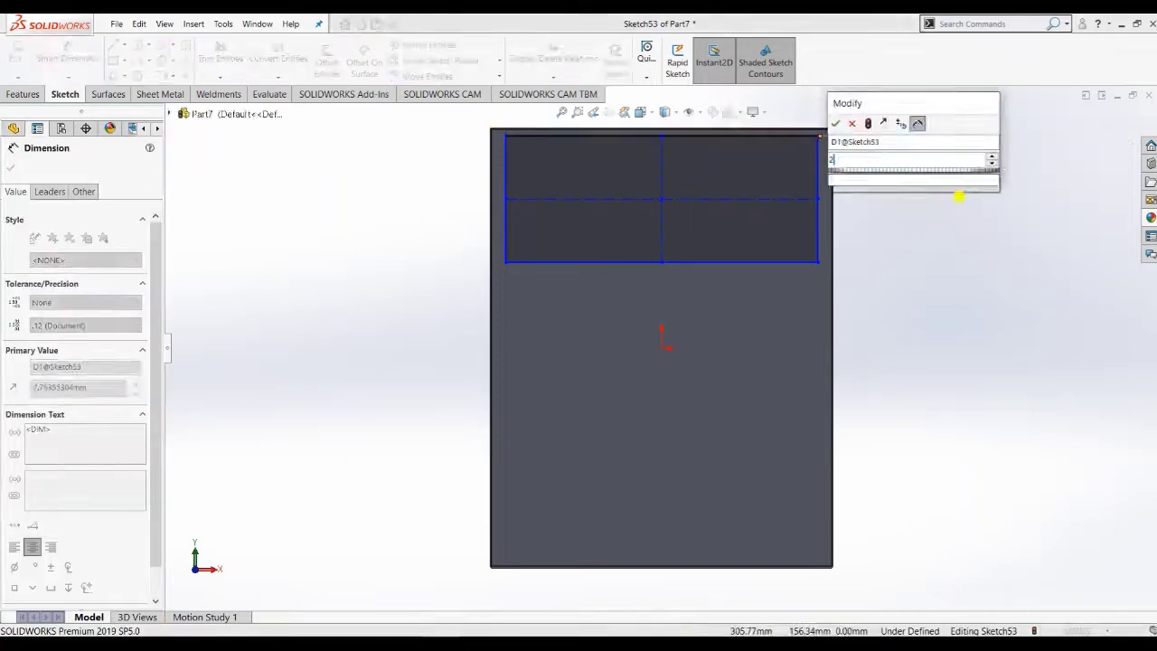
text(0)
key(Return)
key(Escape)
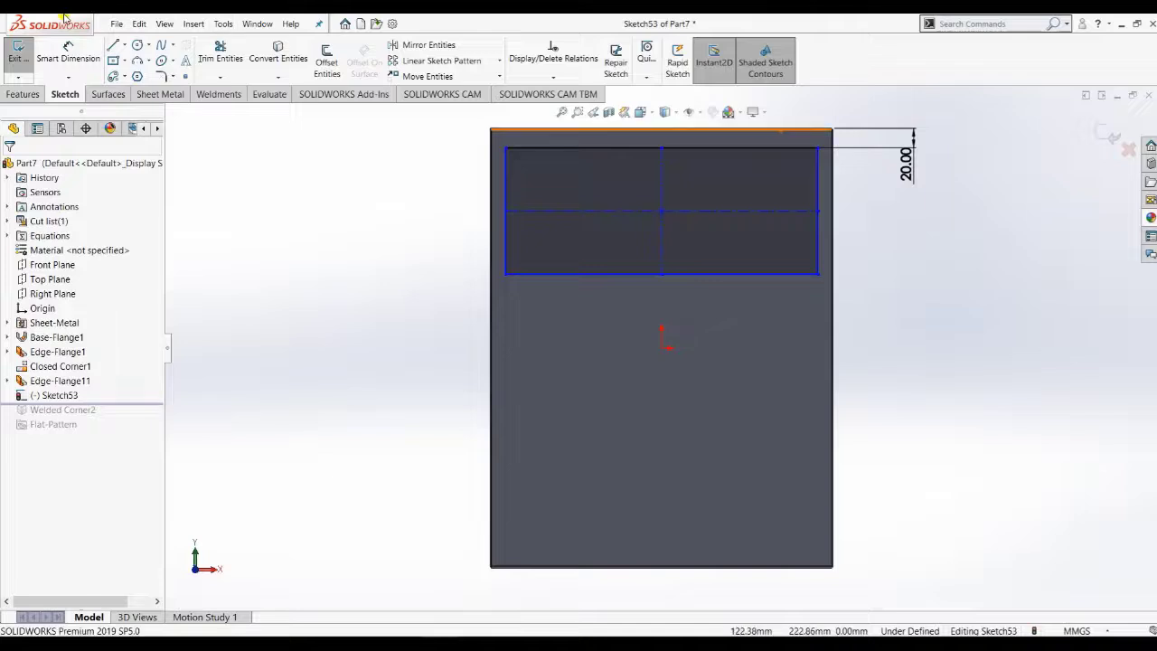
Dimension the rectangle's height as 130 mm and its width as 310 mm
click(68, 58)
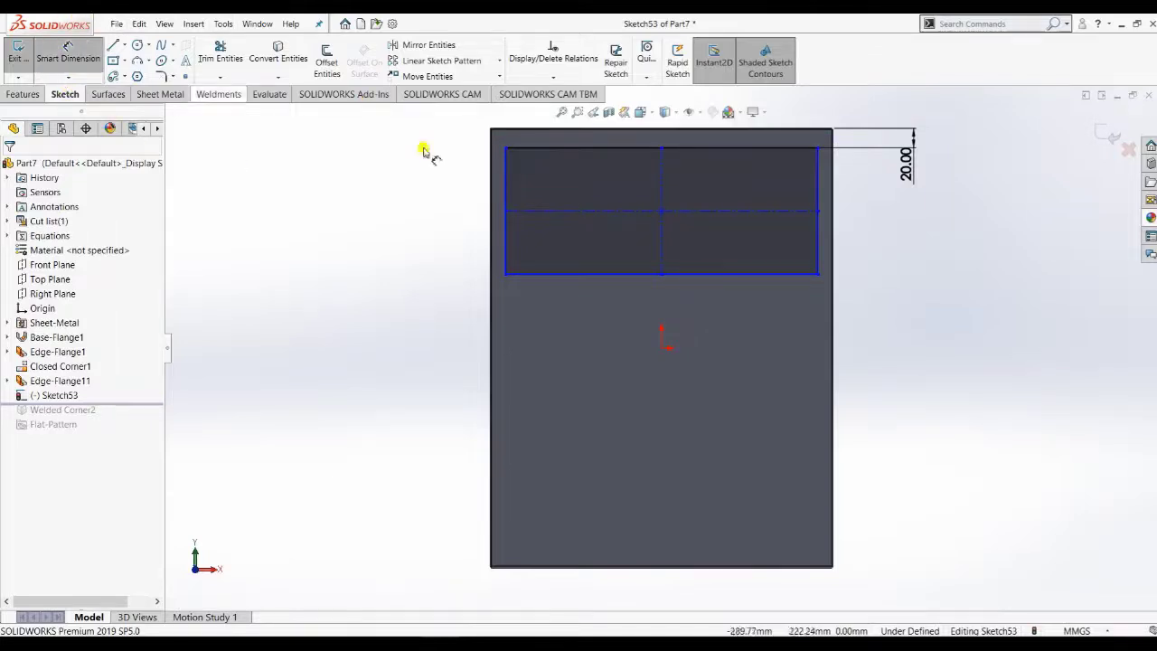
click(508, 243)
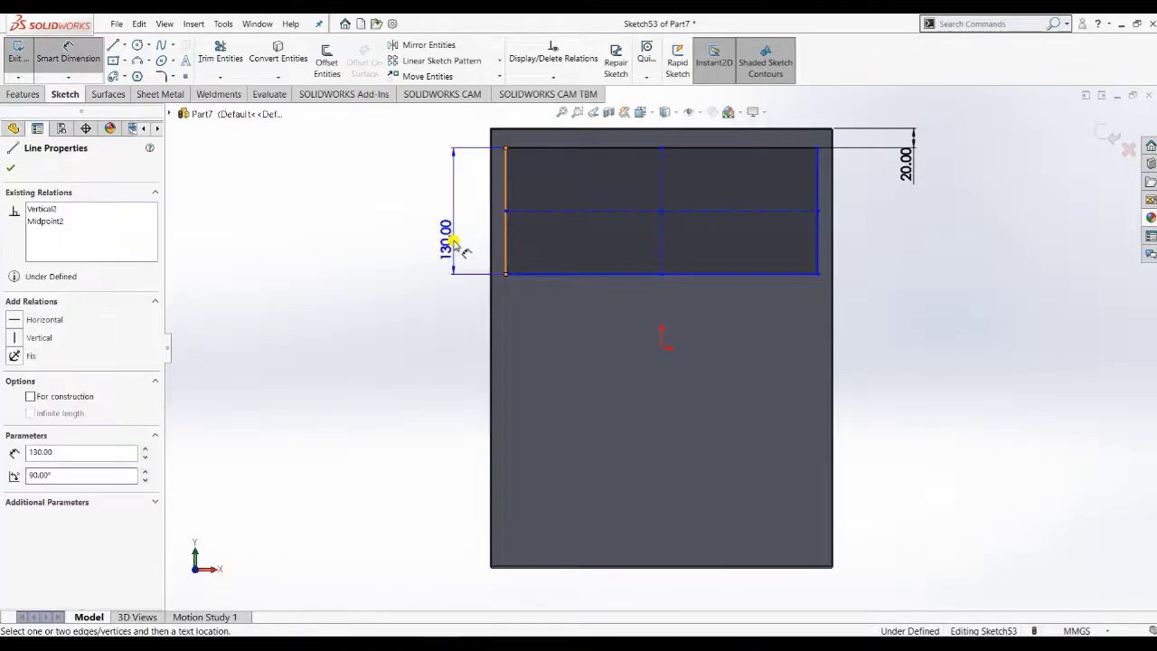
click(456, 231)
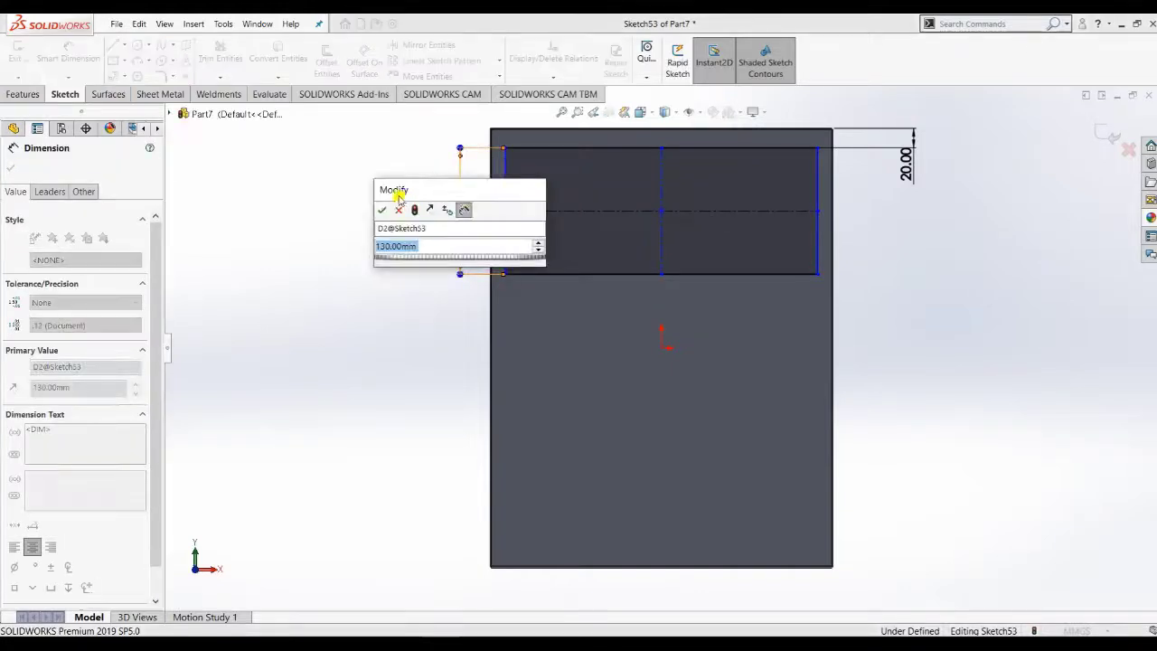
click(385, 211)
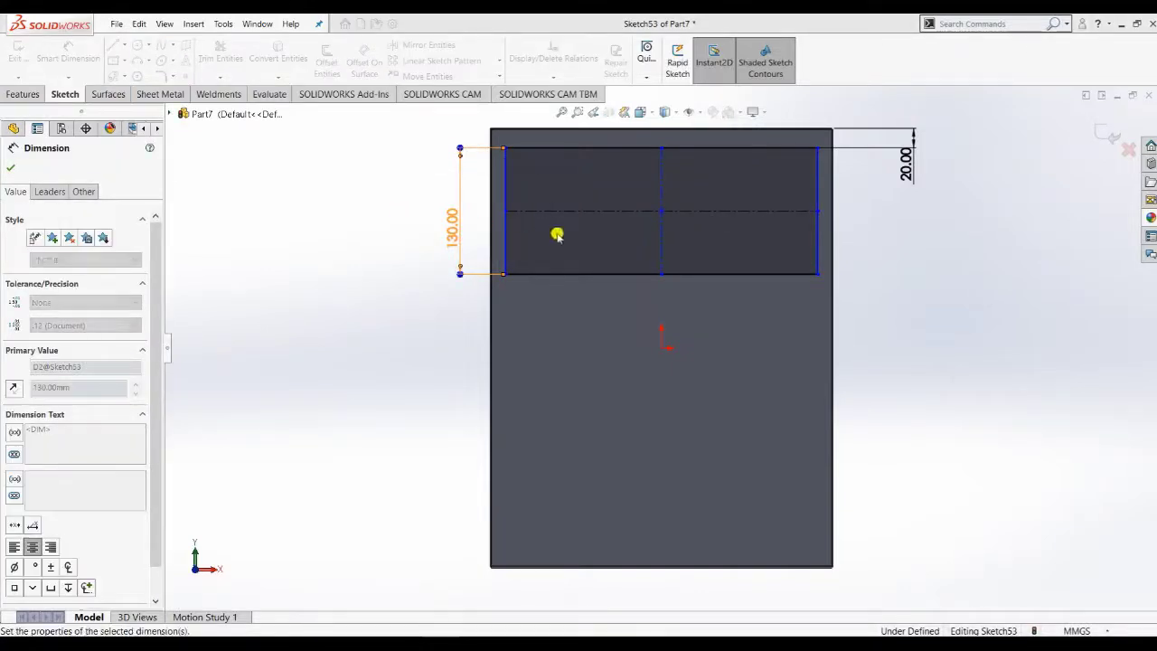
click(629, 277)
click(639, 257)
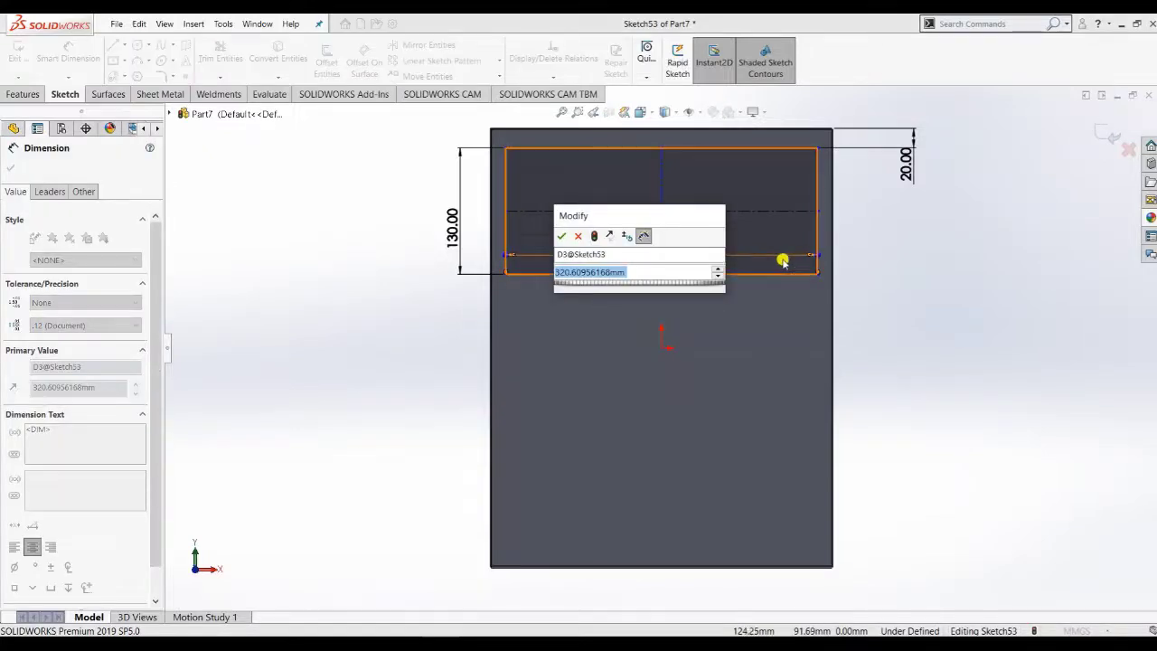
text(310)
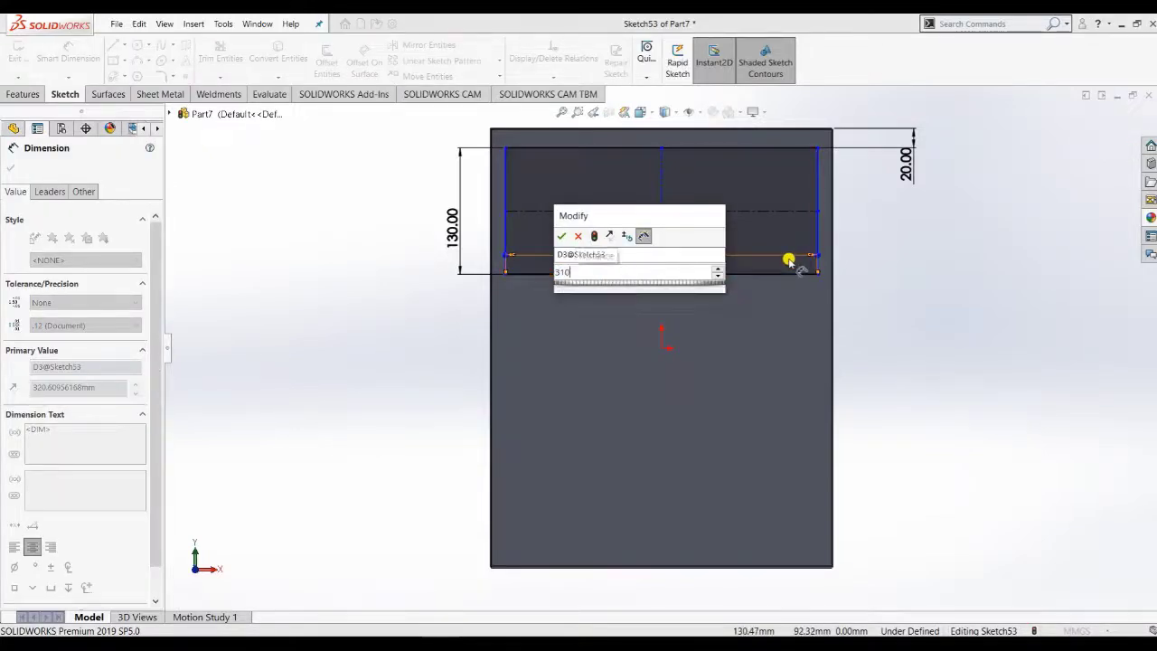
key(Return)
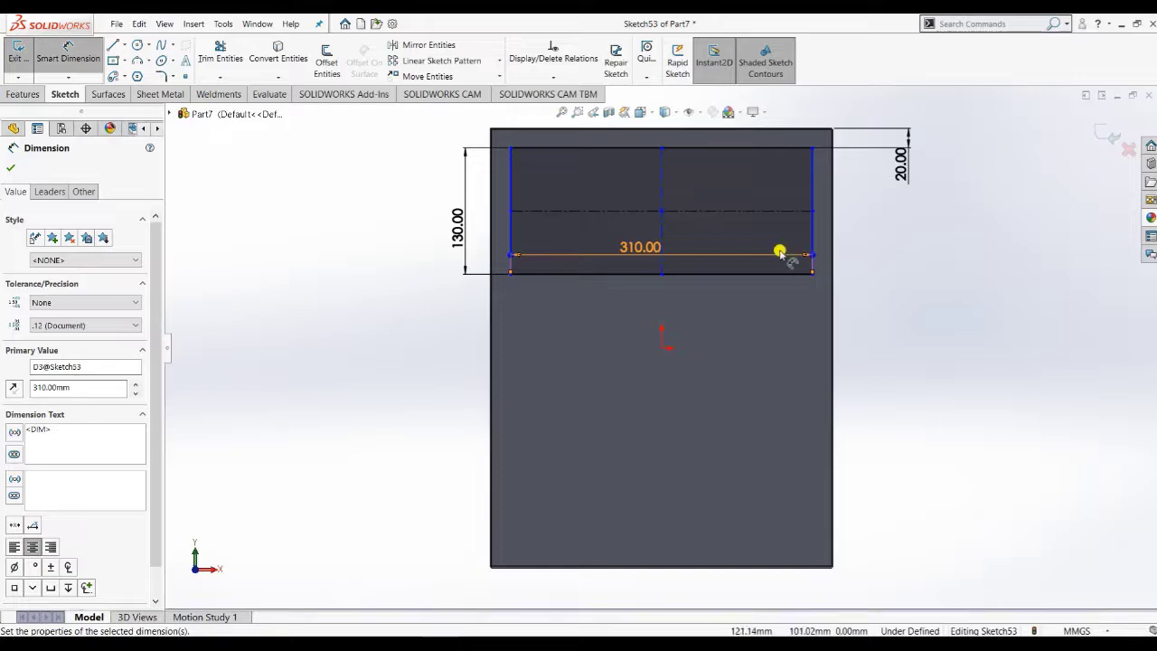
click(777, 246)
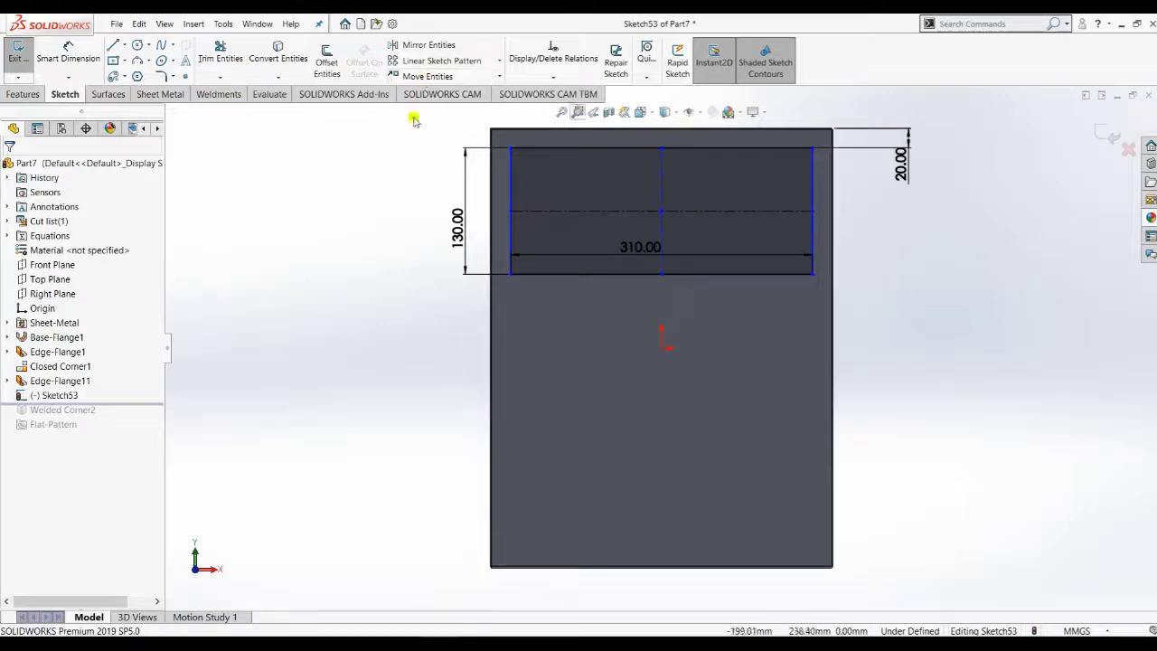
Set up a linear sketch pattern of the rectangle with one instance along X and three instances running downward along Y
click(441, 61)
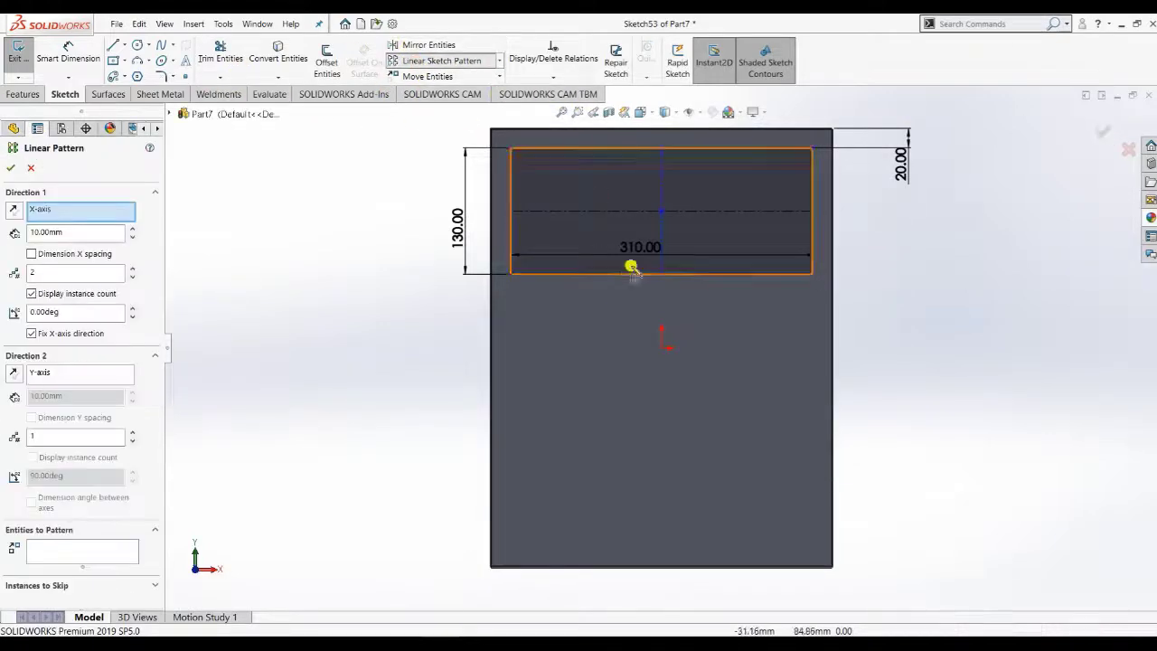
click(584, 179)
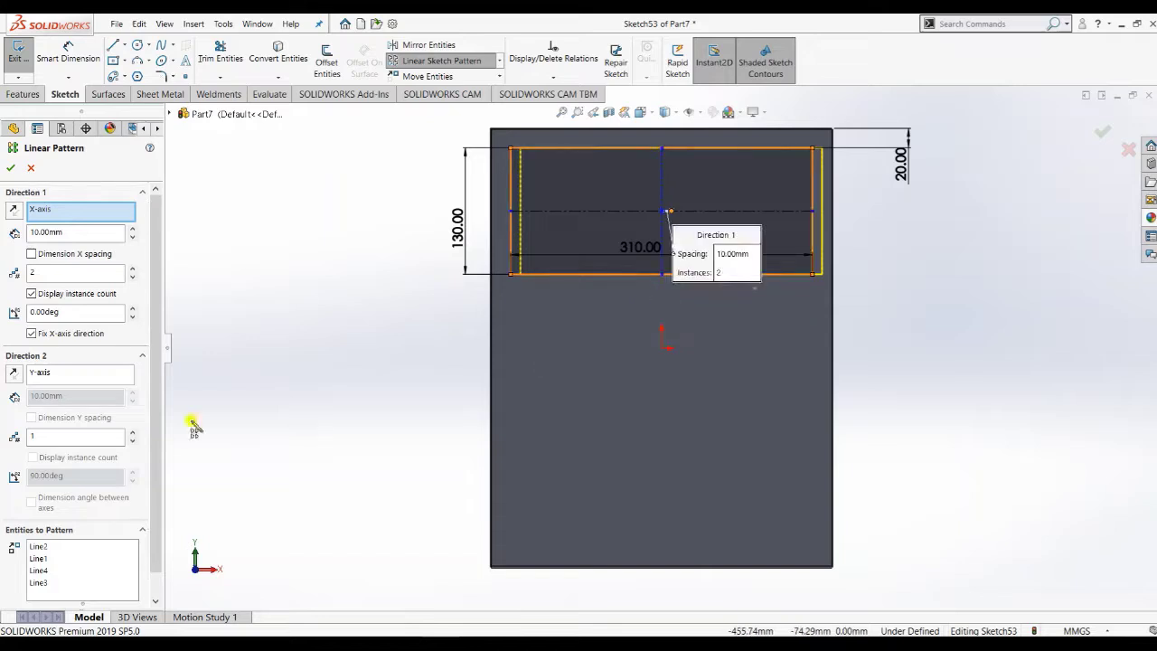
click(57, 272)
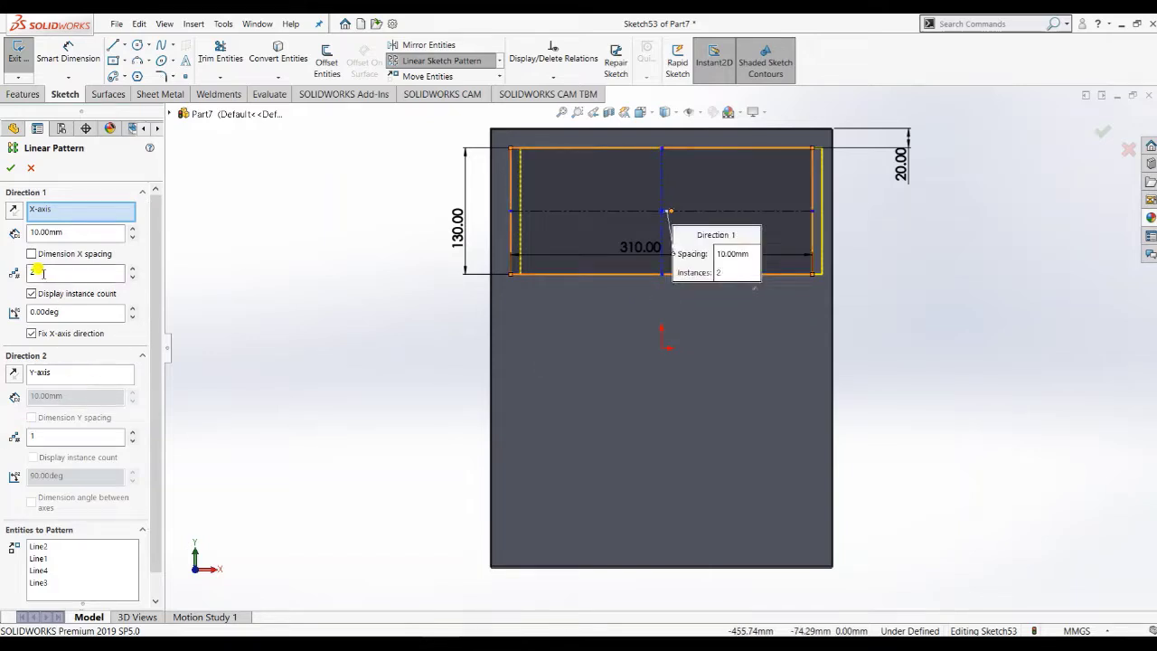
click(132, 277)
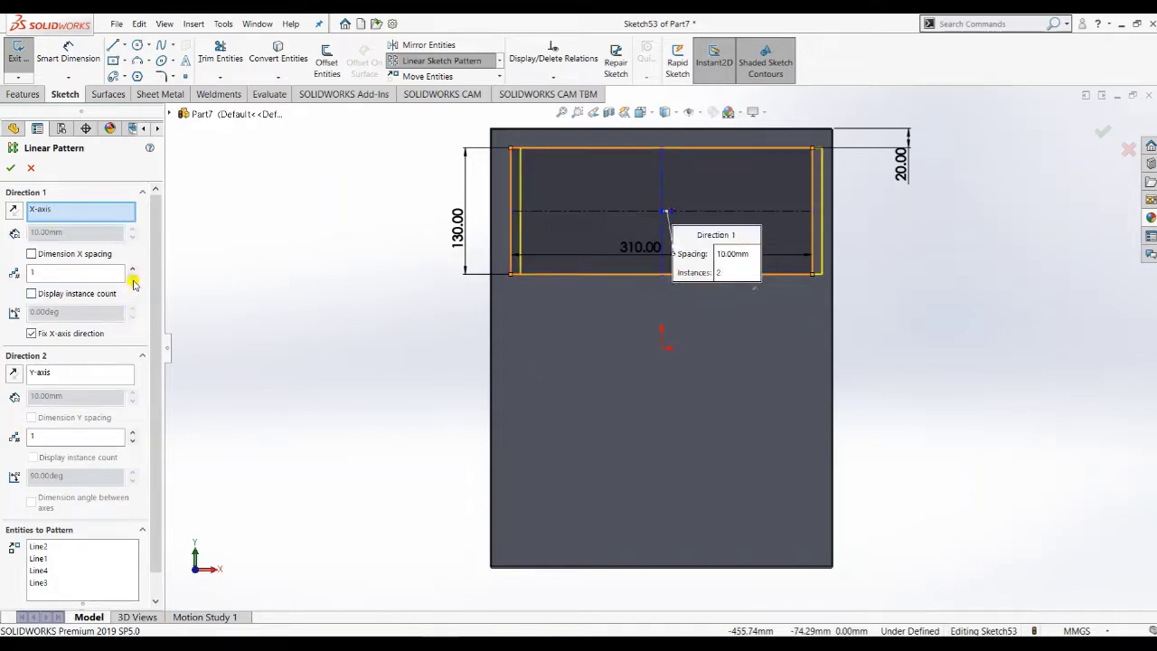
click(132, 431)
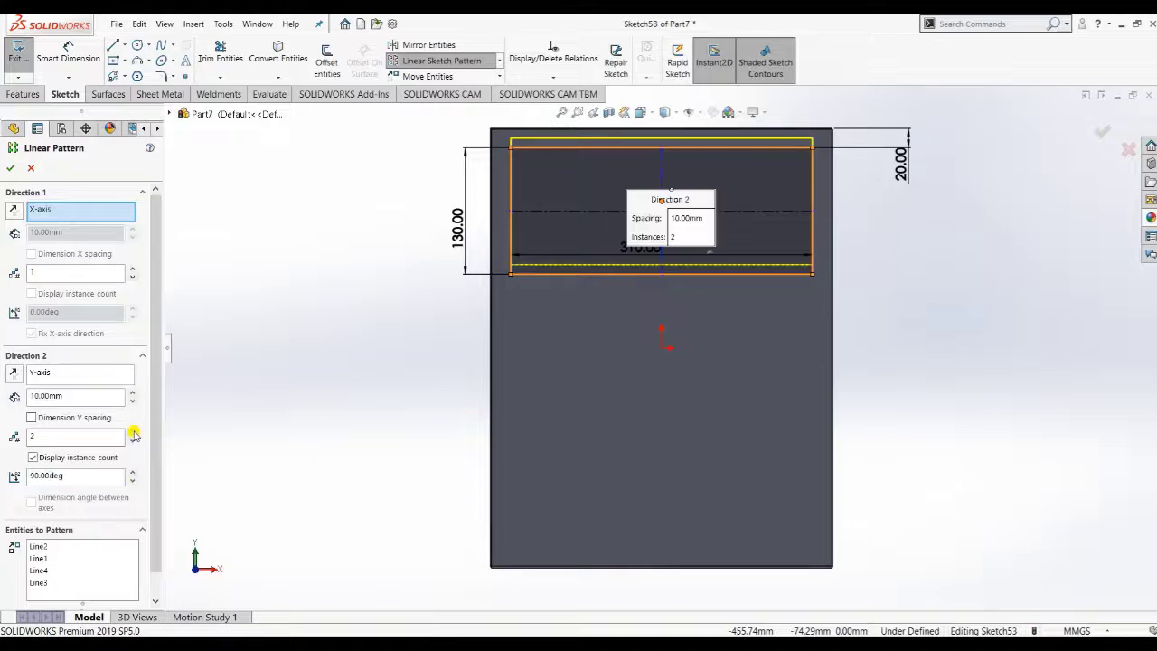
click(132, 431)
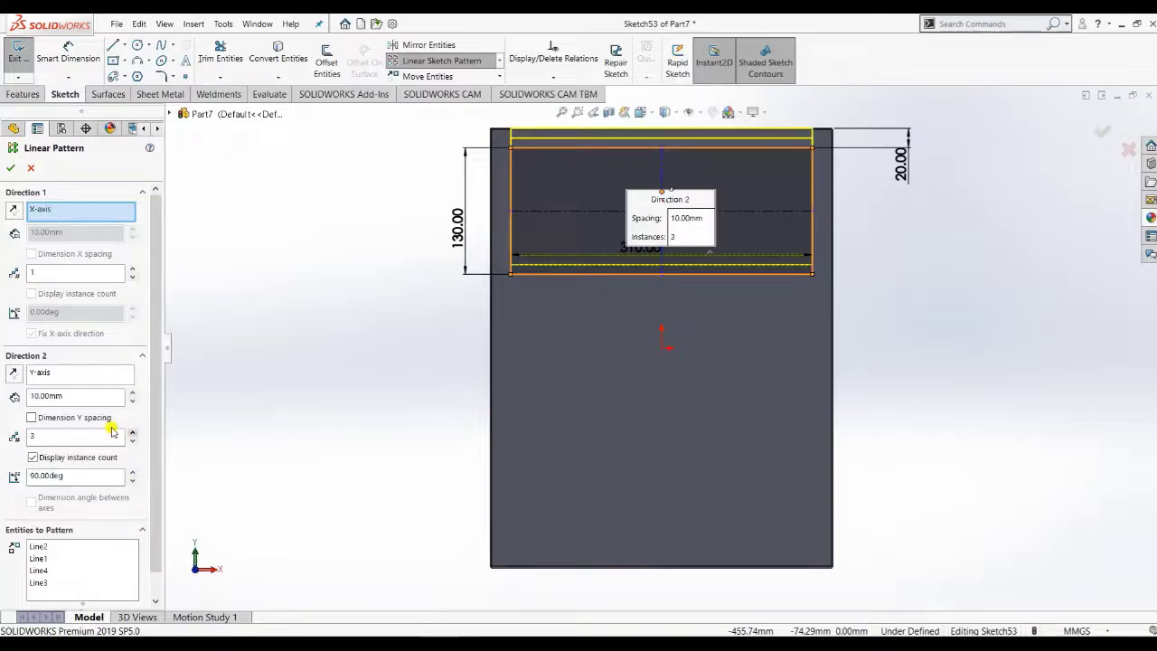
click(15, 373)
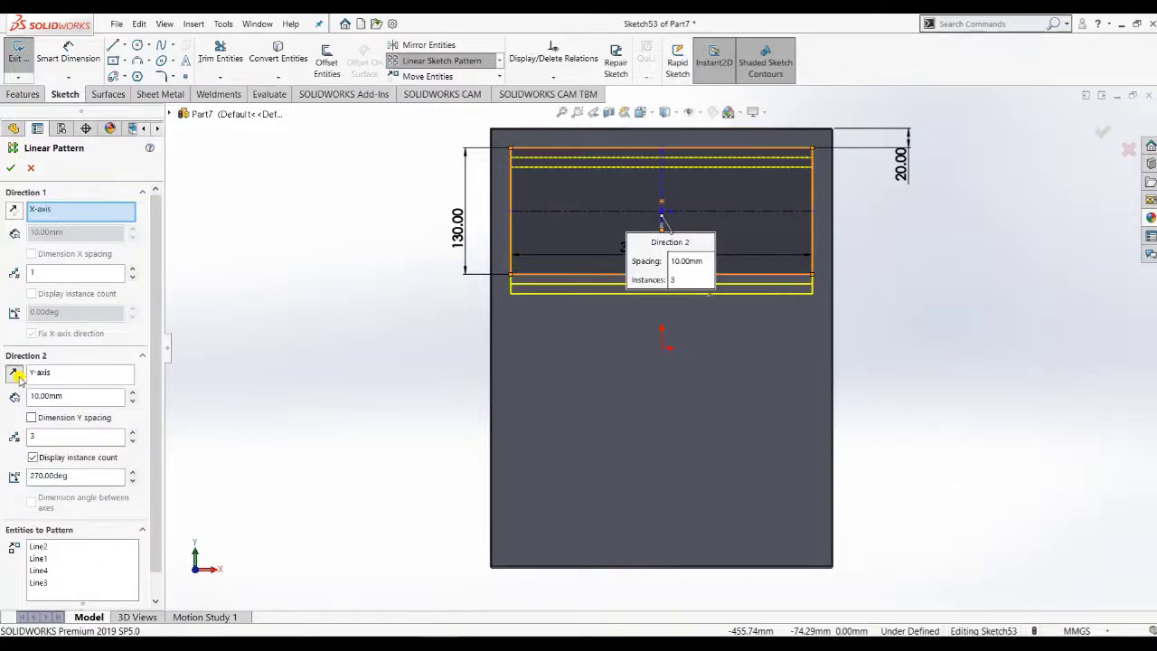
Set the pattern's vertical spacing to 142 mm
click(90, 396)
text(1)
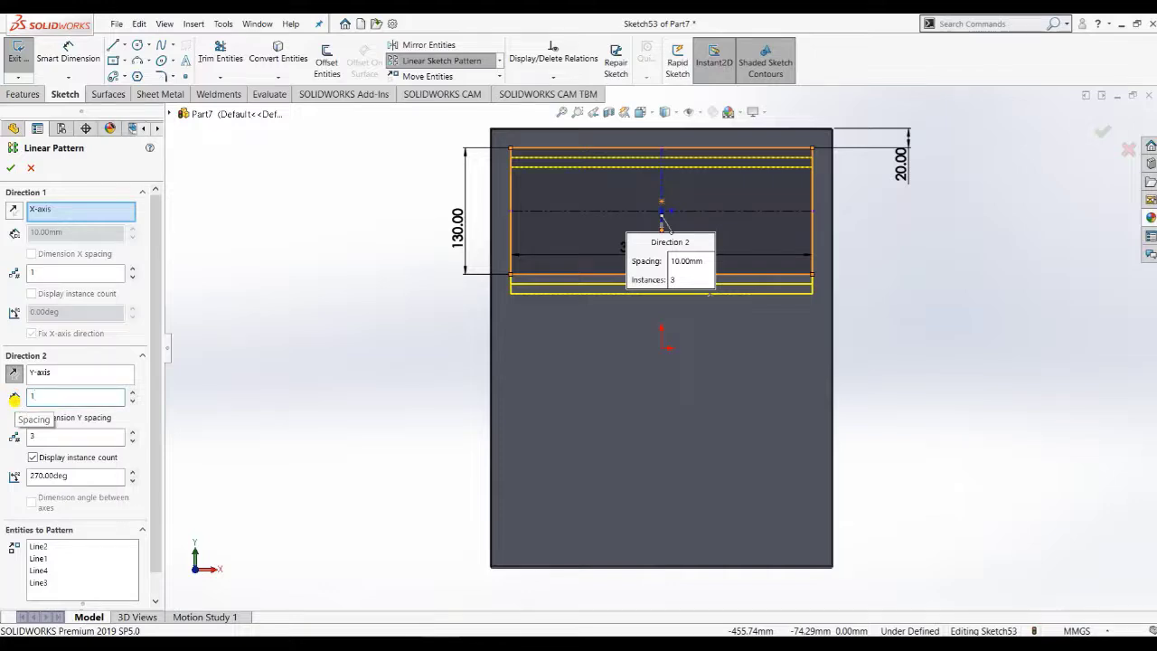
text(42)
key(Return)
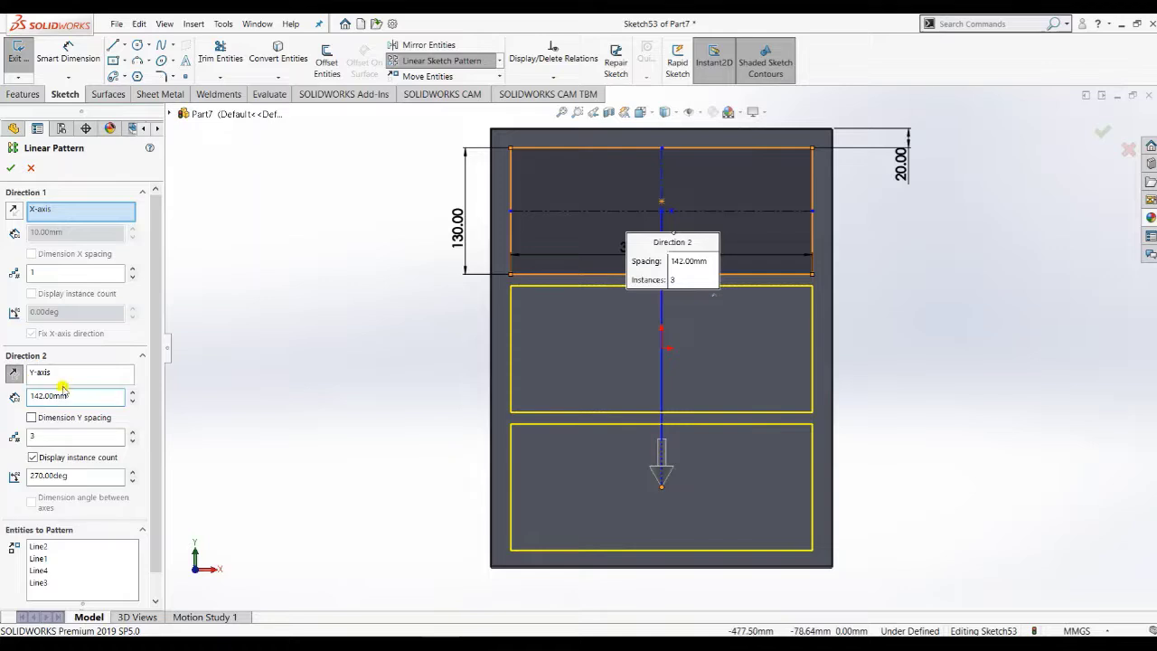
Set the vertical spacing to 143 mm and complete the linear pattern of three rectangles
drag(65, 389, 15, 400)
text(143)
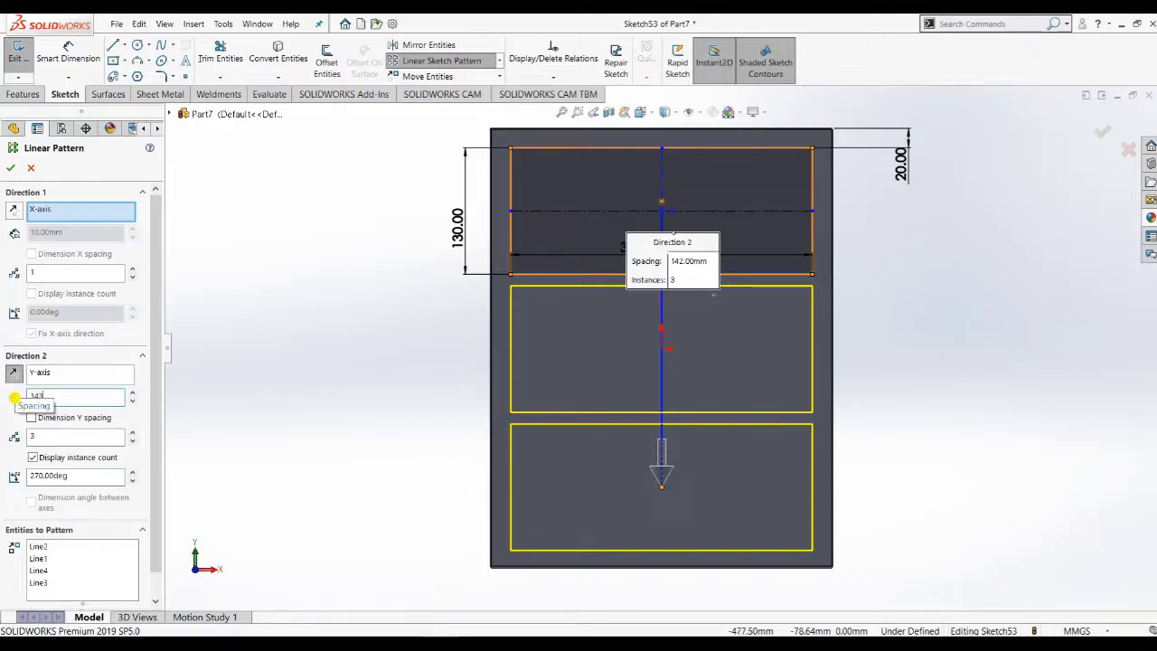
key(Return)
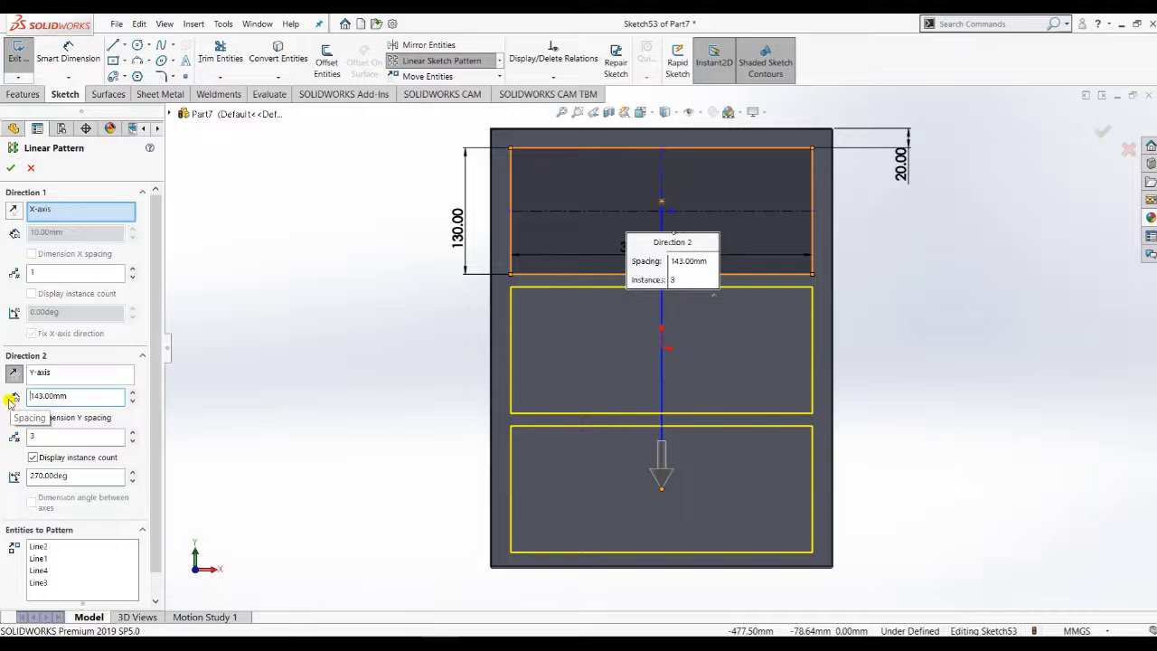
scroll(742, 344, down, 1)
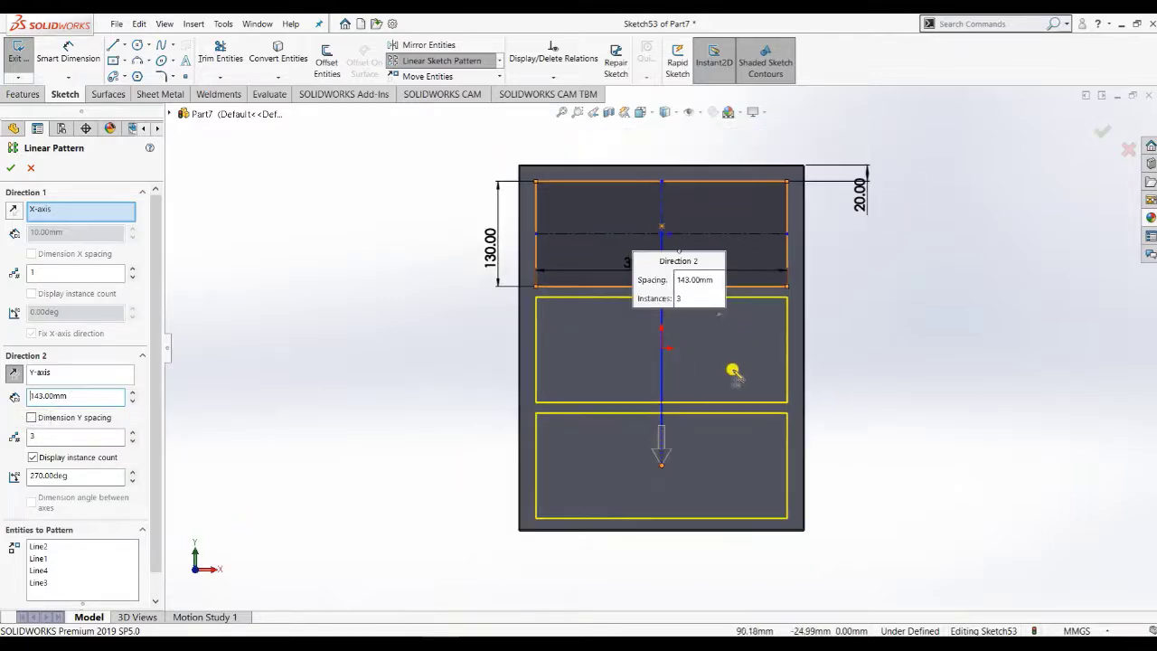
click(16, 171)
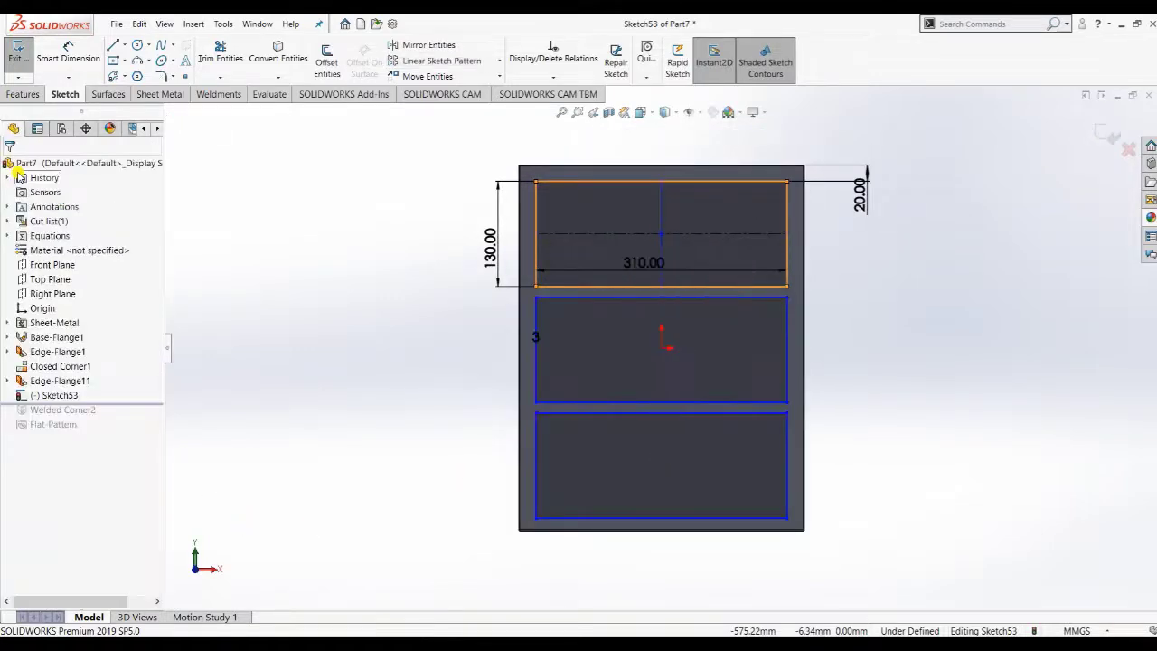
Cut the three patterned rectangles through the front flange with a 10 mm blind Extruded Cut
click(21, 95)
click(209, 60)
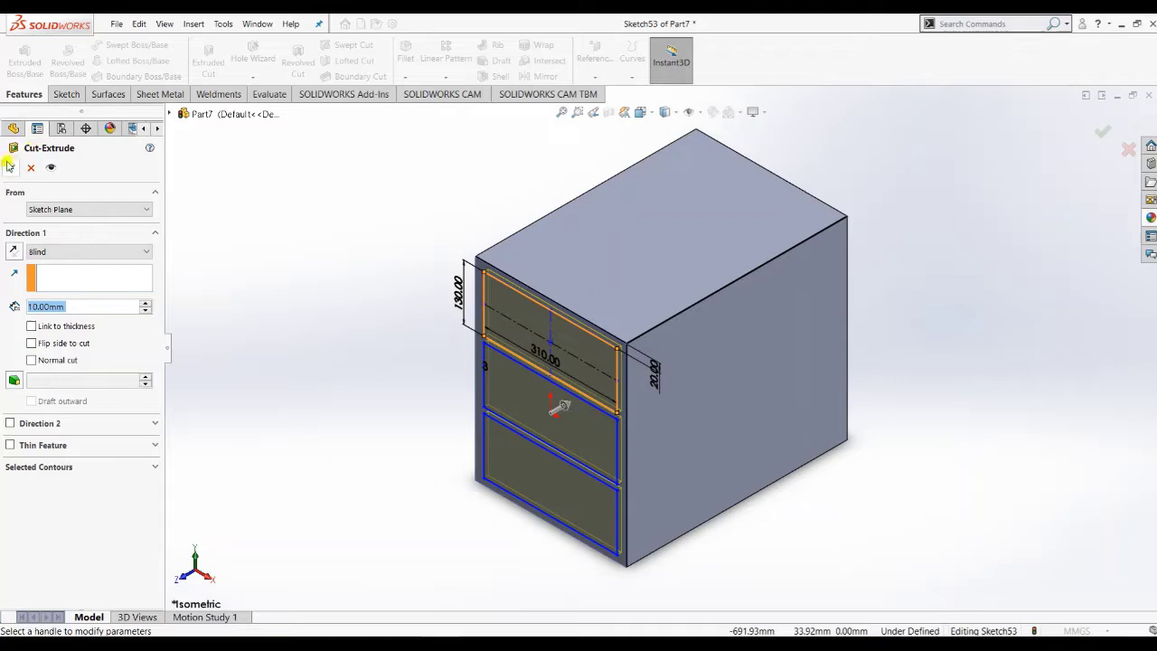
click(10, 167)
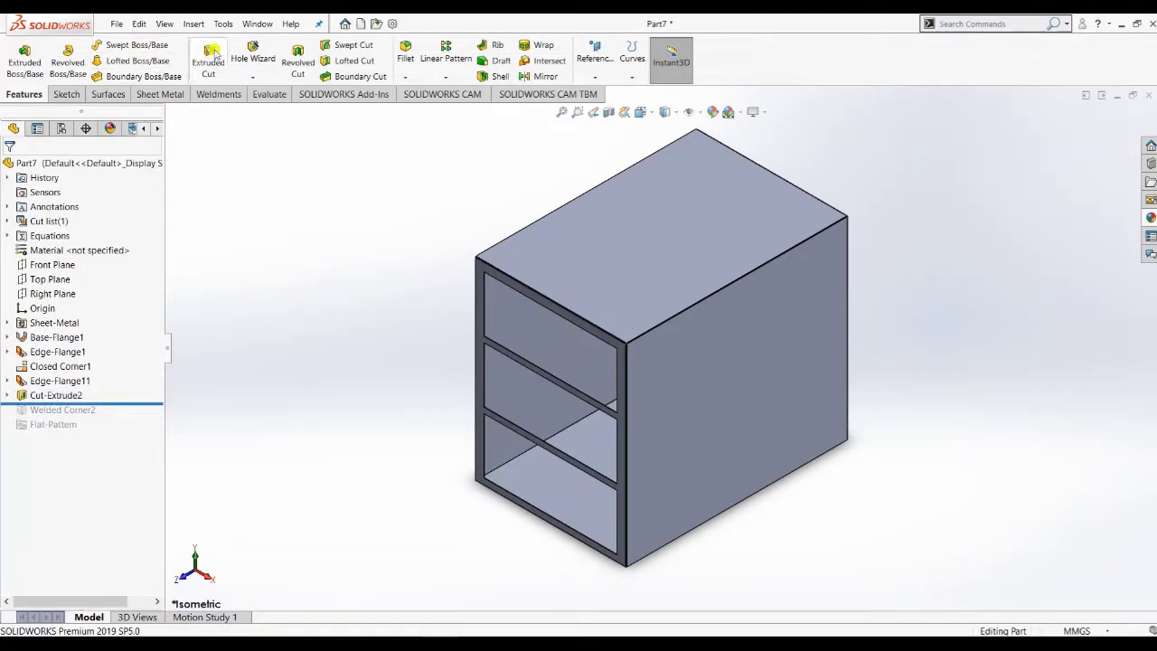
Start an inward Edge Flange about 65 mm long on the upper and lower horizontal edges of all three front openings
click(166, 94)
click(188, 45)
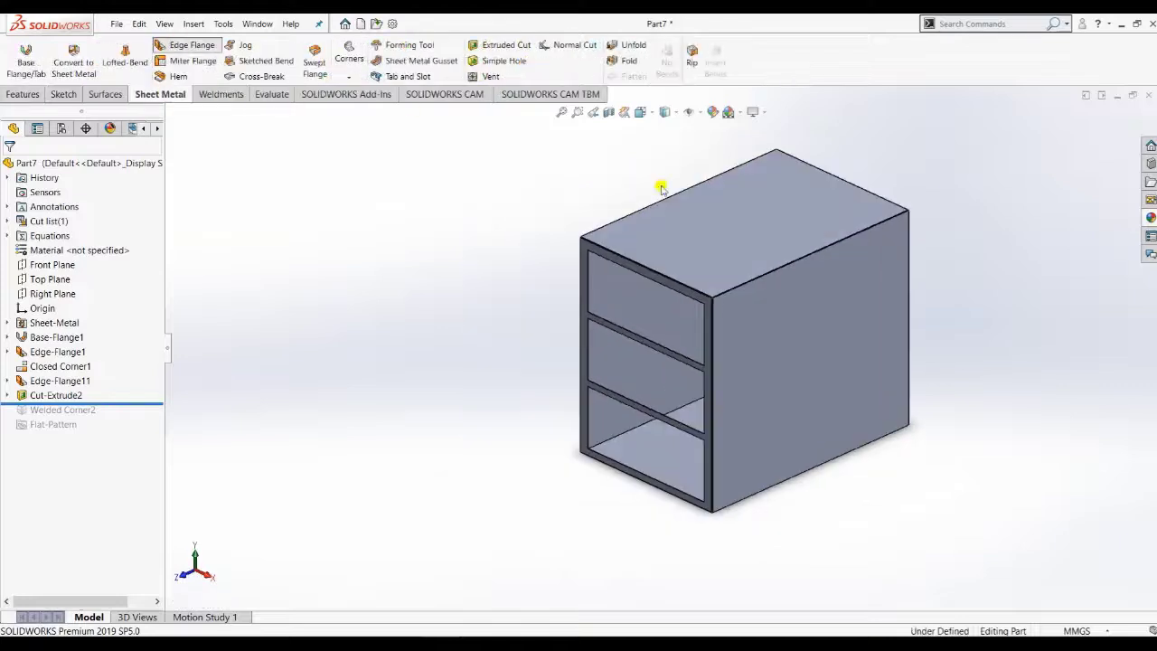
click(660, 312)
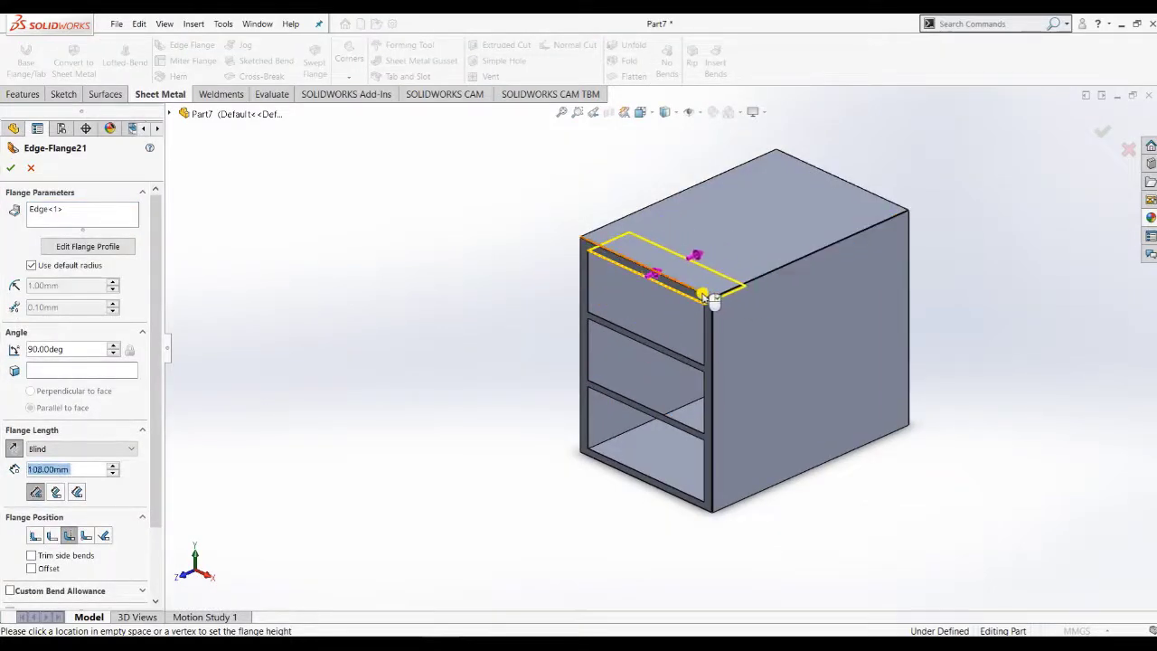
click(688, 297)
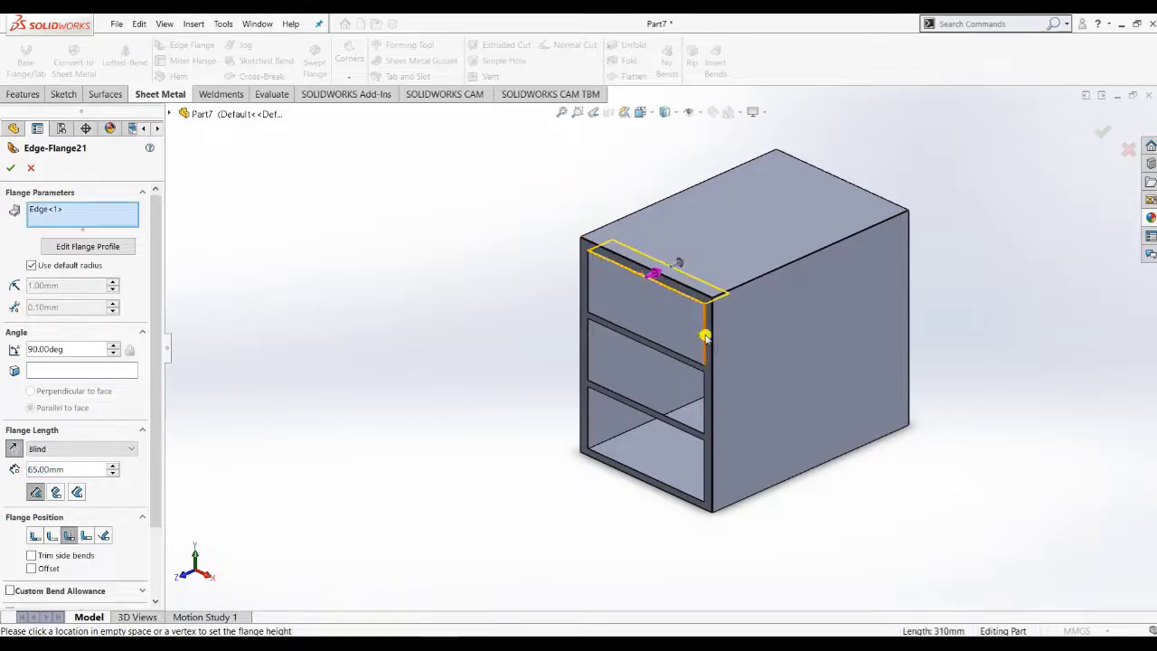
click(673, 489)
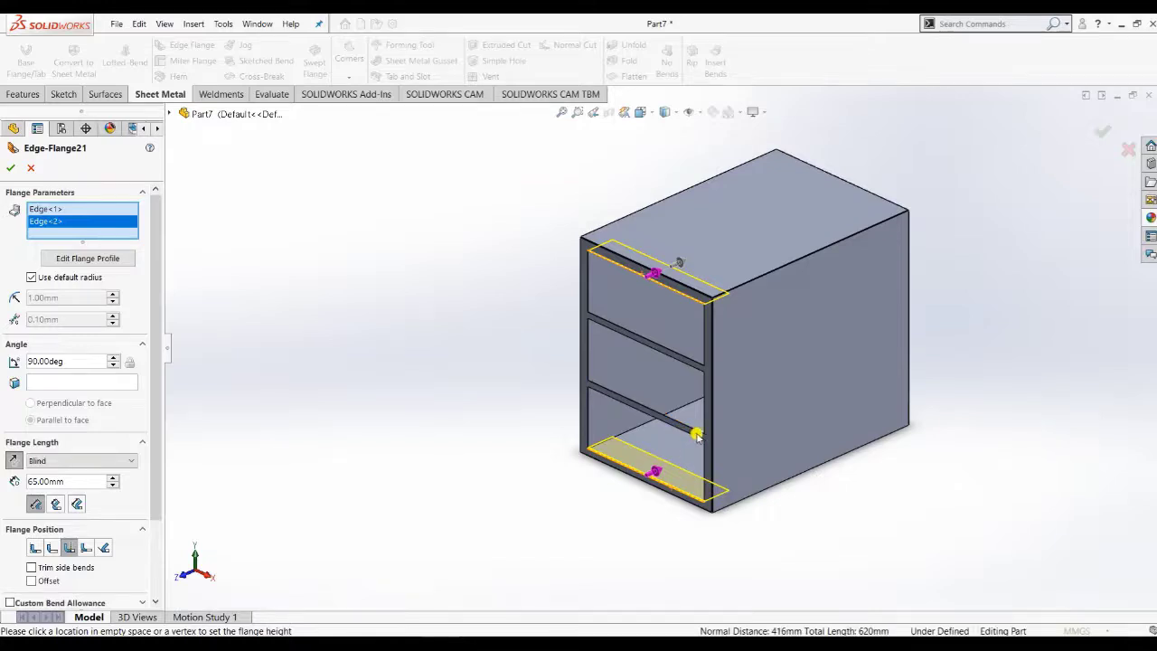
click(696, 435)
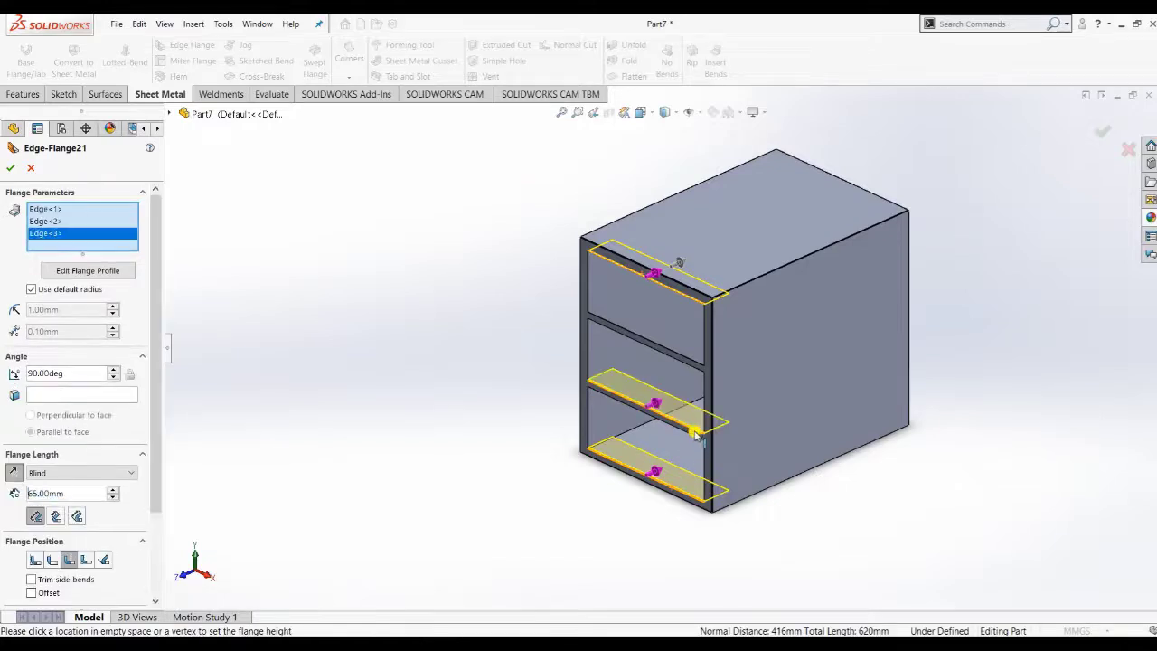
click(685, 361)
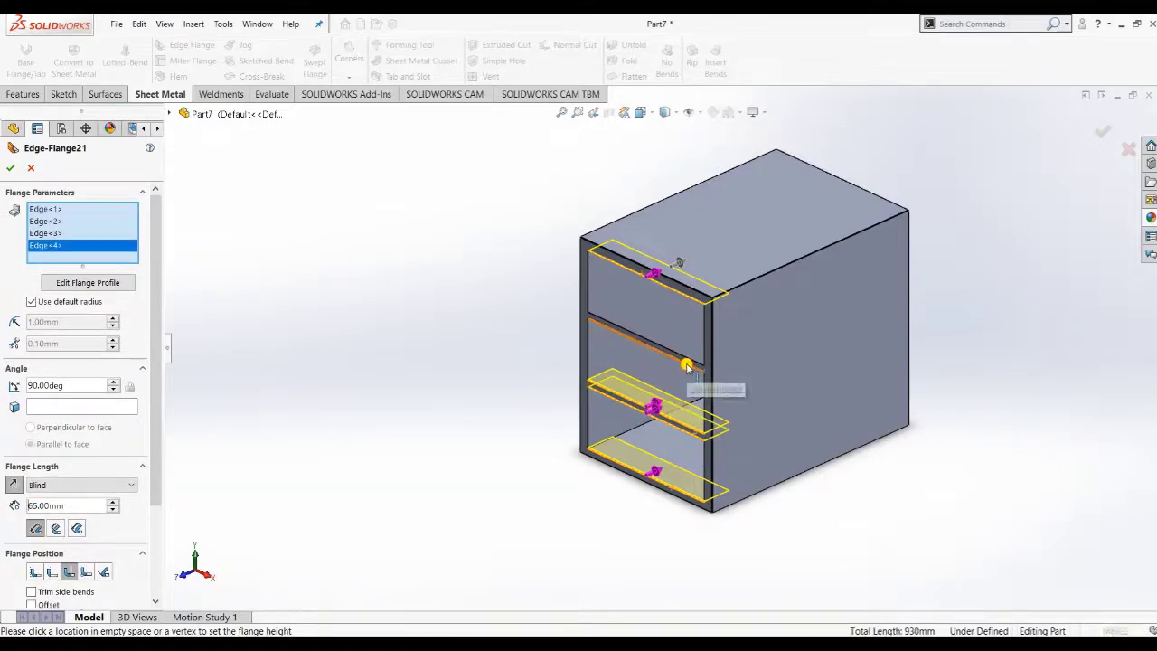
click(692, 362)
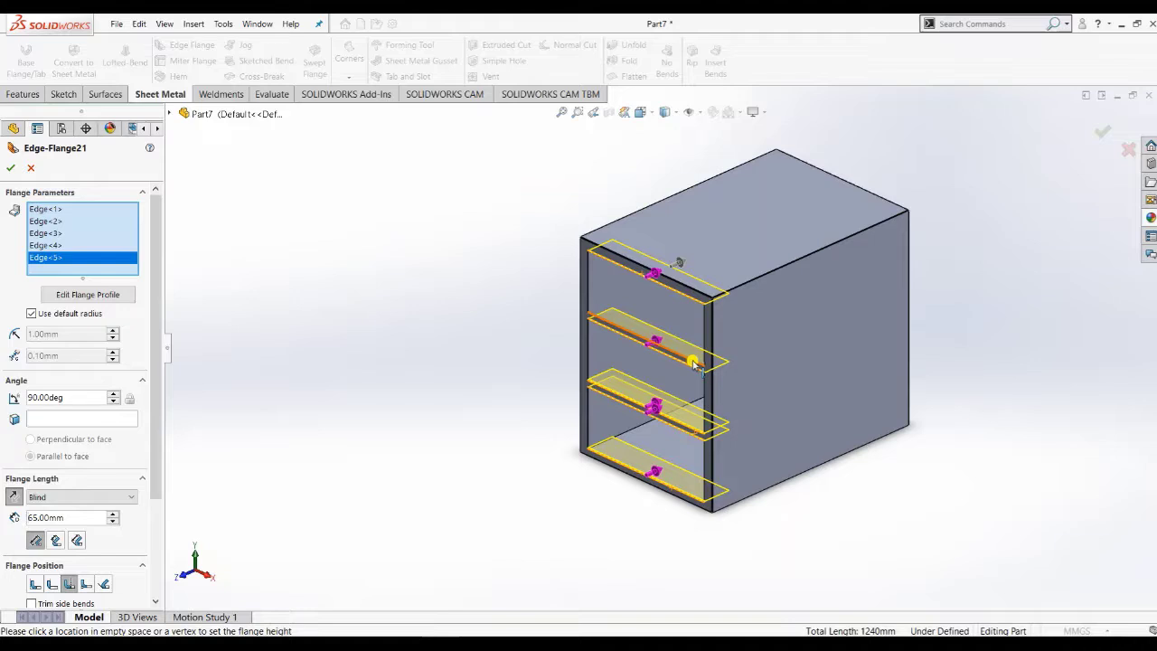
click(691, 361)
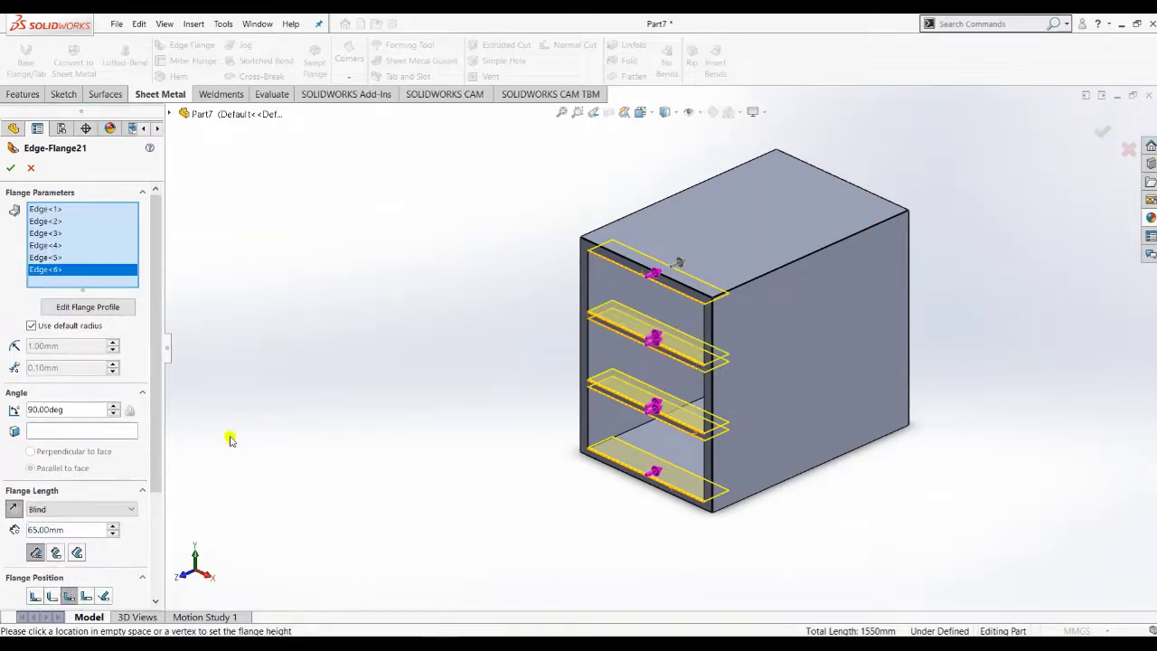
Set the length of the horizontal edge flanges to 15 mm and create them
drag(81, 532, 2, 533)
text(15)
key(Return)
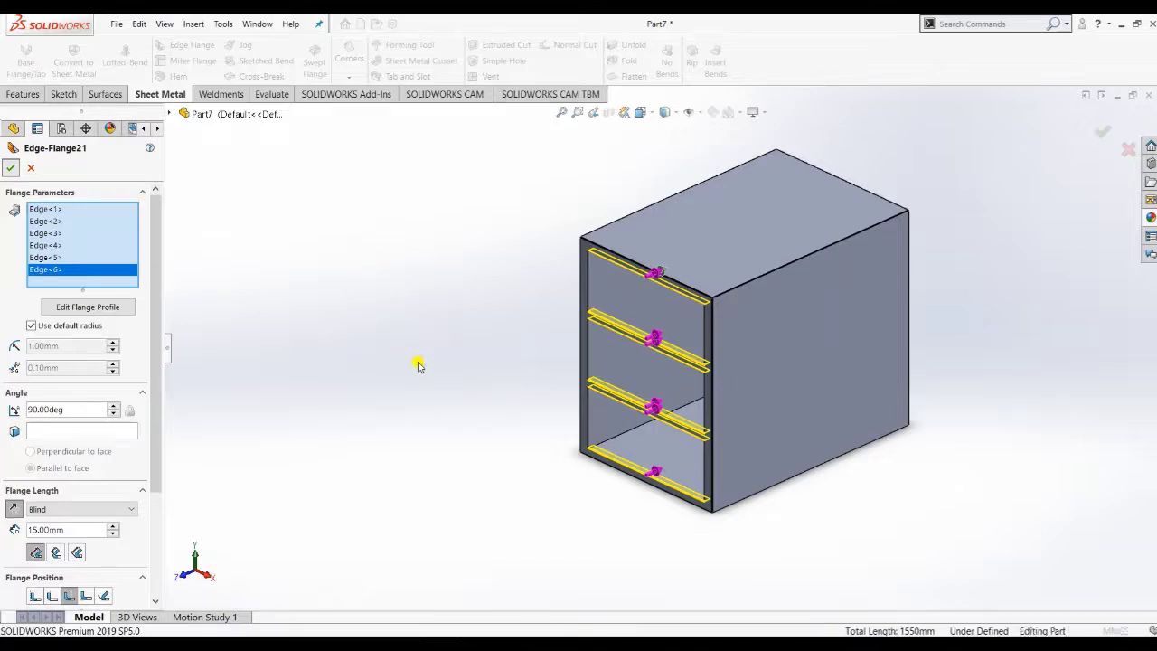
Start another inward Edge Flange, 20 mm long, on both vertical side edges of all three front openings
middle_drag(419, 363, 451, 296)
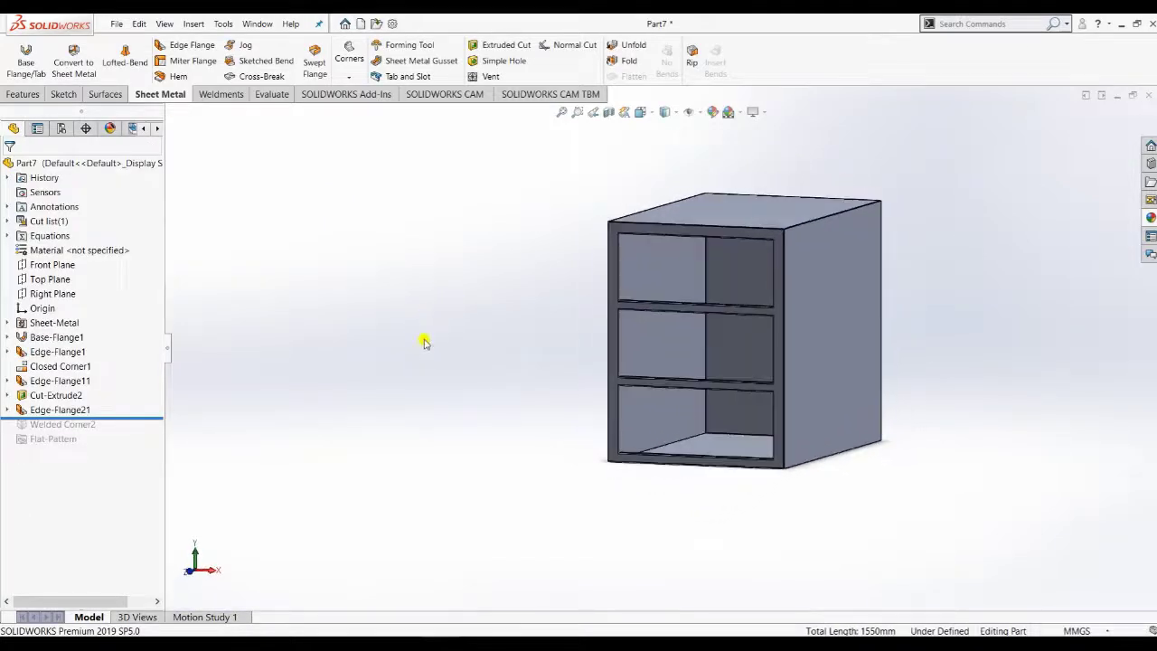
scroll(609, 320, down, 6)
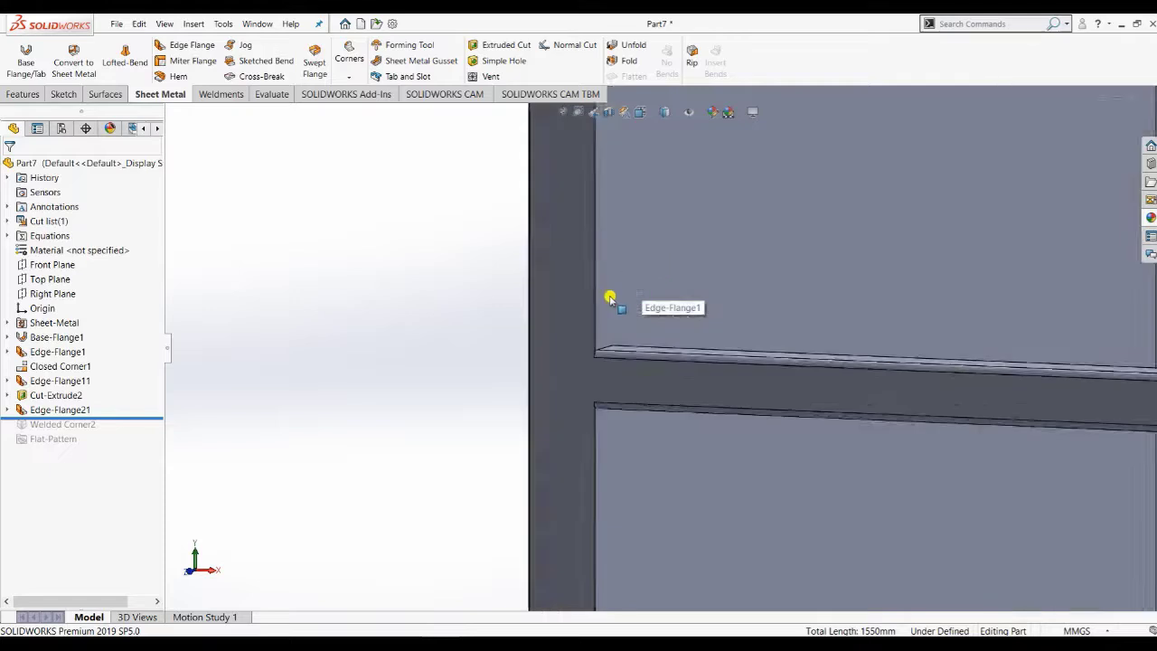
scroll(610, 298, up, 2)
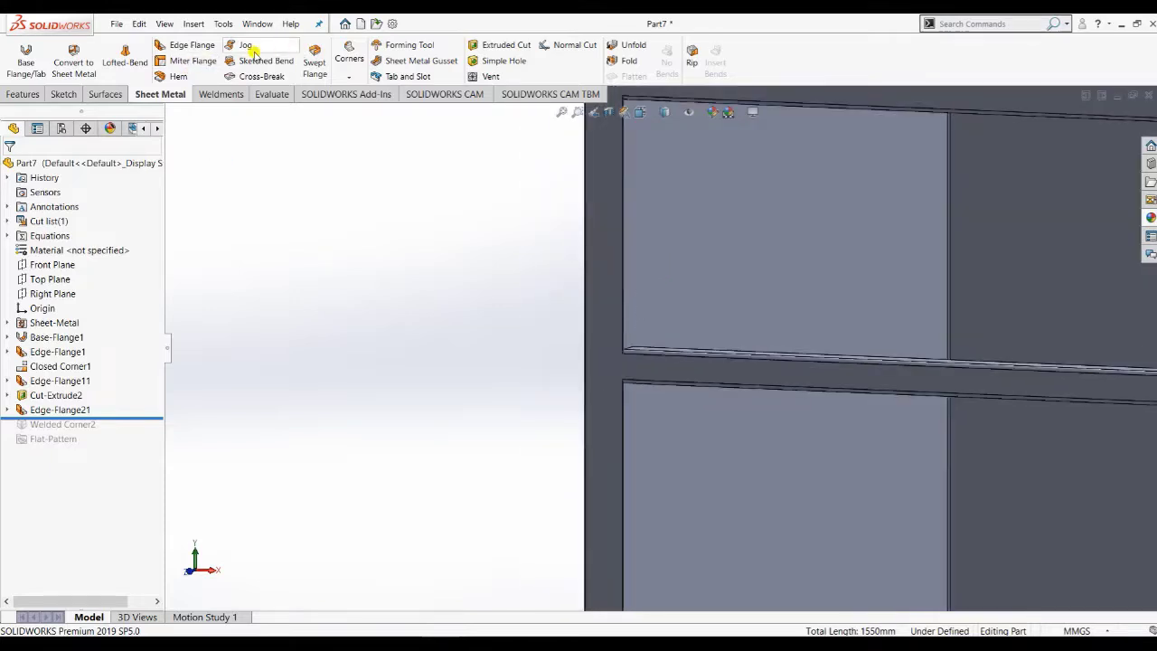
click(213, 50)
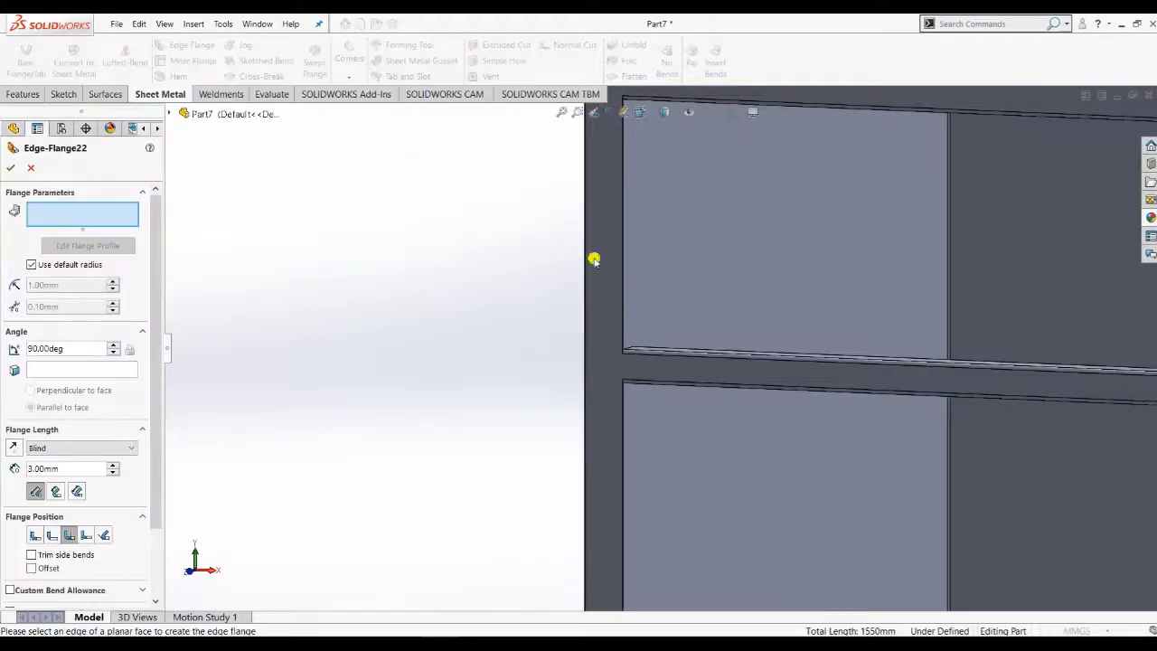
click(621, 273)
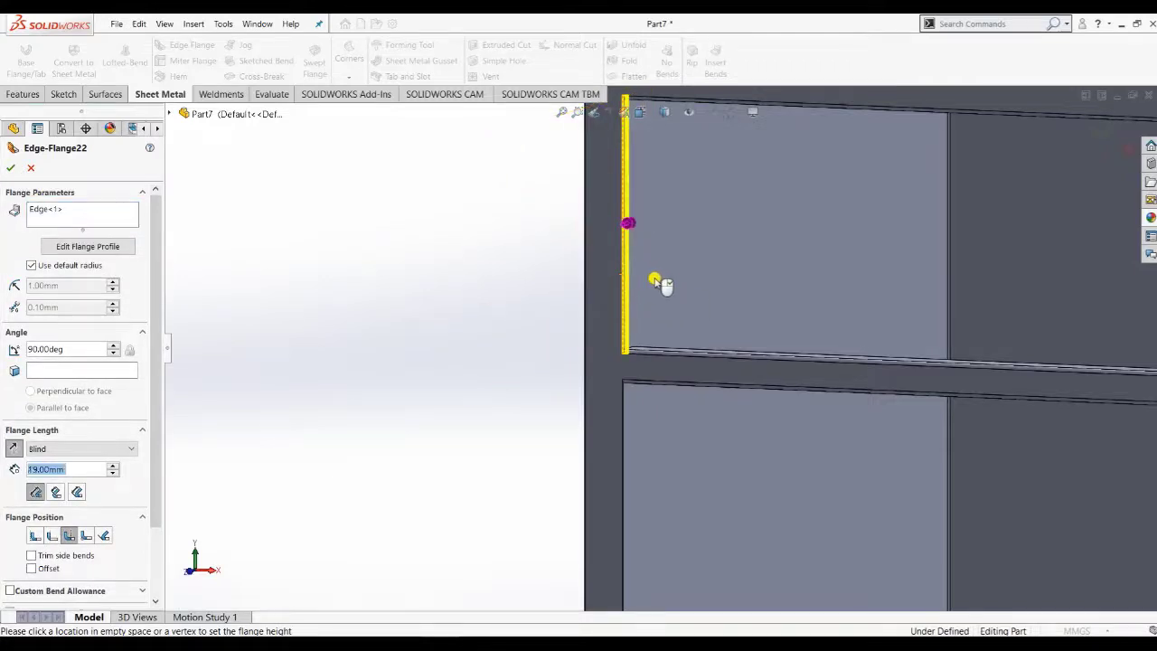
scroll(782, 309, up, 5)
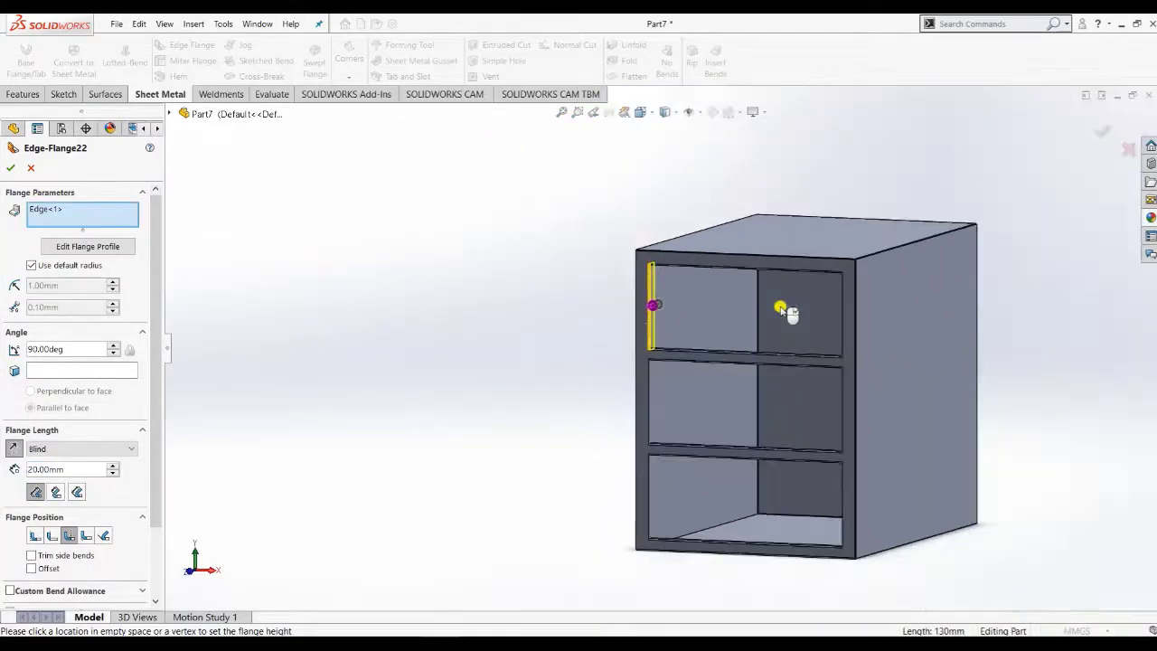
click(843, 332)
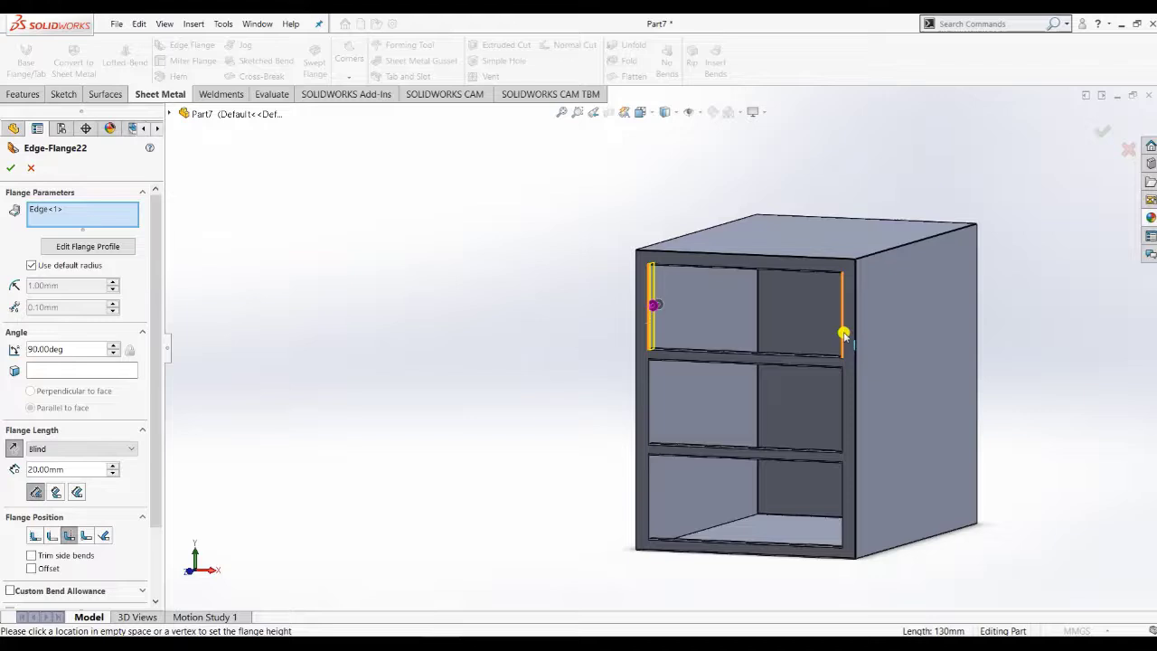
click(843, 420)
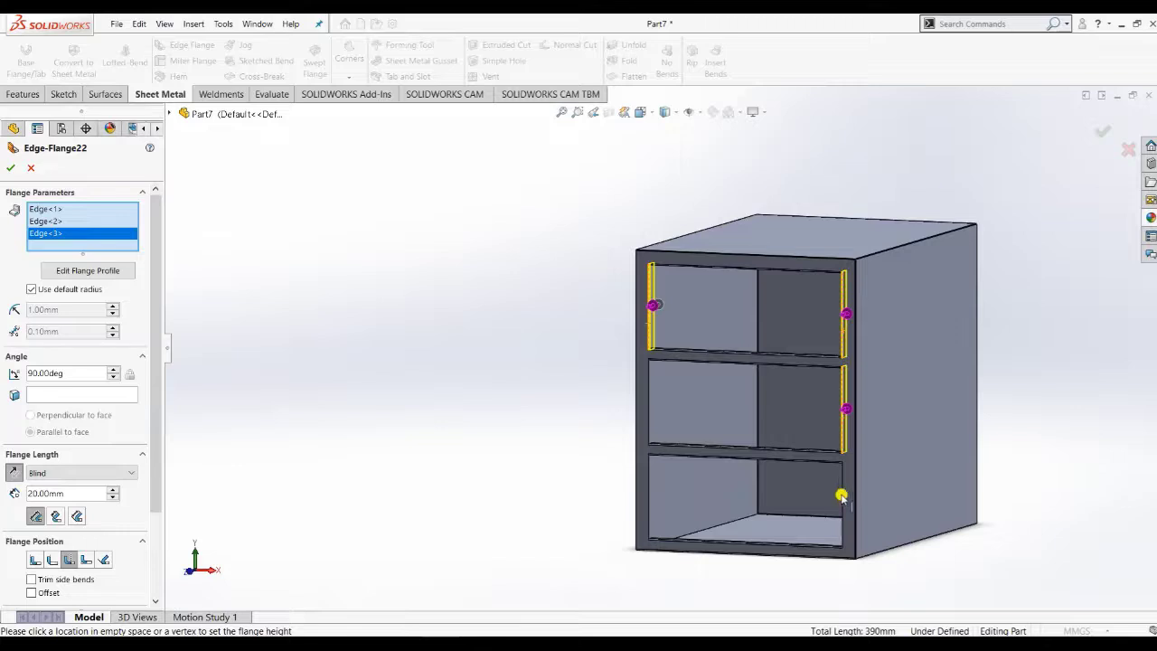
click(843, 494)
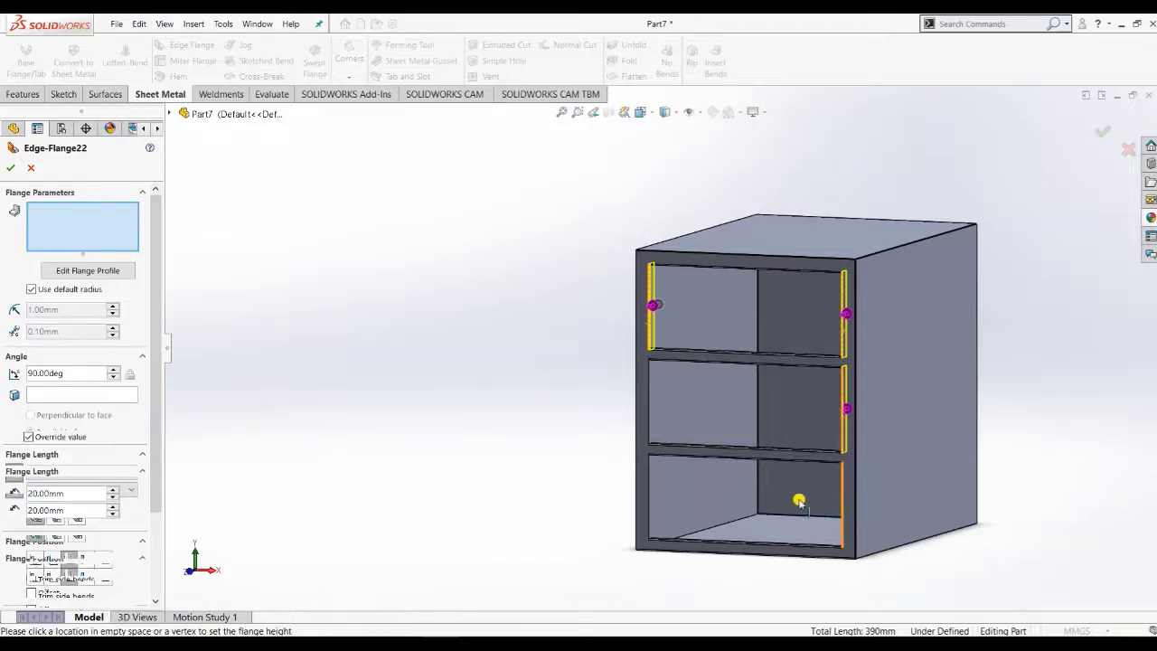
click(649, 495)
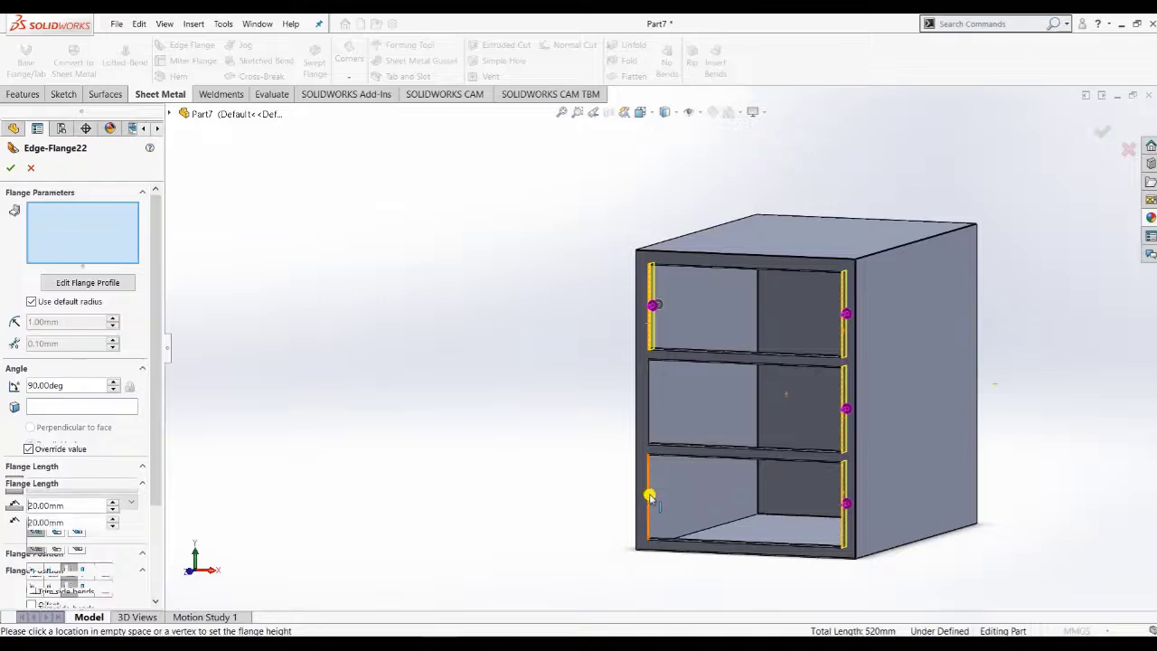
click(649, 425)
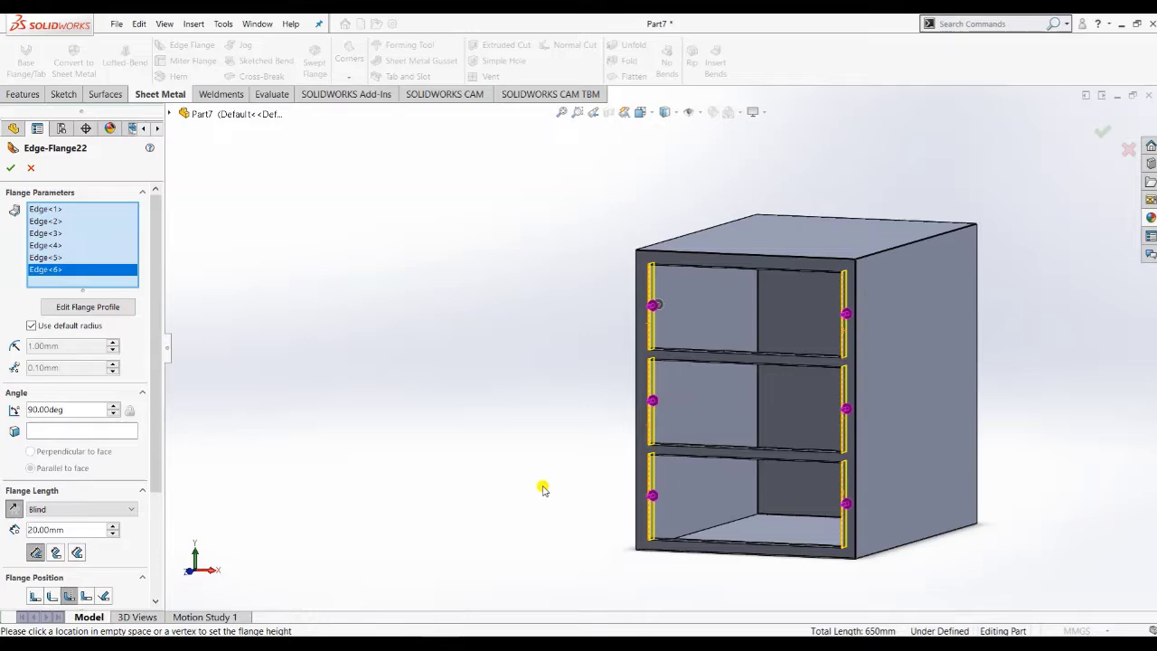
Create the 20 mm edge flanges on the vertical side edges of the three front openings
click(10, 168)
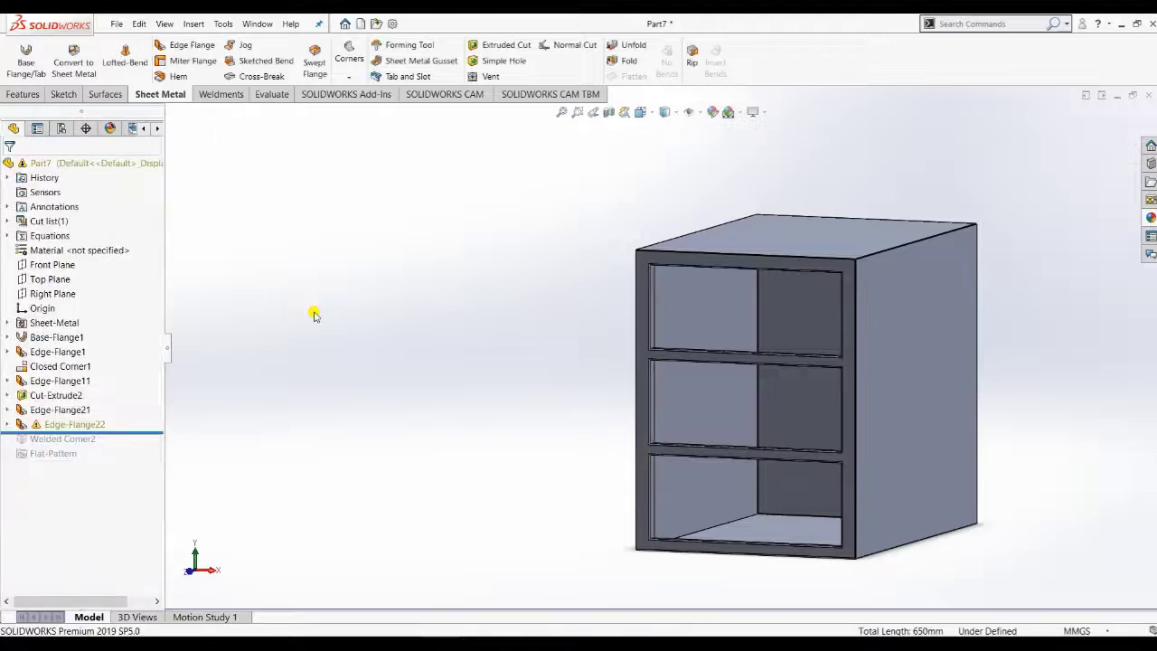
middle_drag(498, 353, 361, 416)
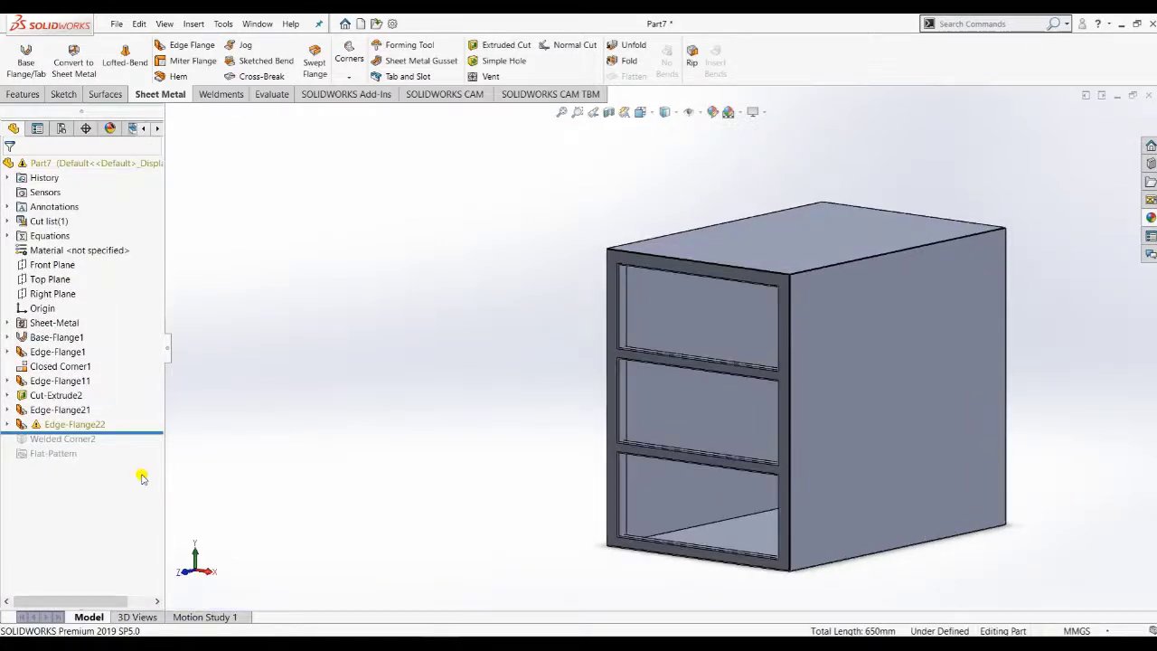
Edit the vertical side flanges, compare the flange position options, and set the position to Bend from Virtual Sharp
right_click(89, 431)
click(101, 268)
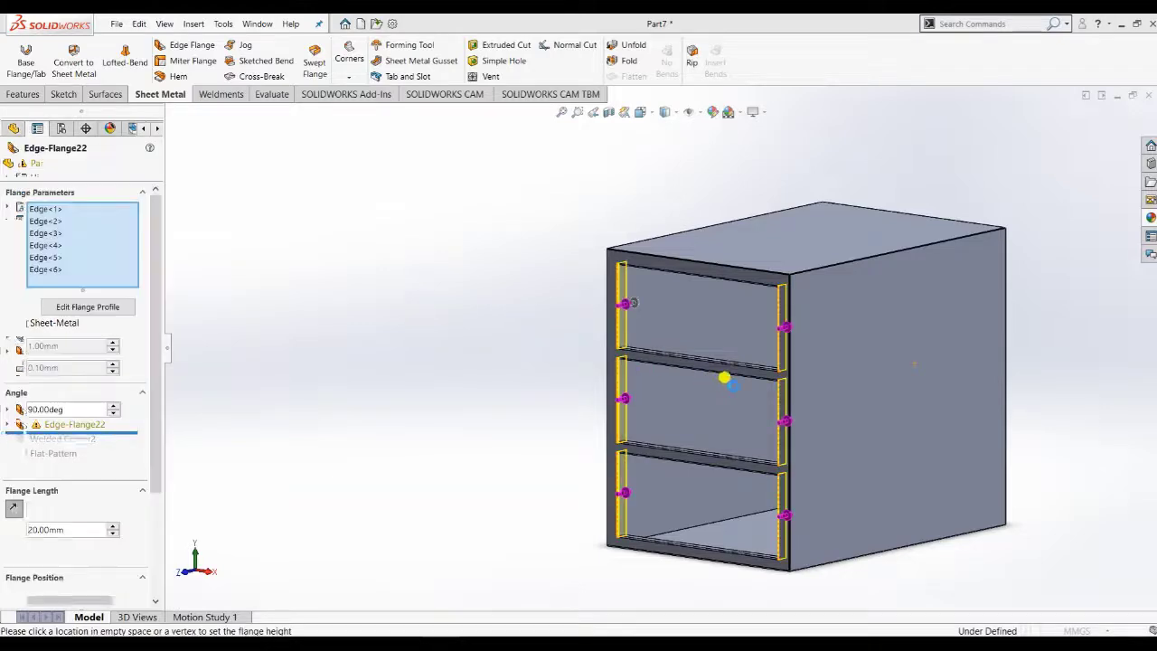
scroll(736, 395, down, 3)
middle_drag(739, 392, 673, 250)
scroll(588, 292, down, 8)
scroll(153, 524, down, 3)
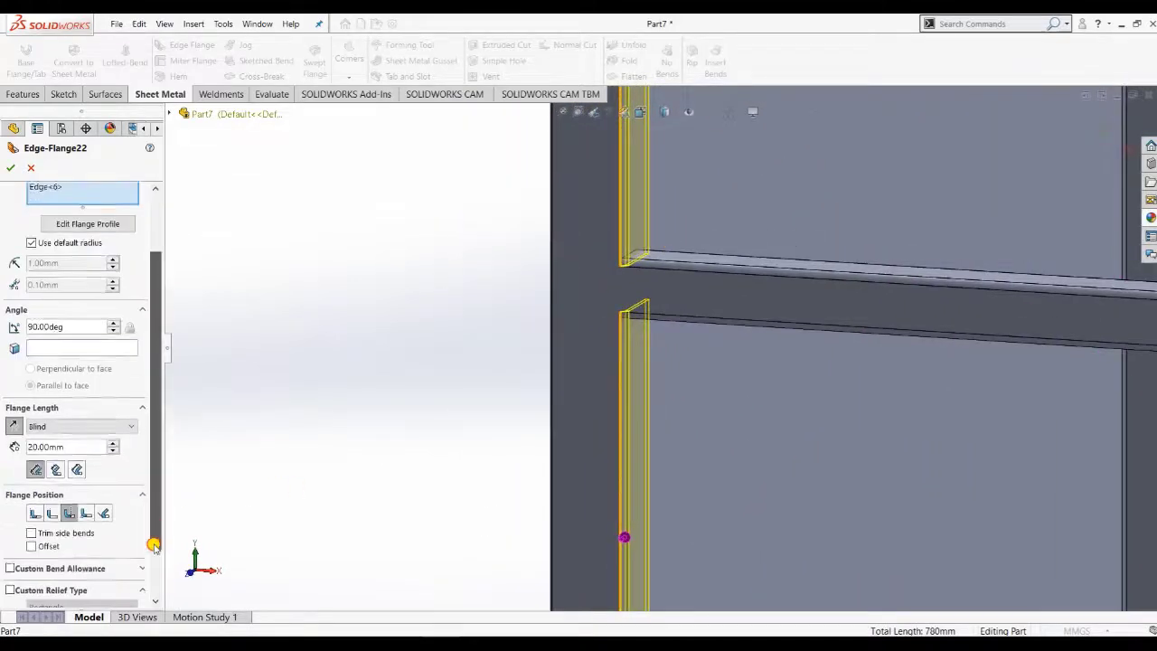
scroll(126, 560, up, 3)
drag(158, 478, 131, 588)
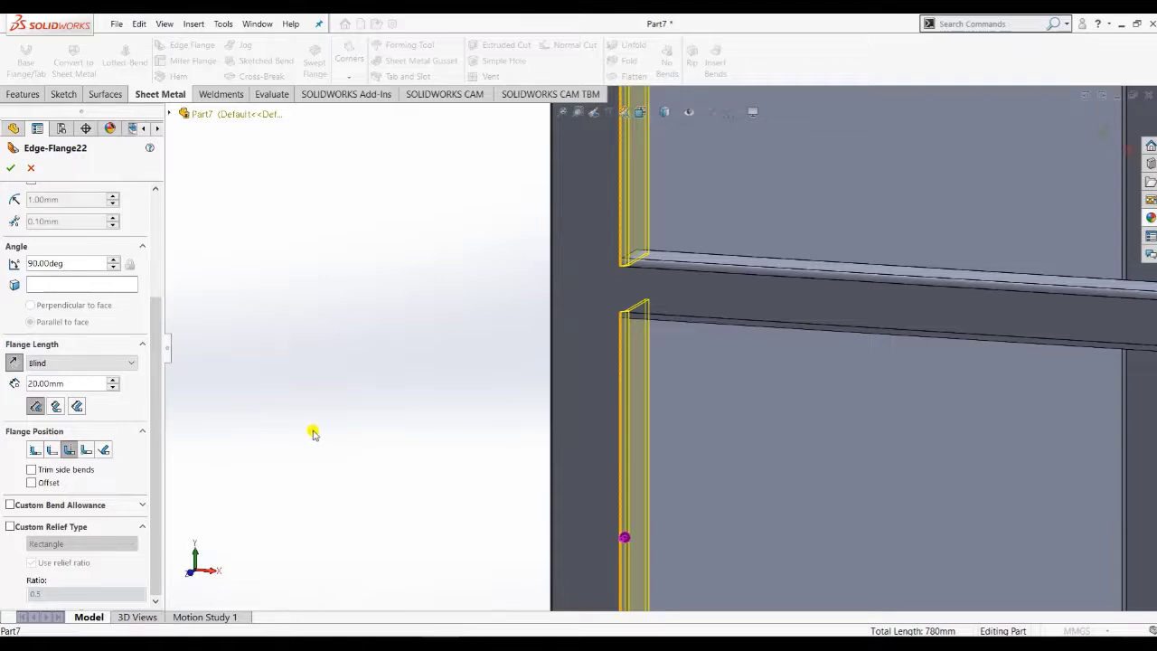
click(84, 449)
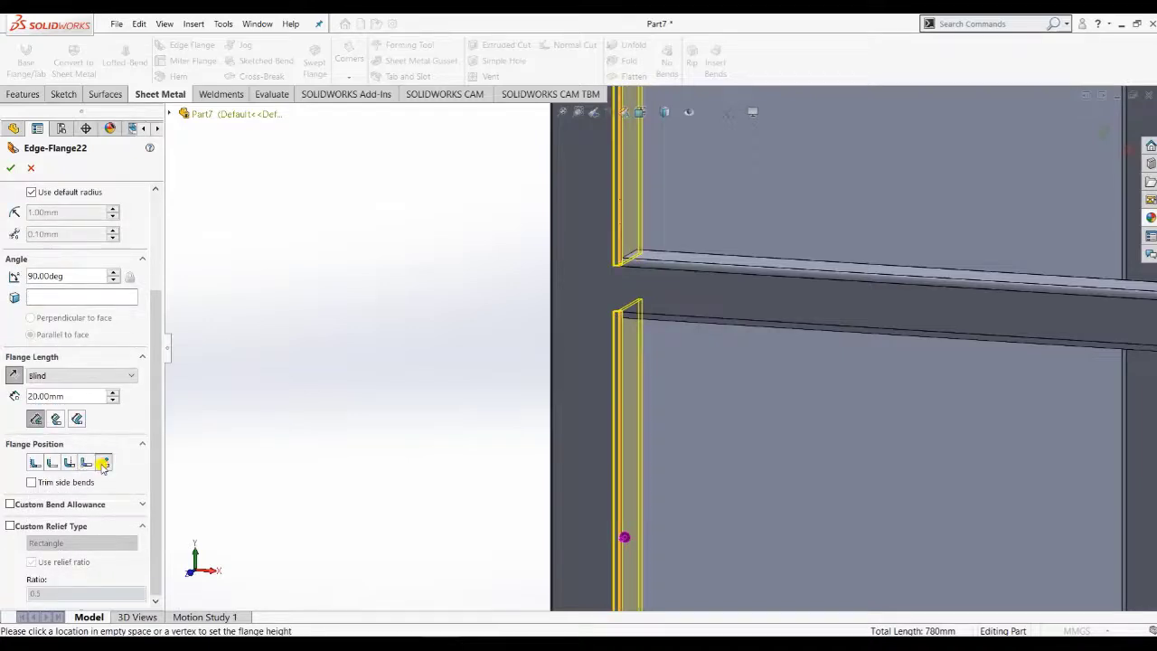
click(103, 462)
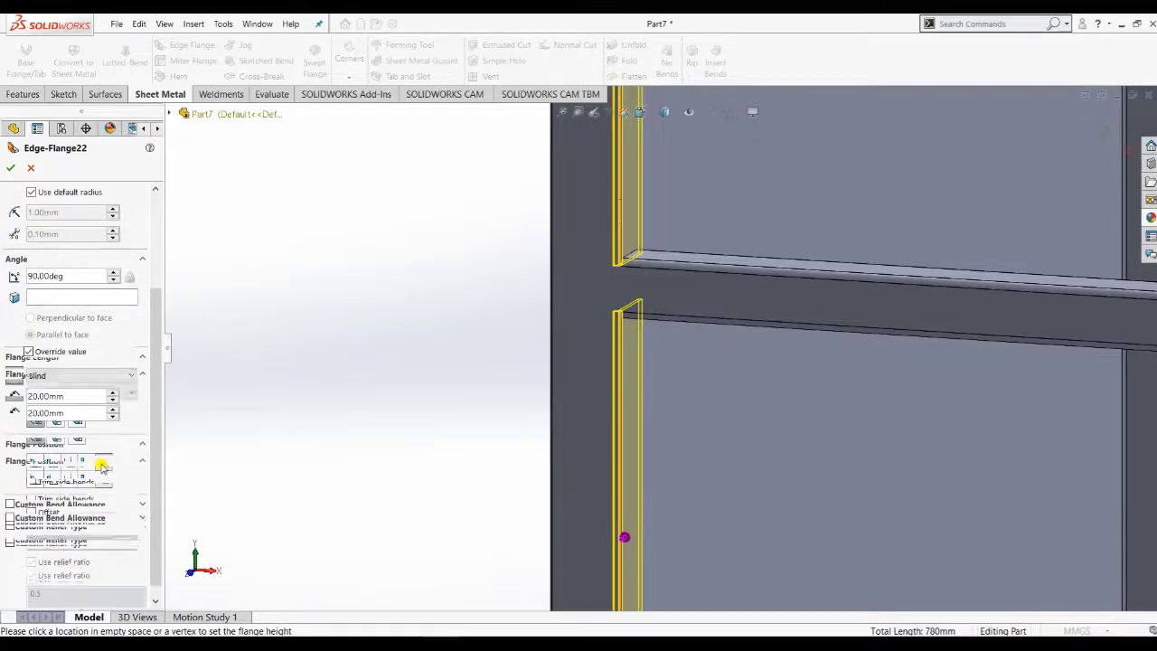
click(36, 465)
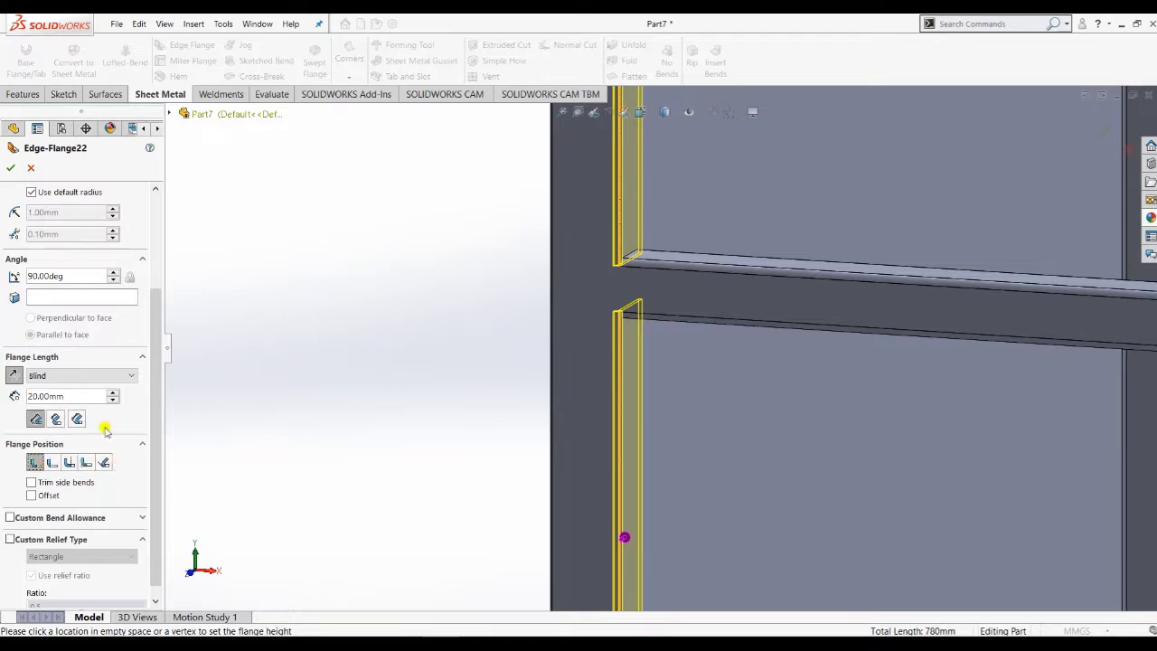
click(52, 463)
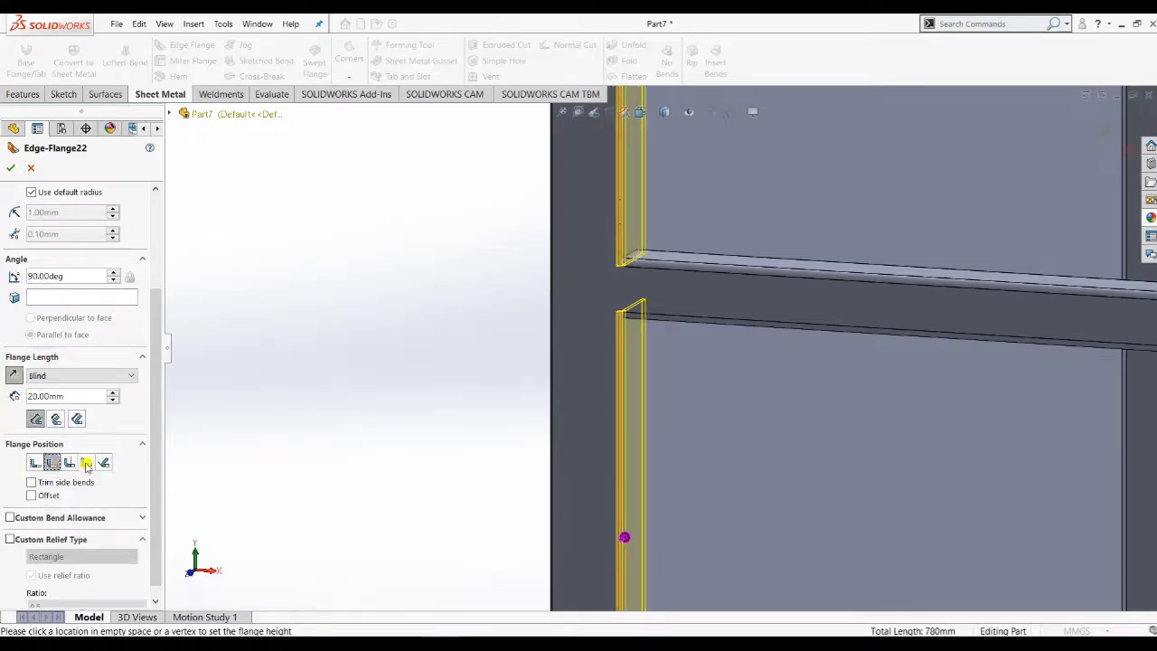
click(71, 463)
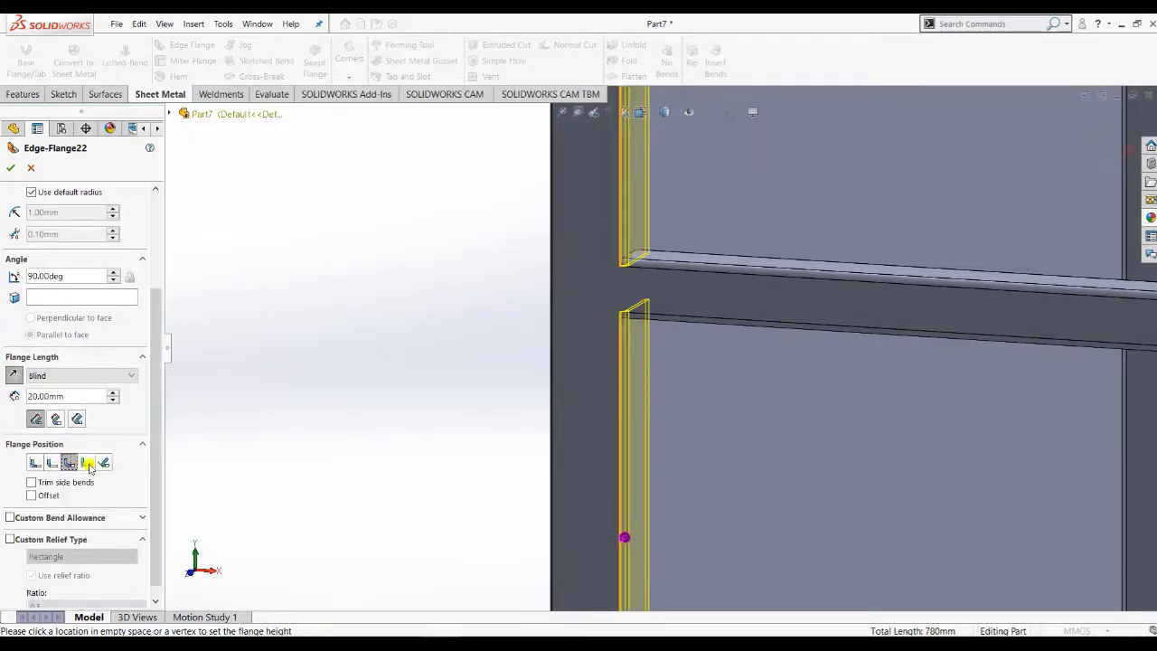
click(88, 463)
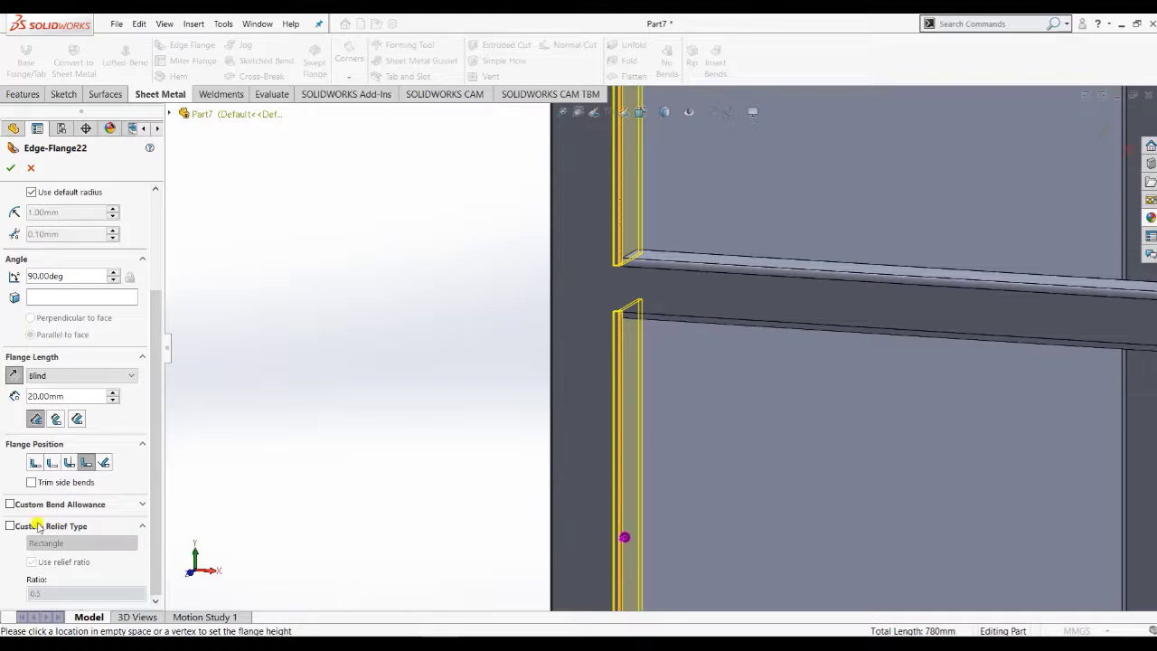
Enable a custom relief type for the side flanges and set it to Tear
click(11, 526)
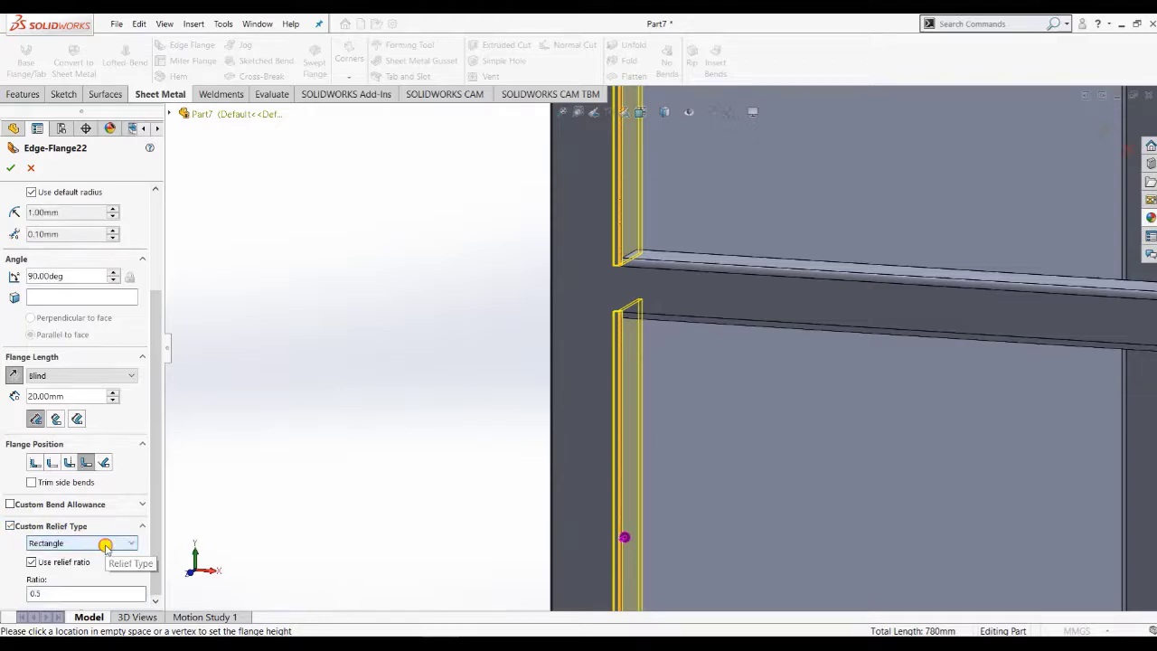
click(105, 544)
click(63, 577)
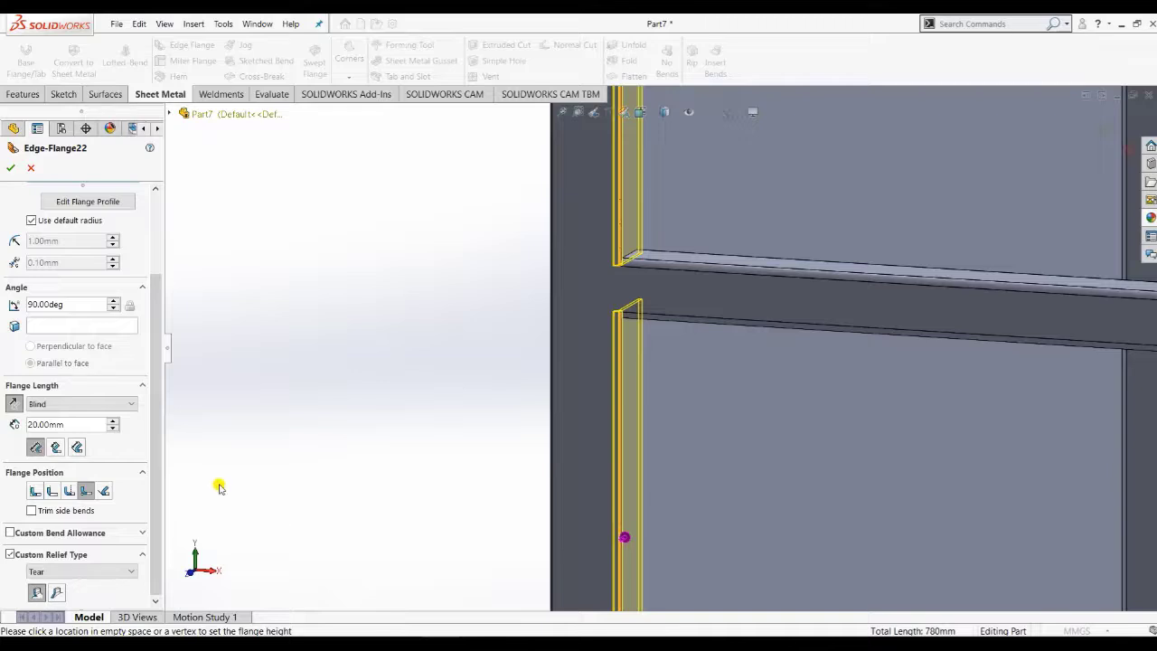
Try the other two length reference options, restore Outer Virtual Sharp for the side flanges, and apply the edit
click(58, 449)
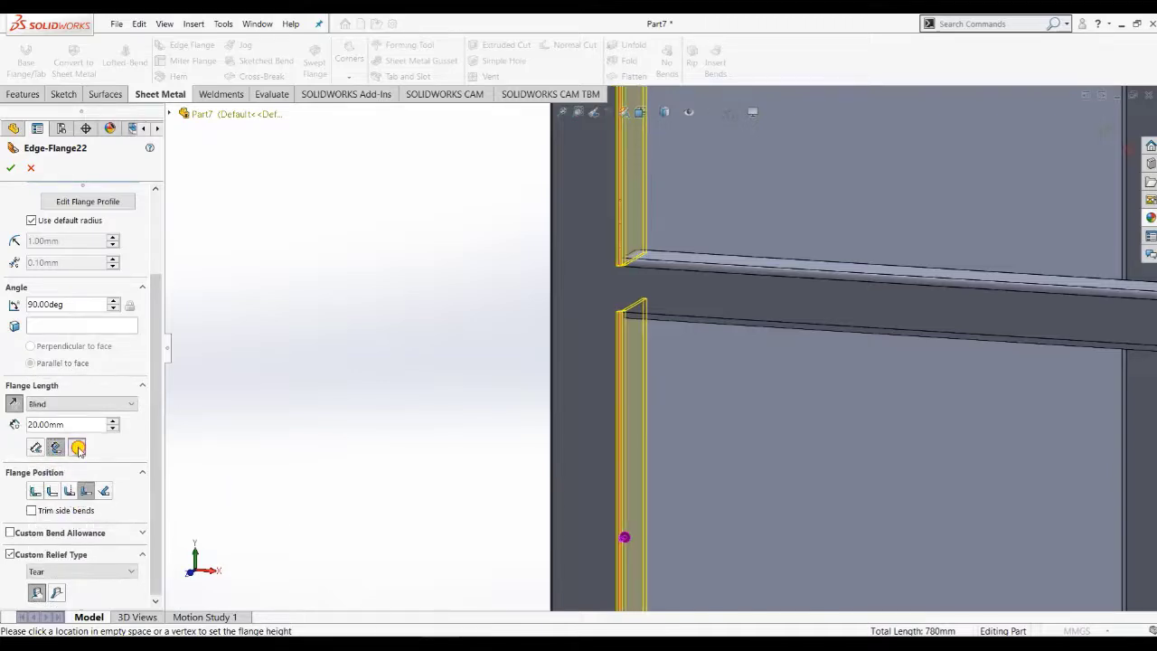
click(77, 448)
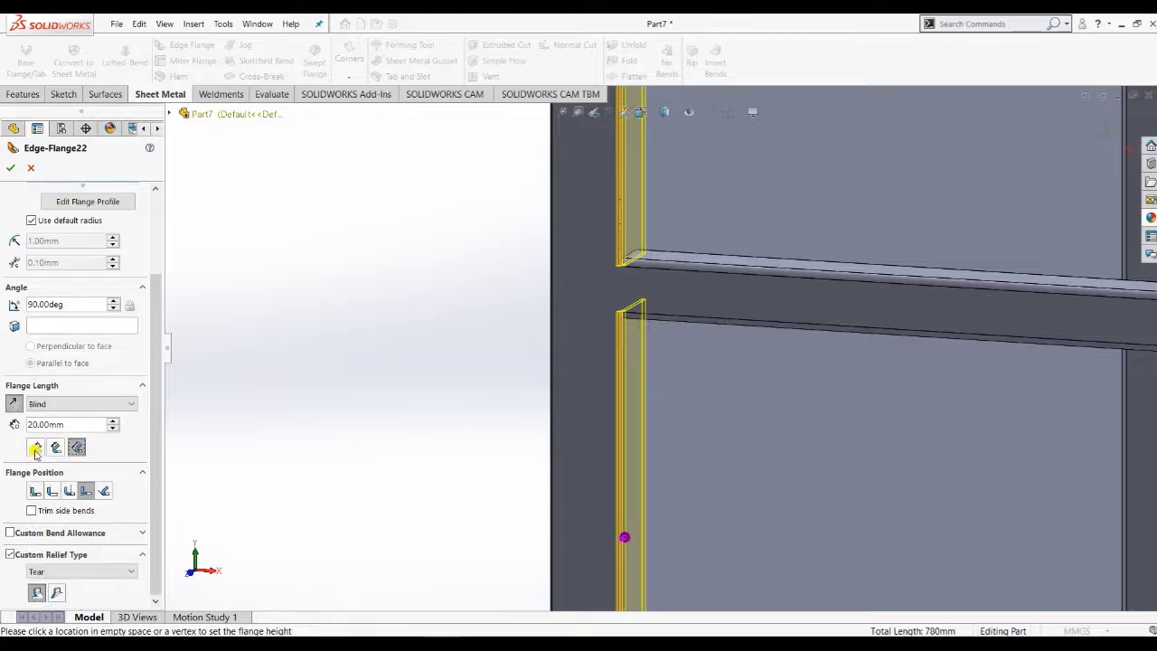
click(35, 448)
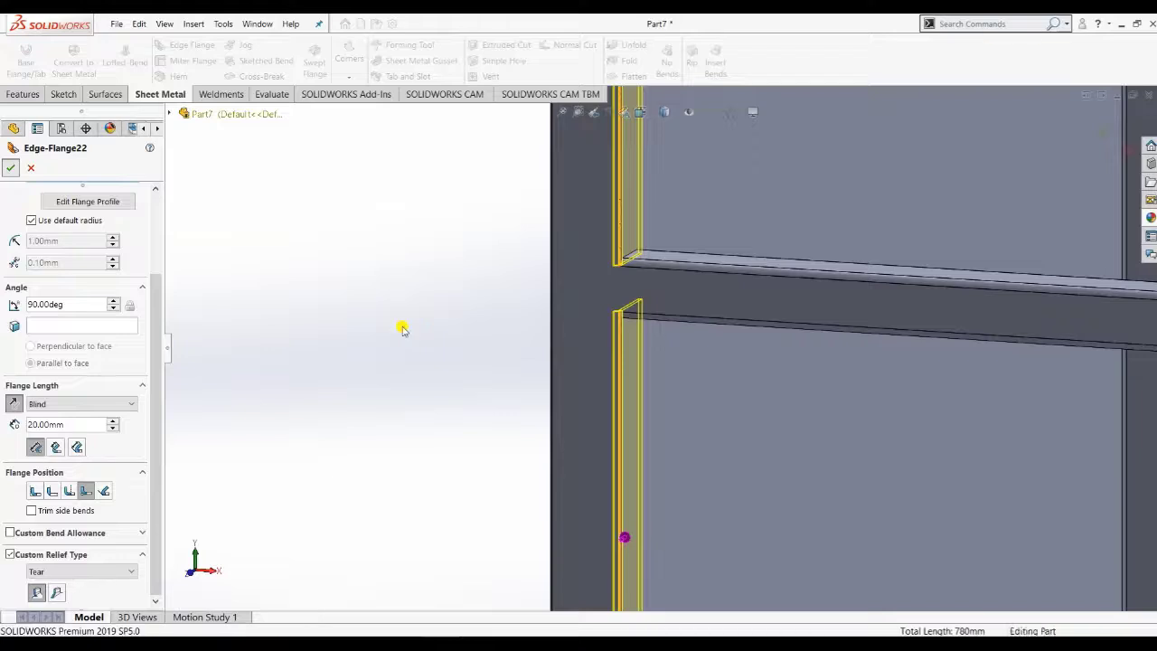
scroll(434, 397, up, 5)
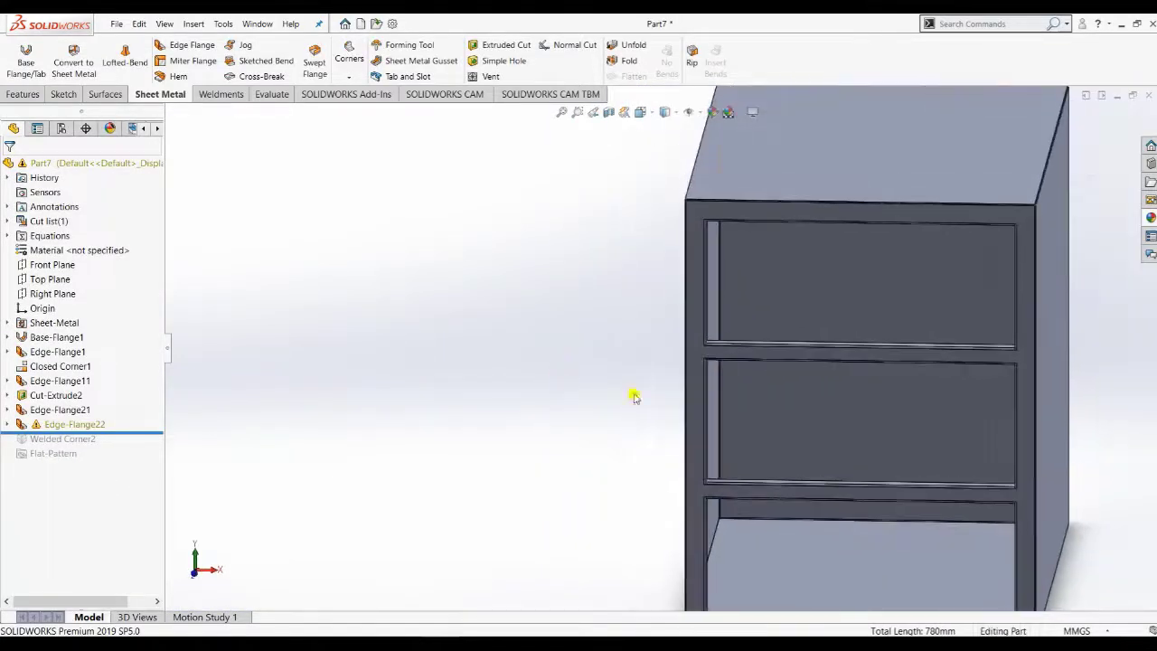
Reopen the side flange feature for editing and replace the default bend radius with a 2 mm radius
scroll(632, 312, down, 5)
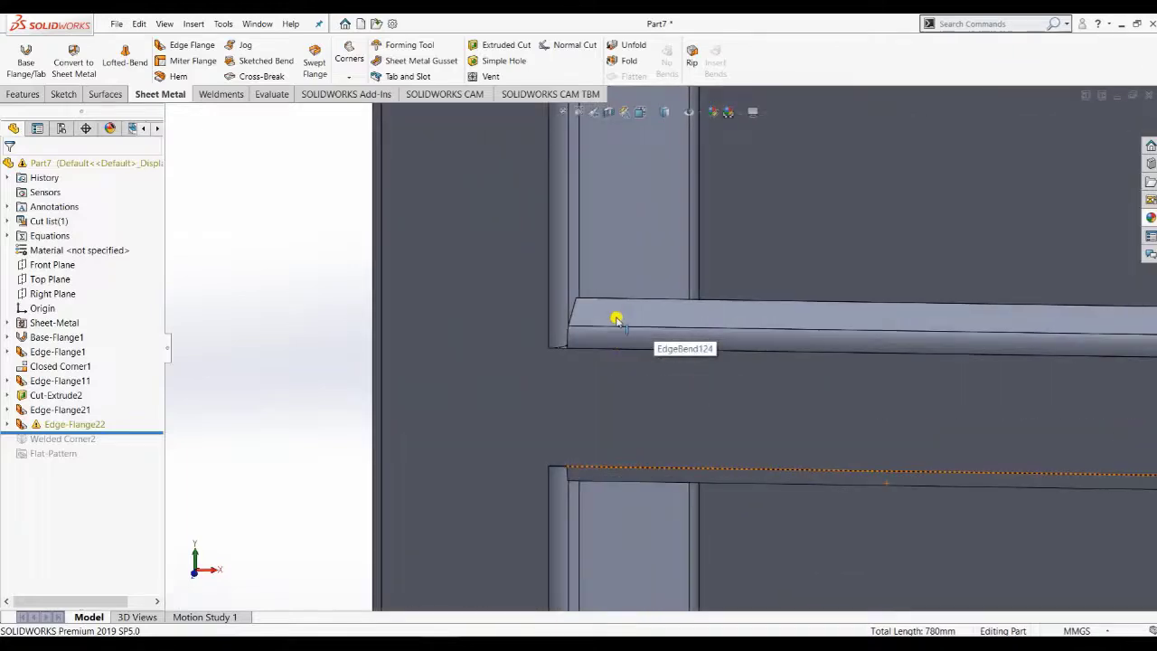
click(616, 320)
mouse_move(599, 320)
middle_down()
mouse_move(560, 374)
mouse_move(597, 325)
middle_up()
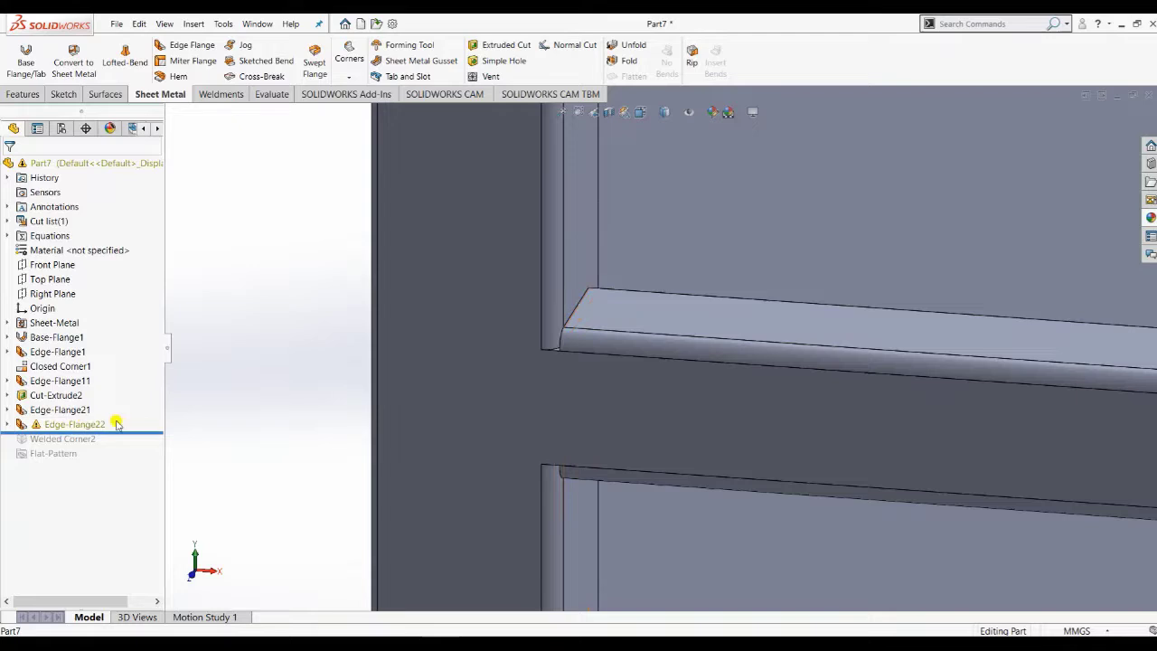
right_click(73, 424)
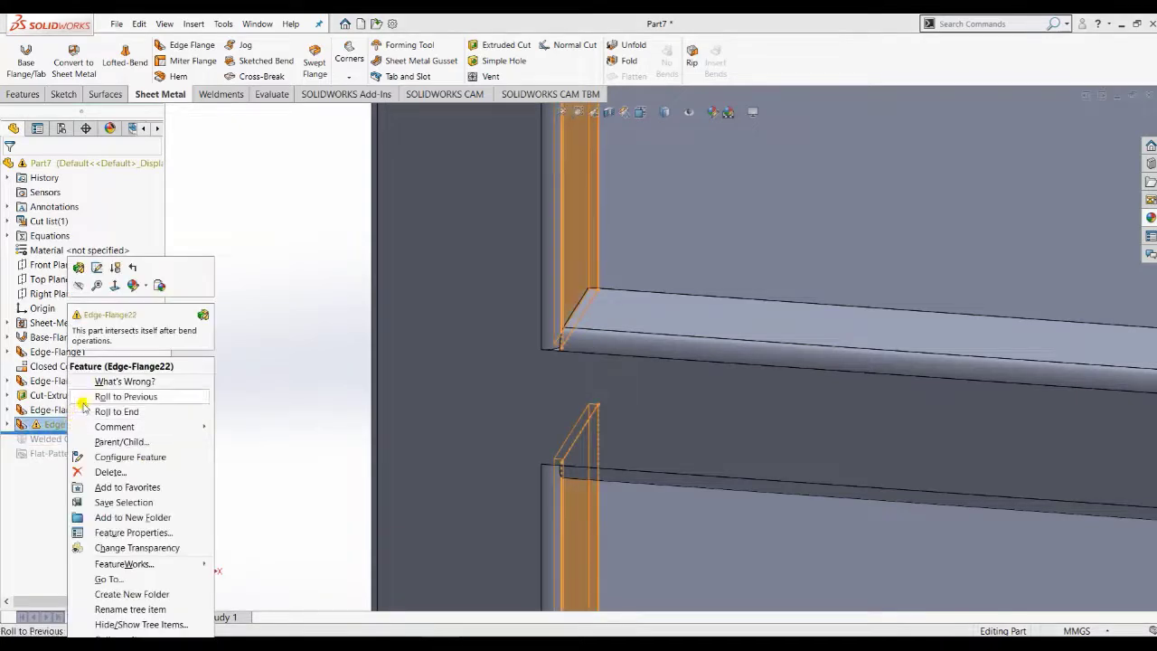
click(95, 267)
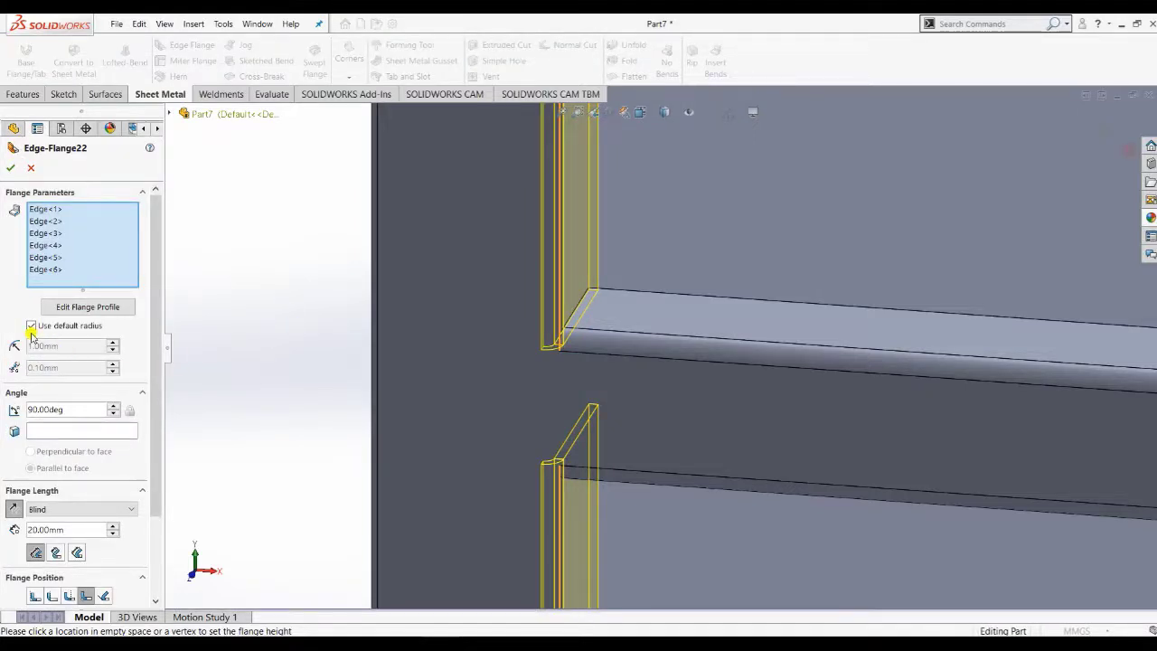
click(32, 327)
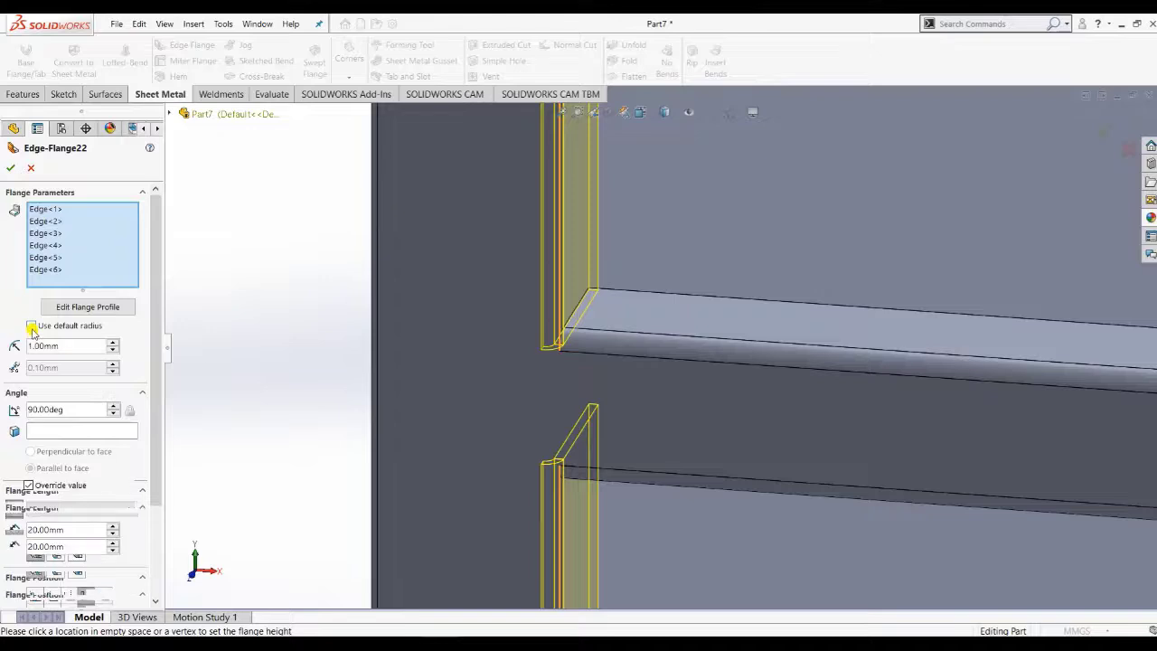
click(113, 341)
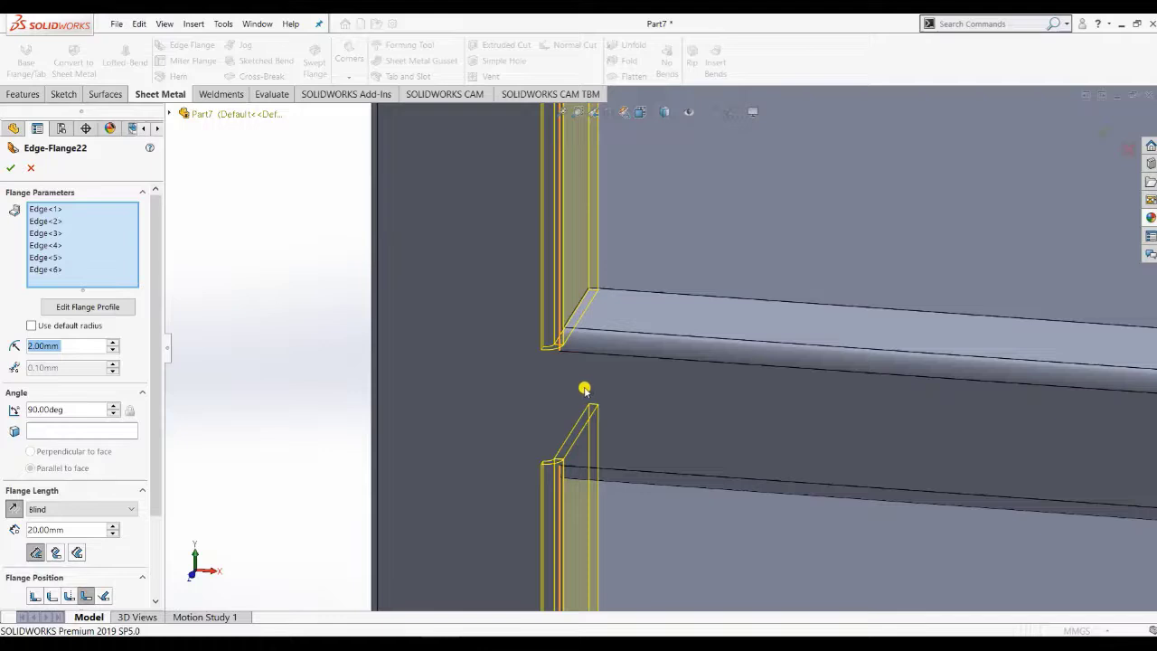
Set the side flanges' angle to 110 degrees and apply the edit
key(Left)
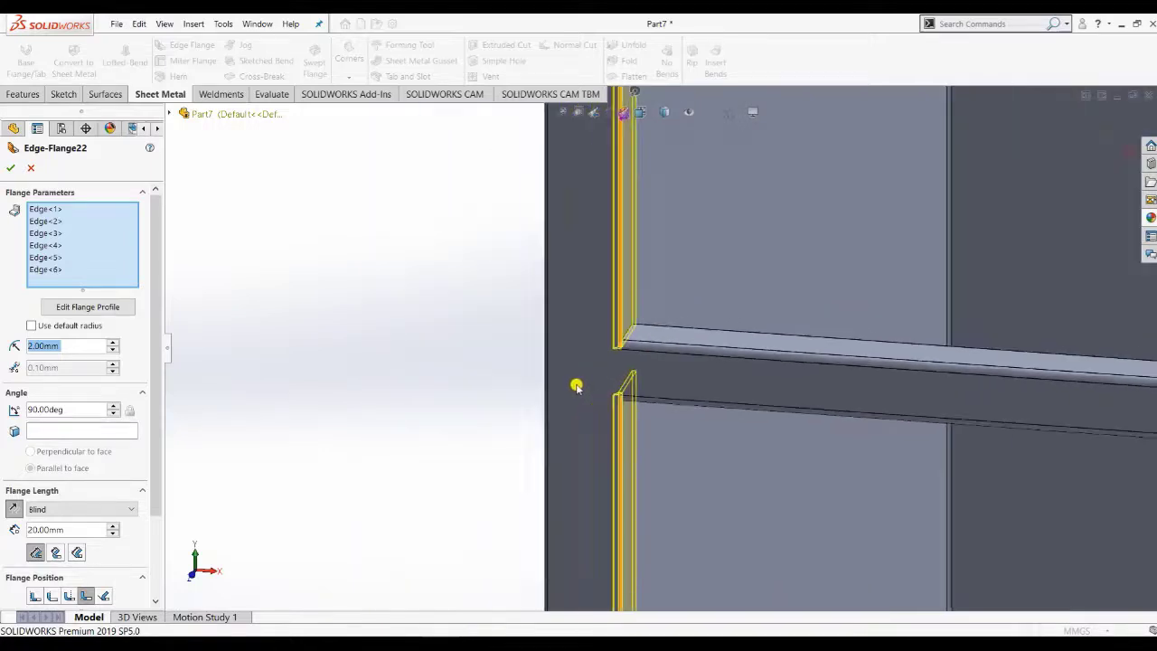
key(Left)
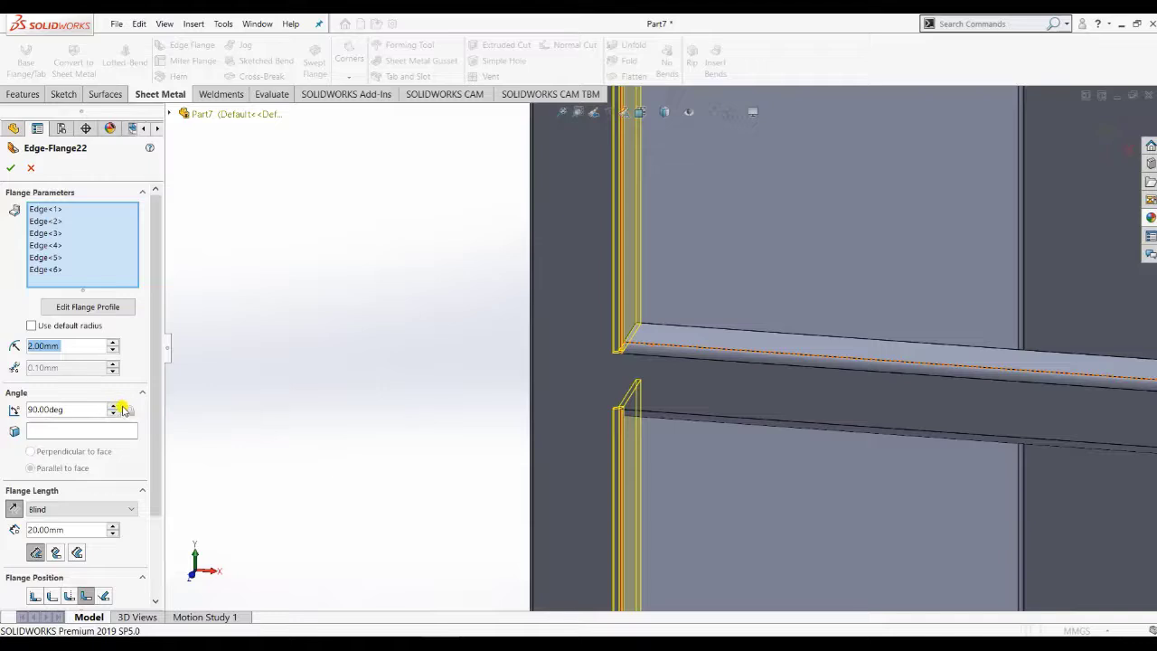
click(113, 406)
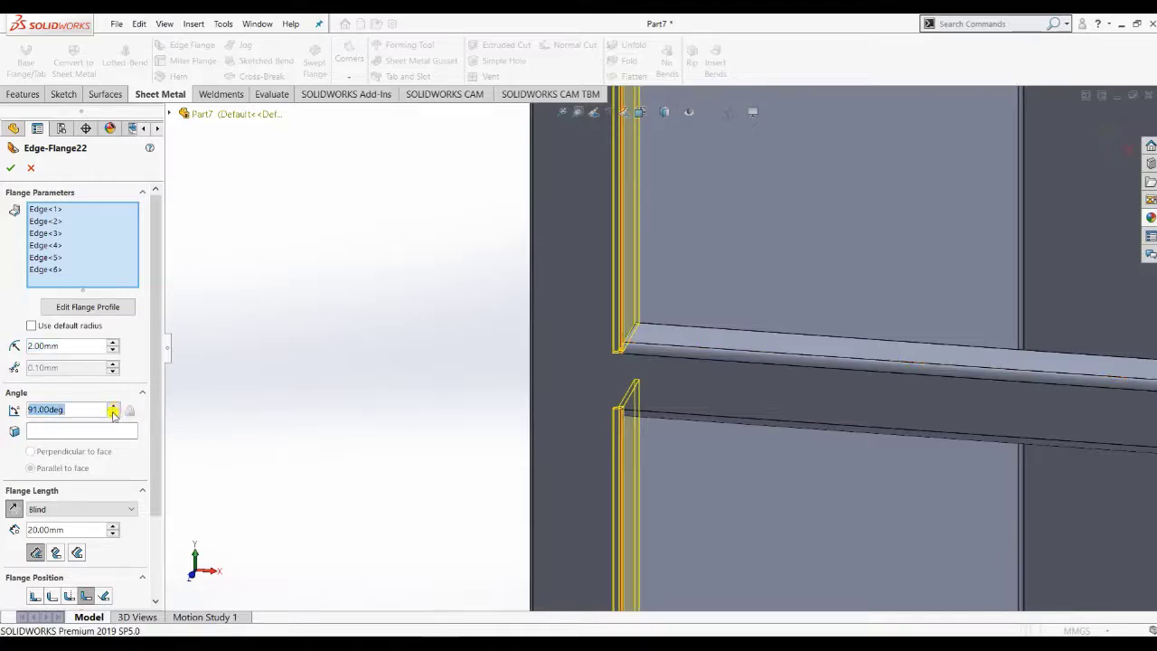
text(110)
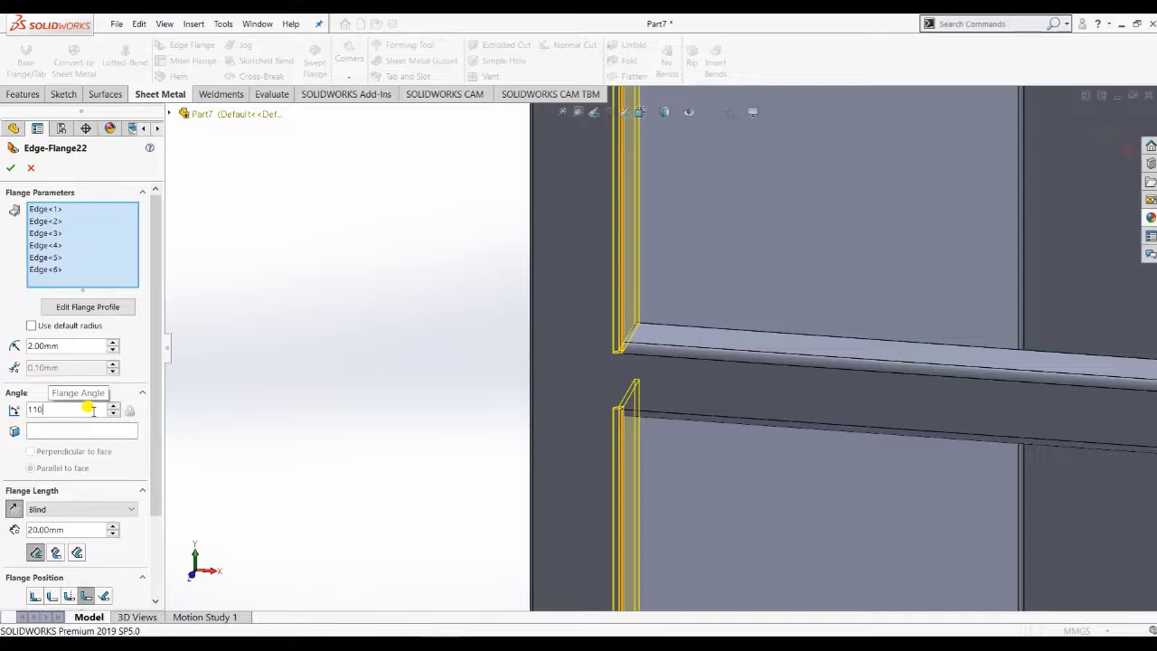
key(Return)
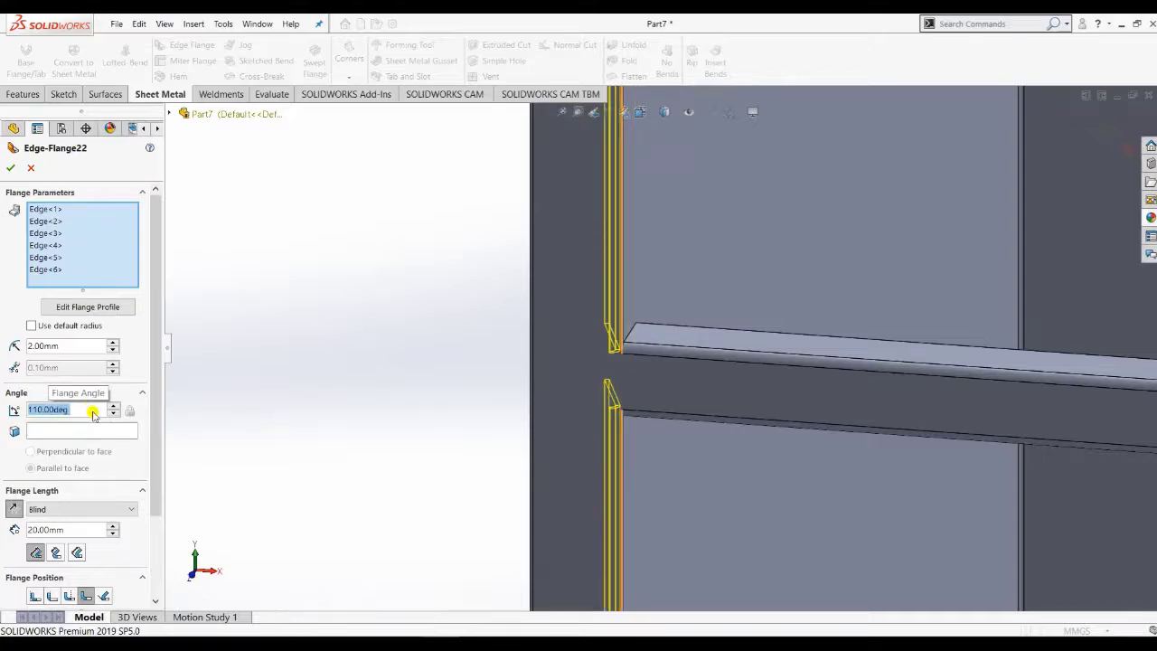
click(12, 167)
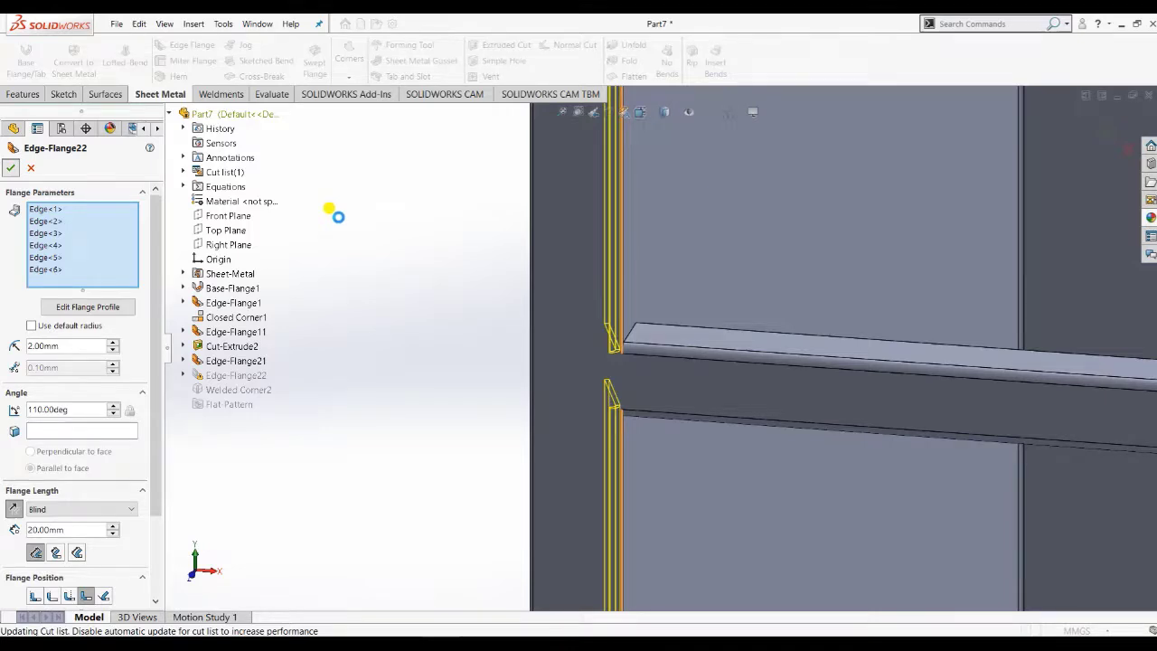
Create a section view of the cabinet parallel to the Right Plane with an offset of -106 mm
scroll(599, 302, up, 6)
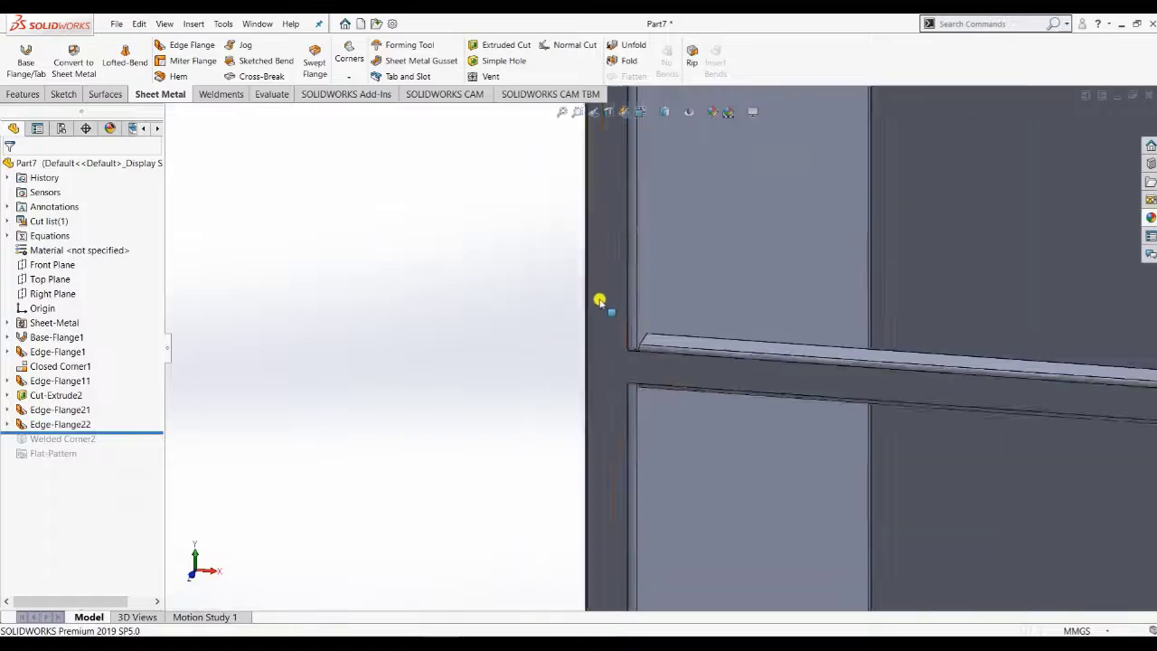
mouse_move(460, 334)
middle_down()
mouse_move(428, 352)
mouse_move(527, 289)
mouse_move(500, 280)
mouse_move(469, 328)
mouse_move(555, 304)
mouse_move(490, 292)
mouse_move(457, 313)
middle_up()
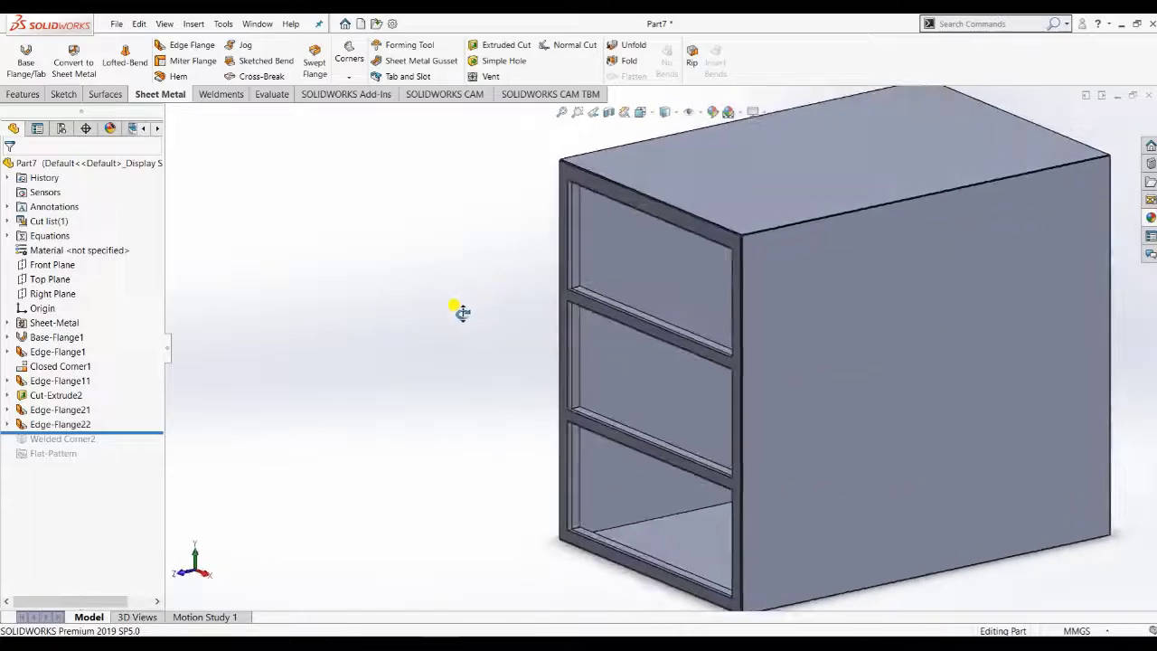
scroll(599, 295, down, 6)
scroll(585, 307, up, 8)
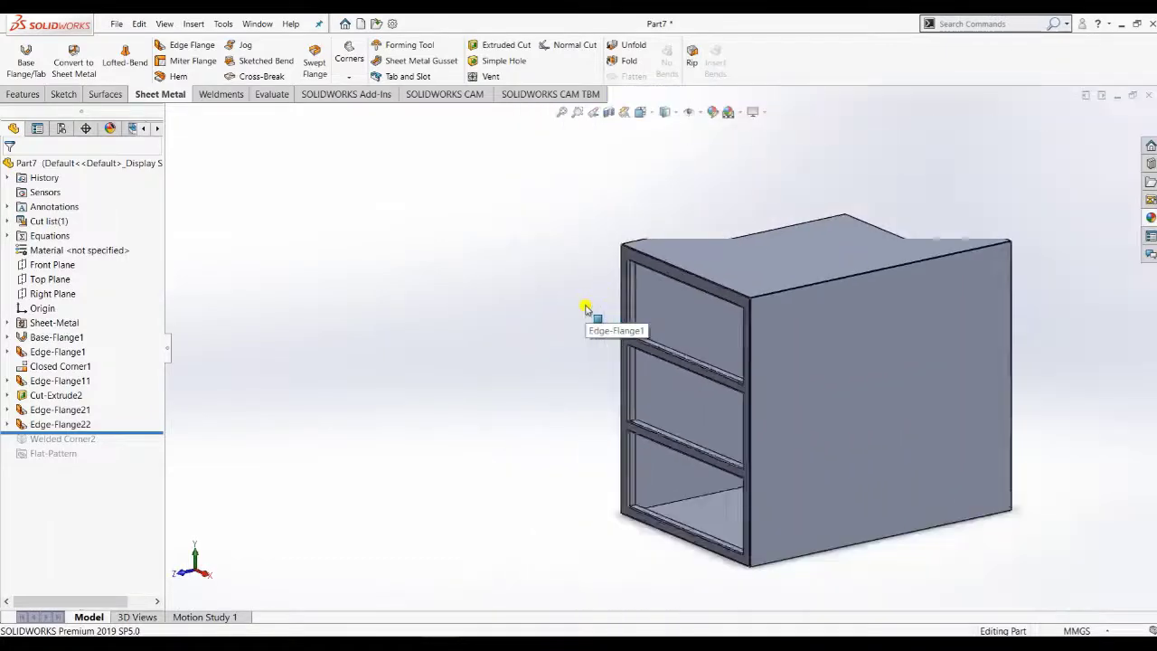
click(610, 113)
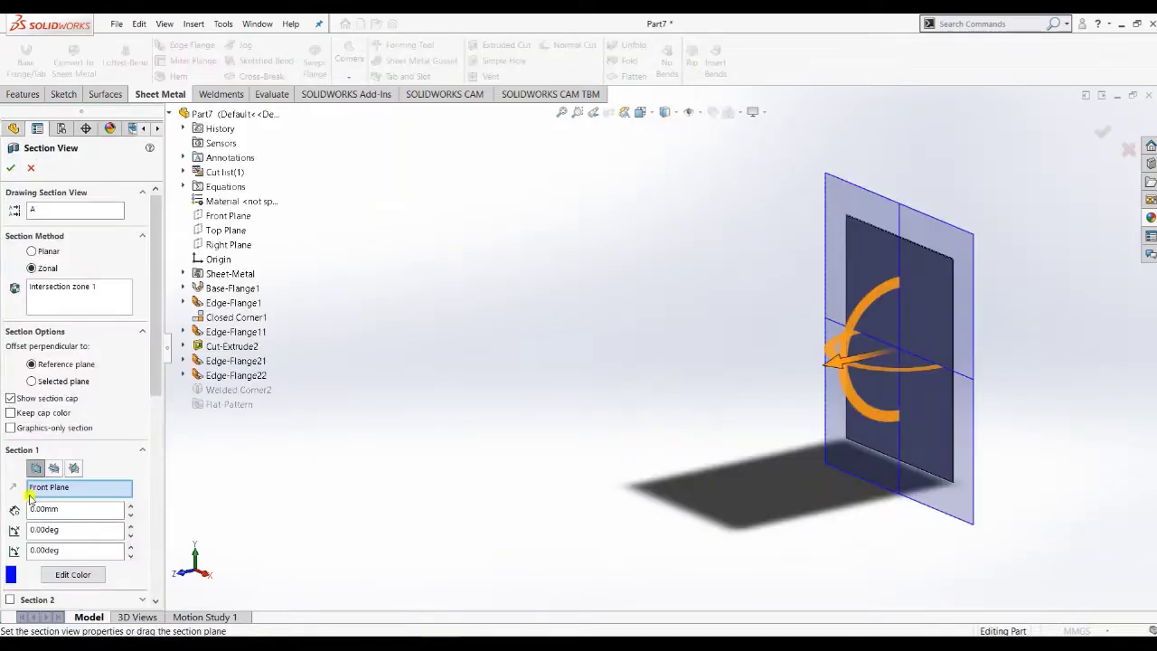
click(55, 468)
click(72, 468)
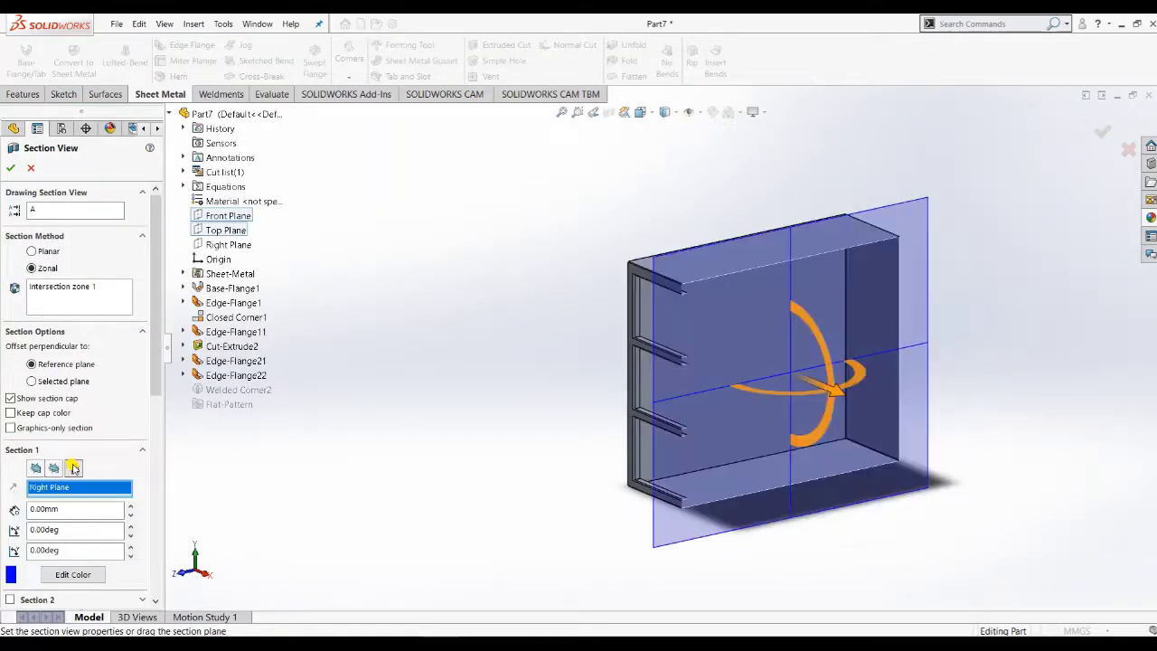
drag(833, 394, 799, 386)
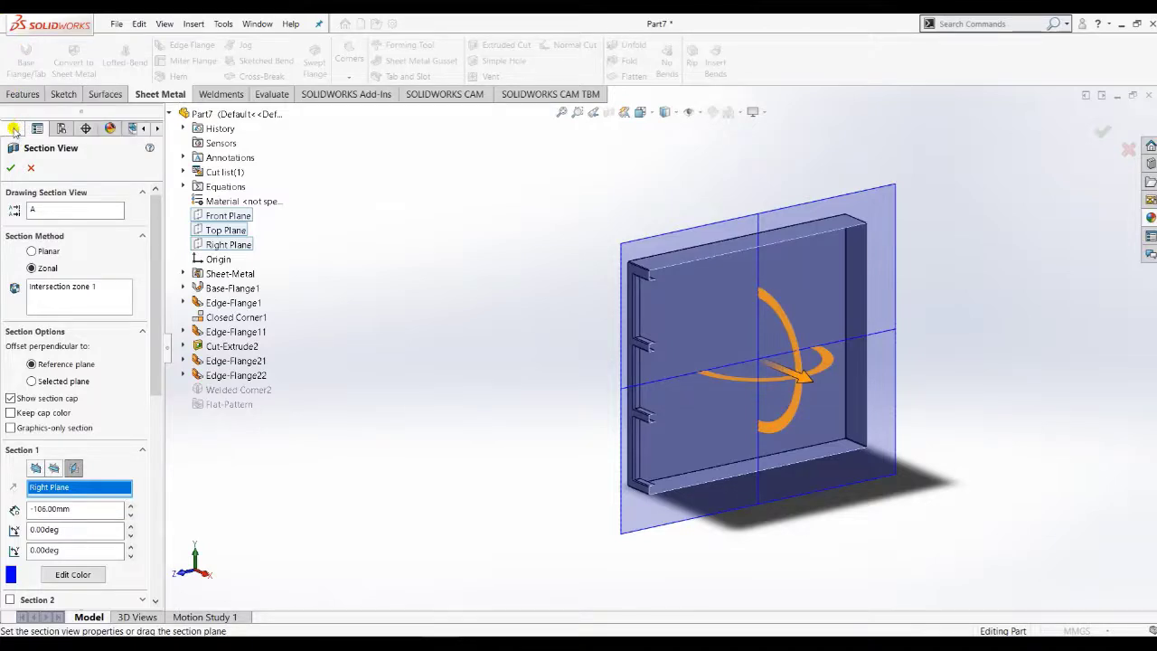
click(13, 171)
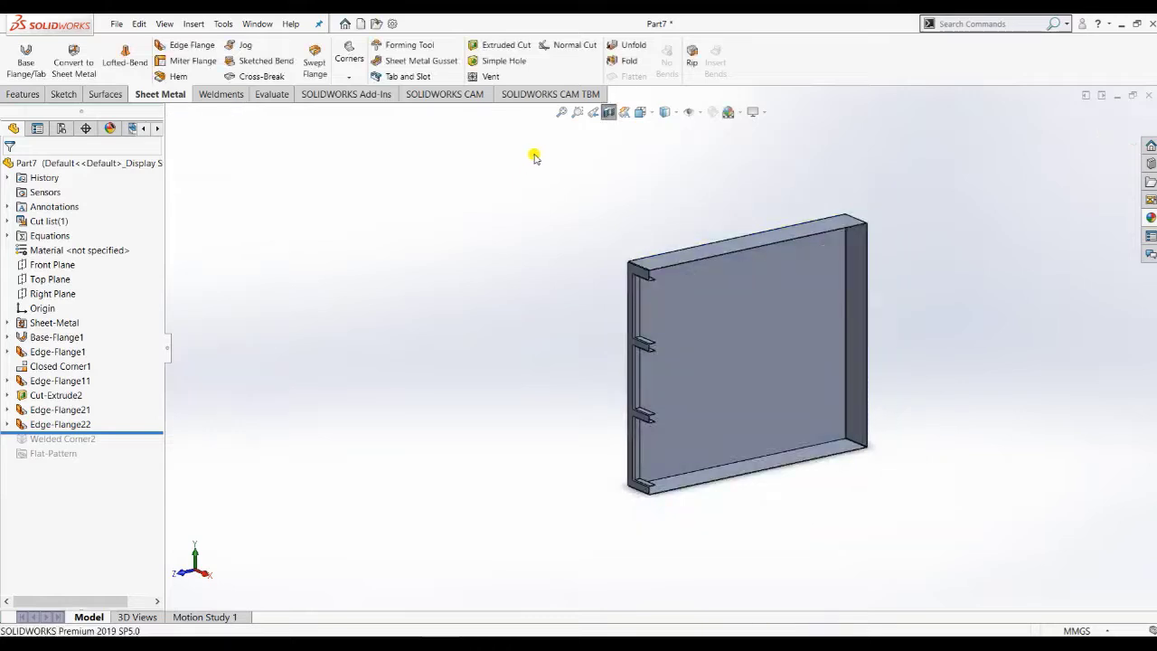
Start a sketch on the inner face of the cabinet's side wall and view it straight on near the upper divider's flanges
right_click(767, 354)
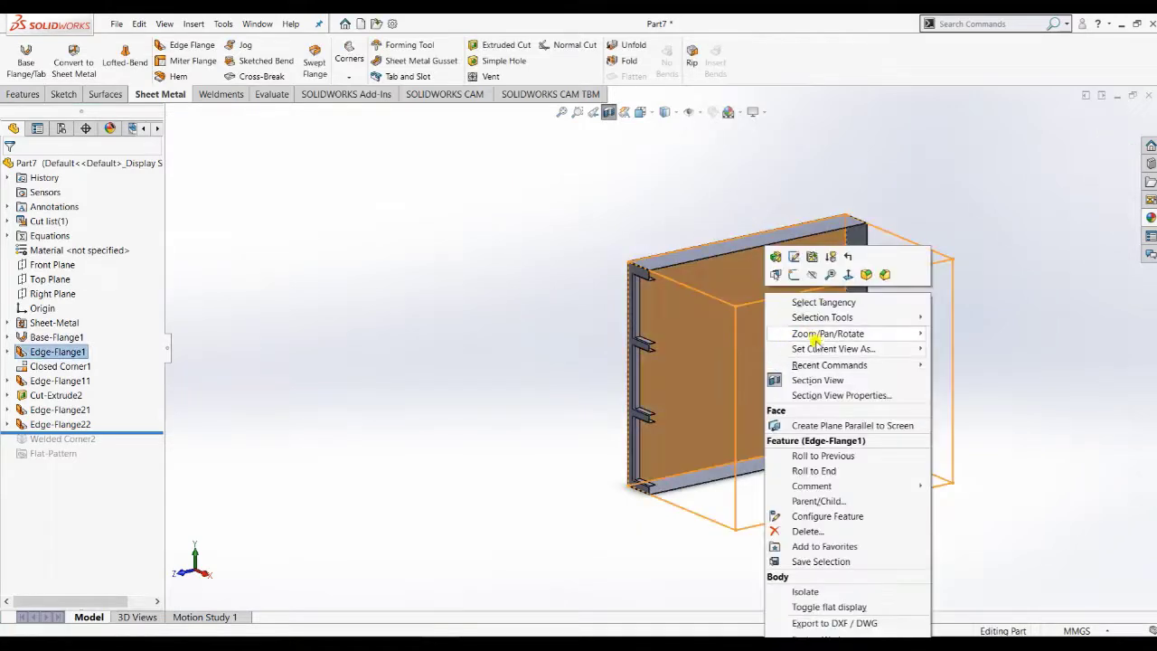
click(793, 274)
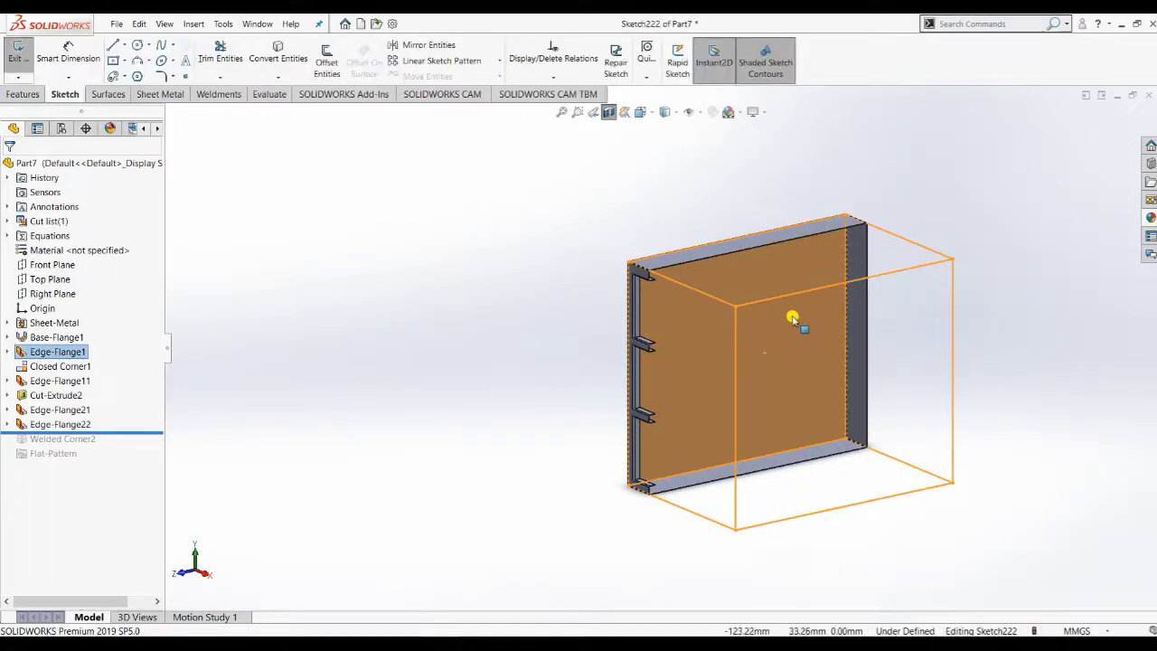
scroll(524, 295, down, 6)
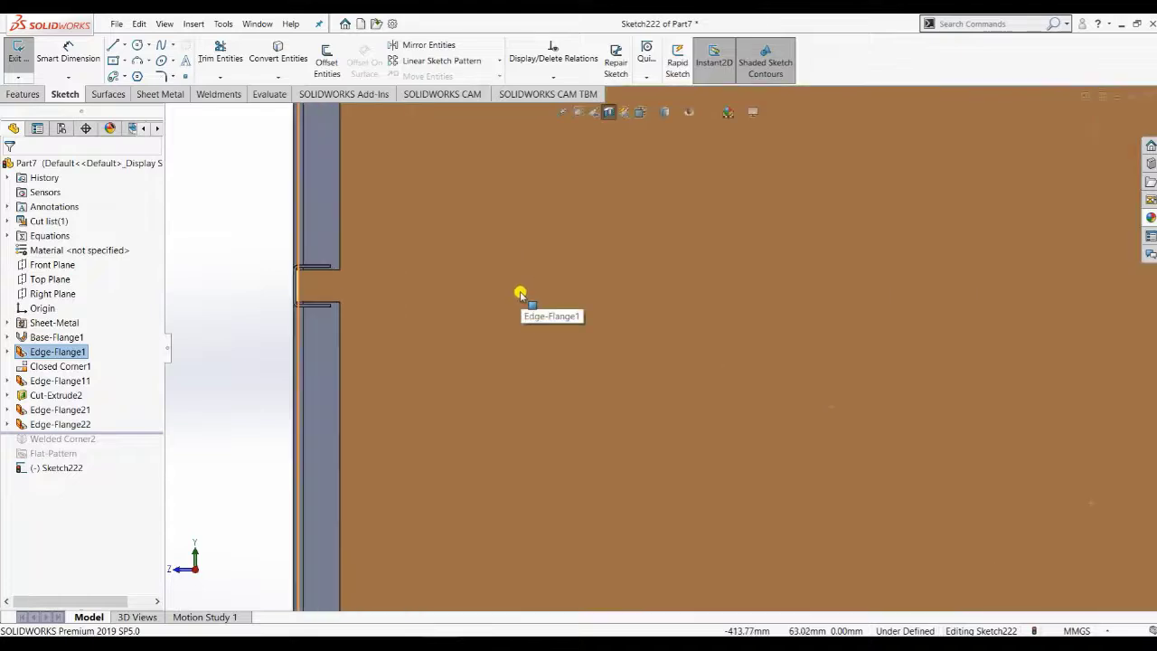
scroll(448, 338, down, 2)
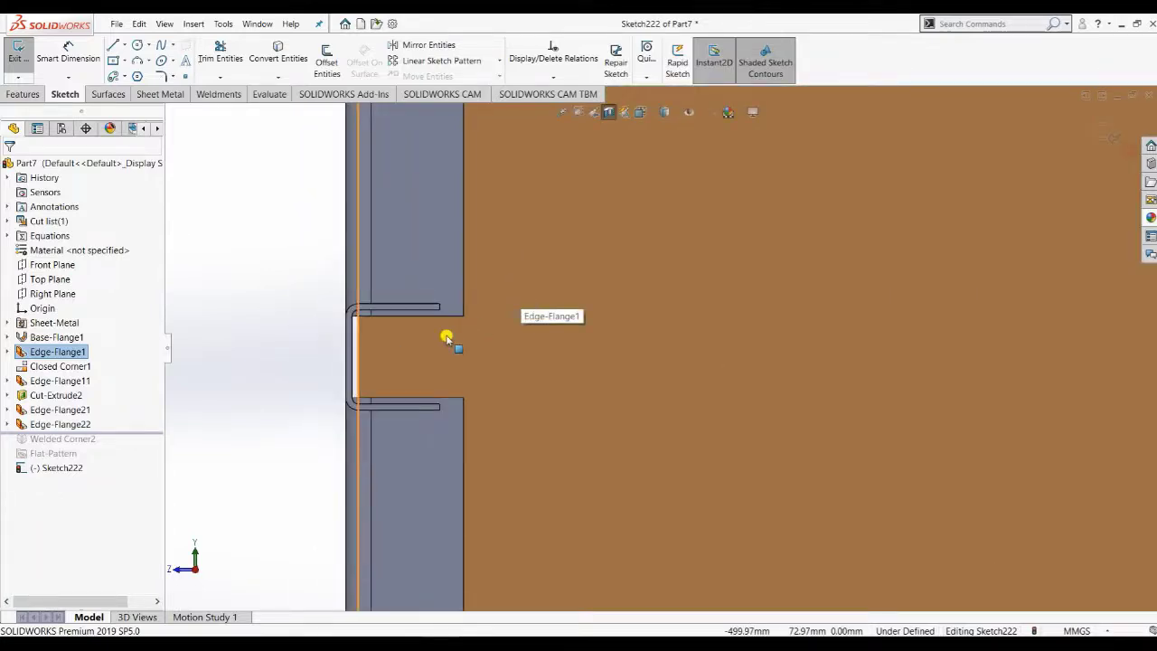
key(Left)
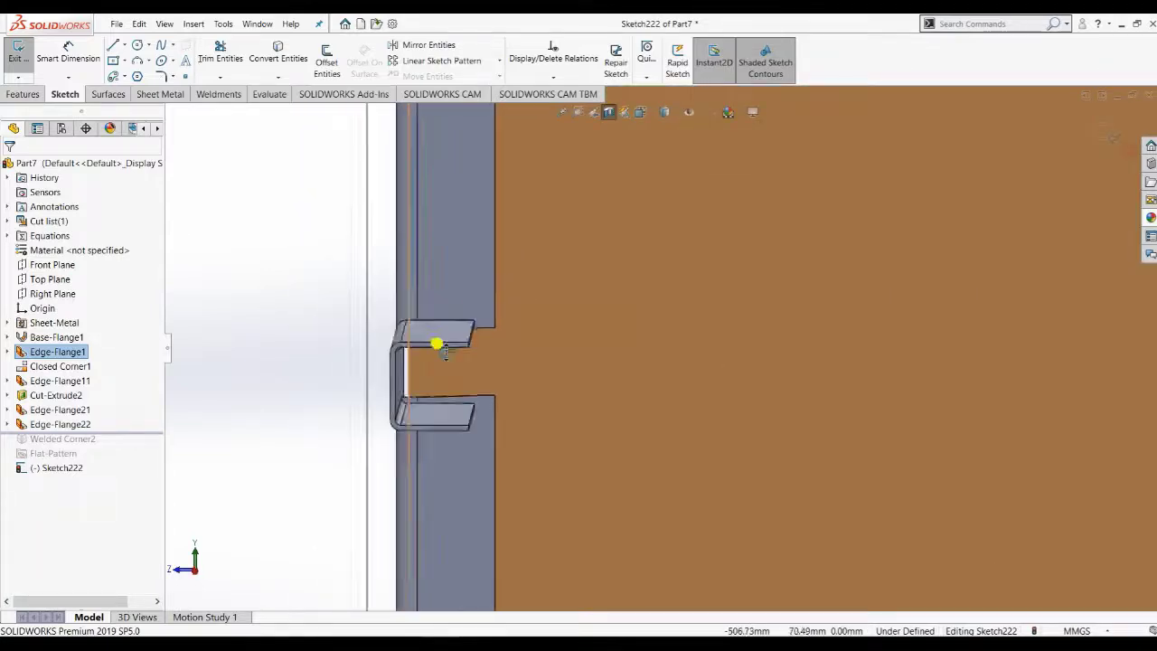
scroll(506, 394, up, 2)
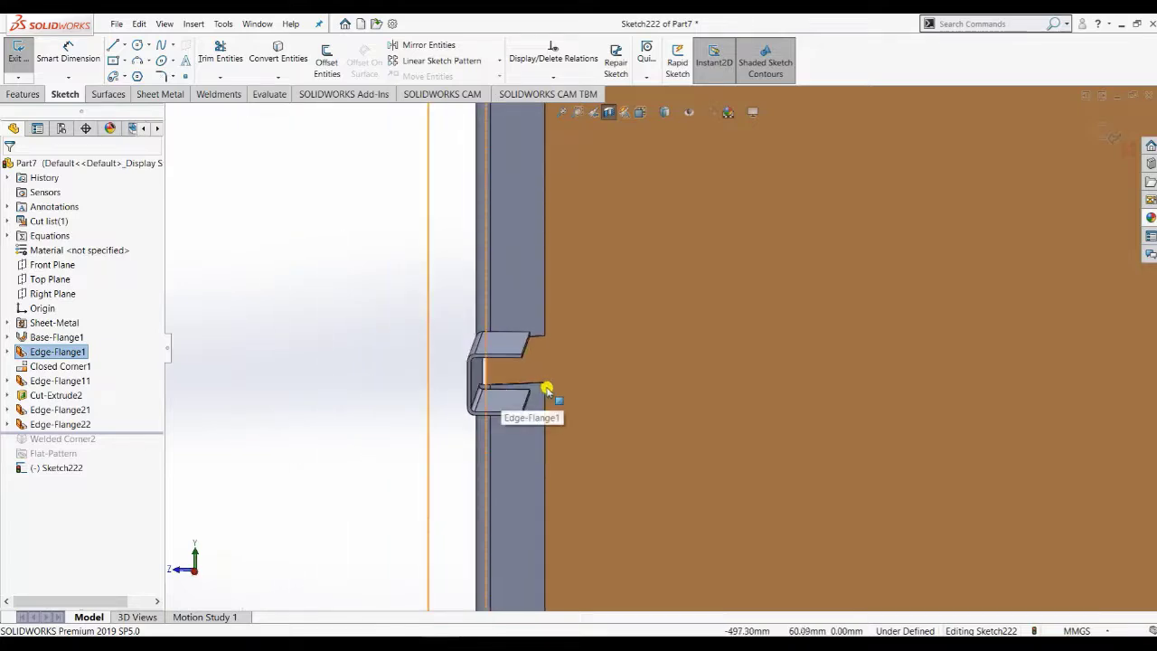
scroll(614, 371, up, 3)
middle_drag(649, 371, 744, 369)
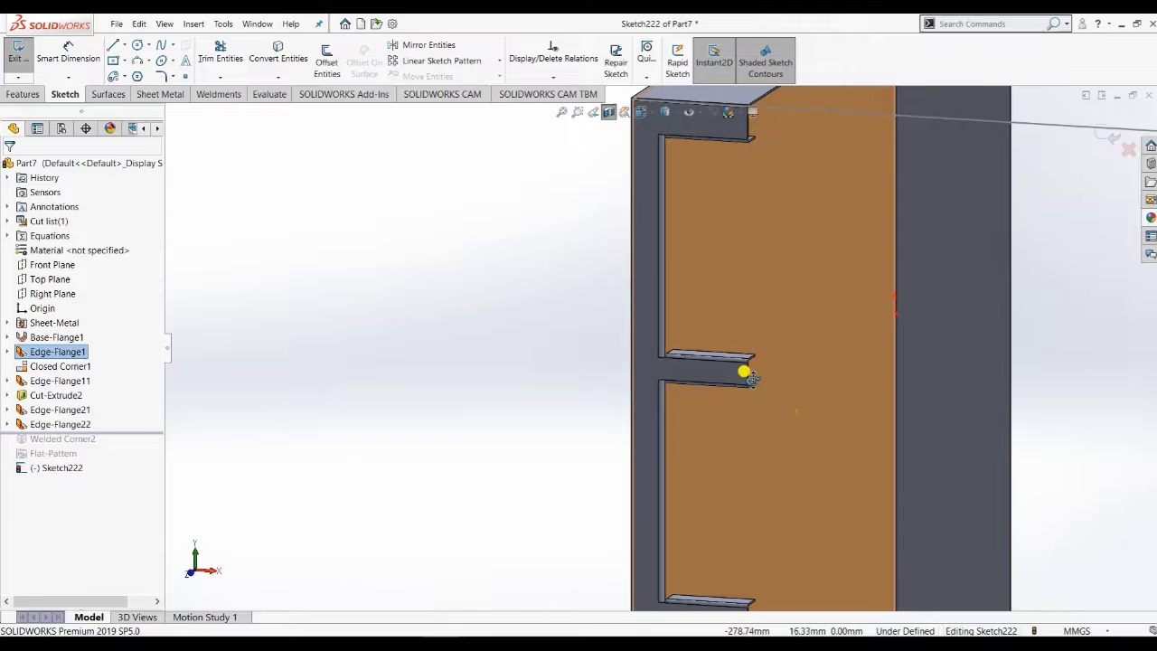
key(space)
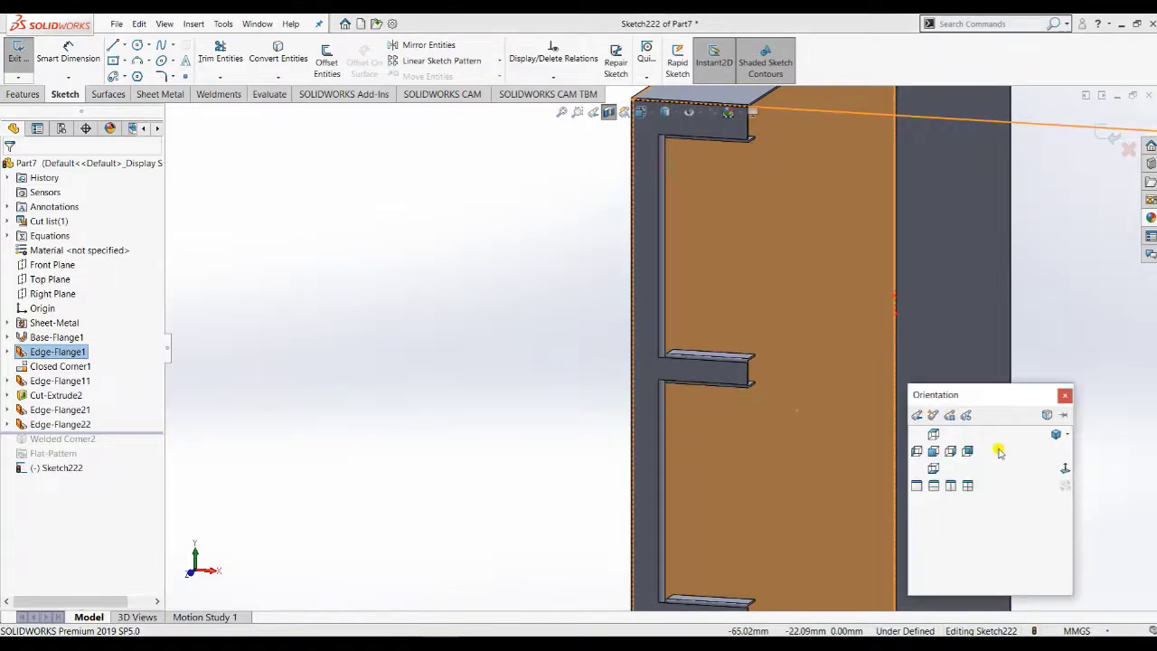
click(1066, 466)
scroll(572, 334, down, 8)
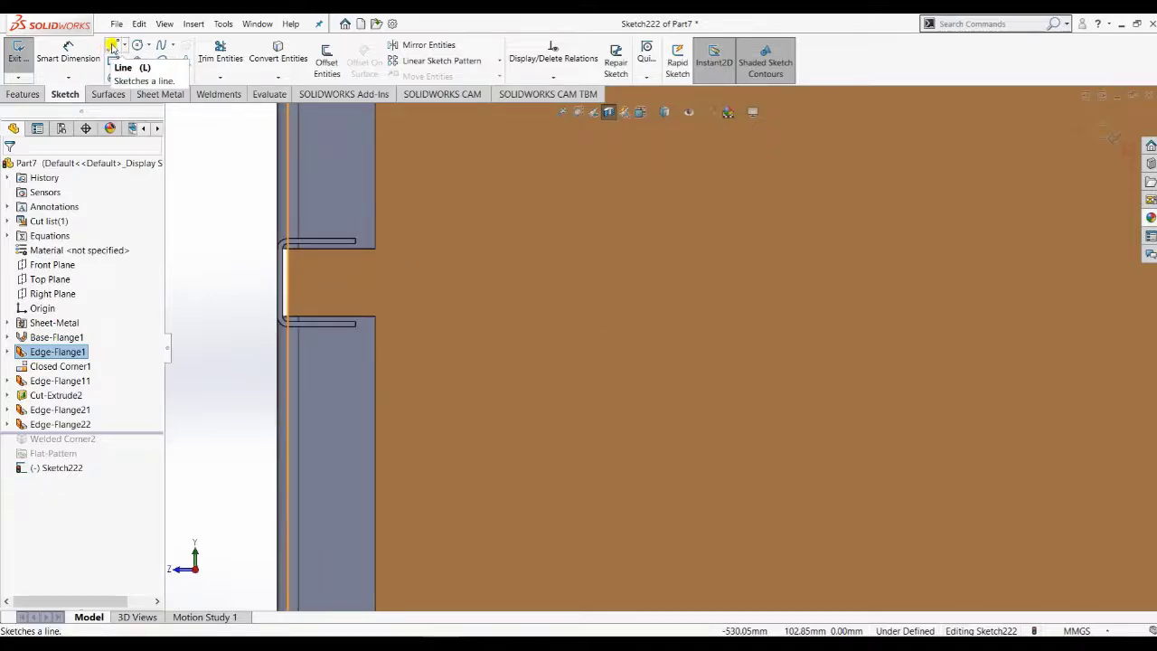
Sketch a horizontal line about 496 mm long from the side flange's inner edge, just above the upper divider, to the cabinet's back edge
click(111, 45)
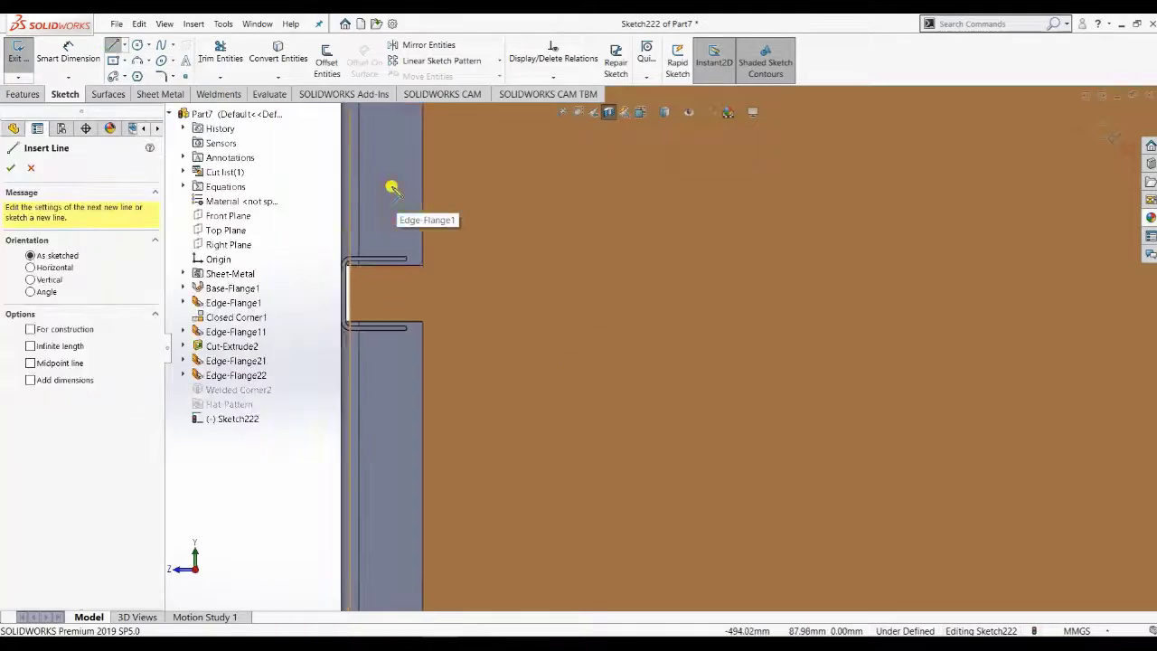
key(z)
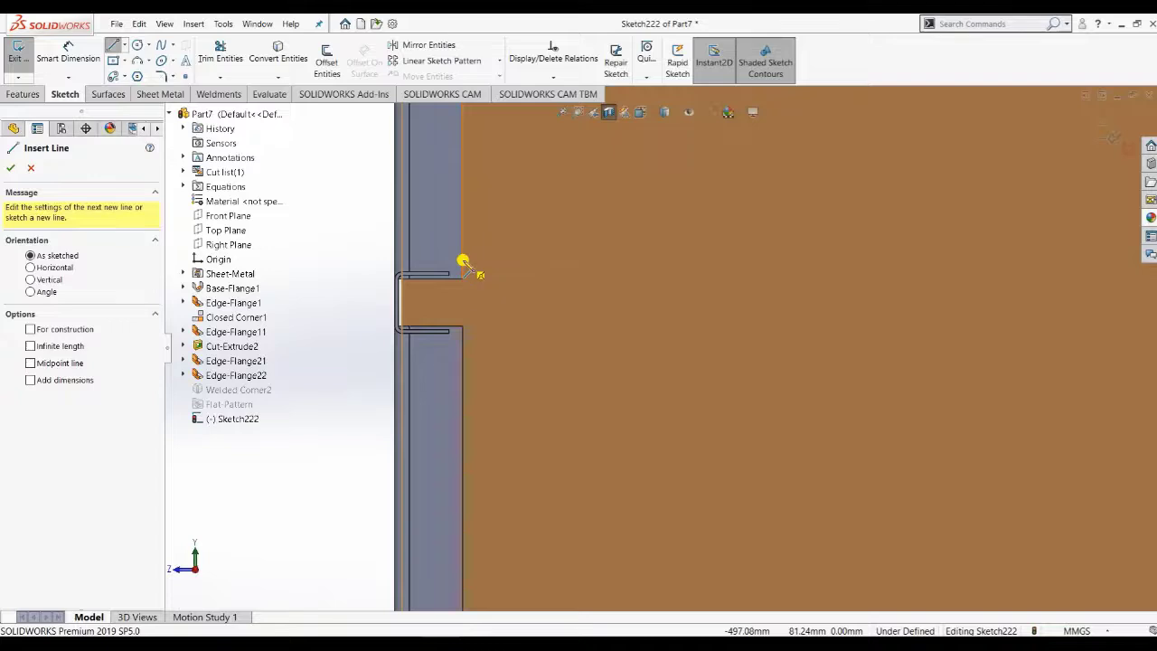
click(461, 262)
click(638, 268)
scroll(655, 298, up, 2)
scroll(1059, 323, up, 3)
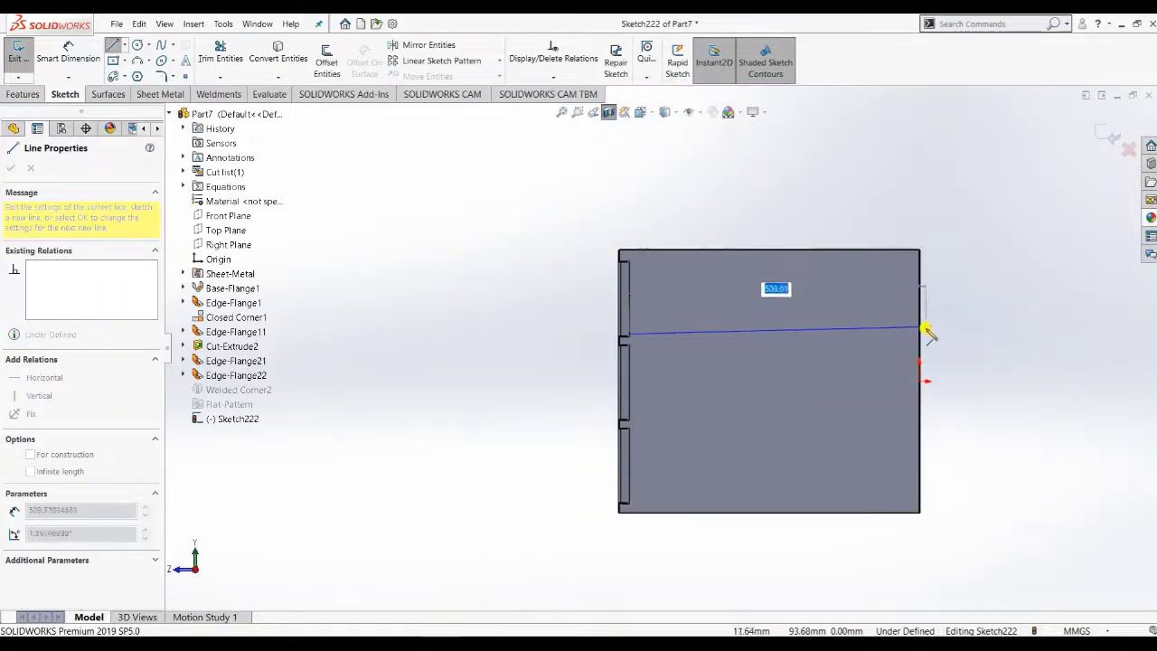
click(918, 334)
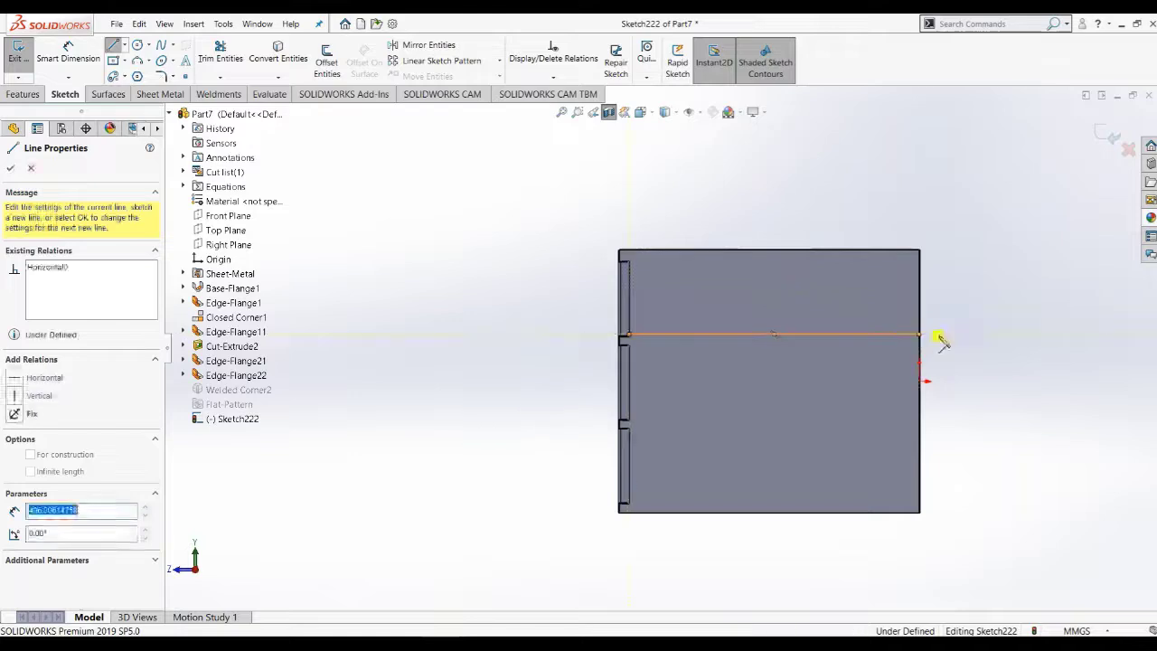
key(Escape)
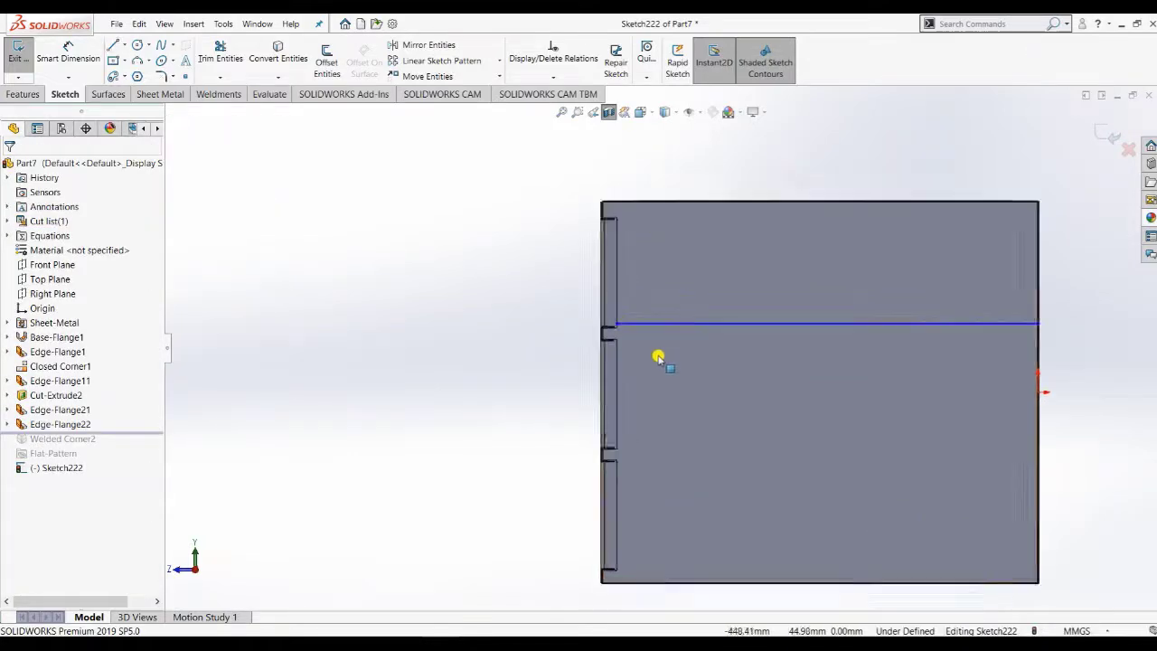
Try to stretch the line's front endpoint past the side flange's inner edge toward the cabinet front
scroll(658, 356, down, 3)
middle_drag(663, 352, 669, 406)
scroll(614, 347, down, 3)
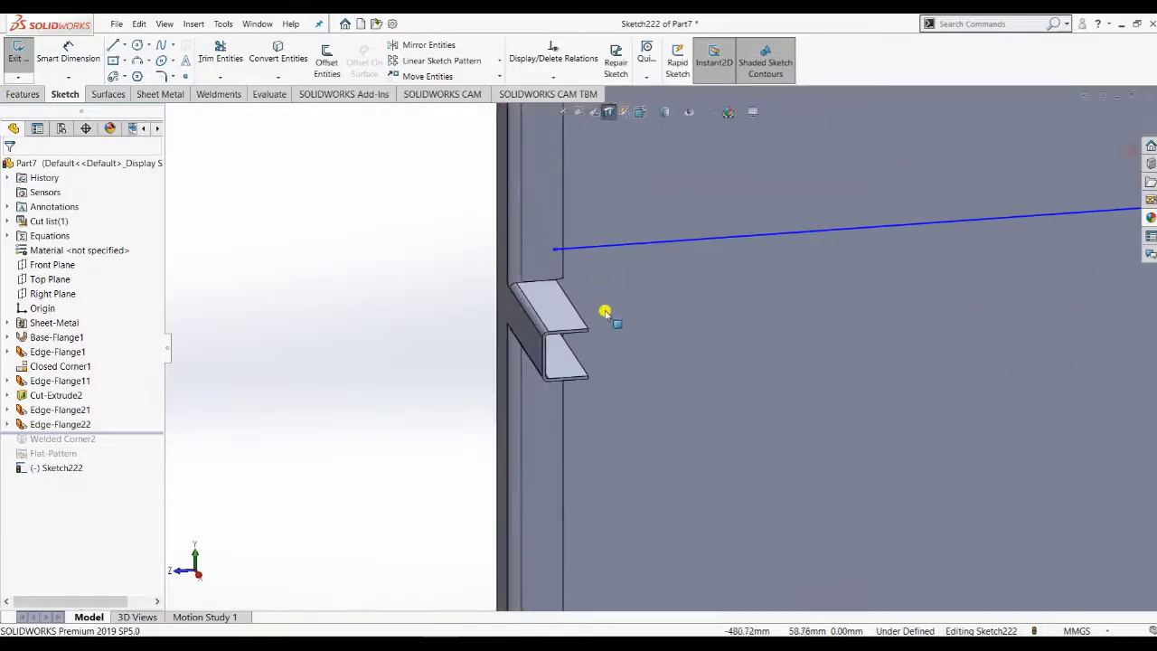
key(space)
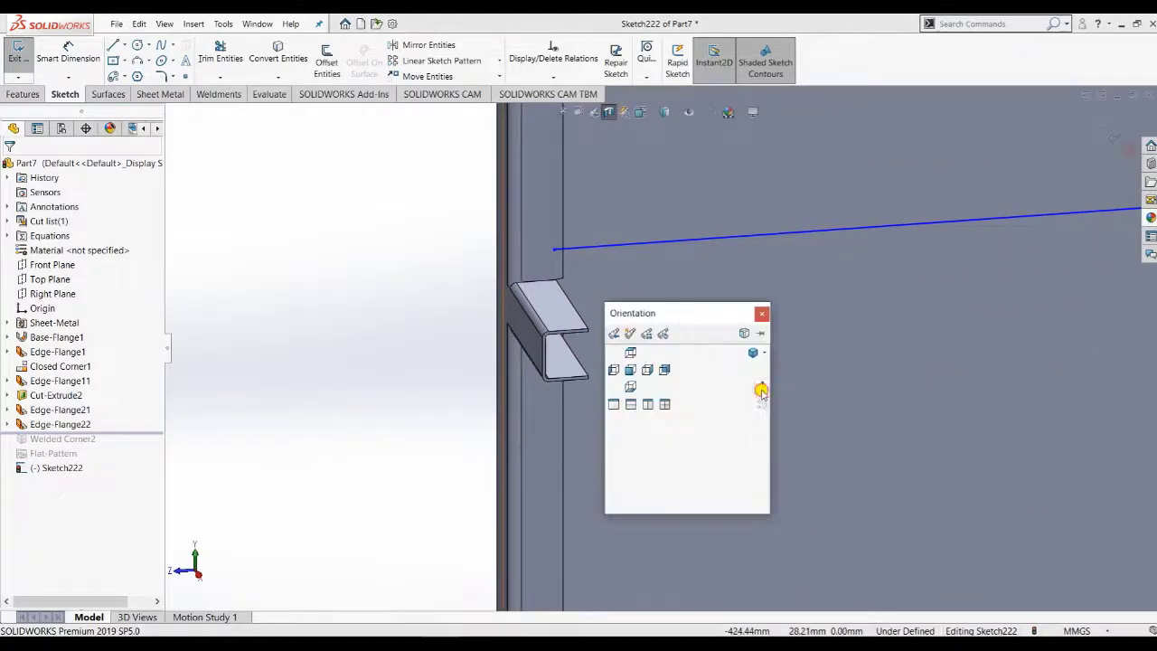
key(ctrl+8)
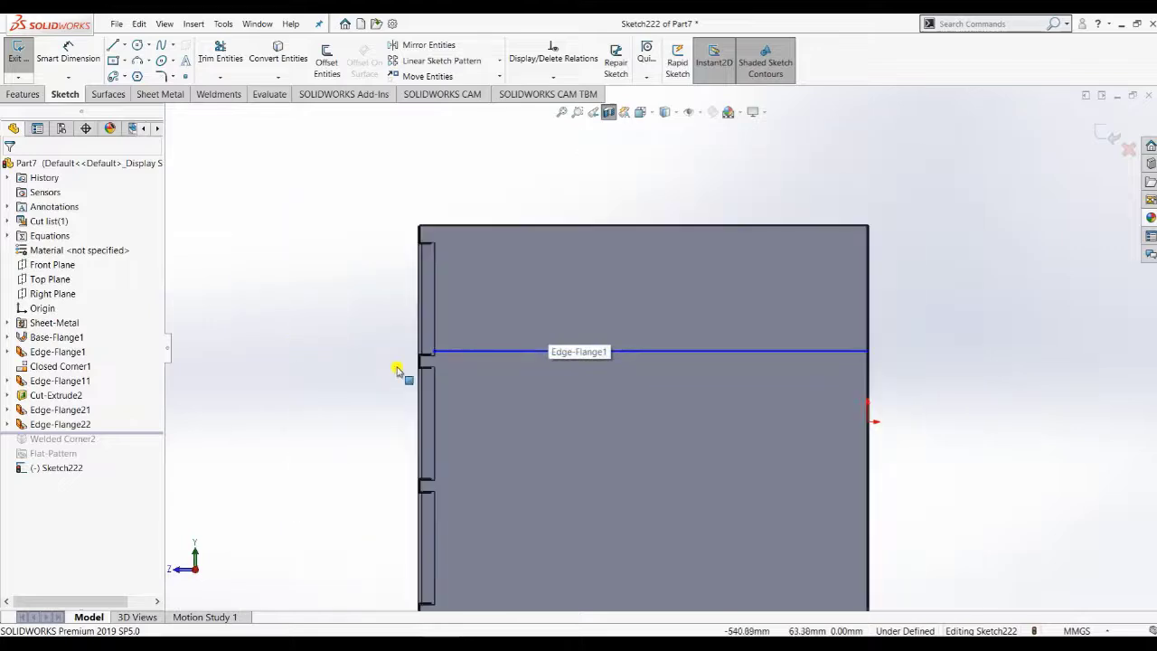
scroll(397, 370, down, 8)
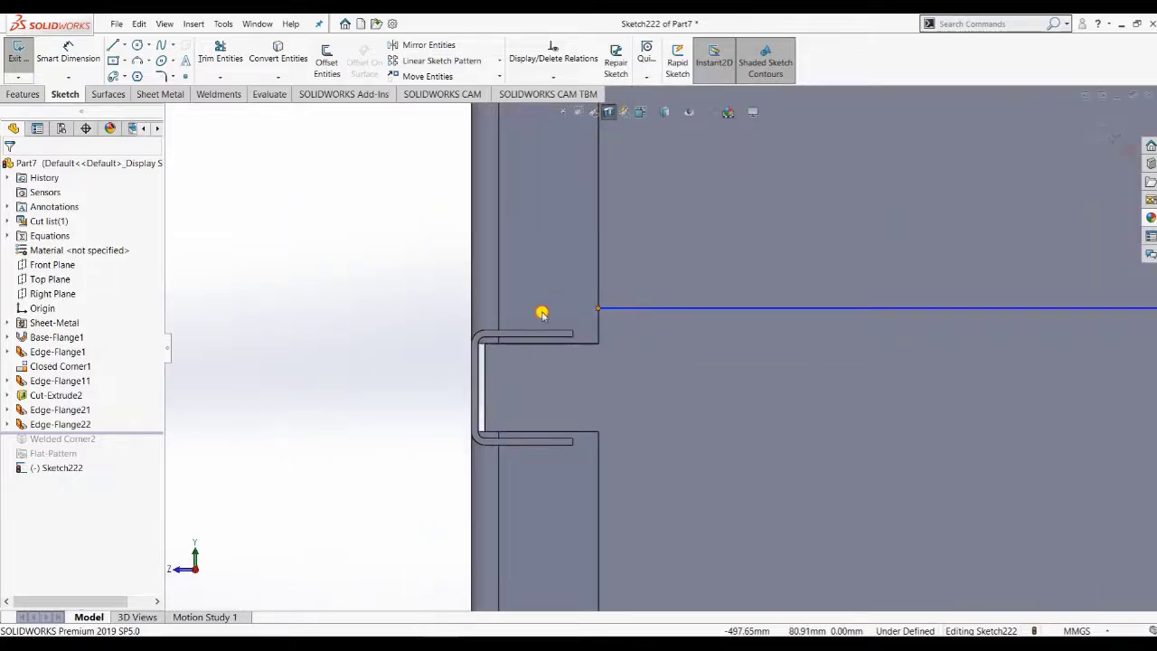
mouse_move(542, 313)
mouse_down()
mouse_move(508, 294)
mouse_move(491, 316)
mouse_move(523, 313)
mouse_up()
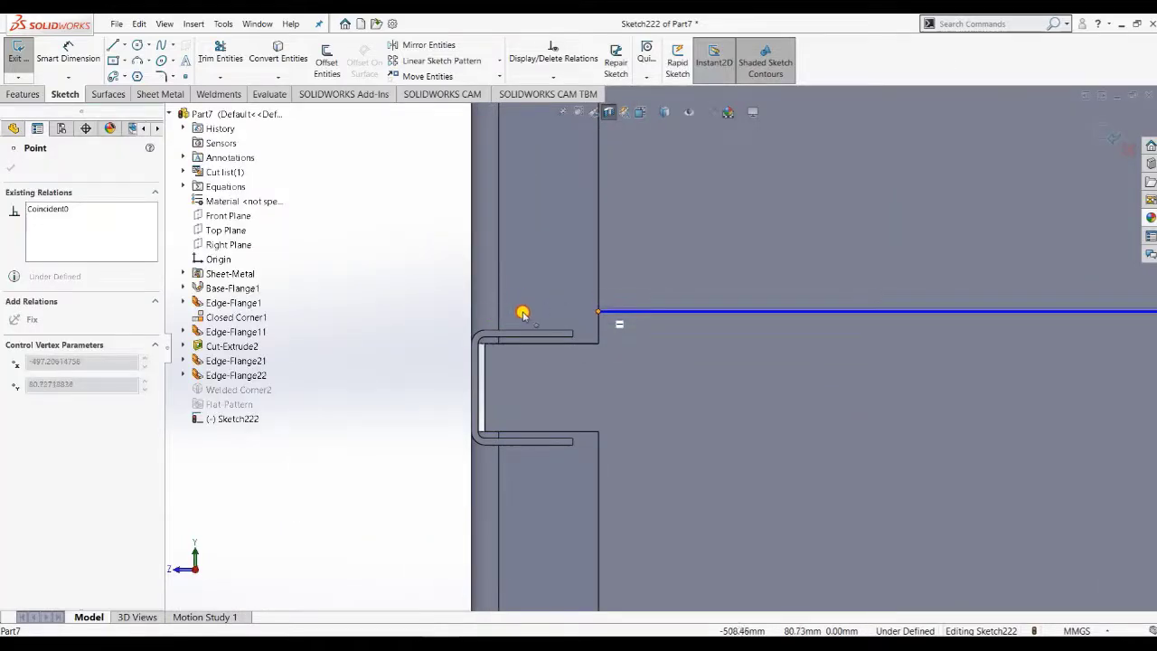
Try to lengthen the horizontal line toward the cabinet front with Extend Entities
click(654, 313)
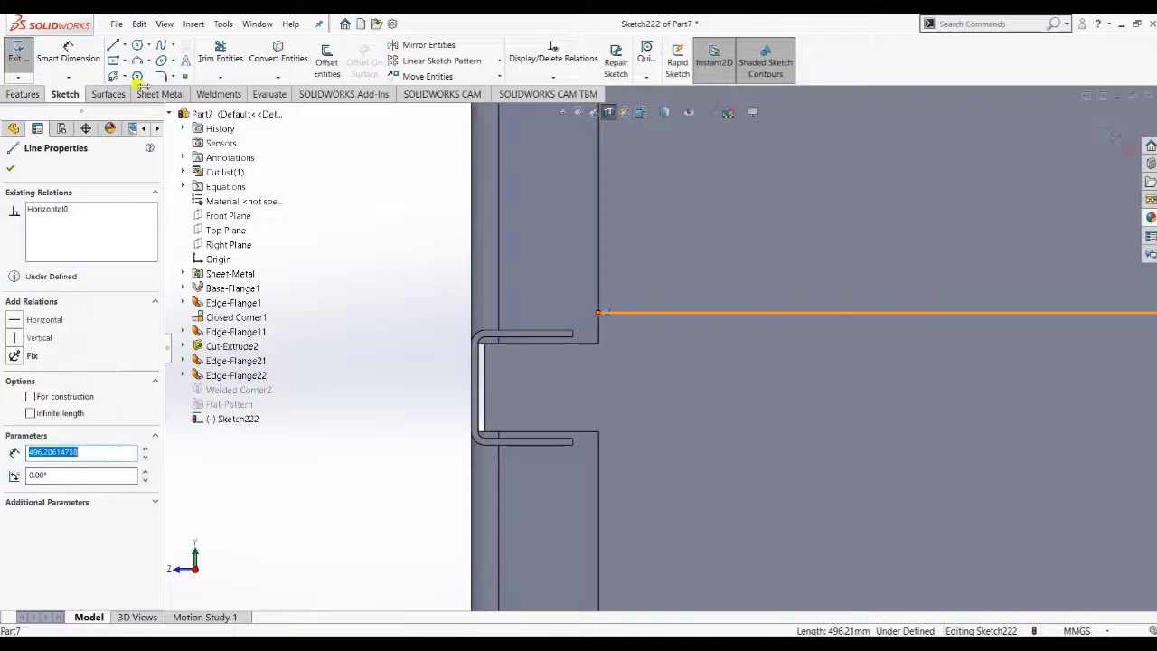
click(217, 79)
click(226, 92)
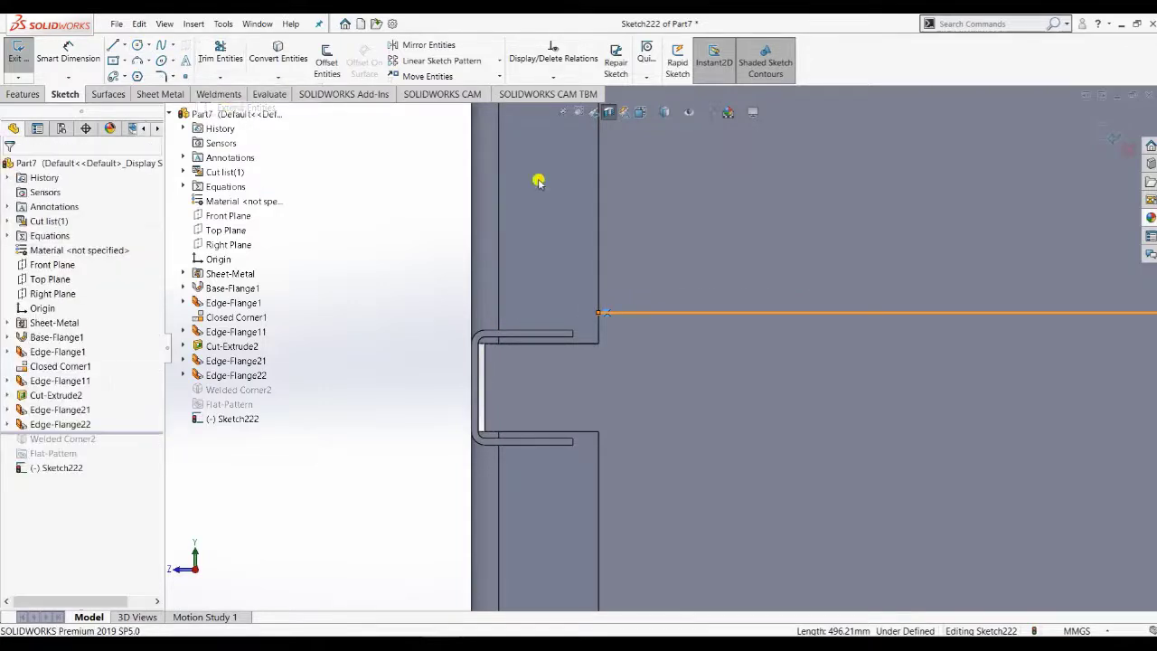
click(608, 313)
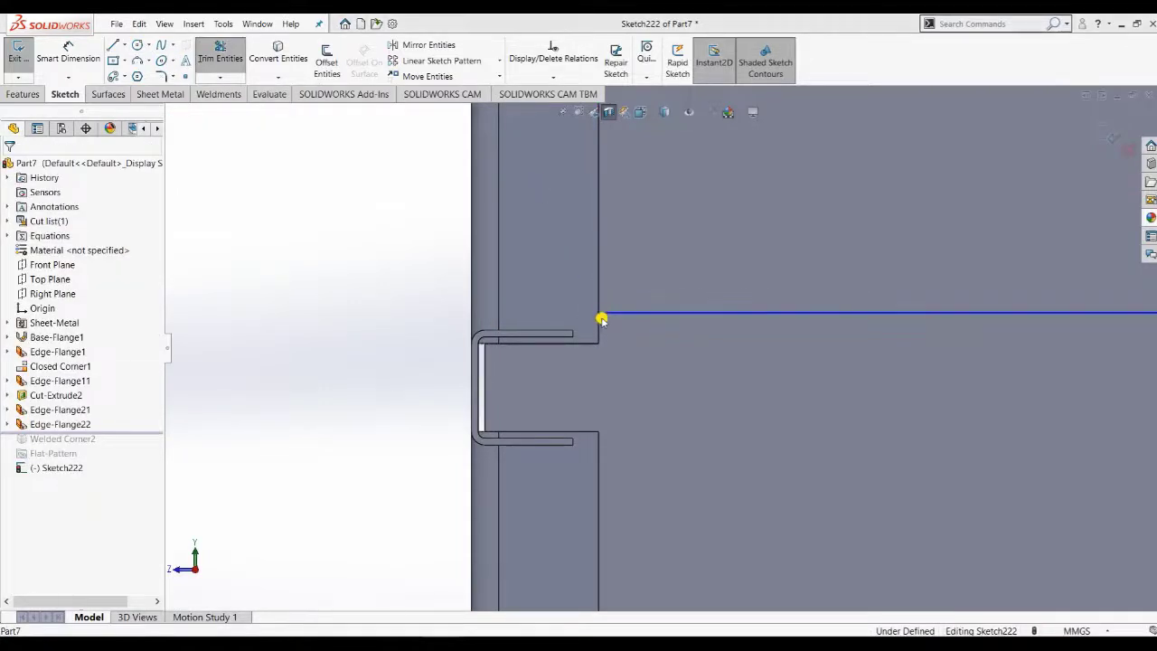
click(670, 331)
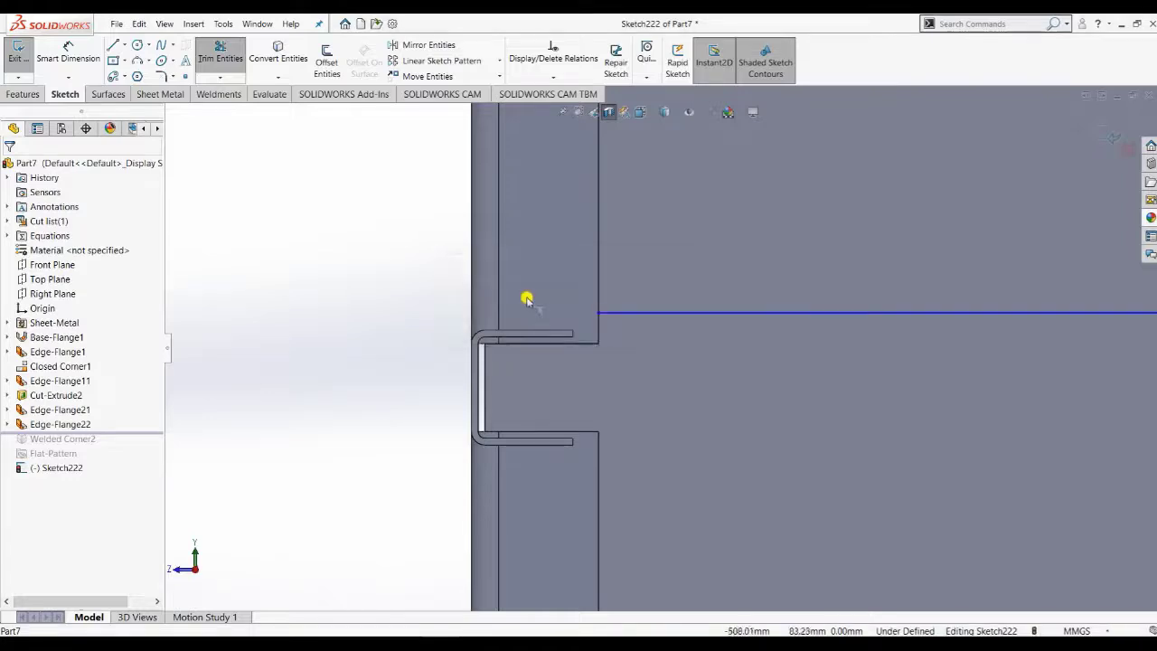
key(Escape)
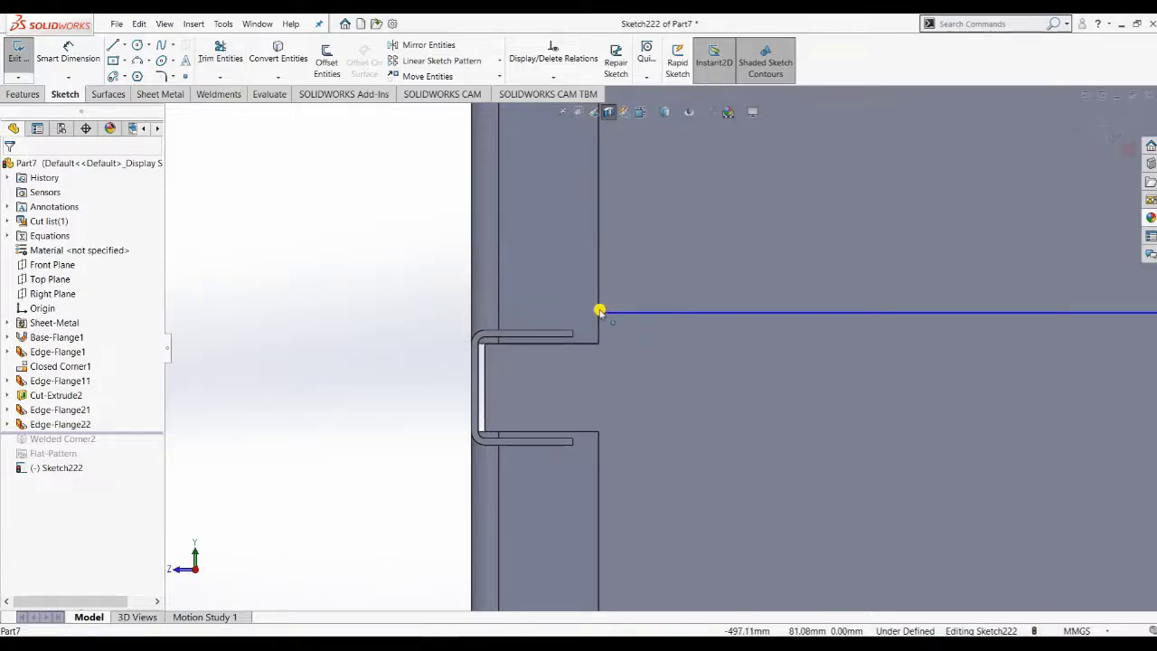
Move the horizontal line down between the upper divider's two flanges, and delete it from the sketch
click(598, 311)
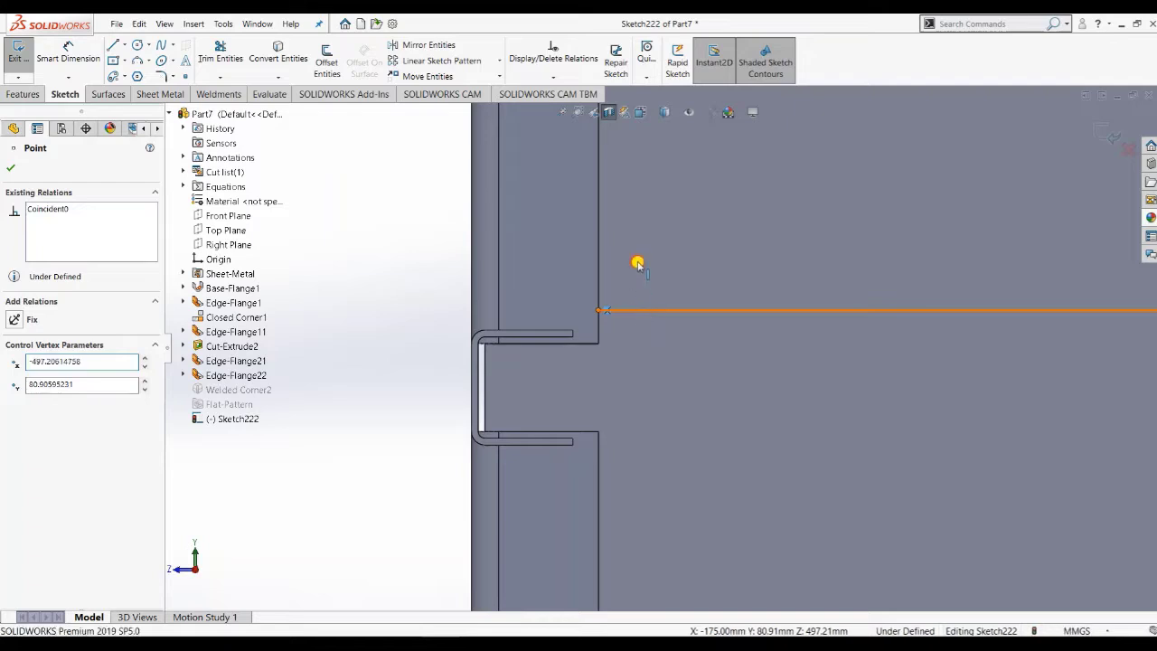
mouse_move(632, 311)
mouse_down()
mouse_move(612, 276)
mouse_move(569, 312)
mouse_move(581, 356)
mouse_move(514, 361)
mouse_move(537, 358)
mouse_up()
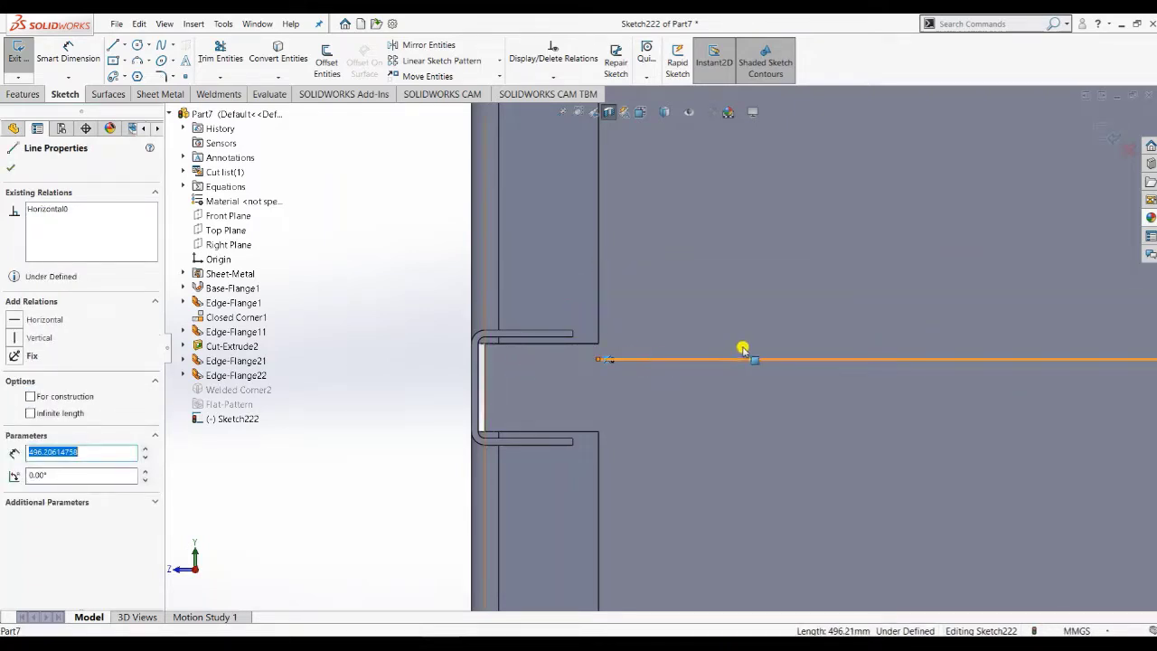
scroll(777, 330, up, 5)
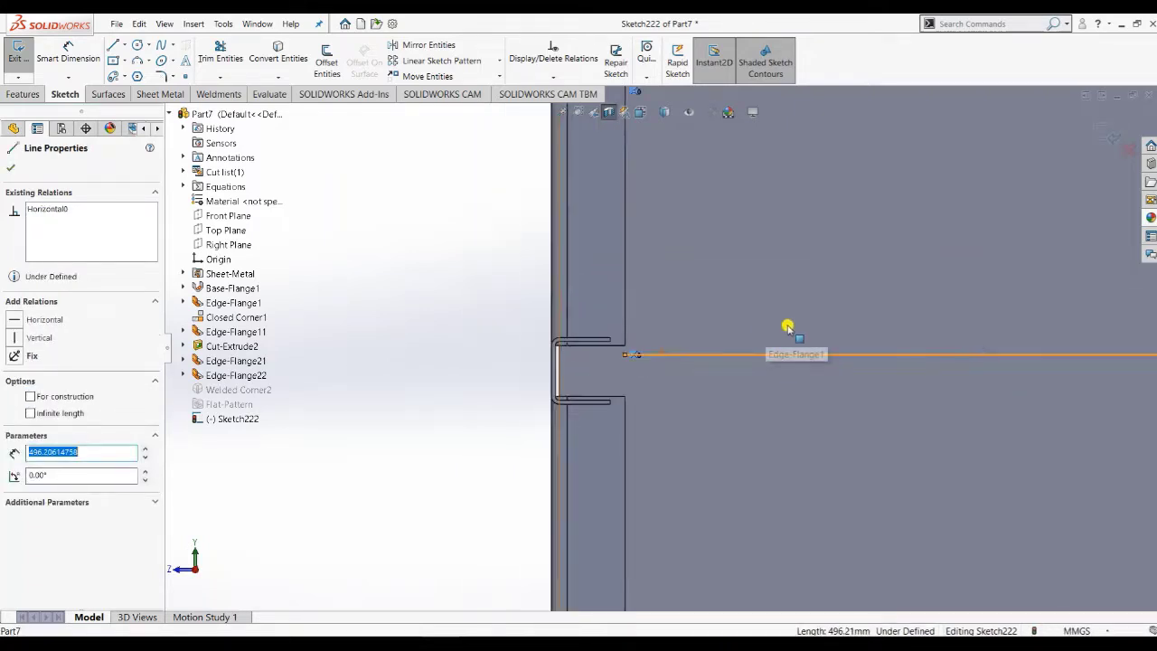
click(1046, 331)
scroll(976, 326, up, 4)
scroll(857, 378, down, 3)
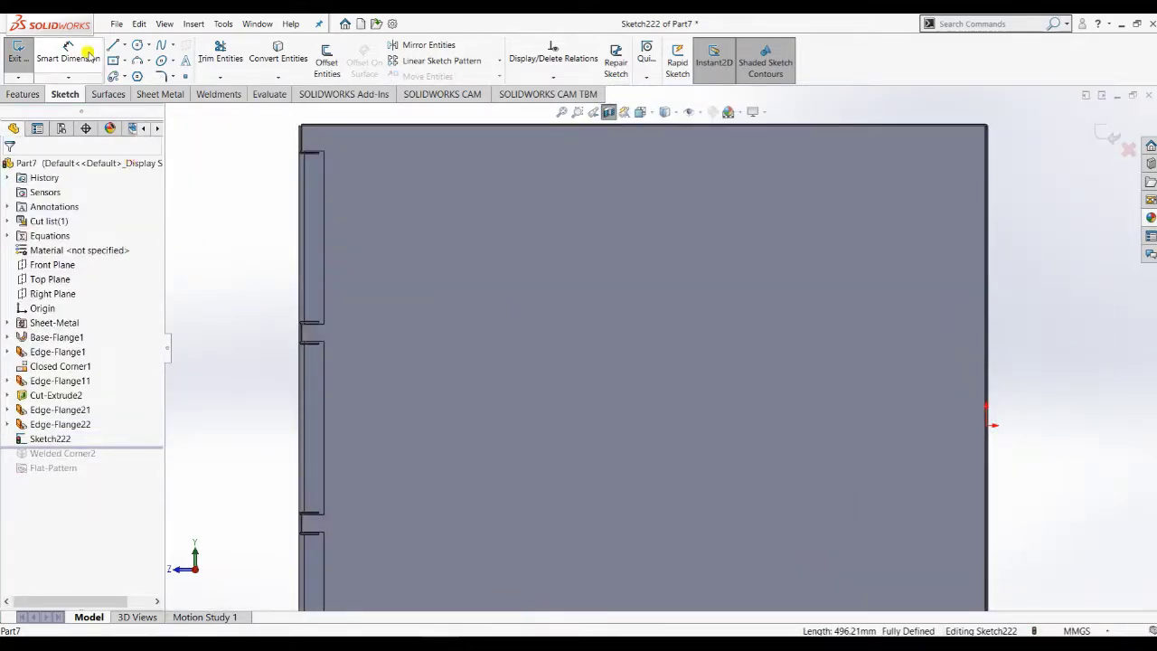
Sketch a horizontal line about 511 mm long just above the upper divider, from near the cabinet's front edge to its back edge
click(112, 45)
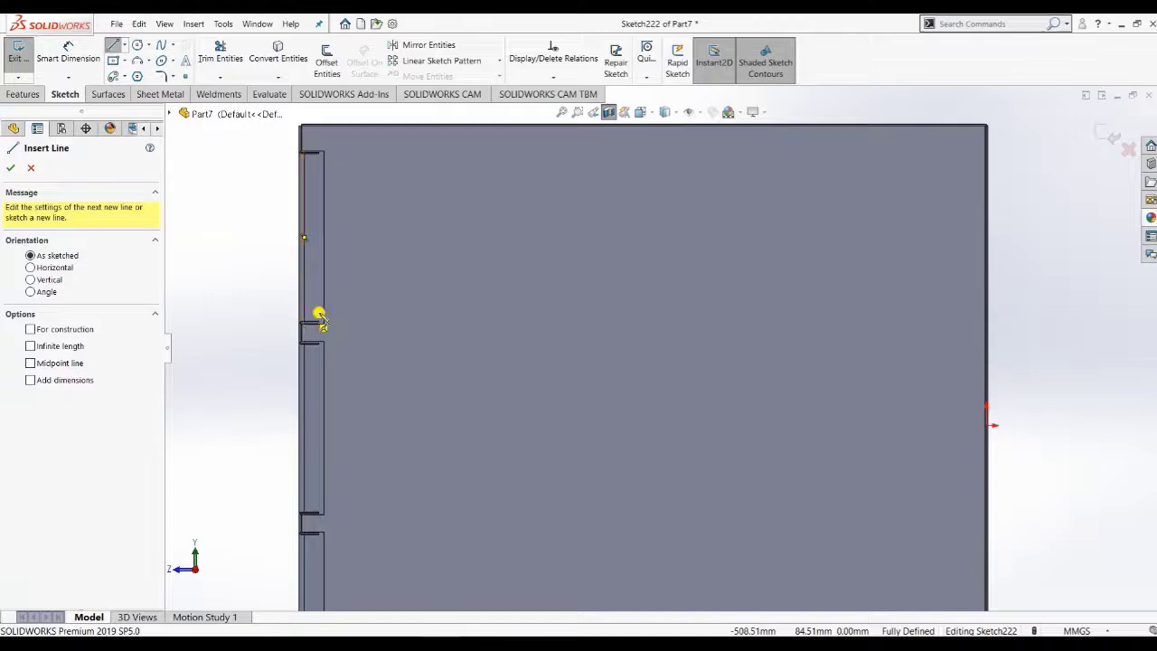
click(319, 314)
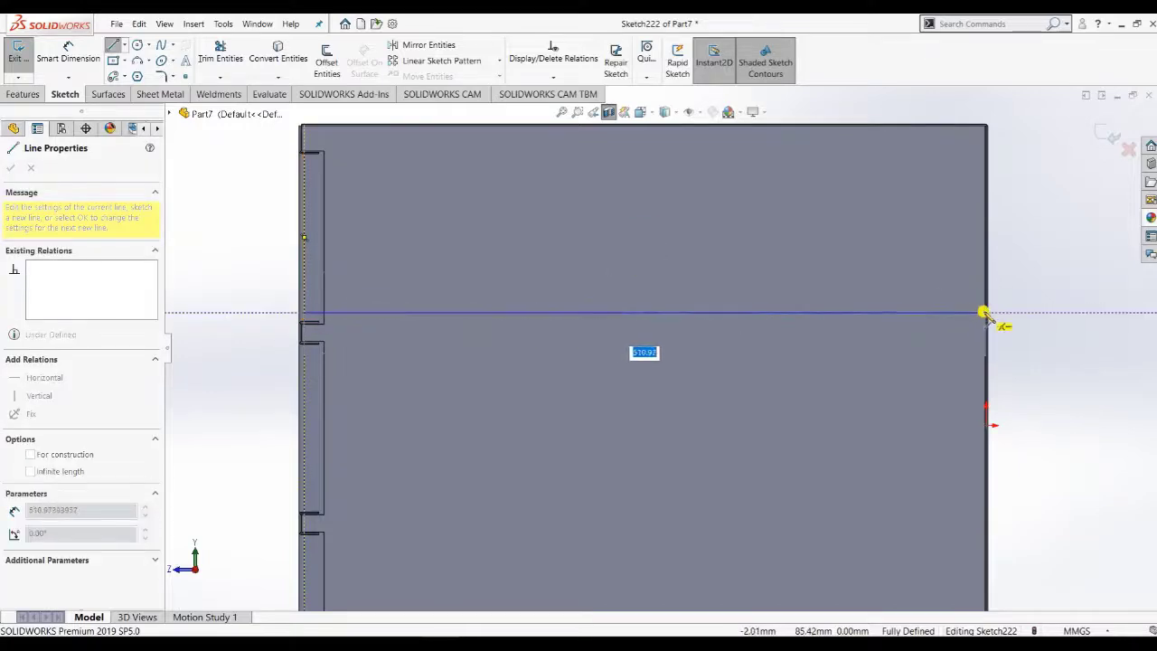
click(985, 314)
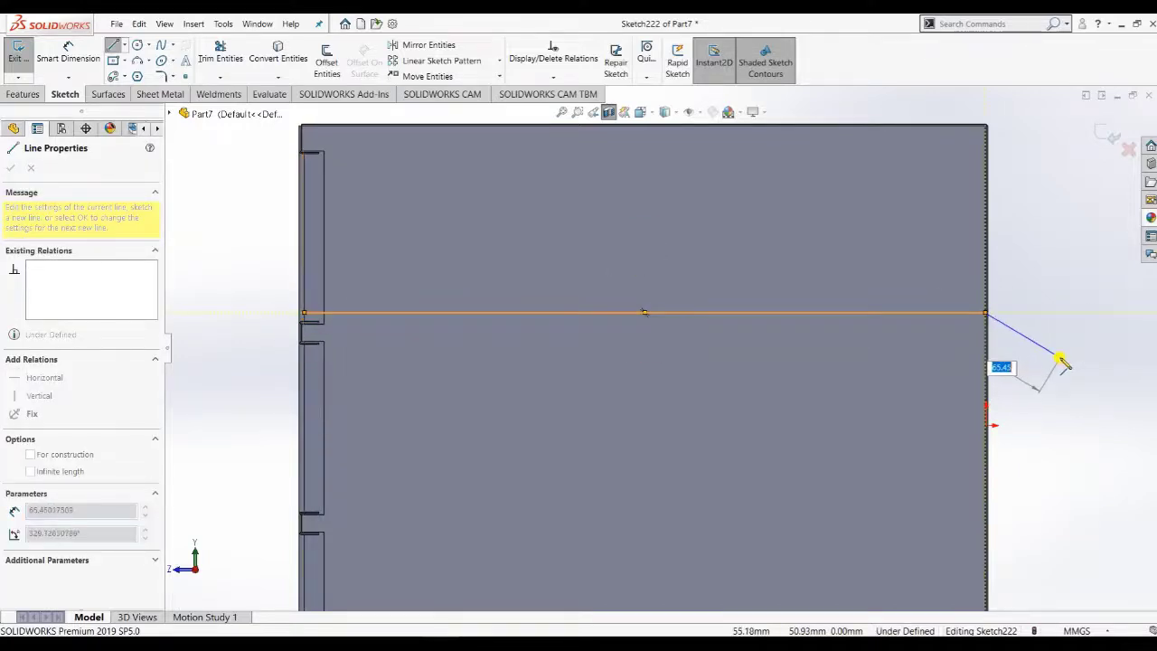
key(Escape)
key(Escape)
Dimension the line 3 mm above the top edge of the upper divider's flange
scroll(330, 307, down, 5)
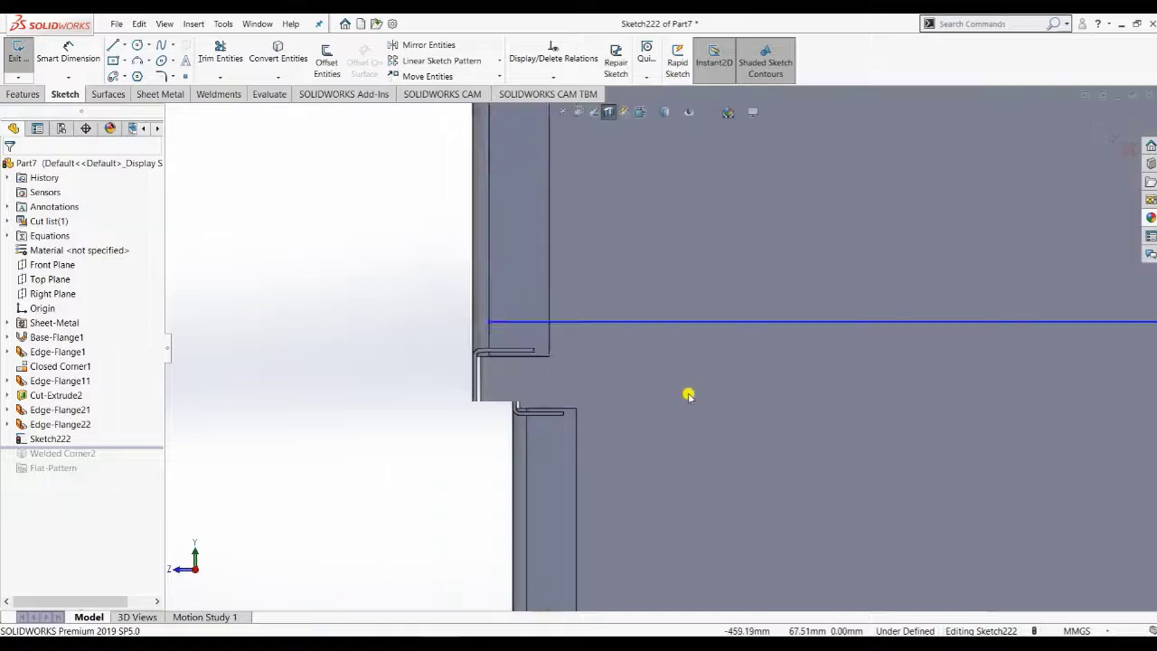
click(66, 58)
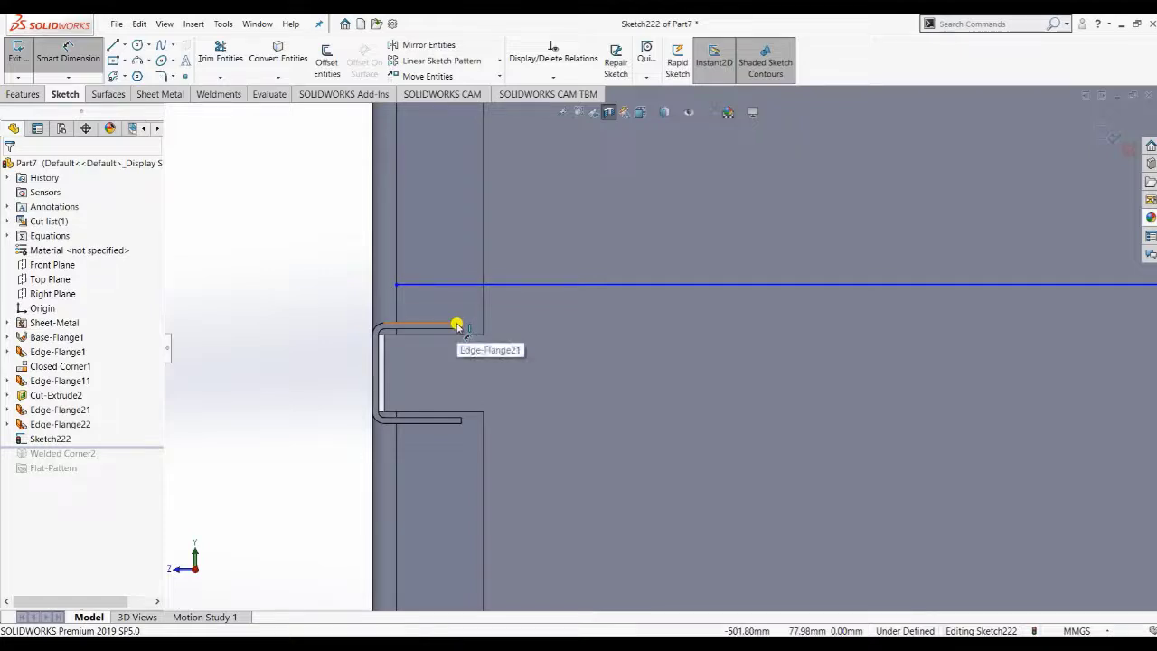
click(489, 285)
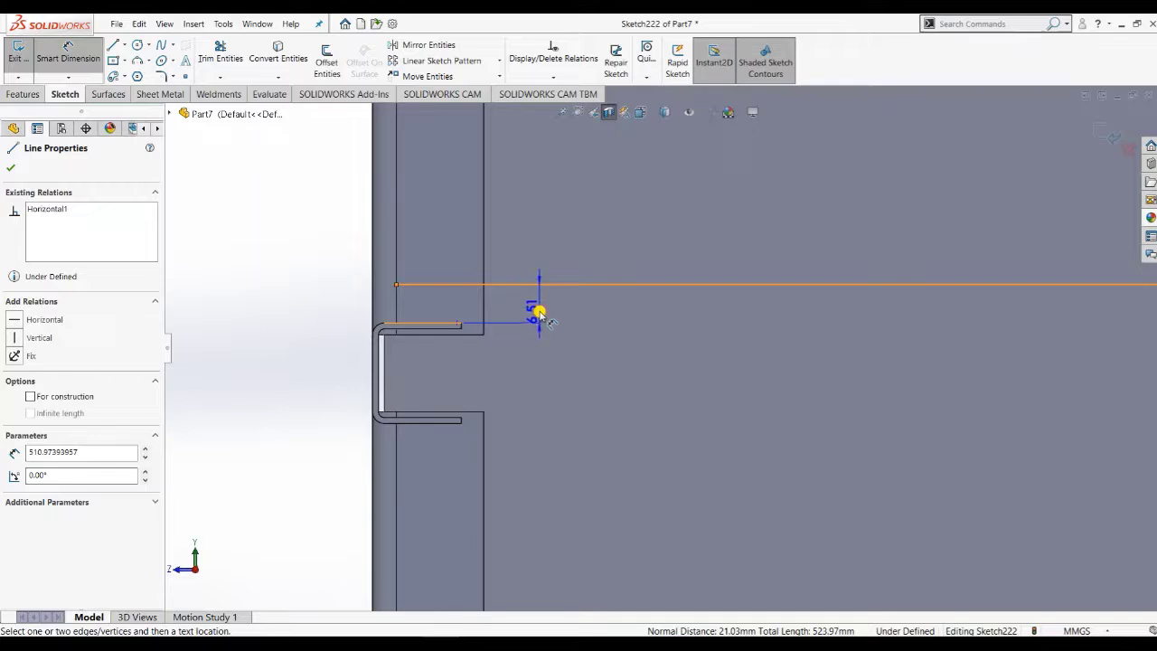
click(539, 313)
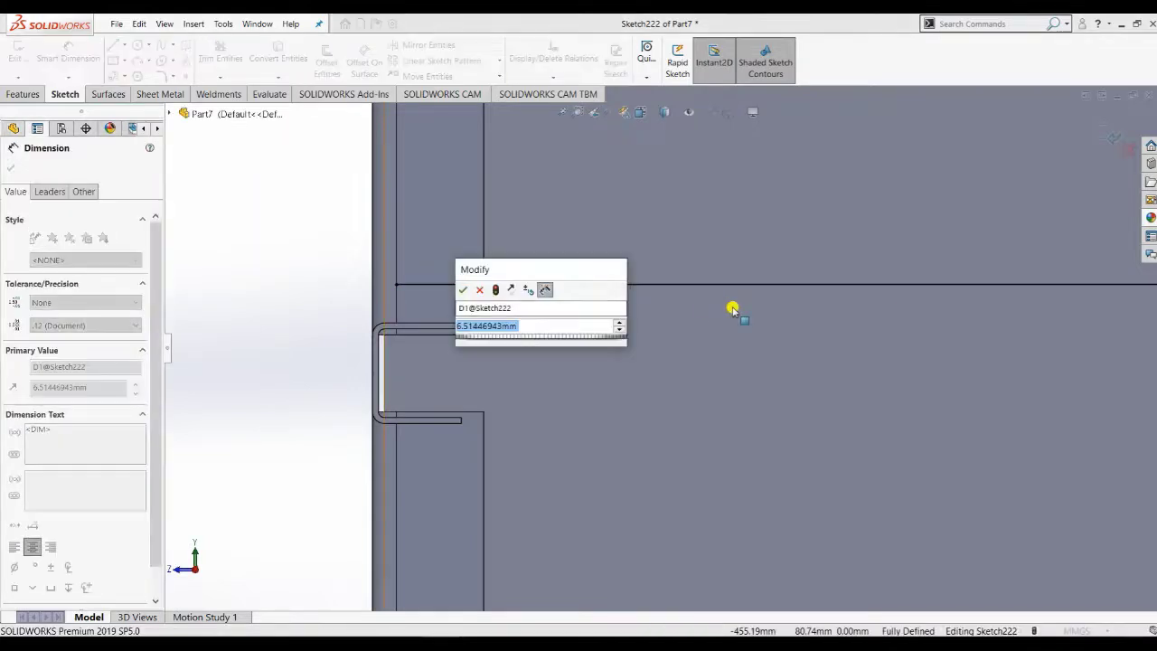
text(3)
key(Return)
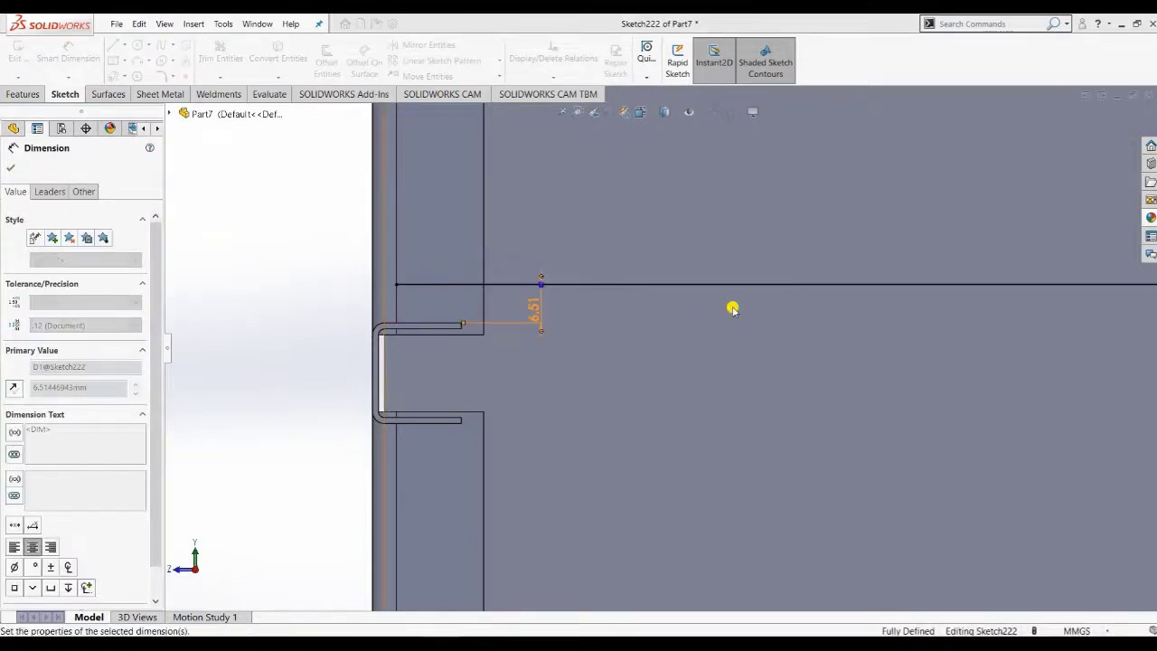
click(15, 168)
Set up a Linear Sketch Pattern of the horizontal line with one instance along X and two along Y
key(z)
key(z)
key(z)
key(z)
key(z)
key(z)
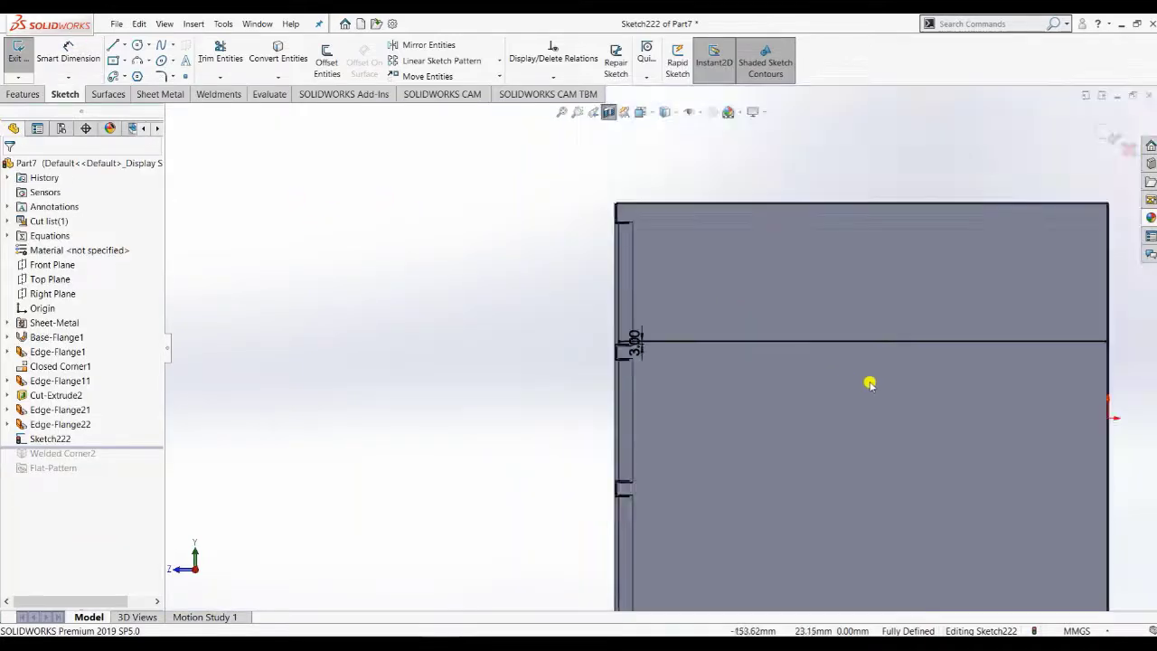
key(z)
scroll(687, 340, down, 6)
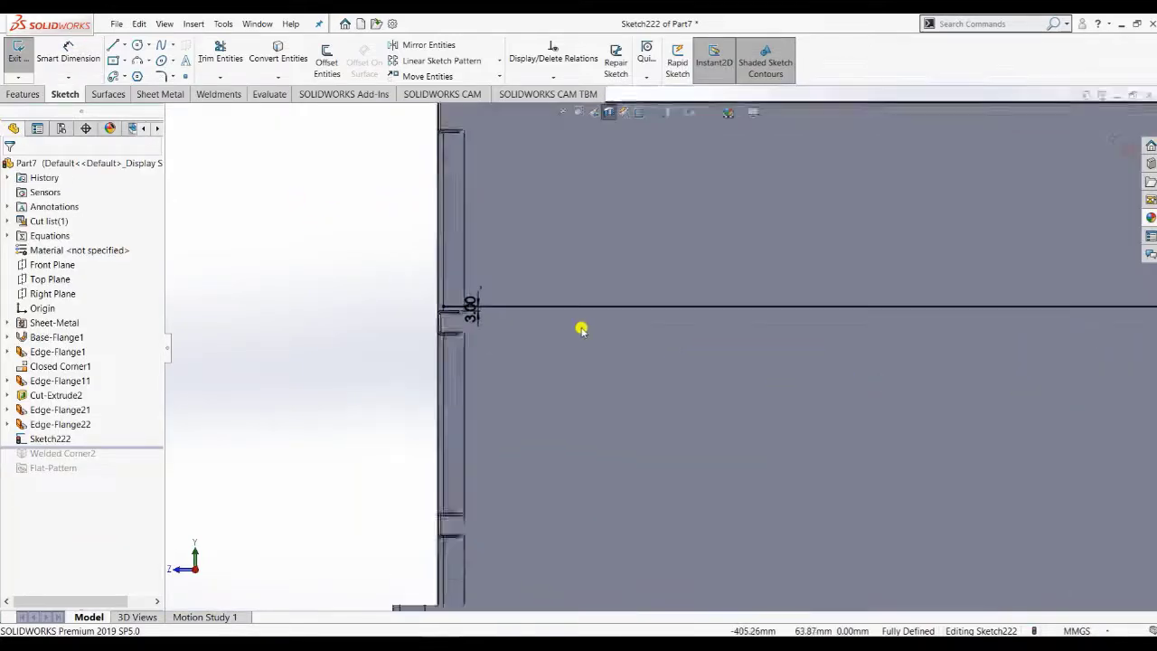
scroll(581, 329, up, 5)
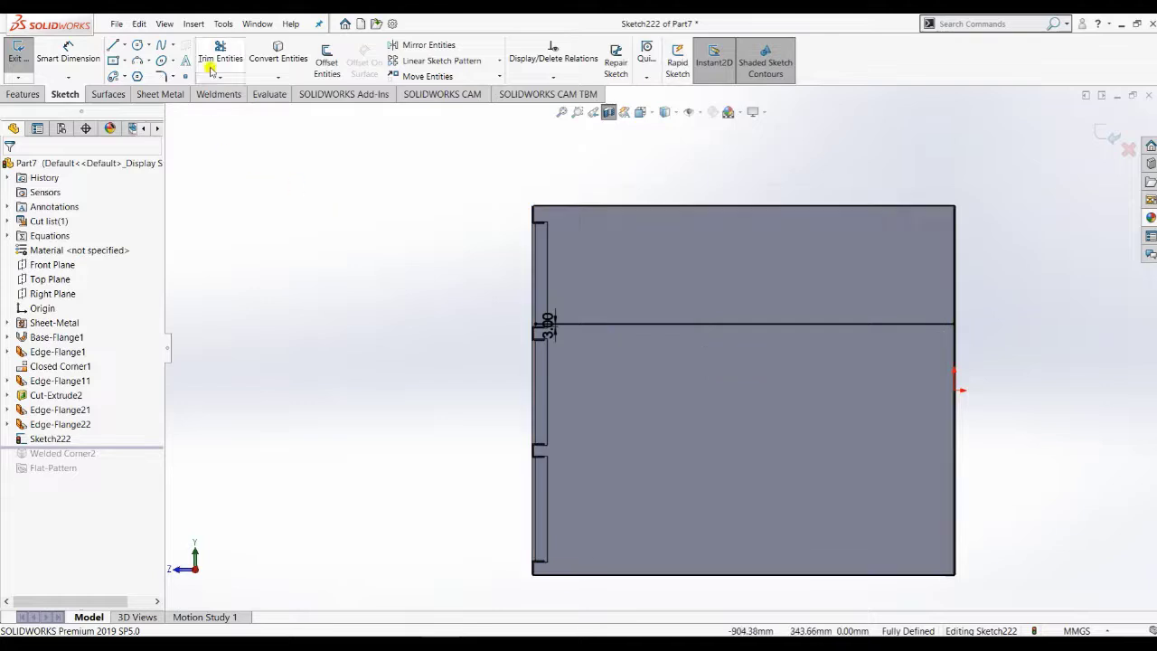
click(437, 61)
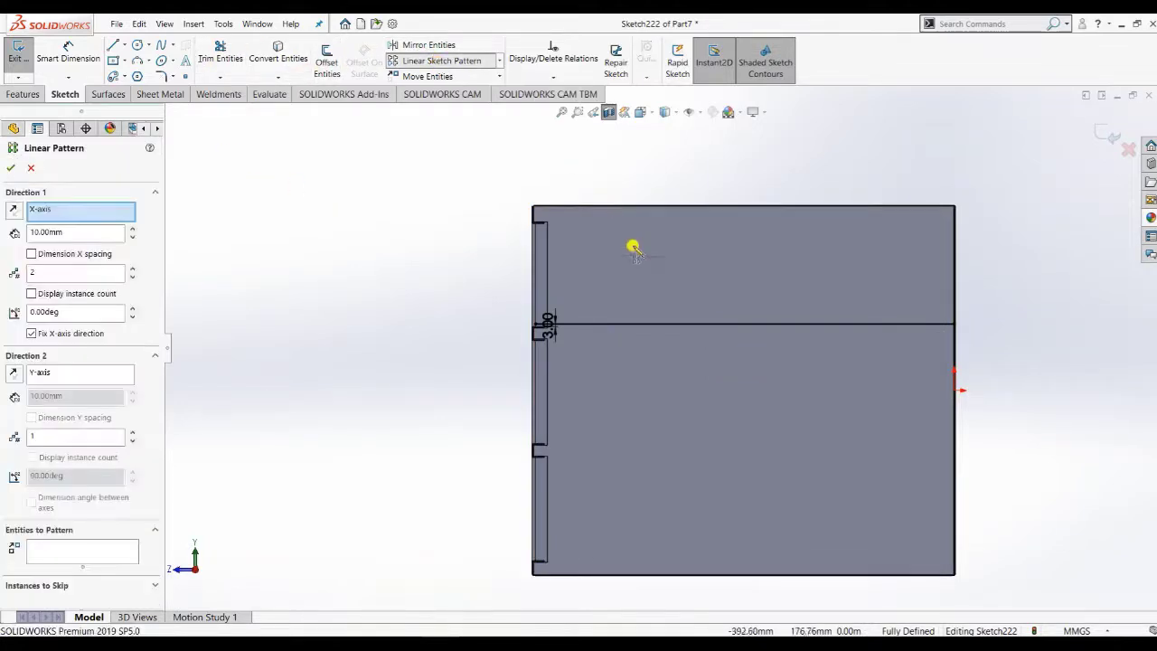
click(623, 322)
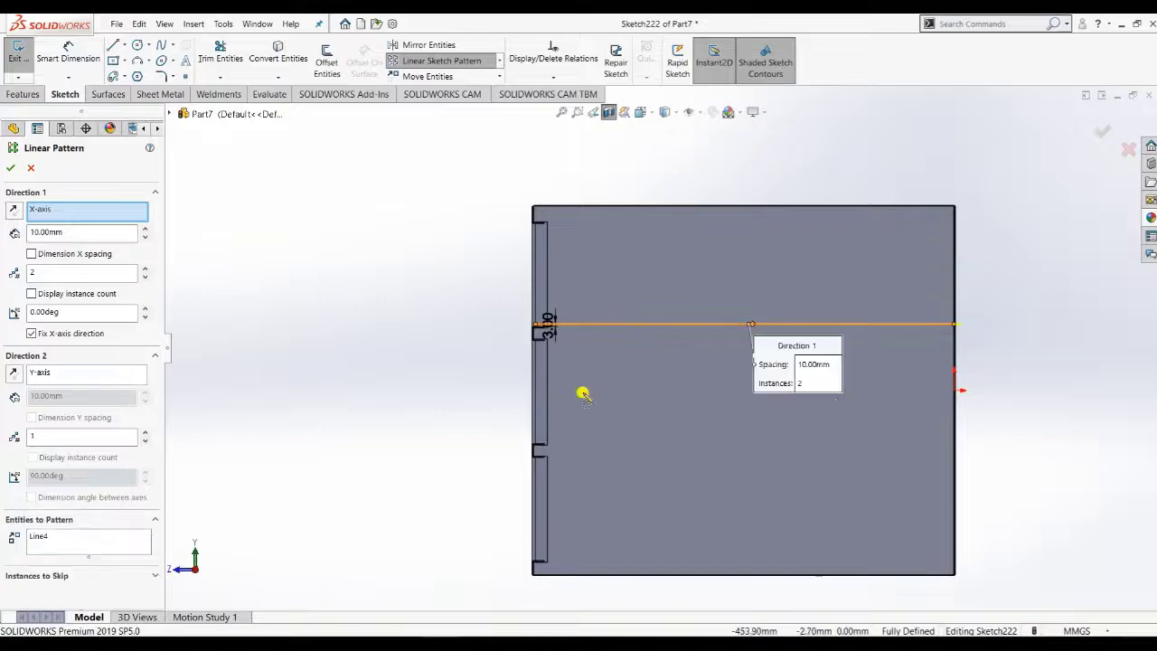
click(147, 237)
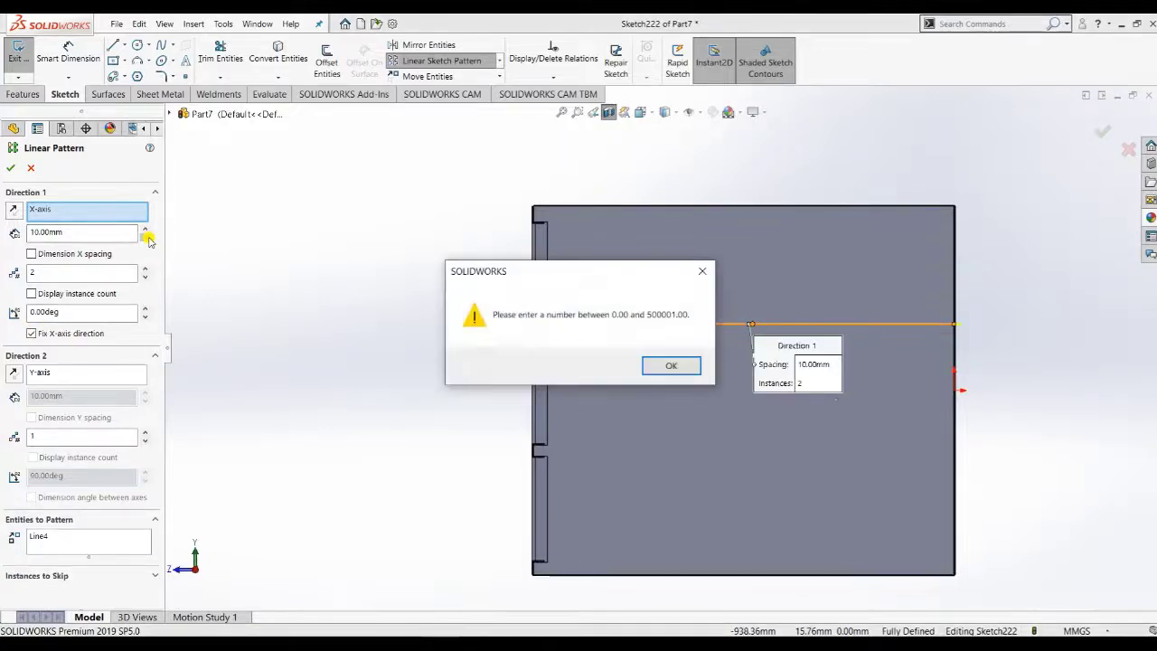
click(702, 271)
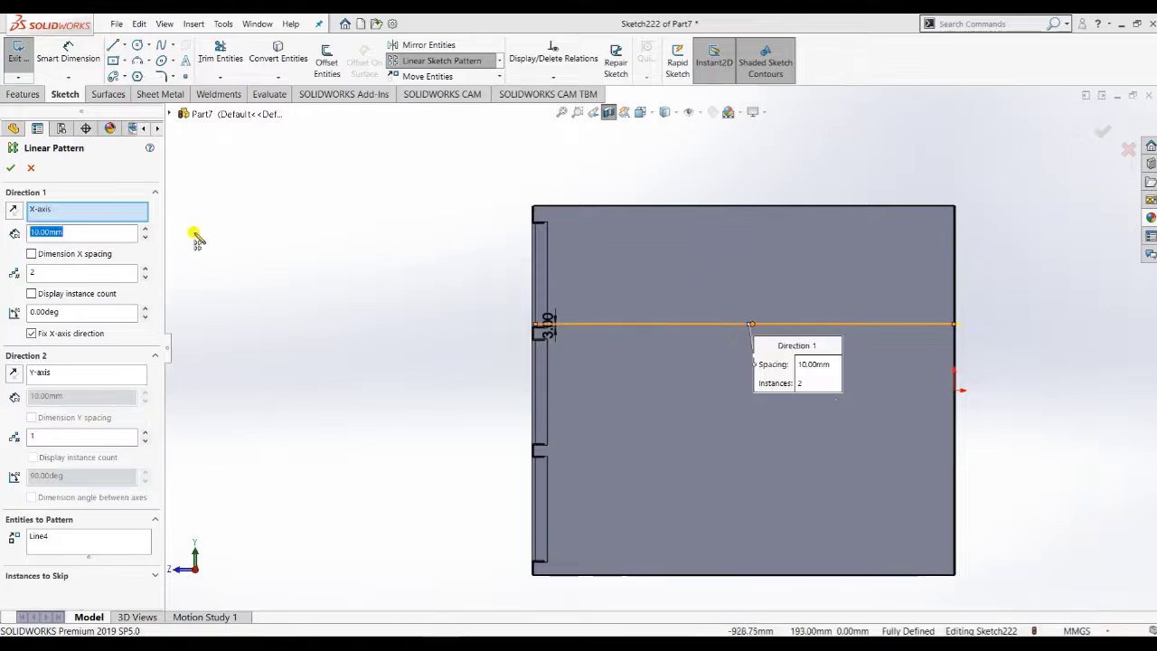
click(143, 277)
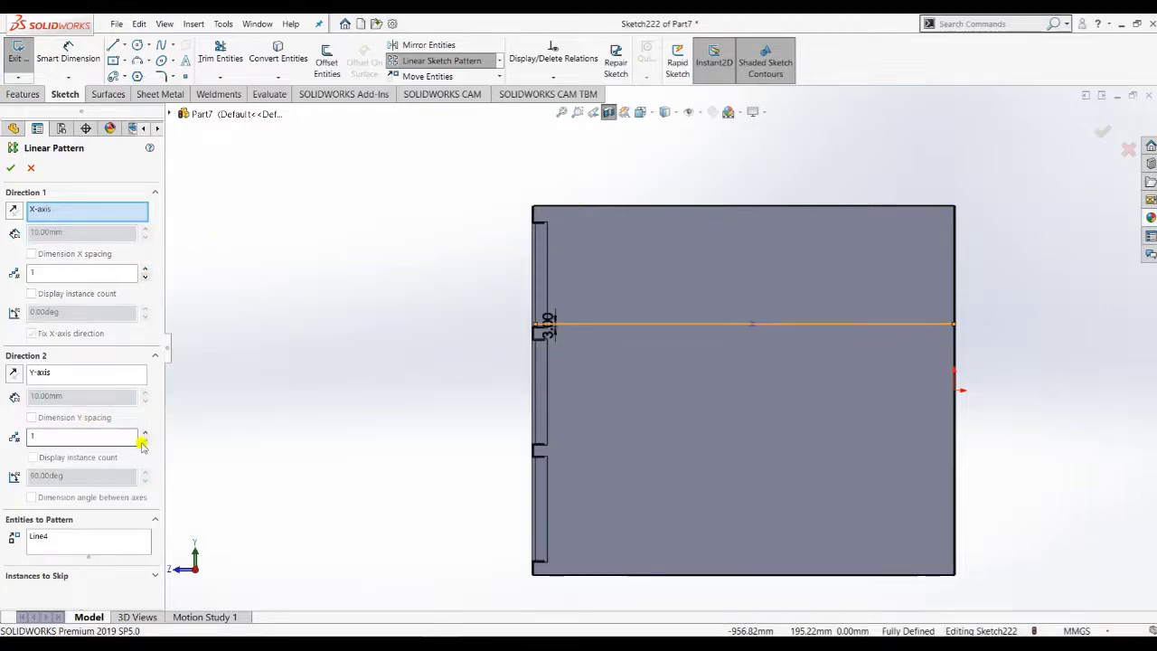
click(143, 433)
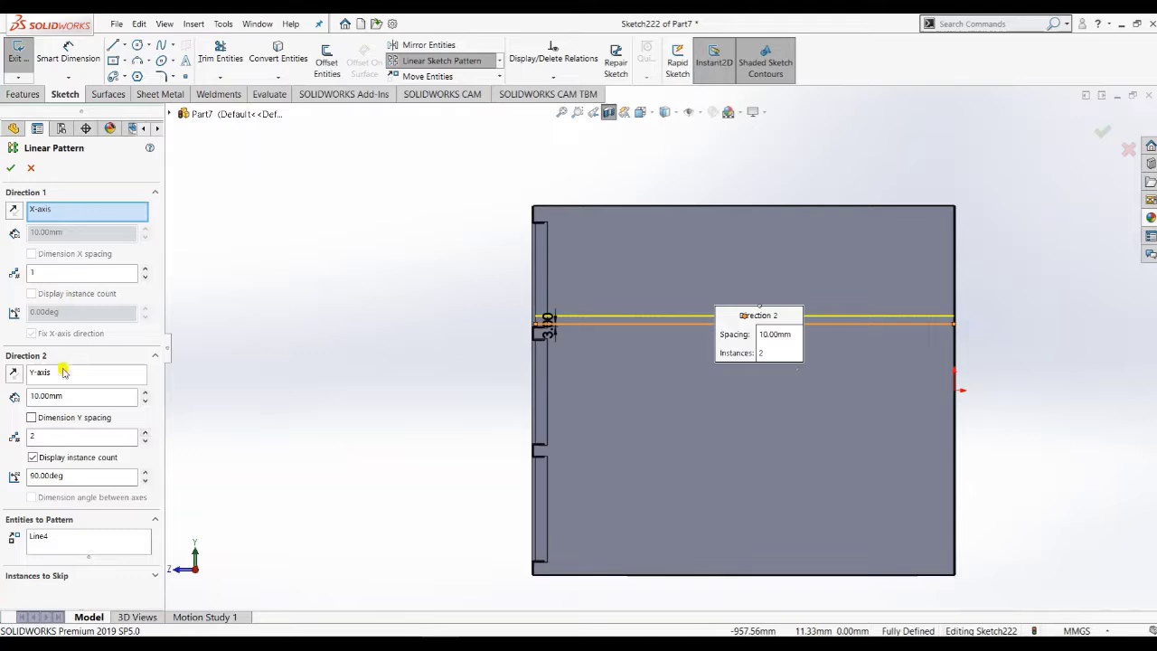
Set the pattern's Y spacing to 143 mm and reverse its direction so the copy goes downward
click(56, 395)
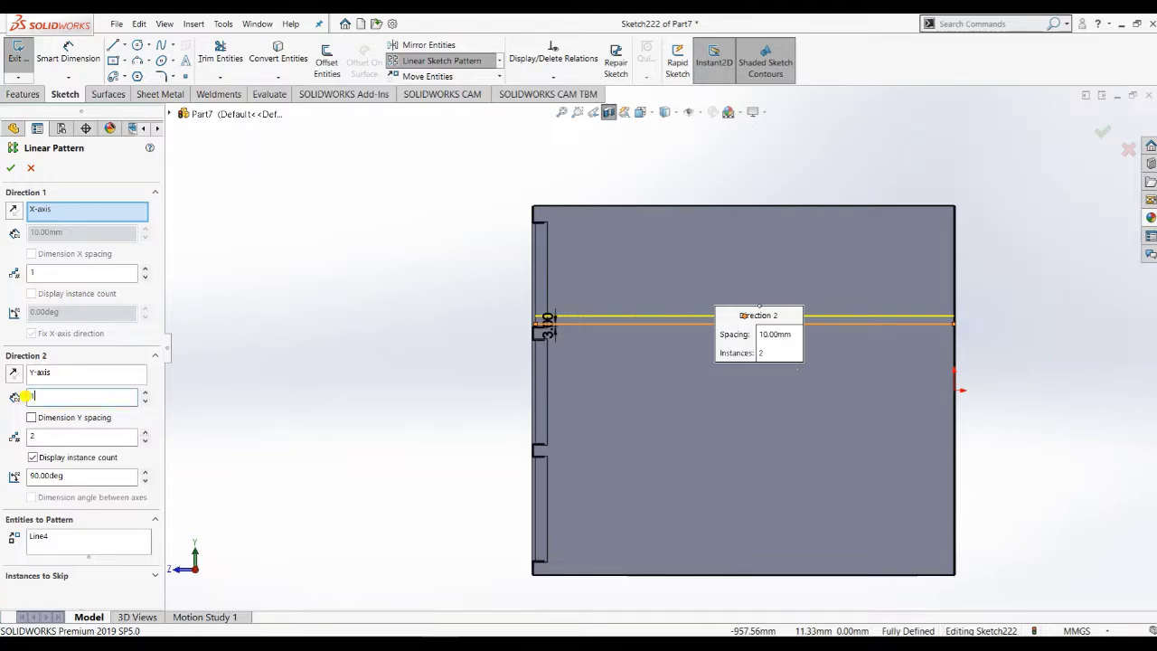
key(Return)
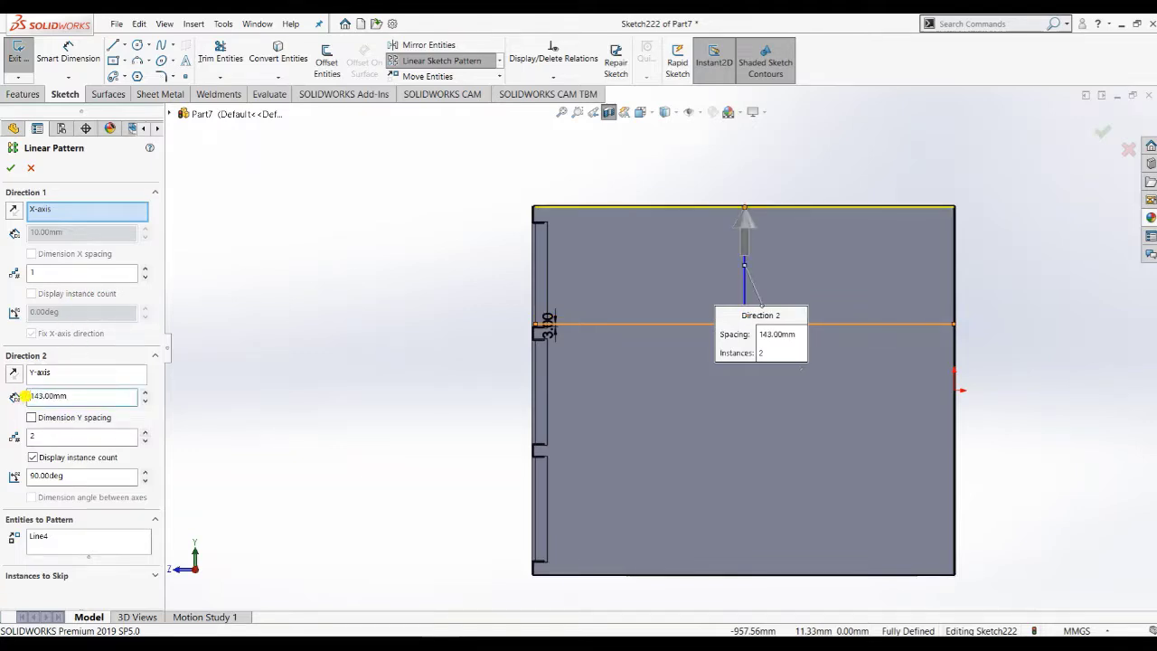
click(13, 371)
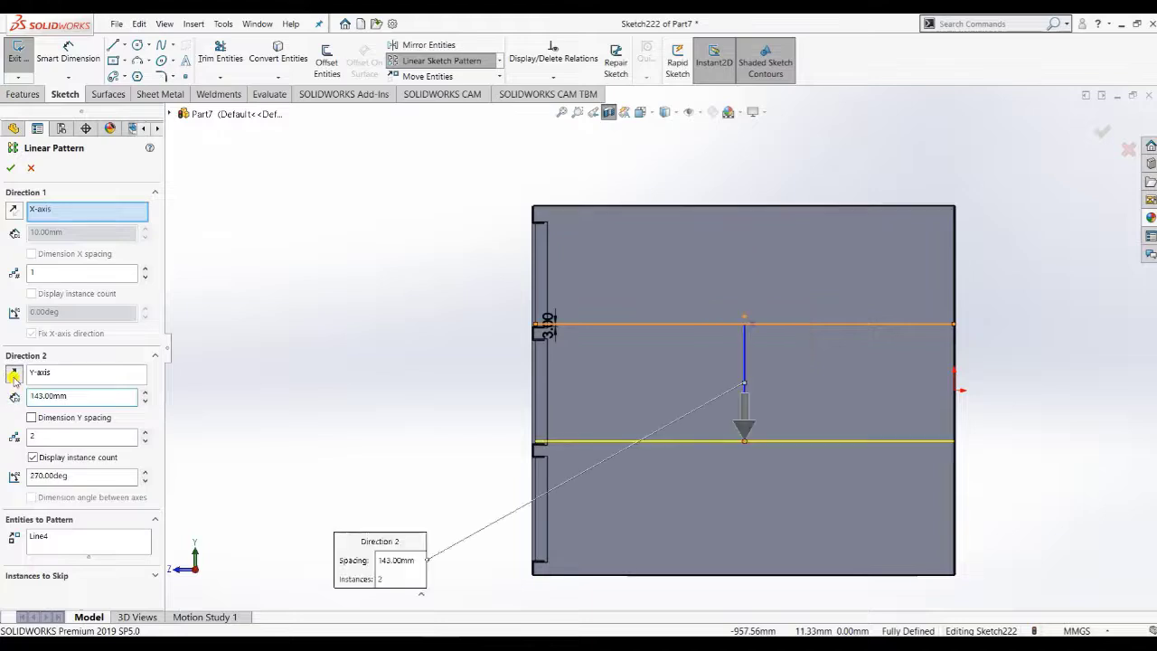
Increase the Y pattern to three instances at 143 mm spacing, check the copies against the flanges, and apply the pattern
scroll(603, 504, up, 3)
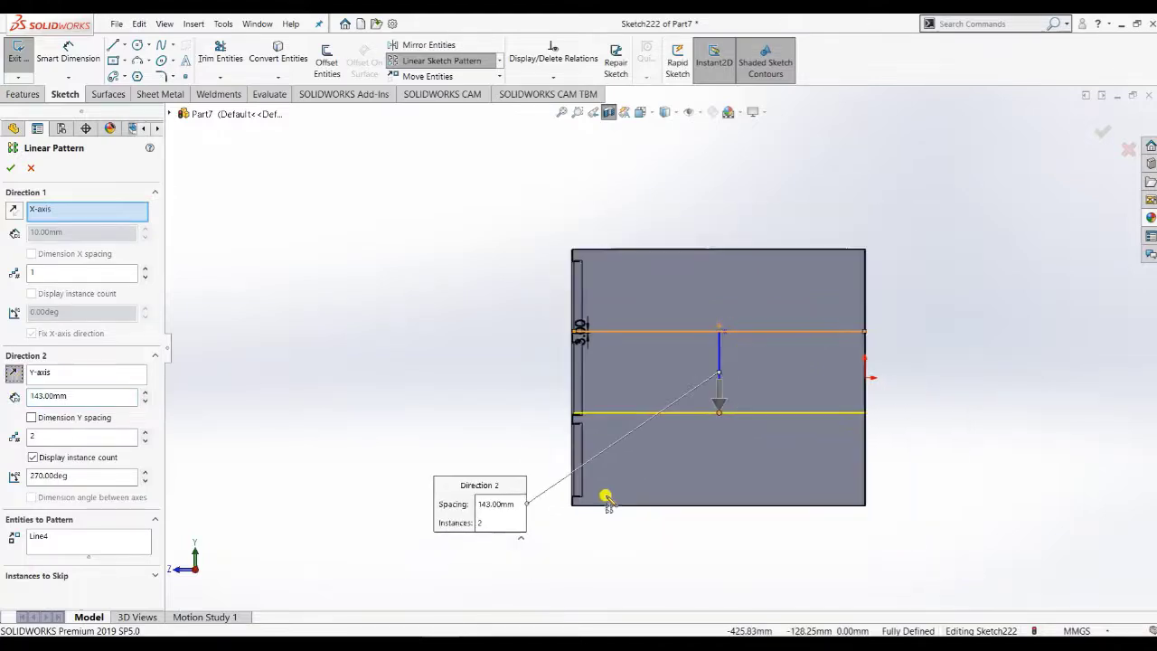
scroll(625, 450, down, 3)
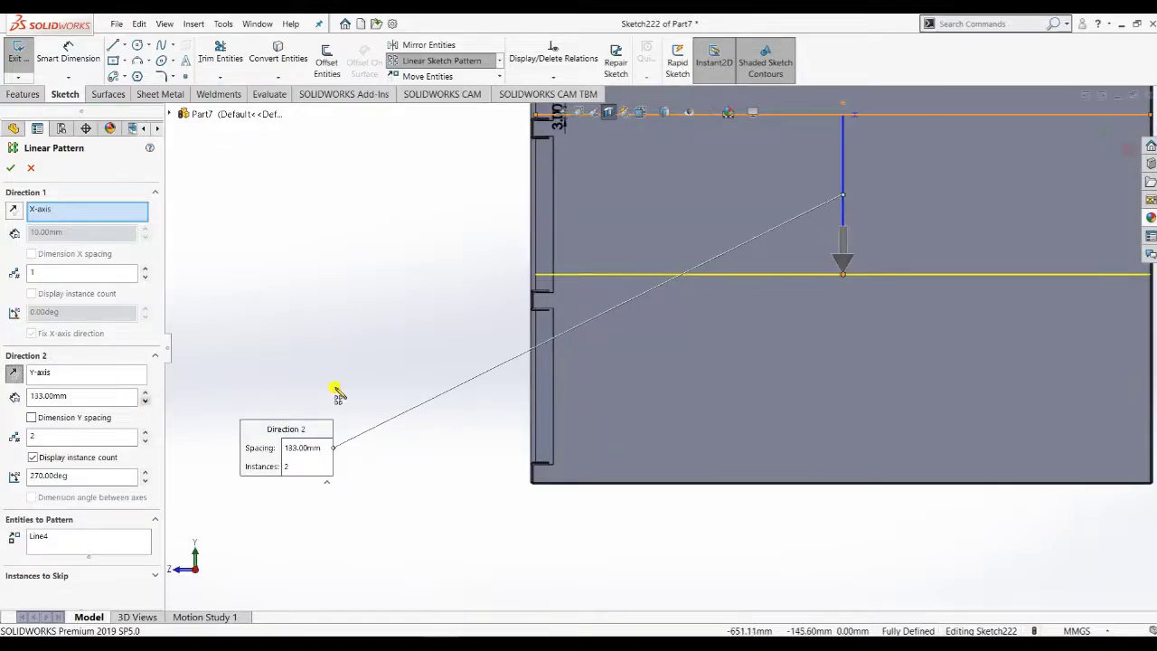
scroll(620, 371, up, 4)
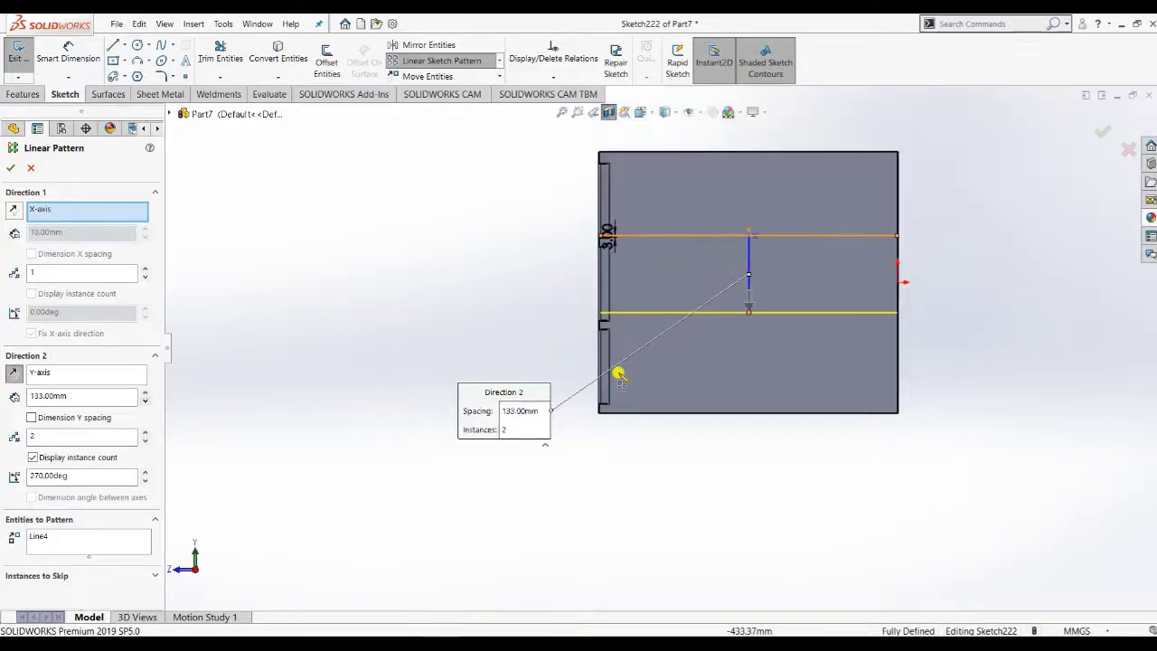
click(145, 433)
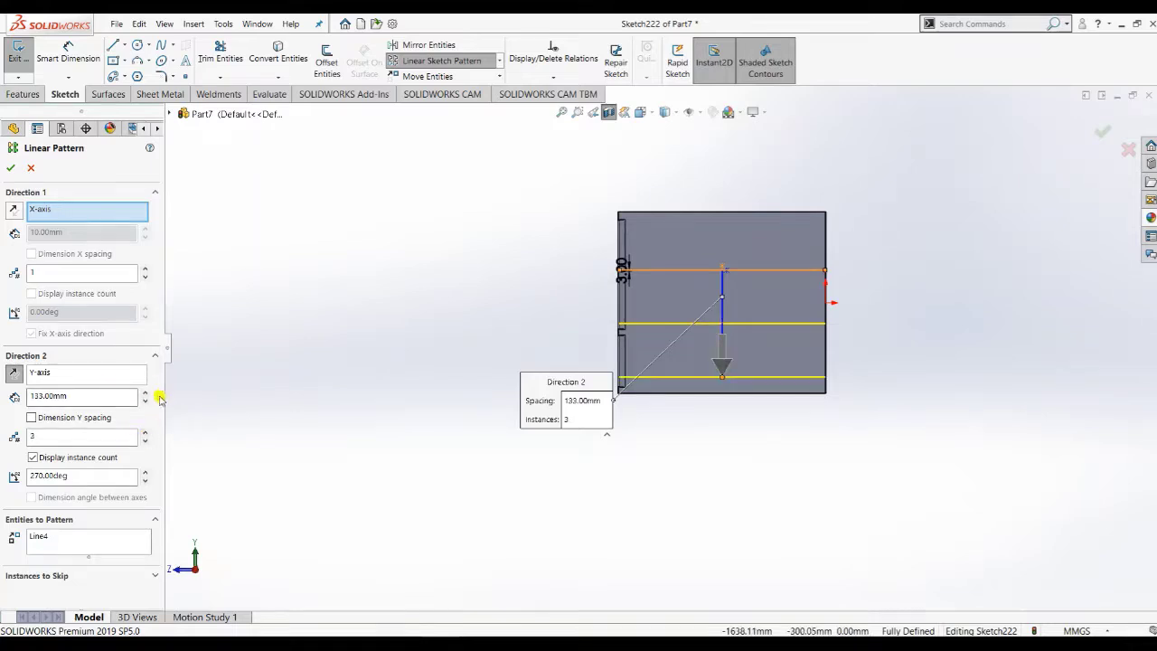
click(144, 393)
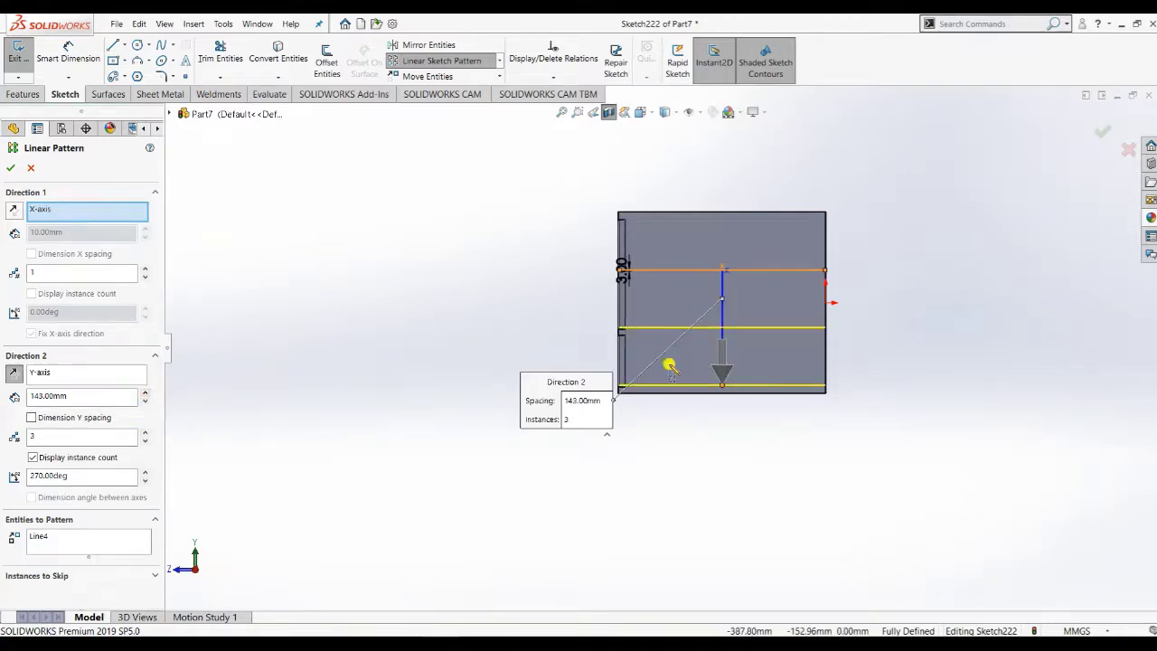
scroll(665, 361, down, 3)
scroll(655, 358, down, 2)
scroll(578, 407, down, 3)
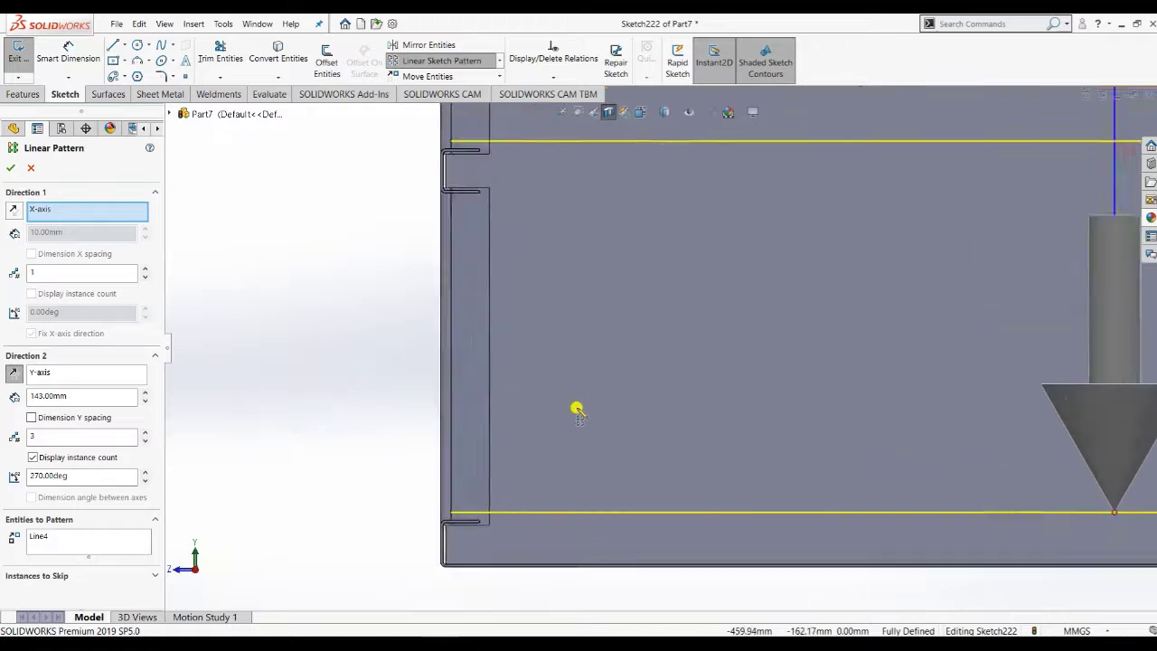
scroll(647, 395, up, 3)
scroll(654, 388, up, 2)
scroll(703, 310, down, 2)
scroll(570, 225, down, 3)
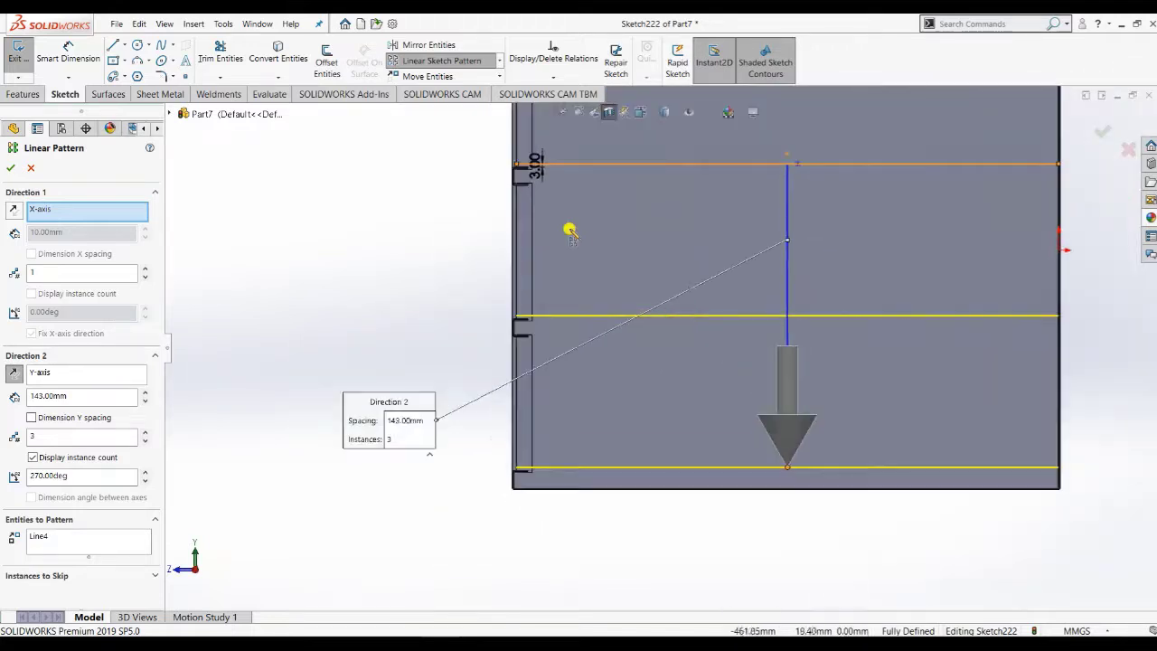
scroll(567, 234, up, 1)
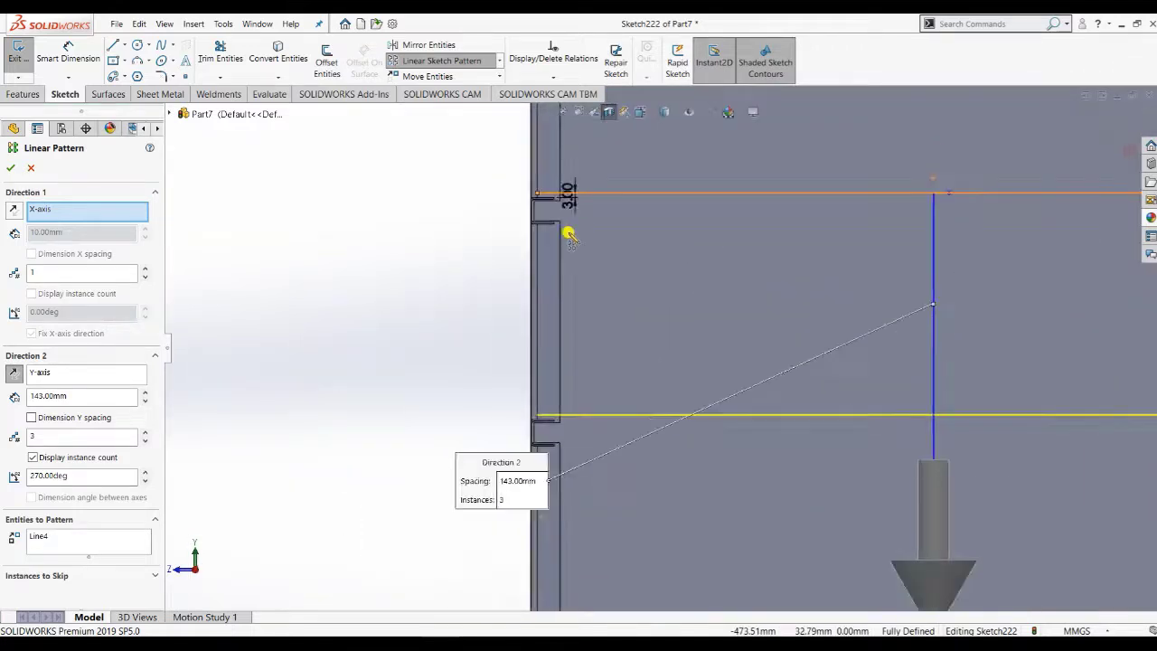
click(16, 167)
scroll(323, 240, up, 4)
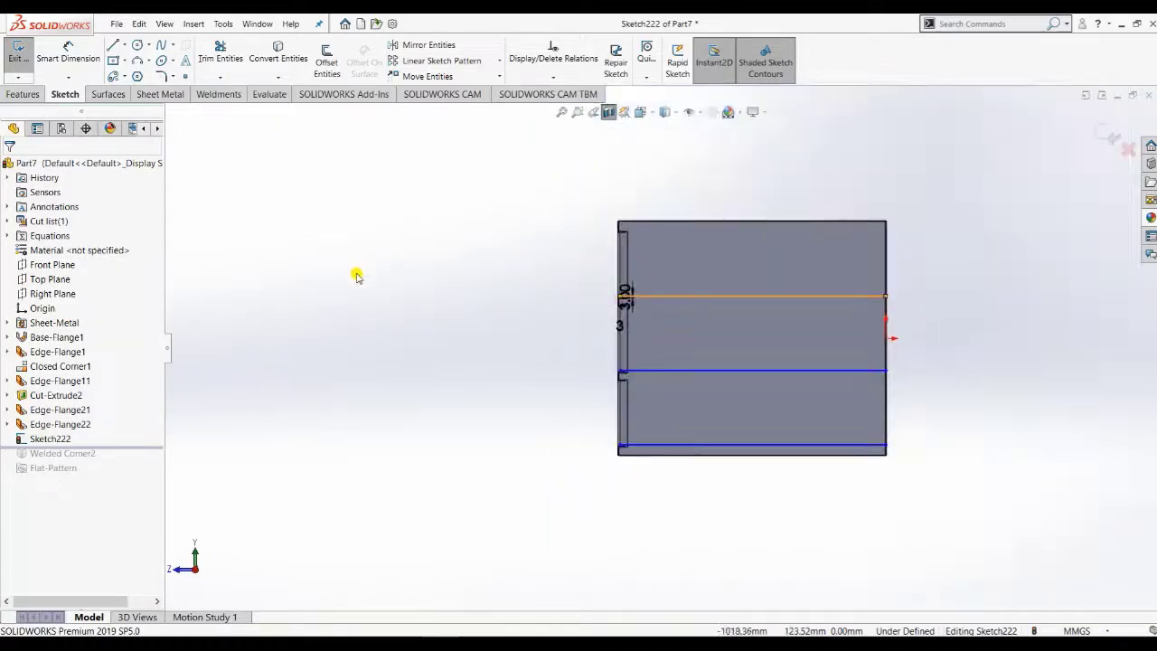
Set up a blind Surface-Extrude of the three horizontal lines at 20 mm depth and check its reach against the front flanges
middle_drag(385, 299, 421, 335)
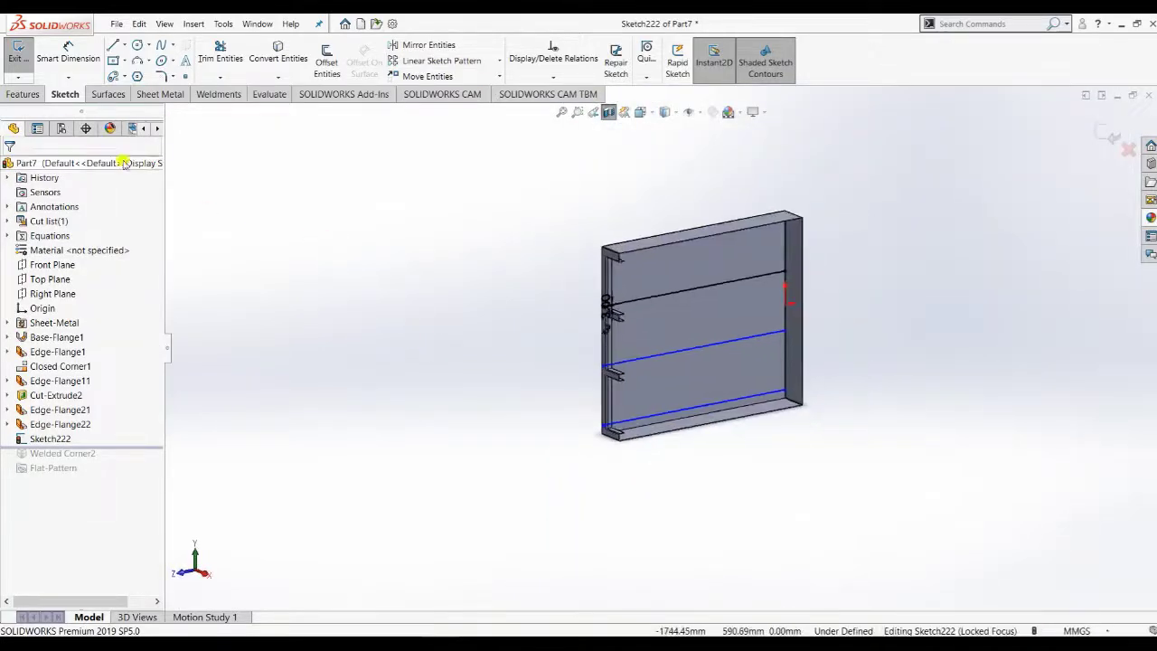
click(22, 94)
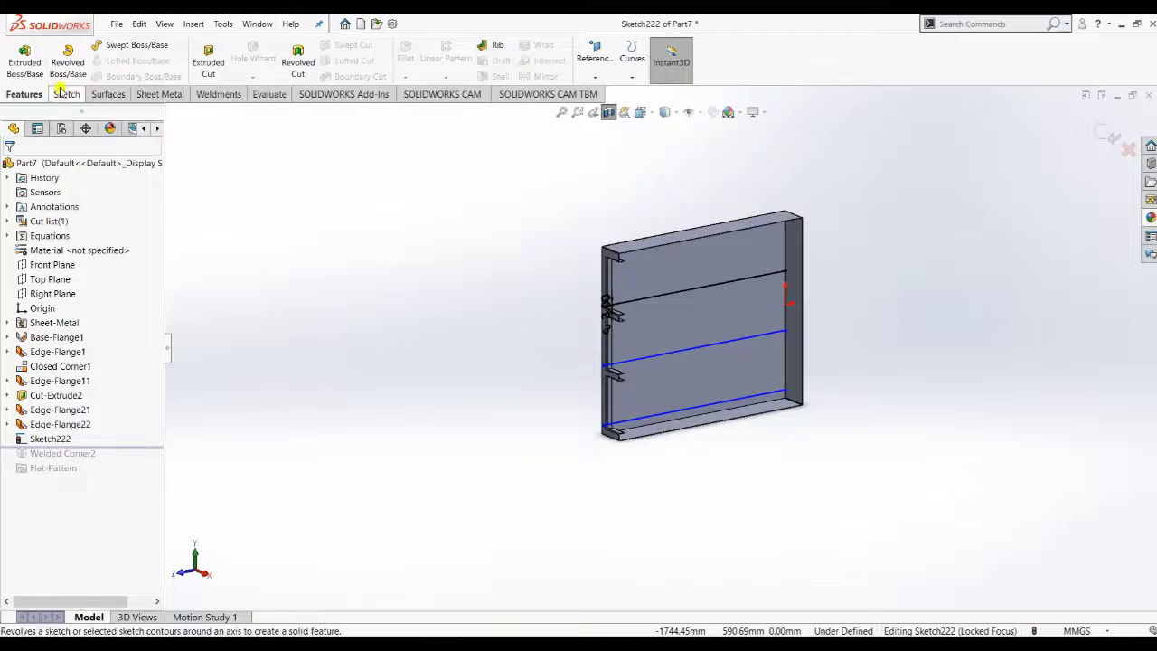
click(108, 94)
click(36, 64)
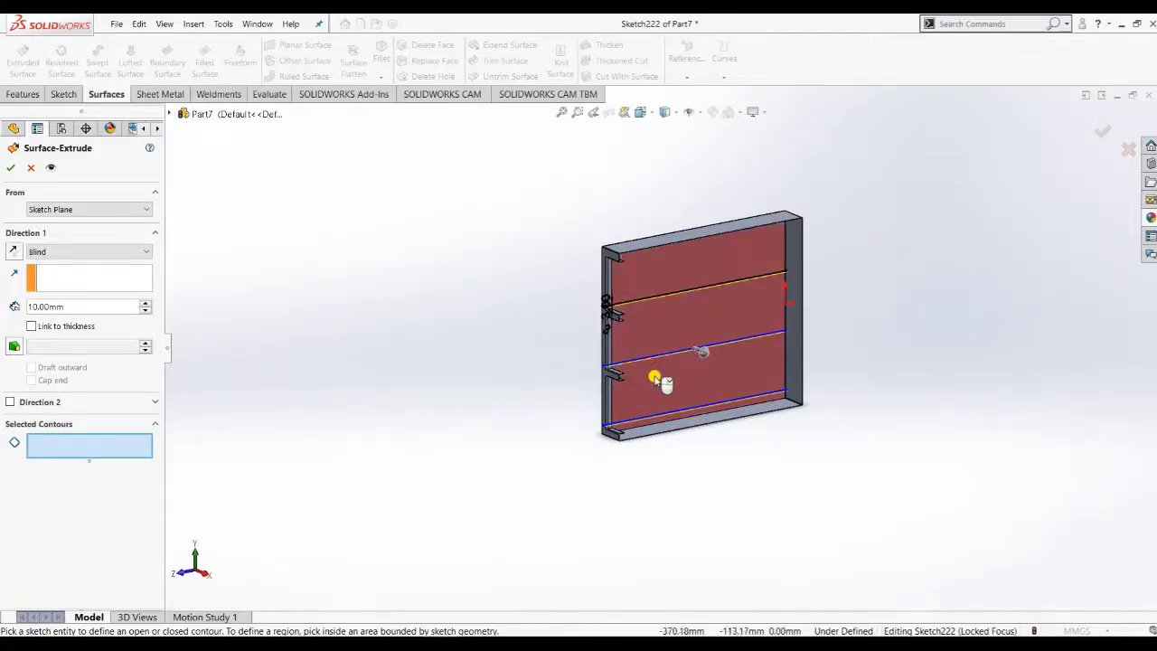
scroll(656, 380, down, 5)
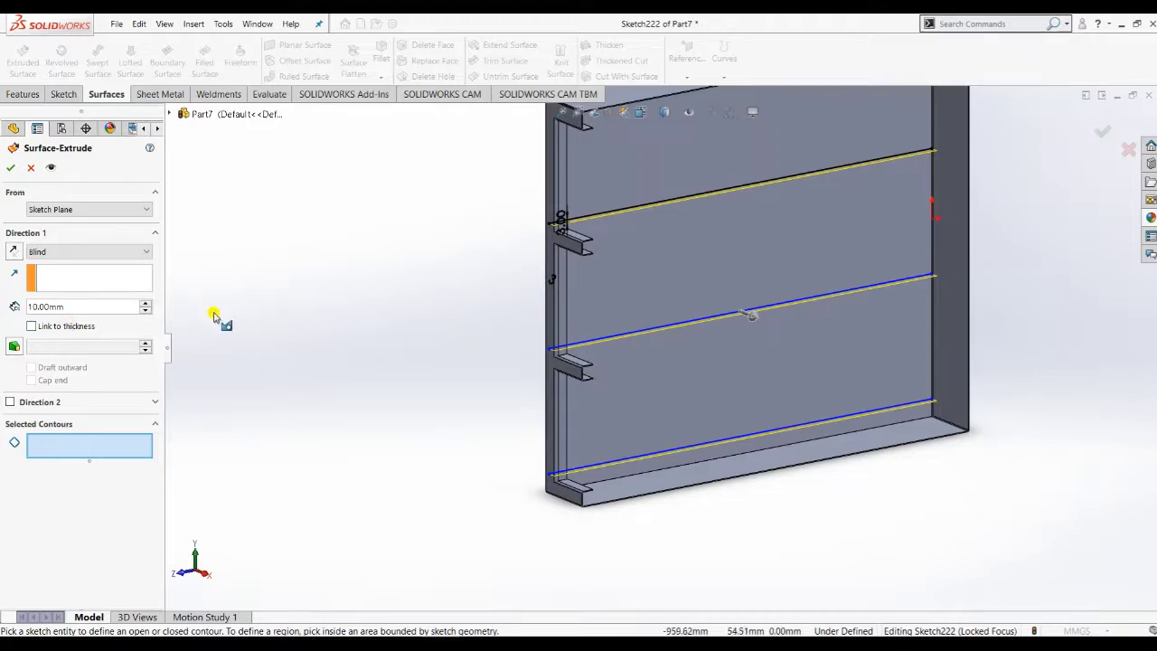
mouse_move(268, 331)
middle_down()
mouse_move(290, 326)
mouse_move(486, 392)
mouse_move(519, 353)
mouse_move(537, 370)
mouse_move(531, 335)
mouse_move(542, 340)
middle_up()
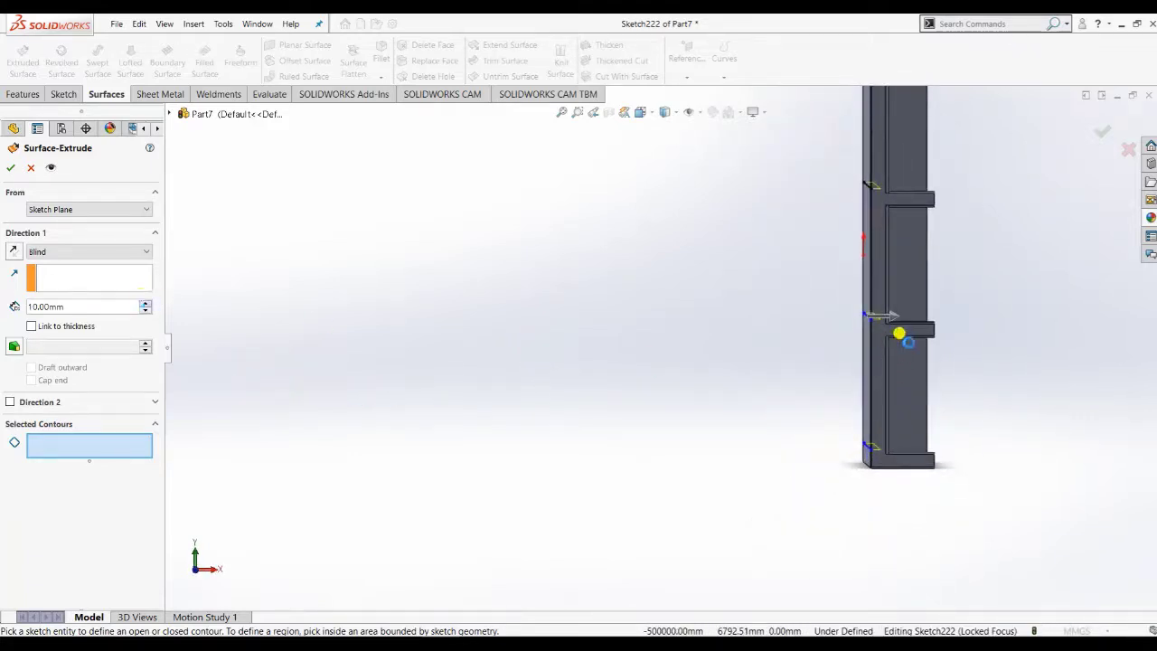
scroll(945, 321, down, 6)
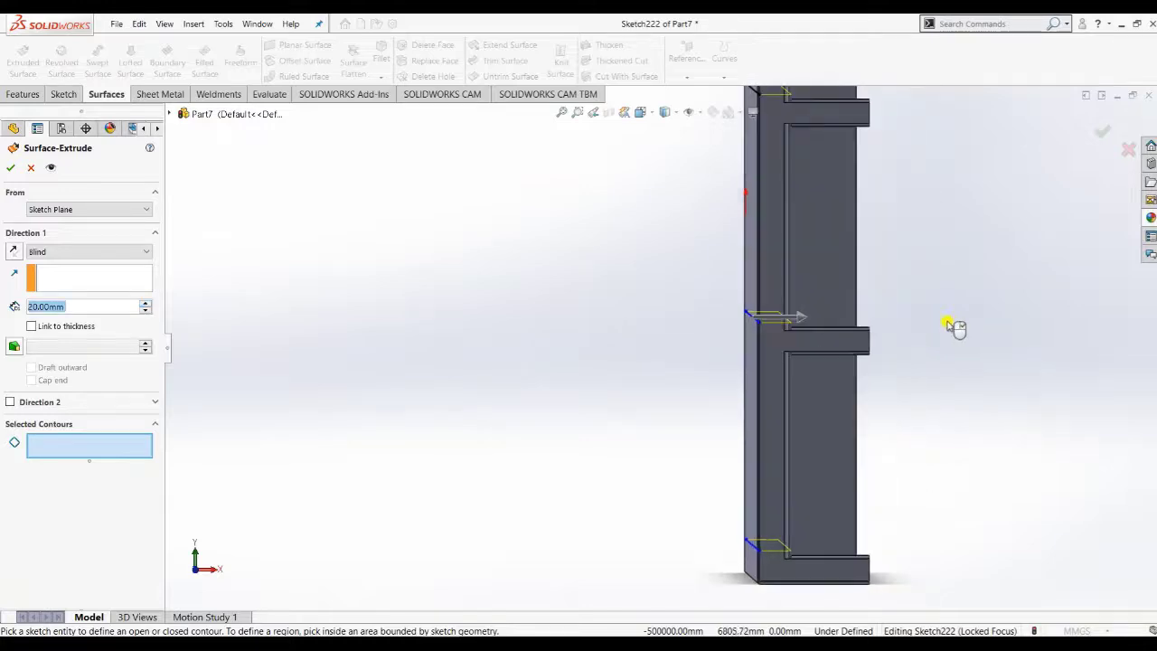
middle_drag(769, 330, 741, 336)
mouse_move(390, 475)
middle_down()
mouse_move(503, 479)
mouse_move(485, 470)
middle_up()
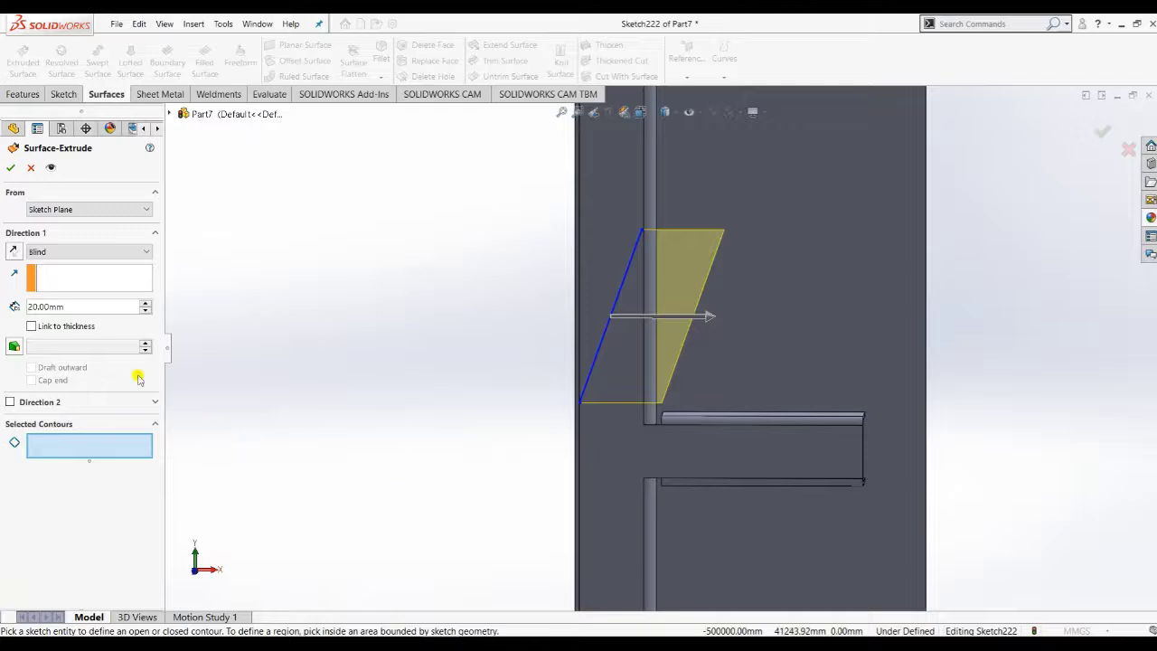
Set the surface extrusion depth to 23 mm and apply it to the three lines
drag(86, 308, 35, 305)
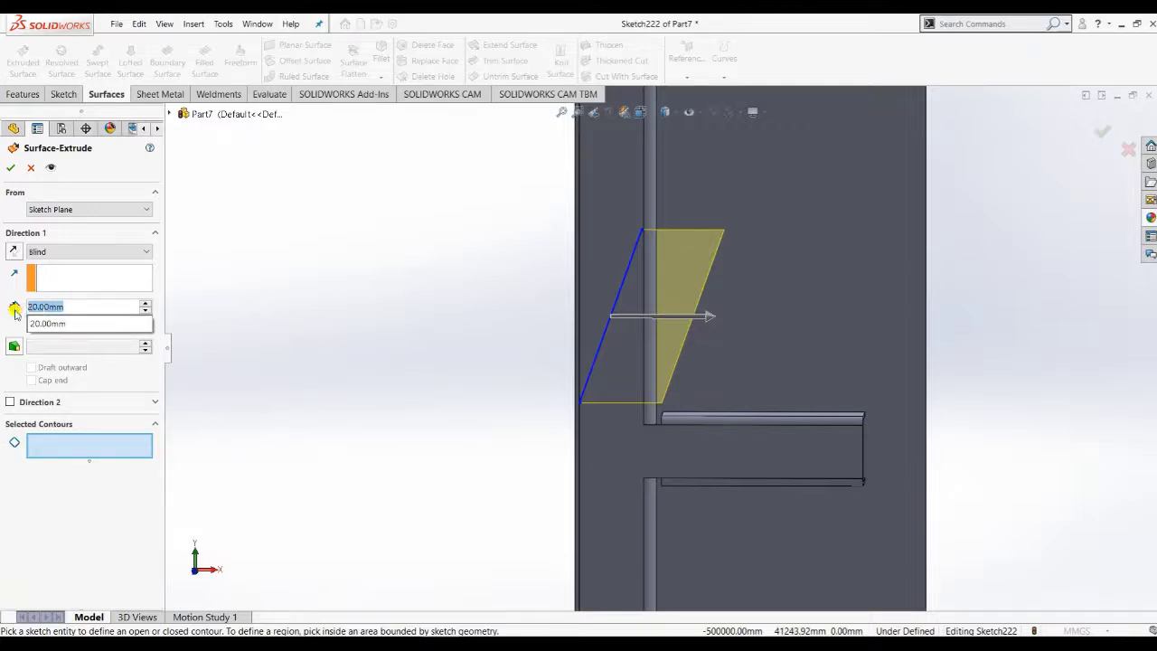
text(23)
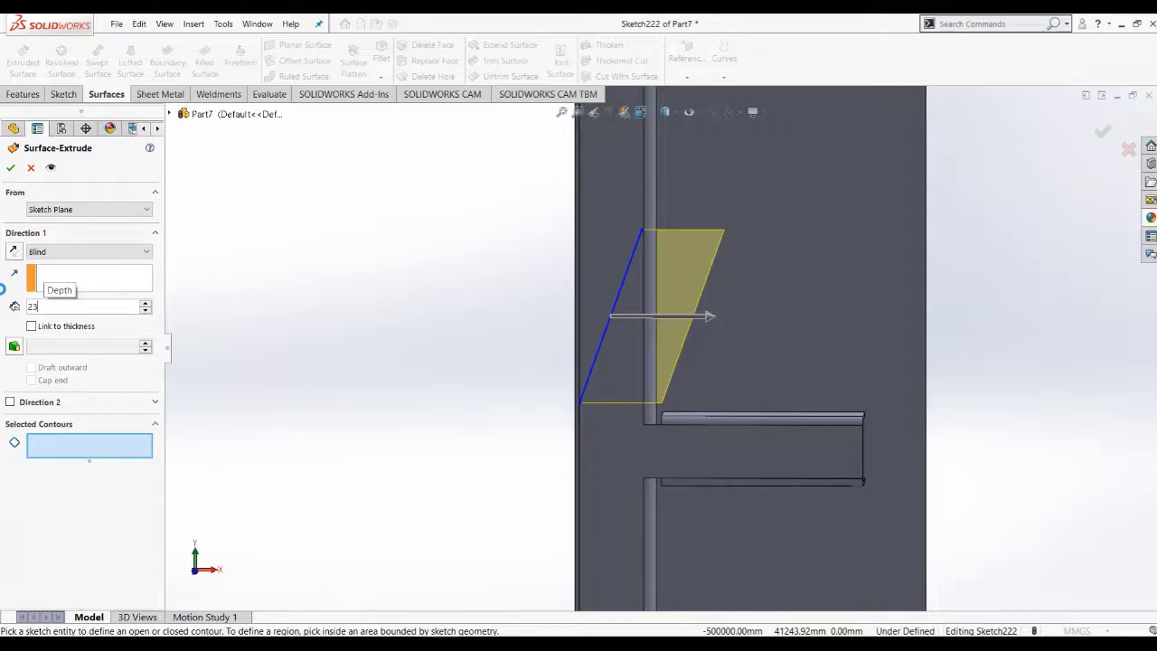
key(Return)
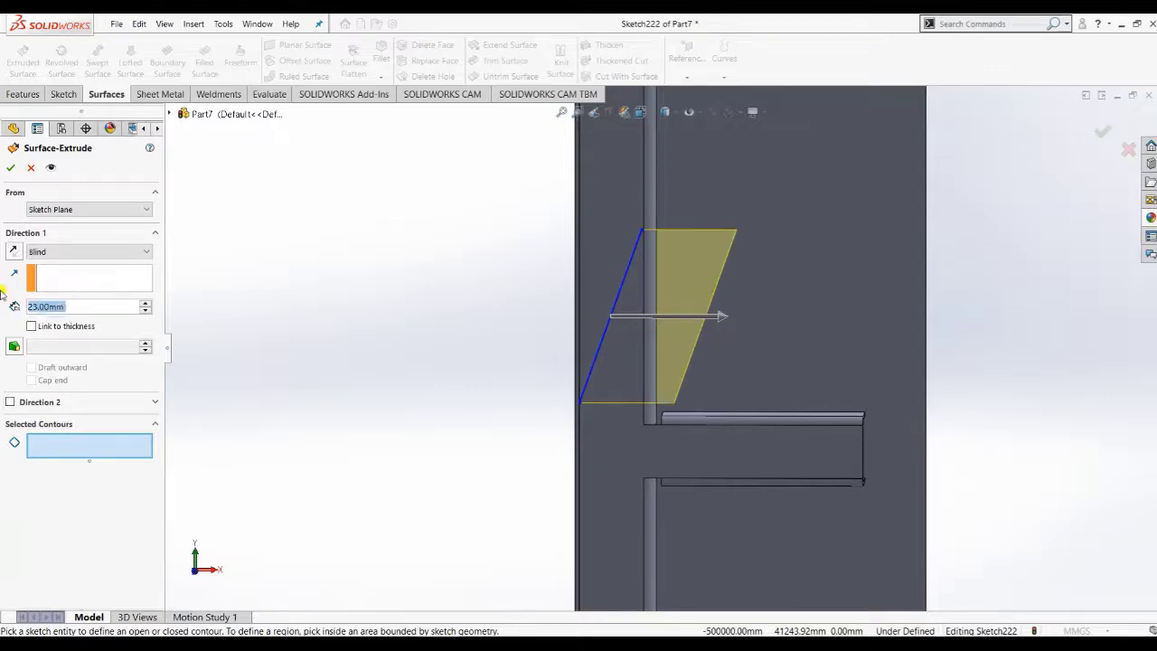
click(10, 167)
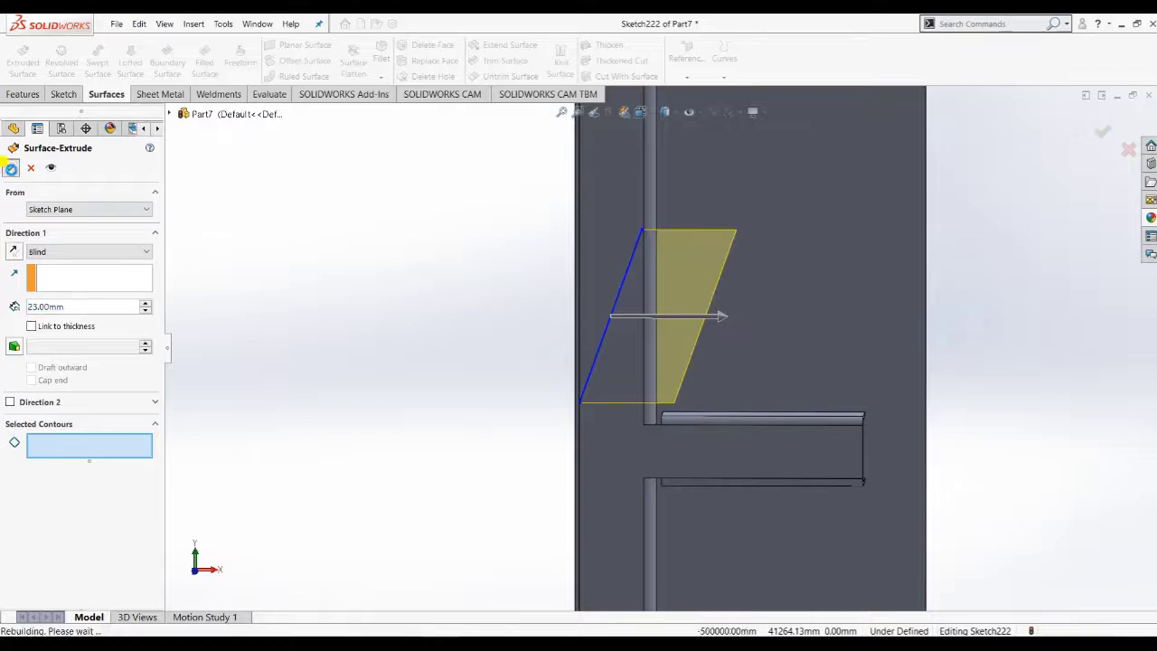
Examine the three extruded ledge surfaces and how their front ends sit relative to the divider flanges
key(f)
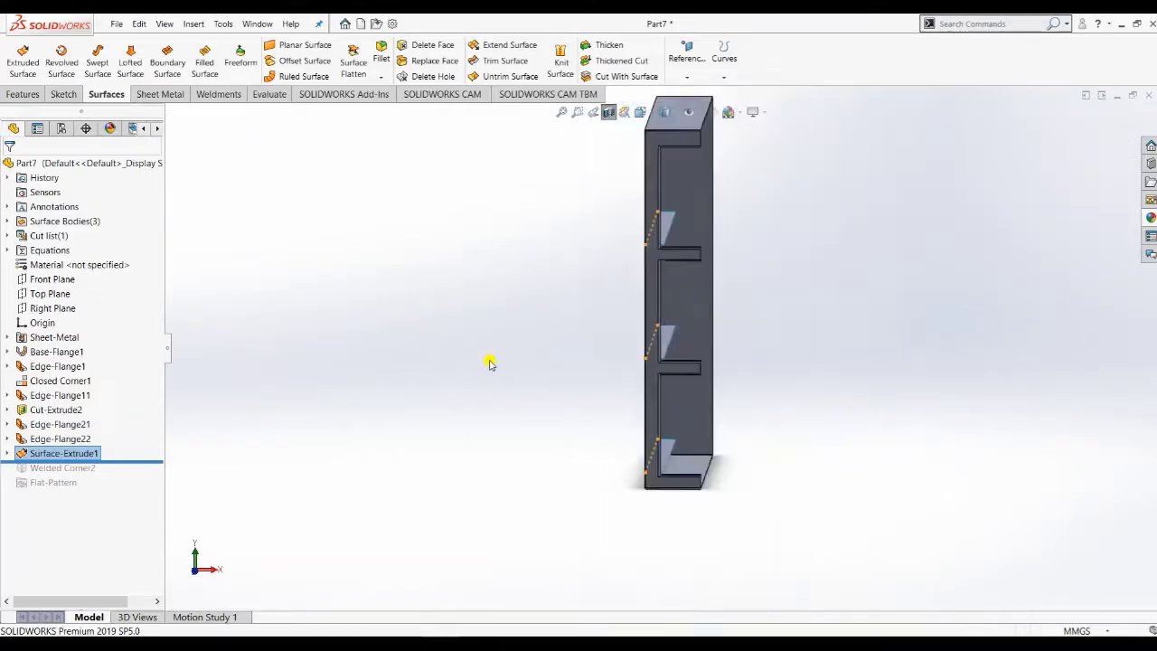
middle_drag(883, 388, 643, 328)
scroll(594, 317, down, 6)
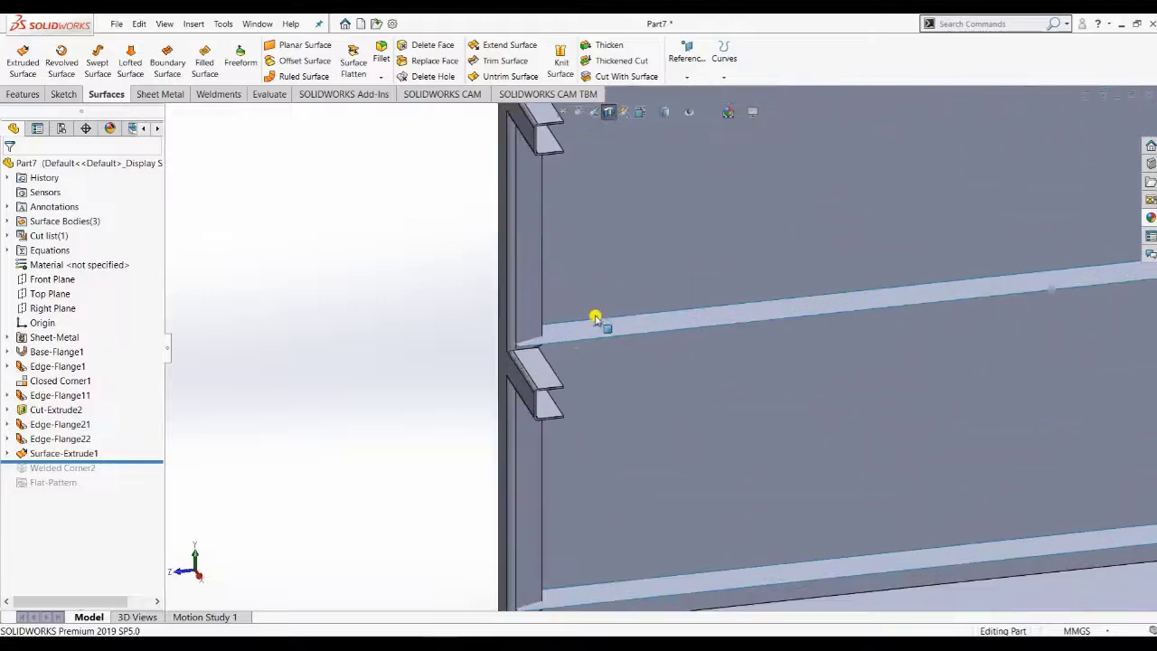
scroll(550, 315, down, 3)
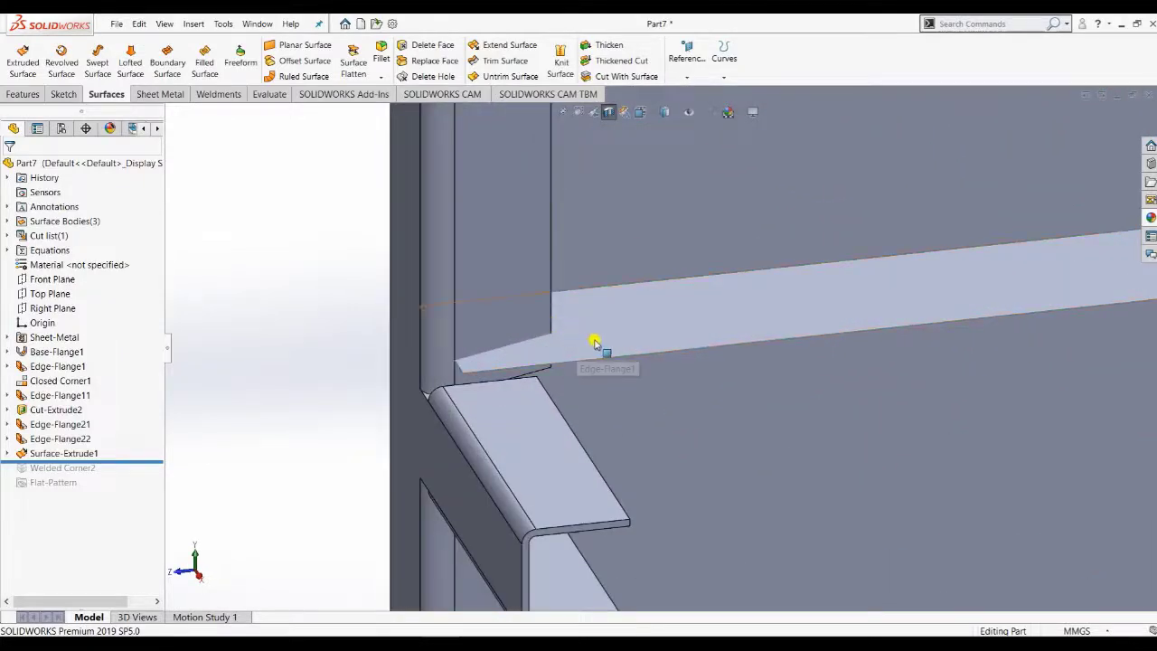
scroll(596, 341, up, 3)
scroll(596, 341, up, 8)
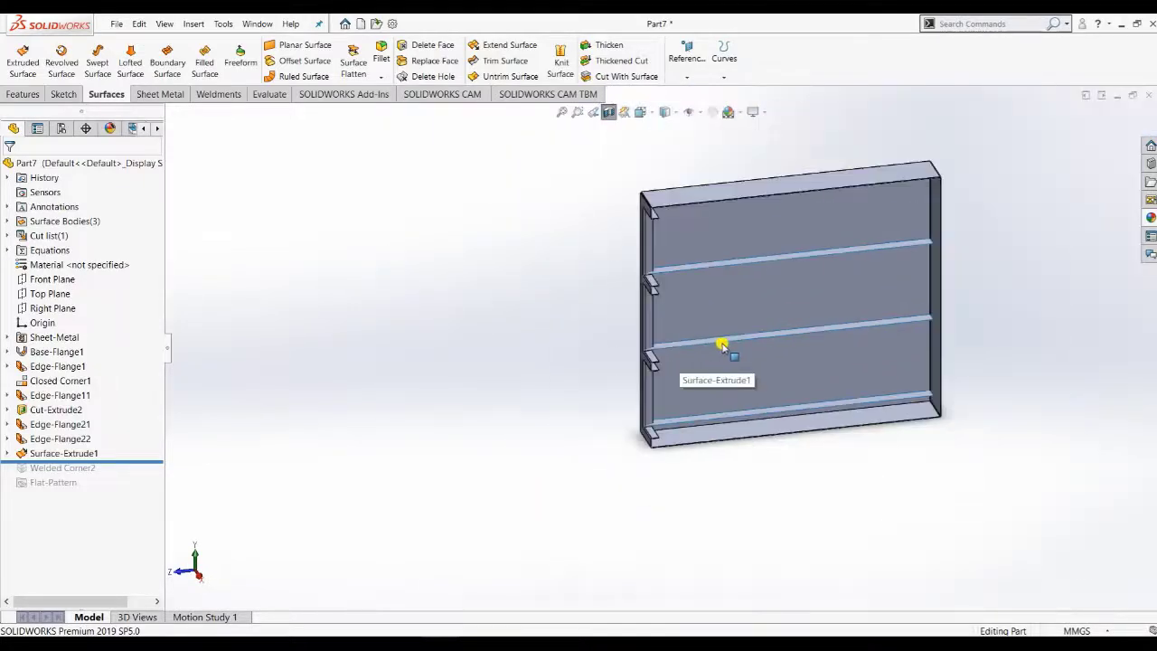
middle_drag(723, 345, 706, 374)
scroll(706, 374, down, 5)
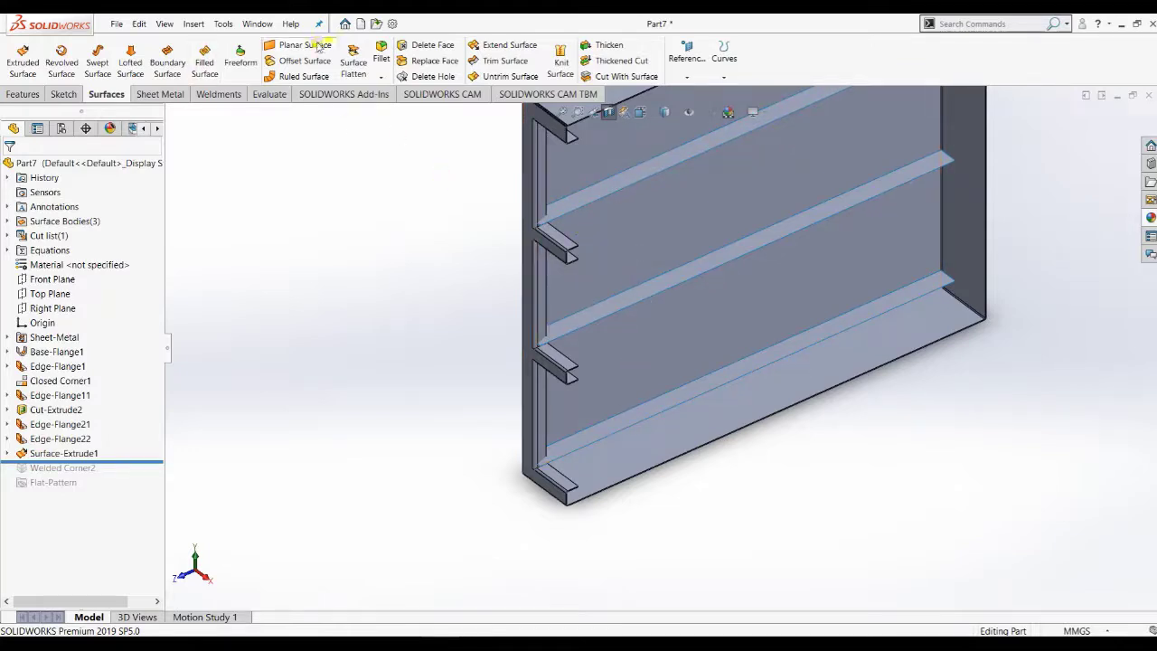
Set up a Thicken of the uppermost ledge surface toward its underside with a thickness of 0.5 mm
click(587, 47)
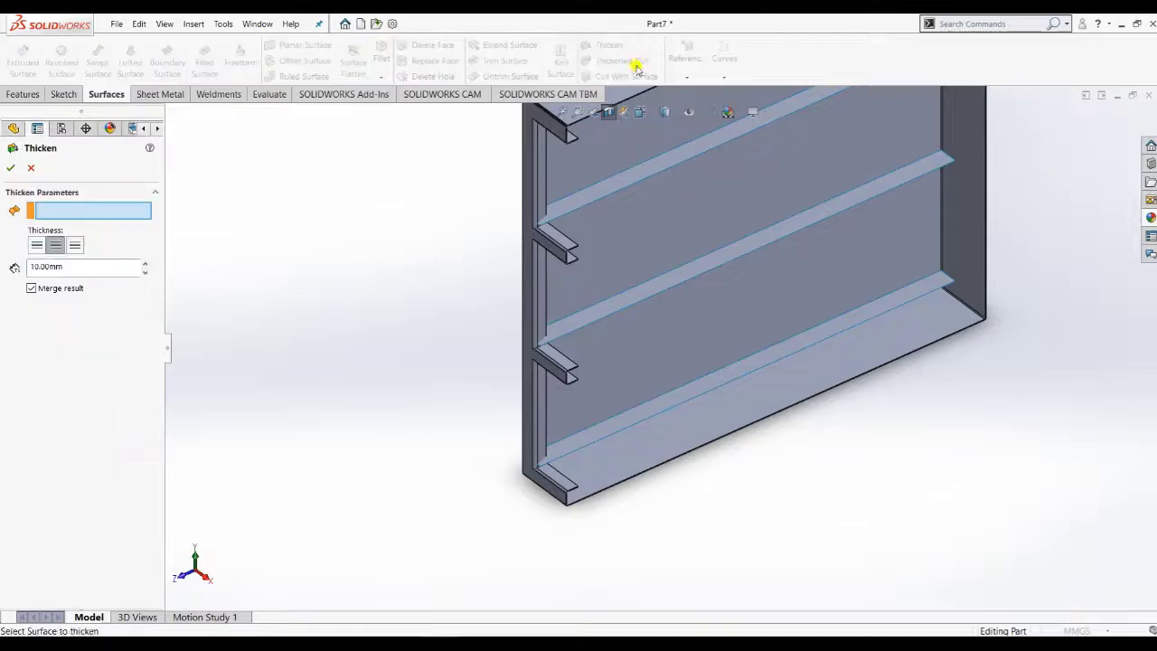
click(667, 181)
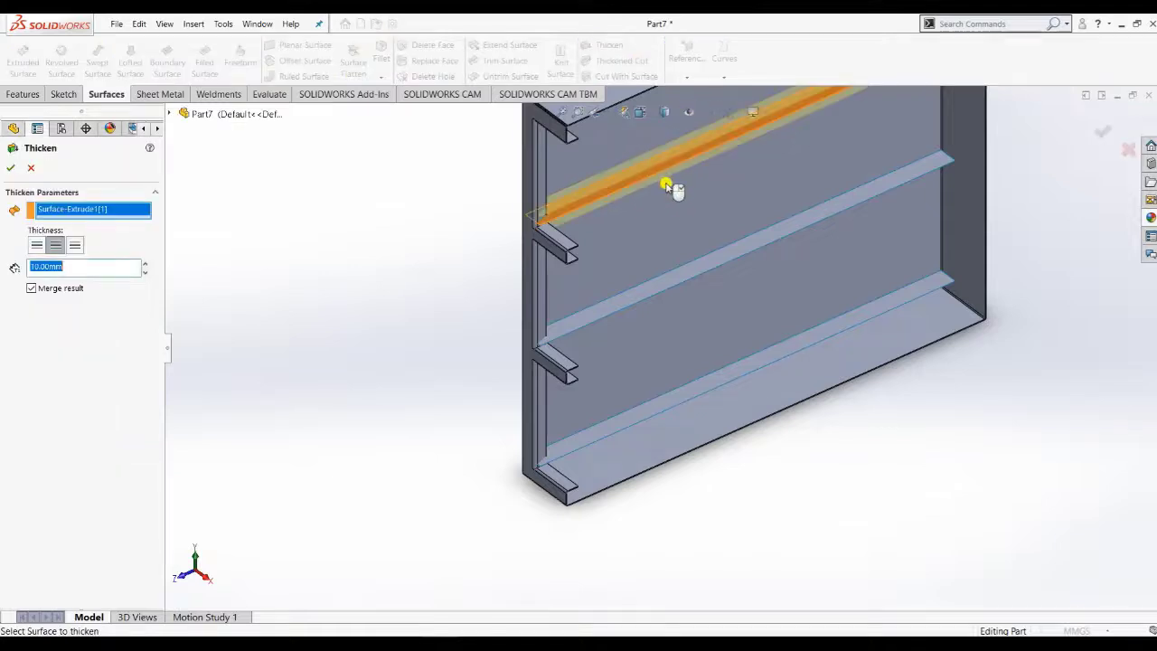
click(37, 245)
middle_drag(378, 261, 361, 201)
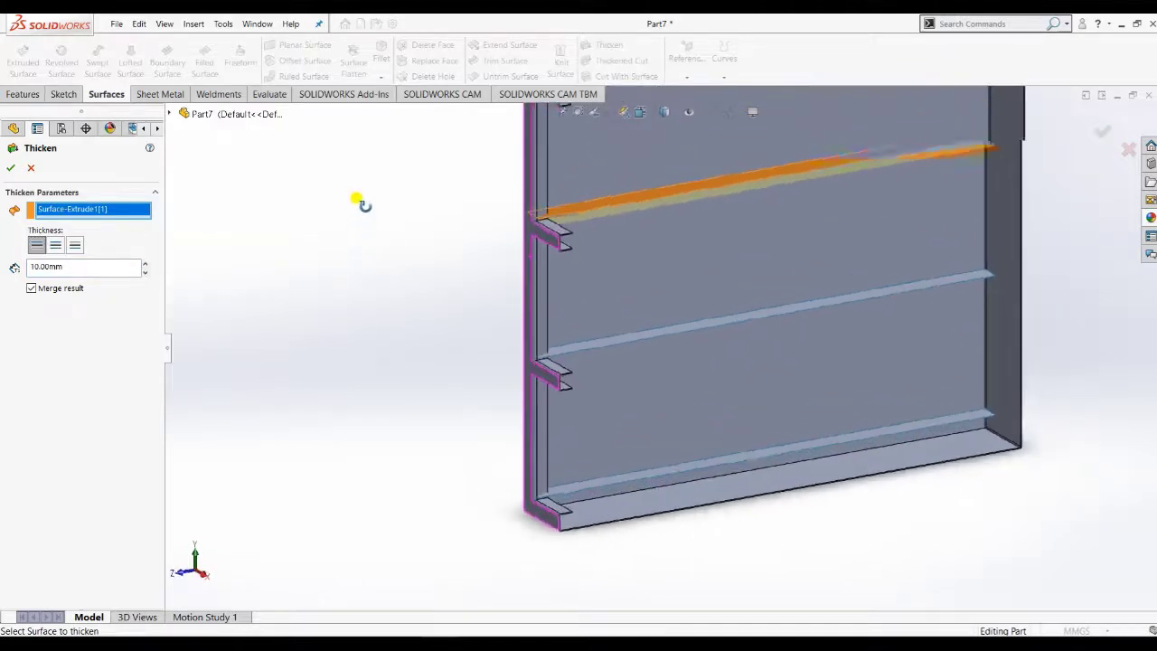
drag(75, 265, 13, 269)
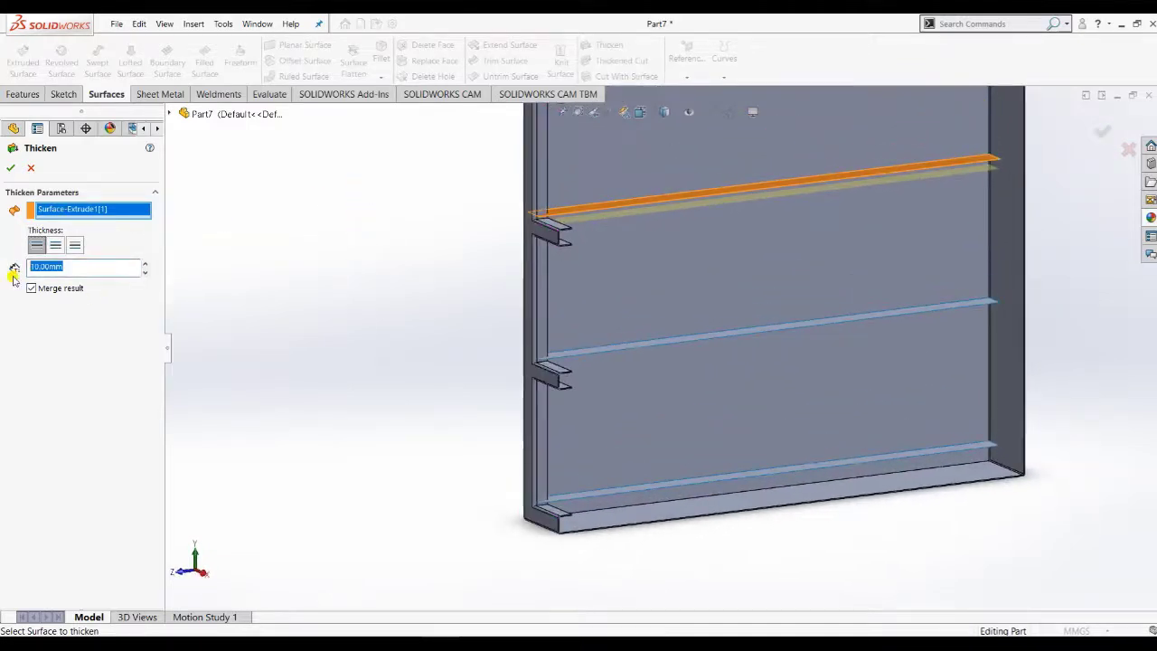
text(0.5)
key(Return)
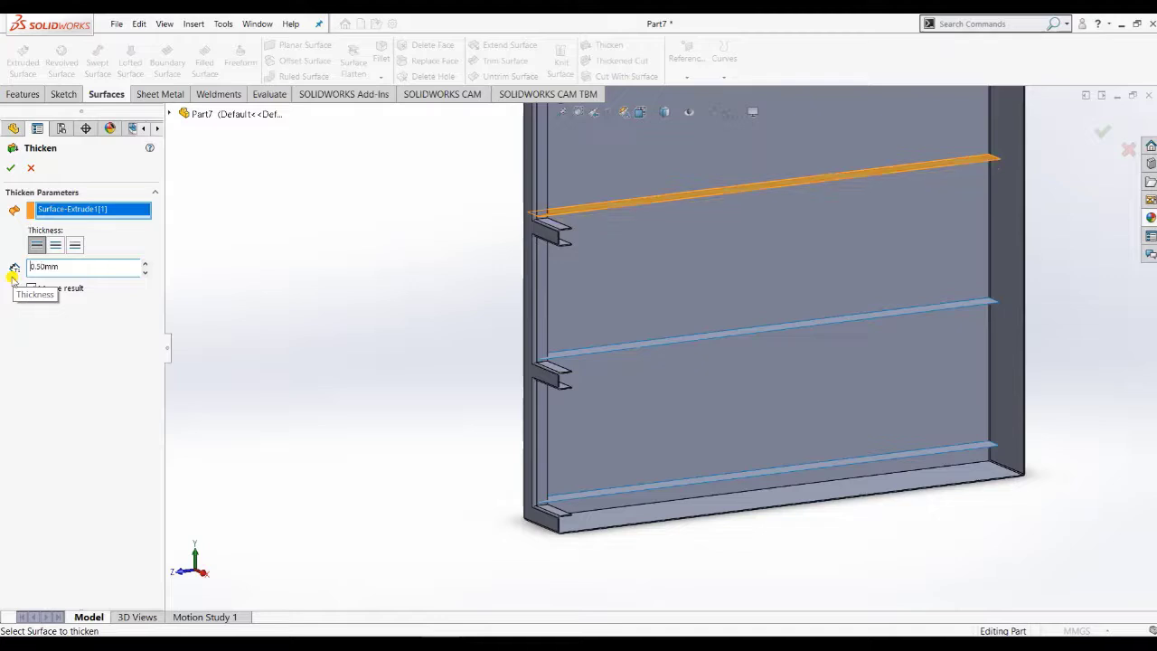
Set the upper ledge's thickness to 1 mm, check its clearance above the divider flange, and apply the Thicken
scroll(696, 209, down, 3)
scroll(493, 251, down, 3)
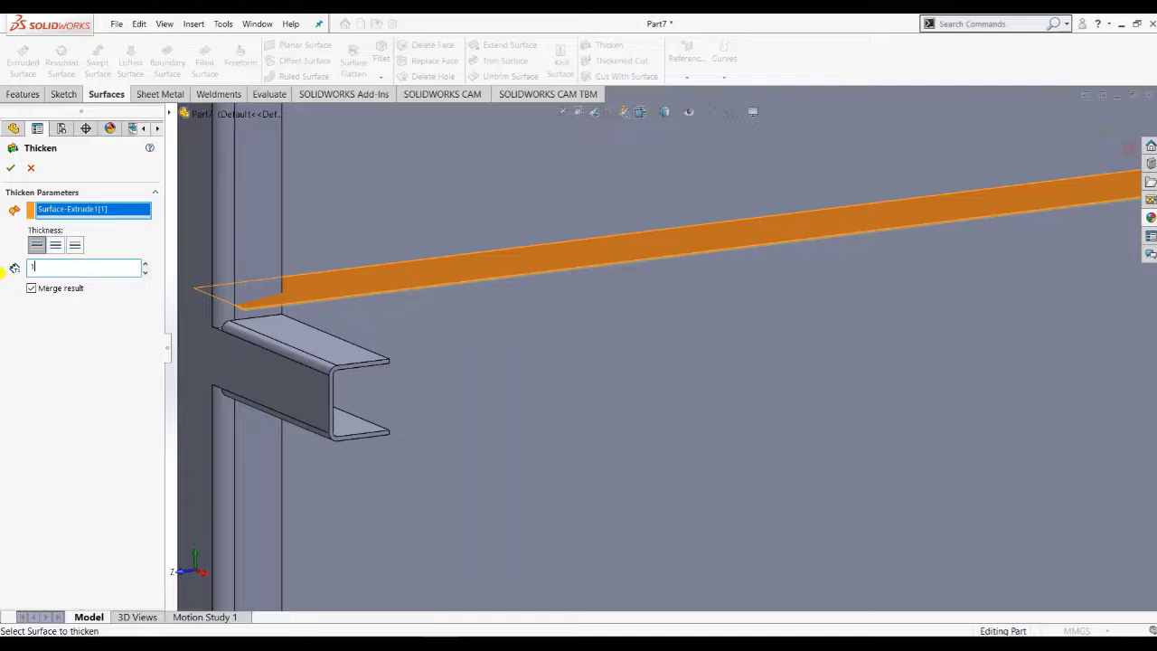
key(Return)
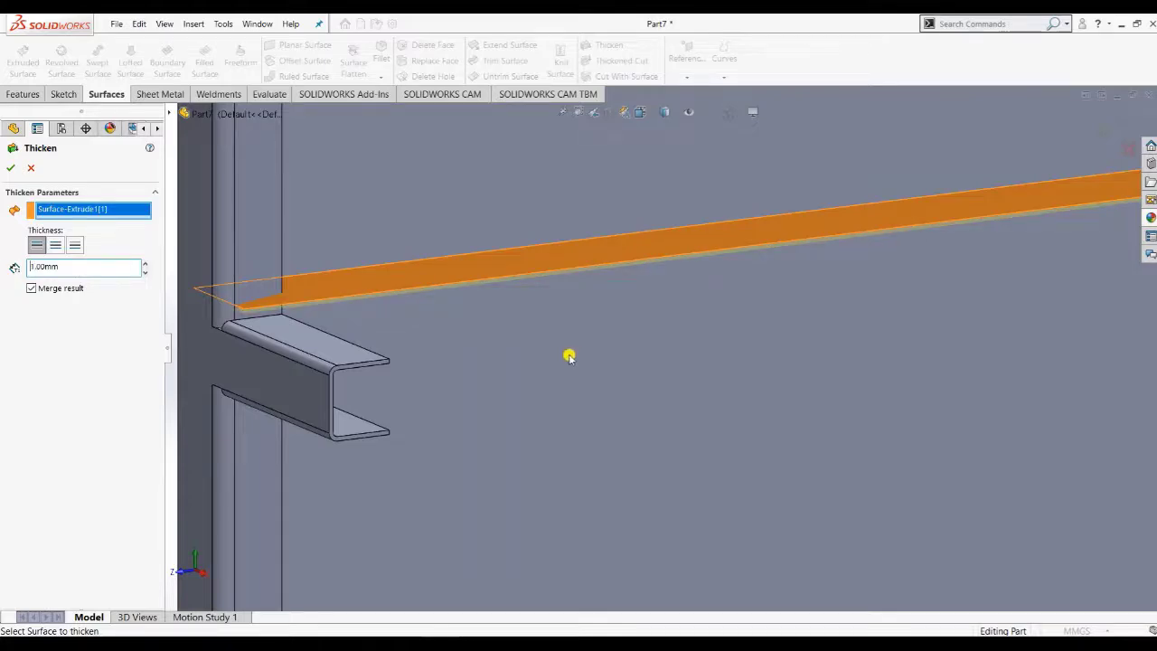
scroll(569, 355, up, 5)
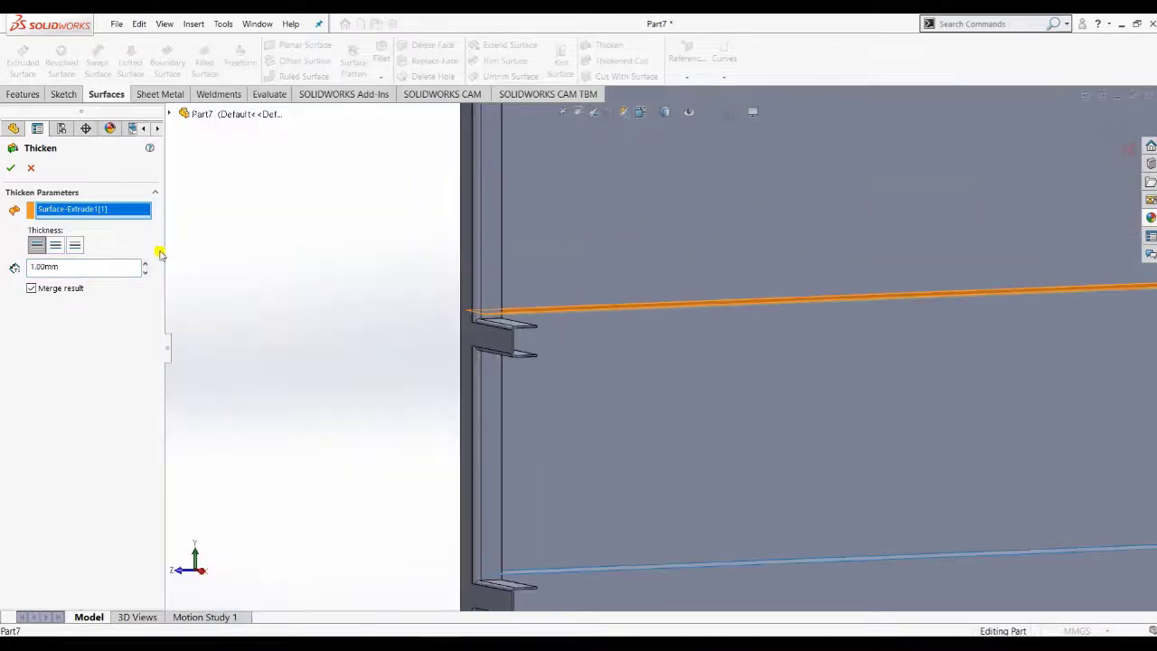
scroll(496, 338, down, 5)
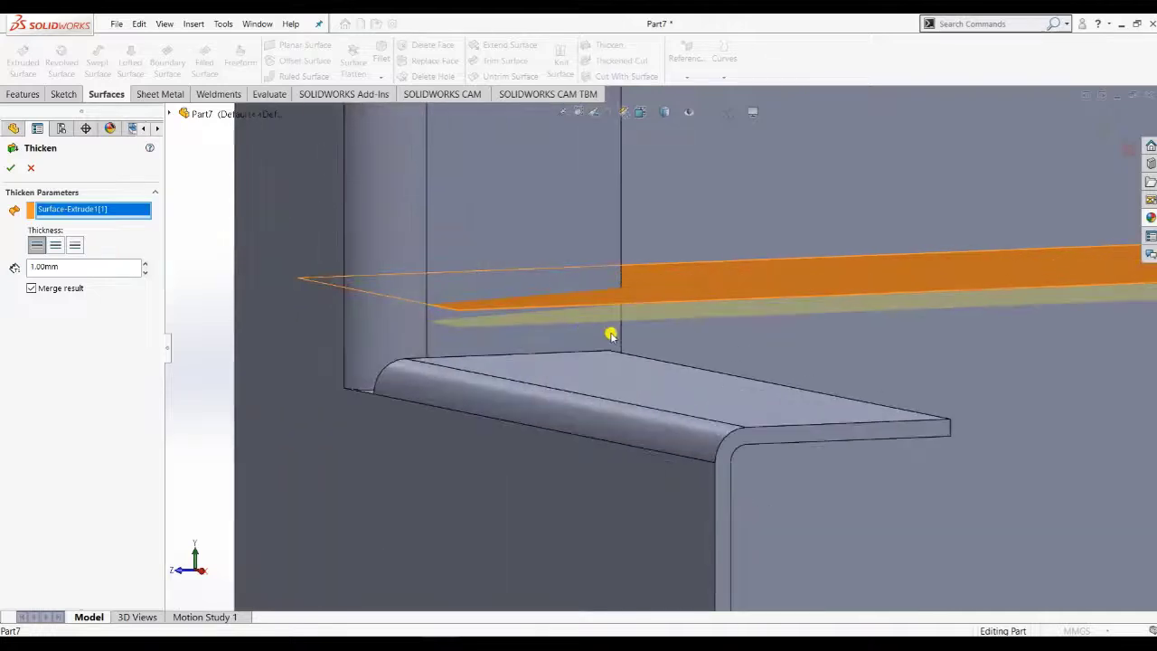
key(ctrl+1)
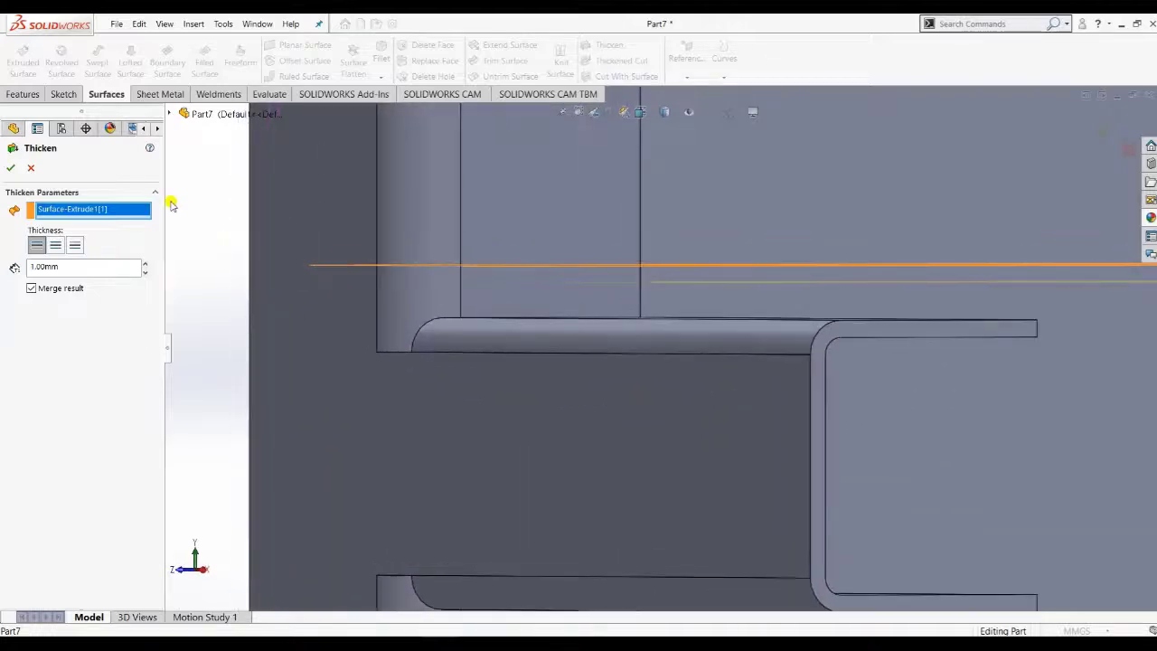
click(9, 170)
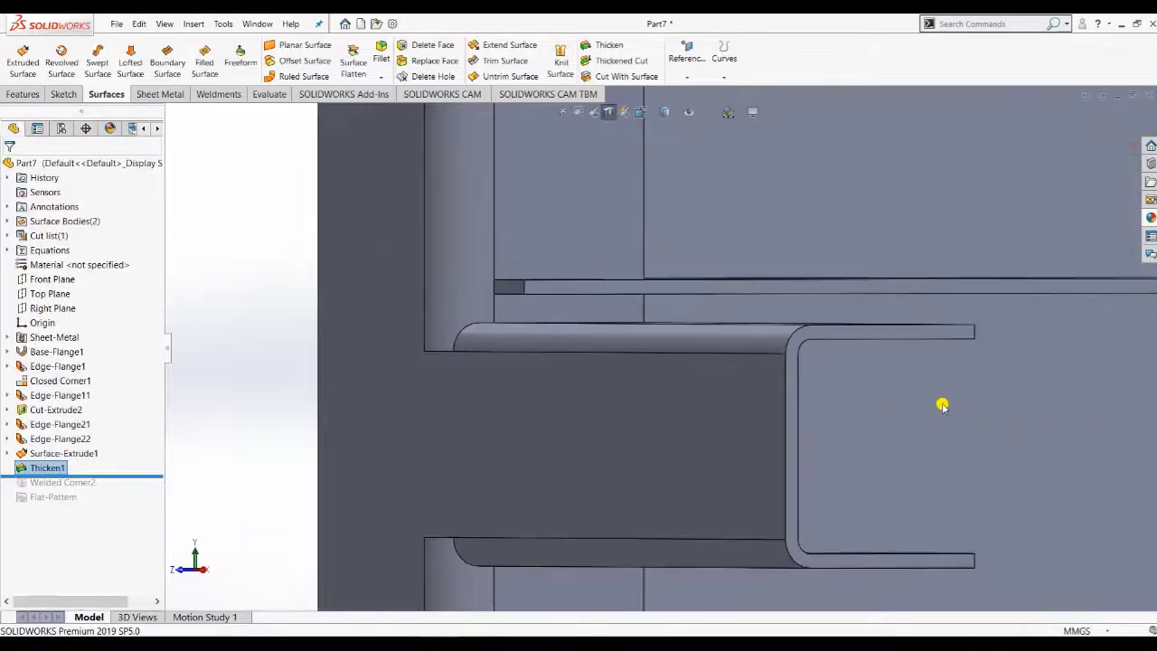
Thicken the middle ledge surface by 1 mm toward its underside, merged with the cabinet body
scroll(935, 402, up, 5)
scroll(940, 405, up, 3)
middle_drag(940, 405, 762, 486)
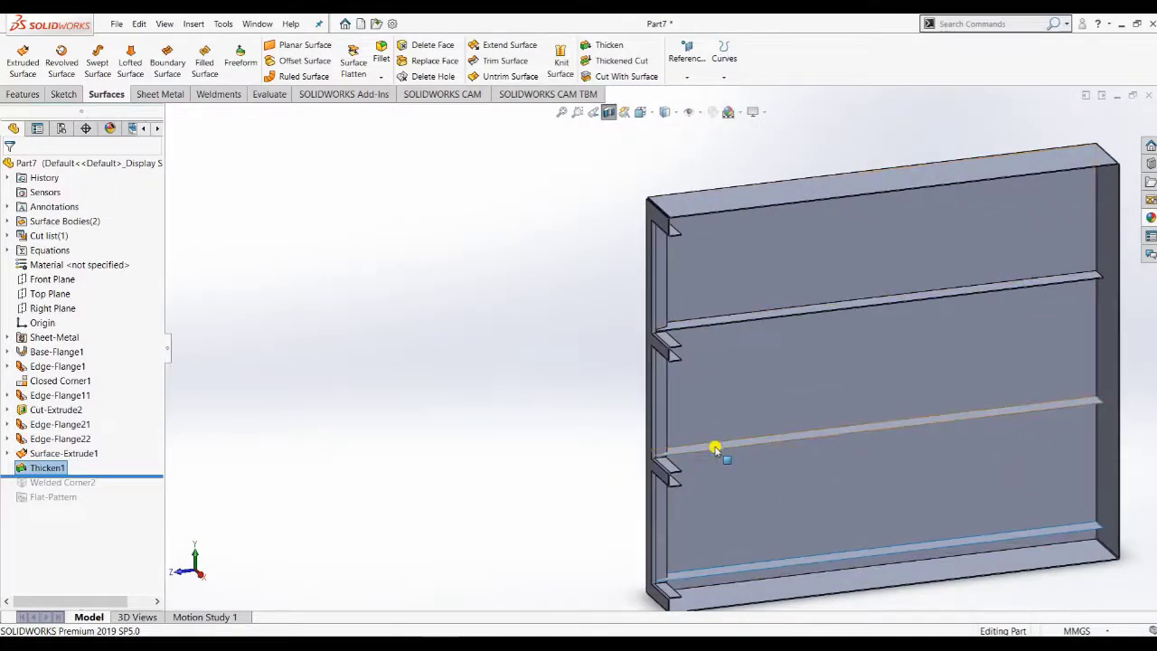
click(602, 45)
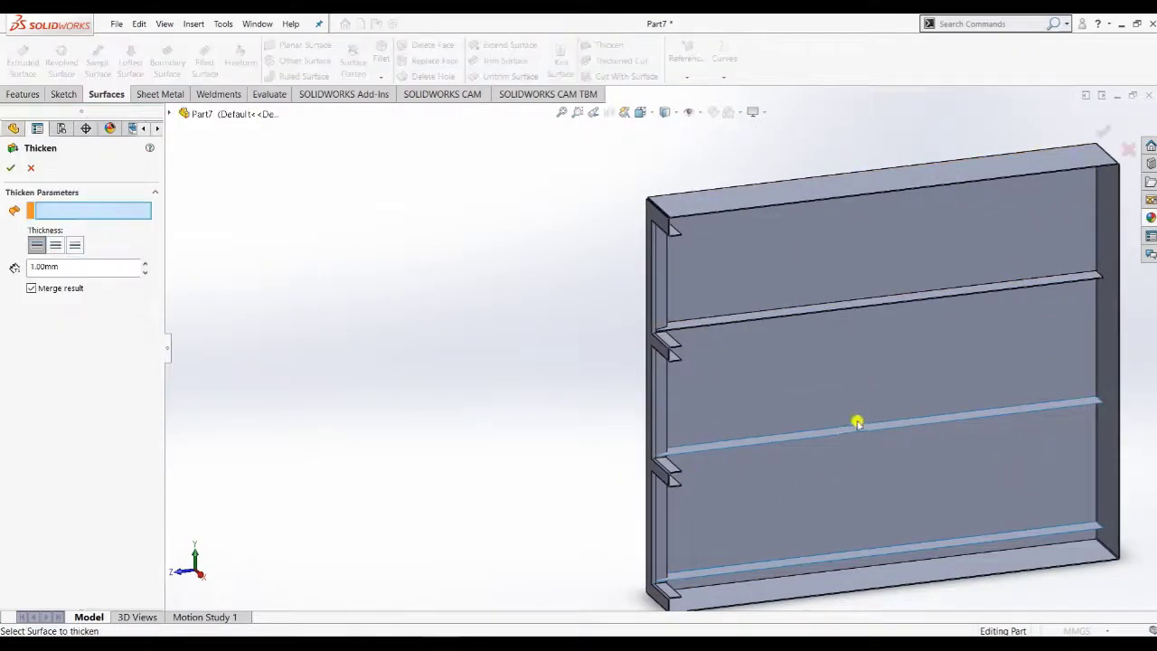
click(765, 445)
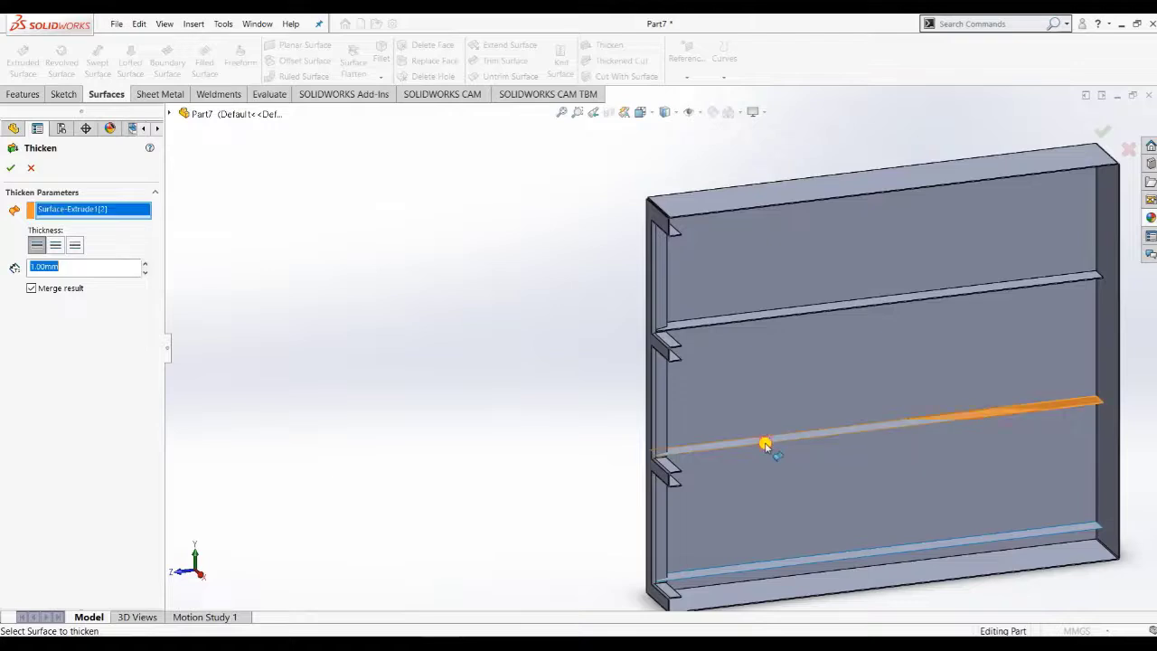
click(11, 171)
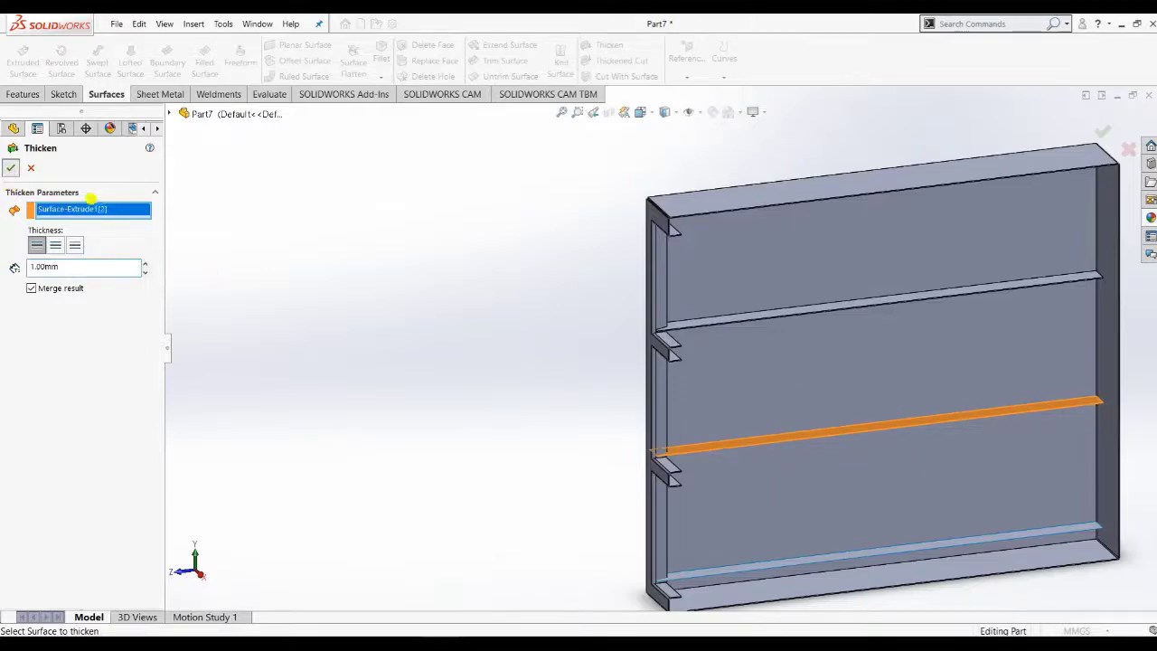
Thicken the lowest ledge surface by 1 mm toward its underside, merged with the cabinet body
scroll(708, 536, down, 3)
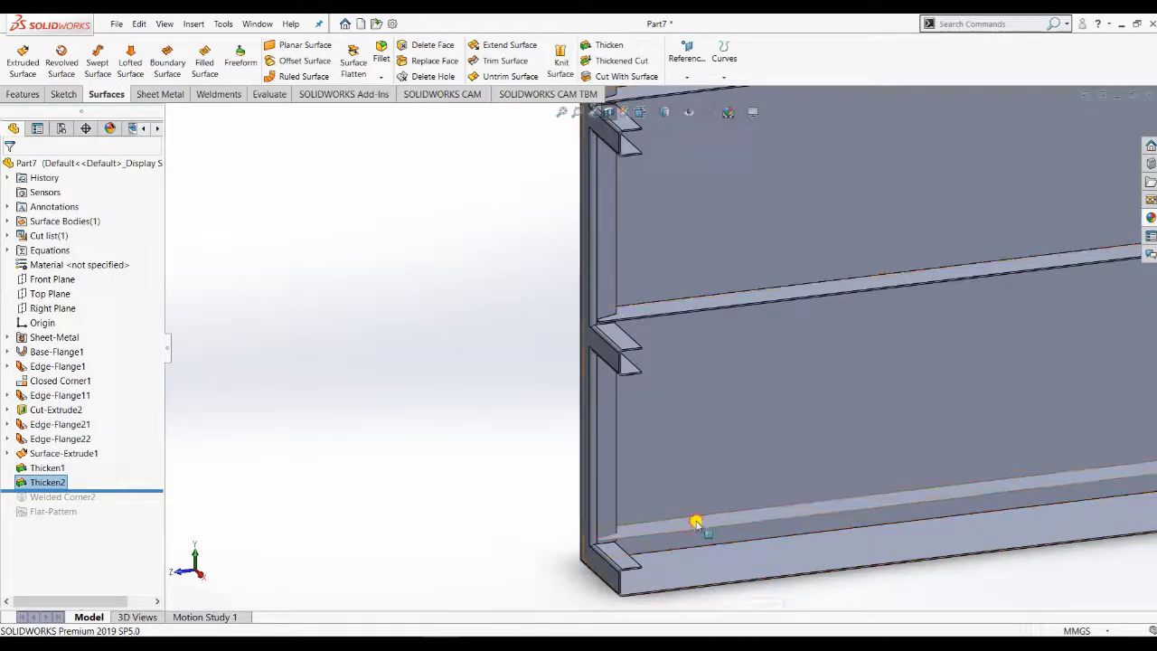
click(697, 525)
click(610, 45)
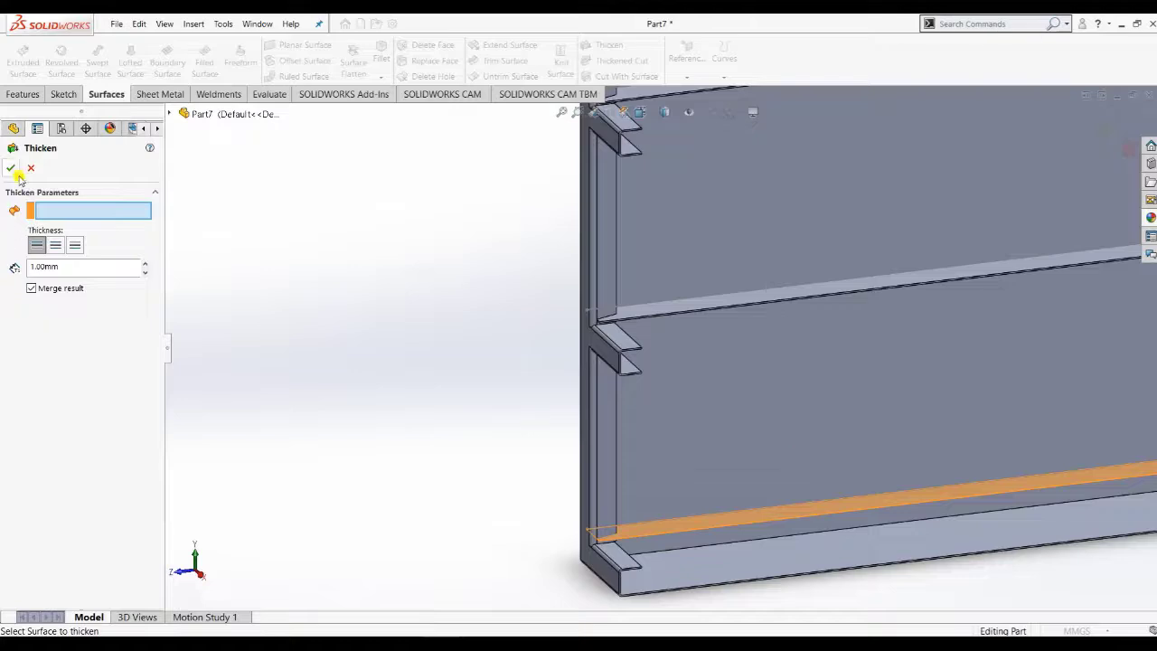
click(12, 169)
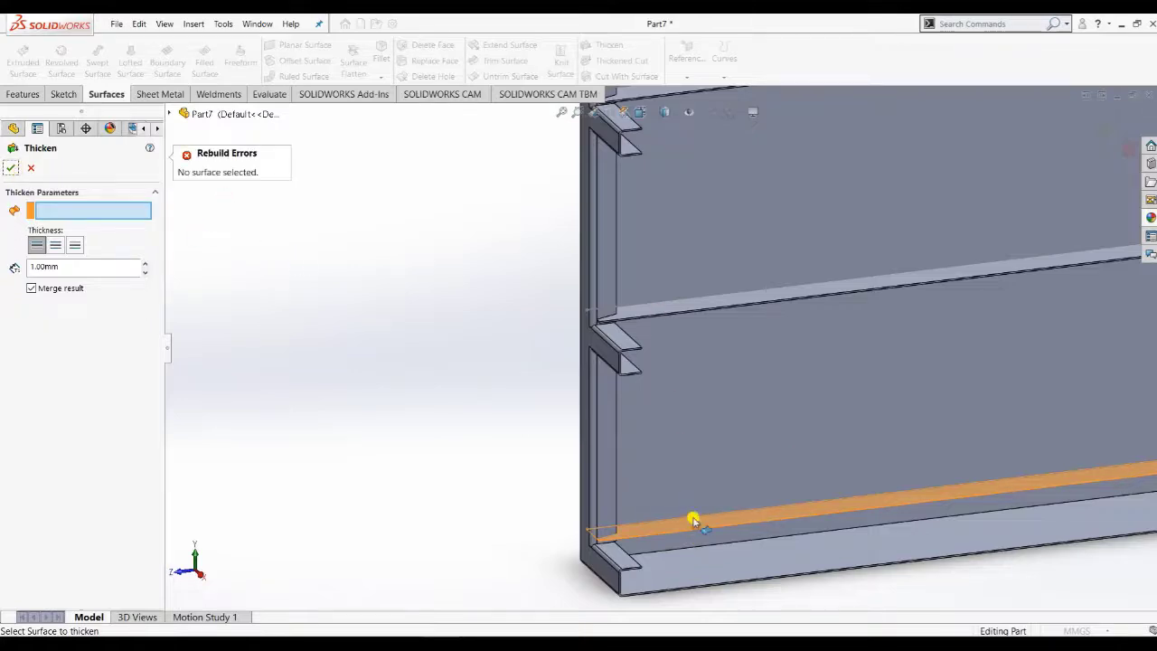
click(690, 520)
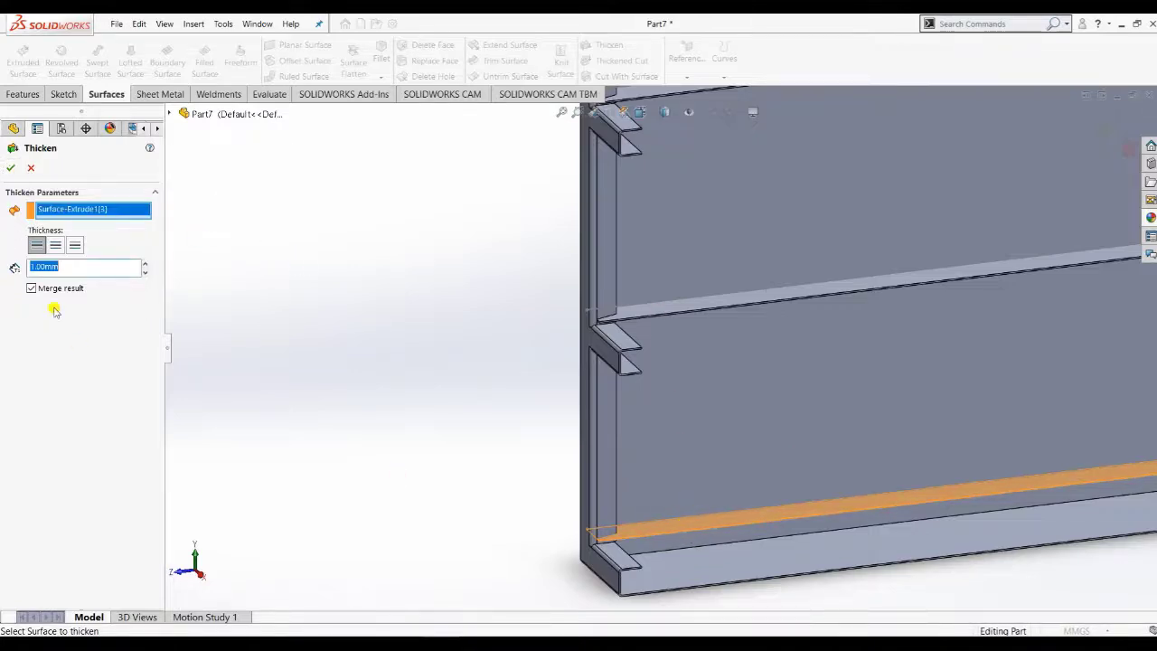
click(11, 169)
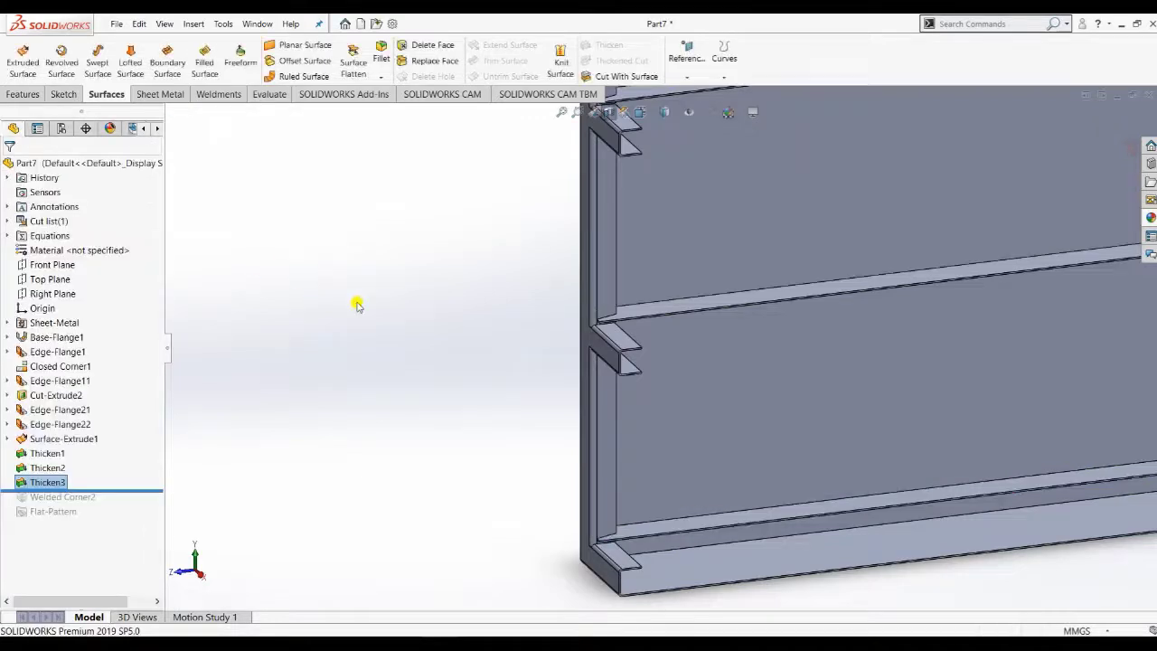
Turn off the section view and show the whole cabinet with its three front openings facing forward
key(z)
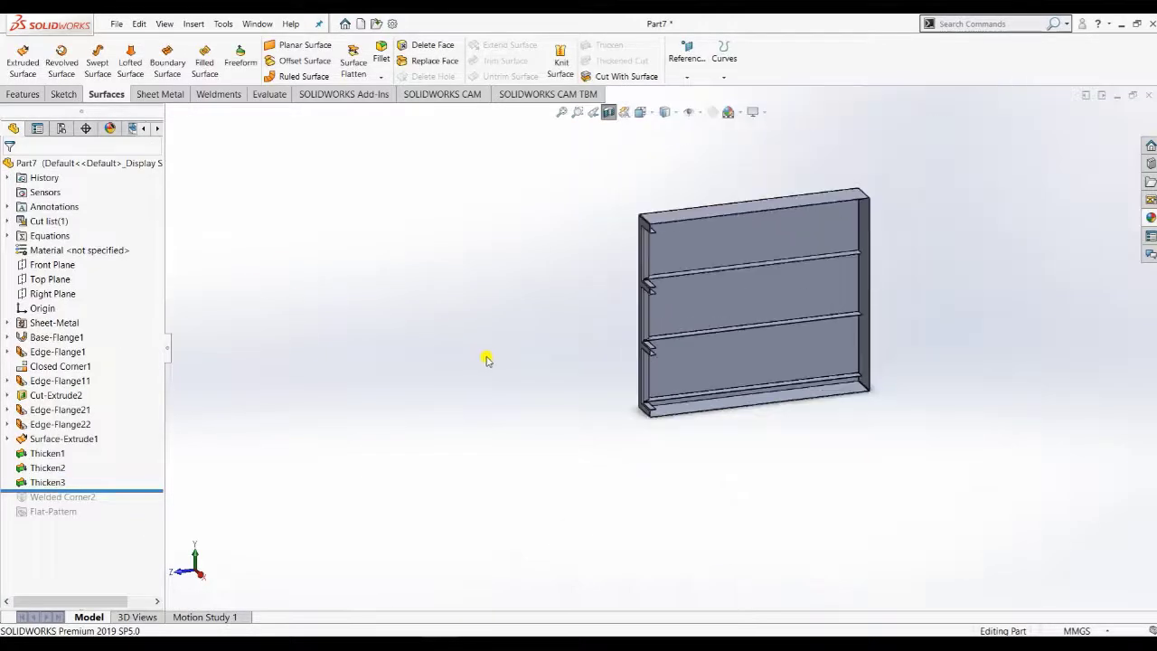
click(609, 112)
click(646, 142)
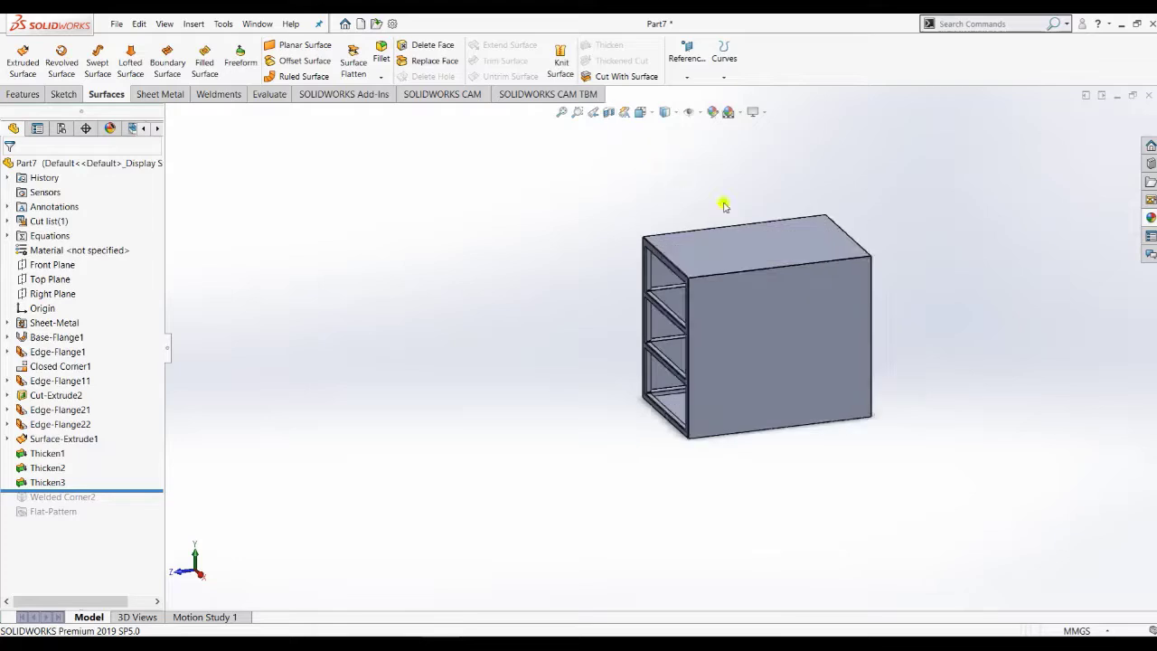
middle_drag(687, 172, 730, 167)
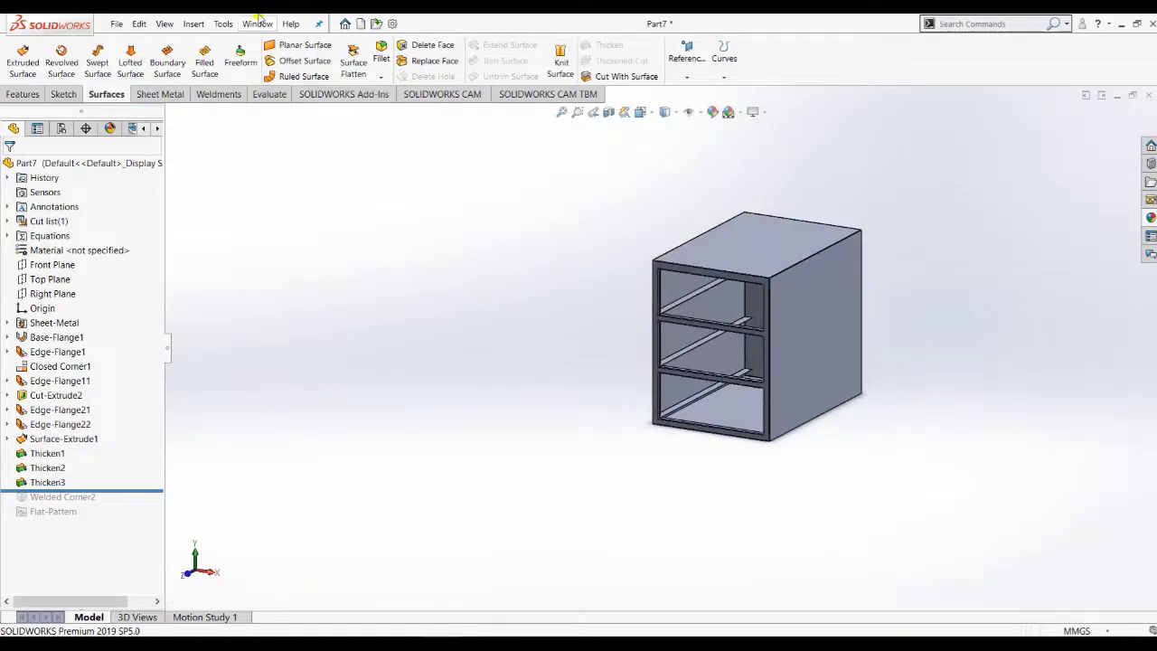
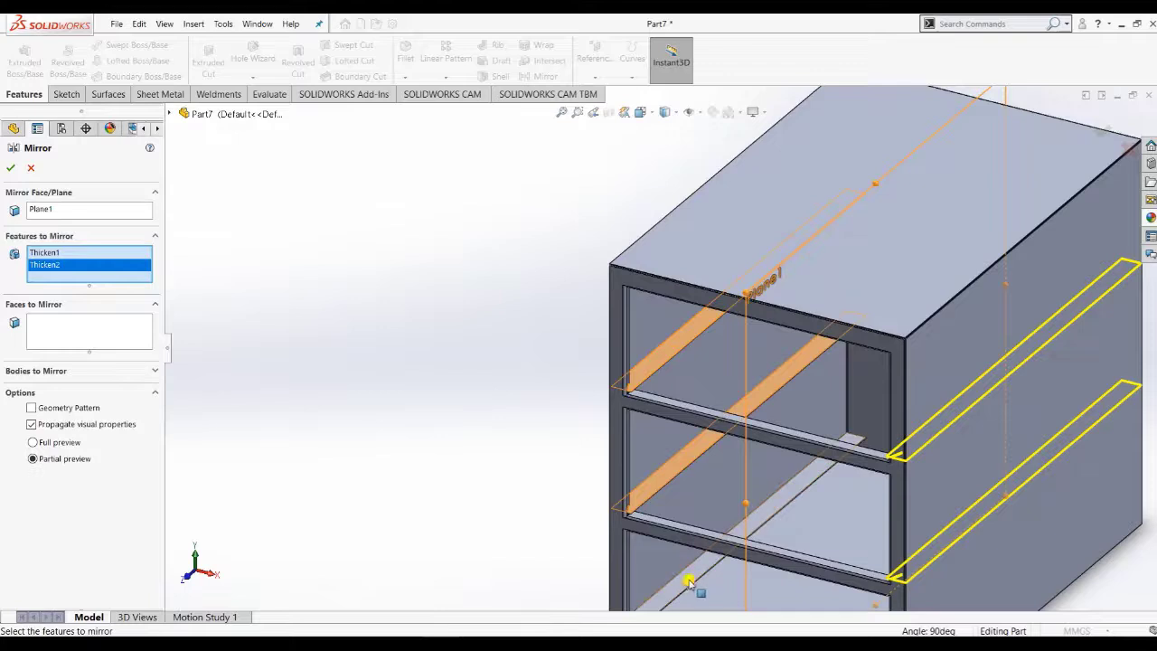
Try to mirror the three thickened ledges as features about Plane1, and clear them from the features to mirror
click(696, 583)
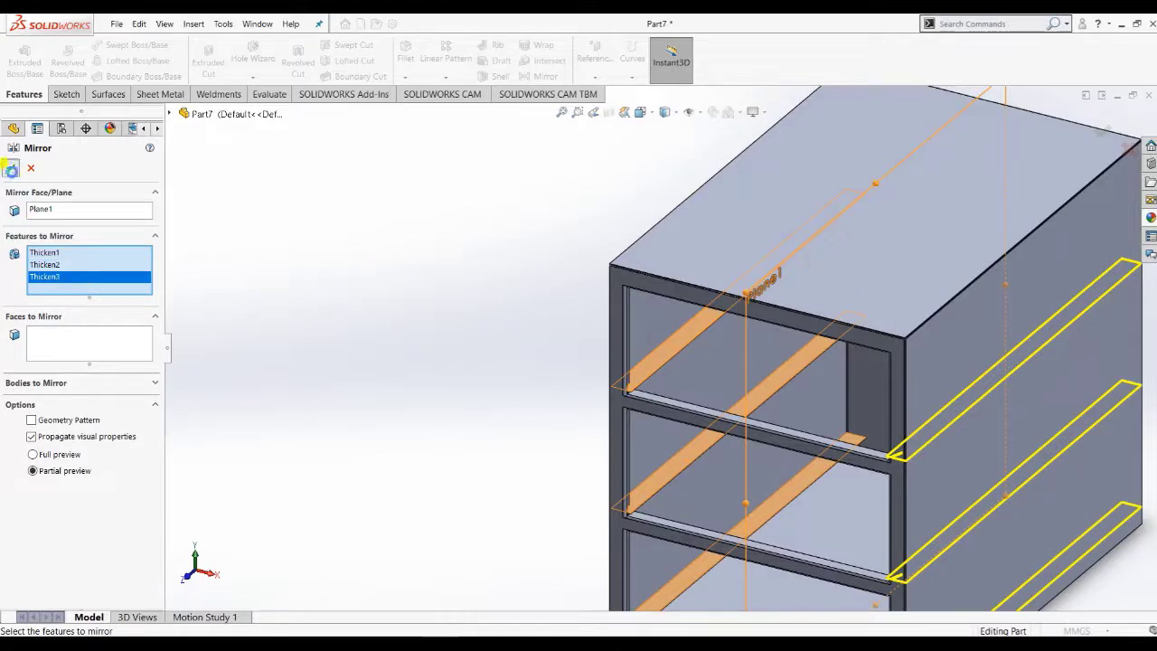
click(11, 169)
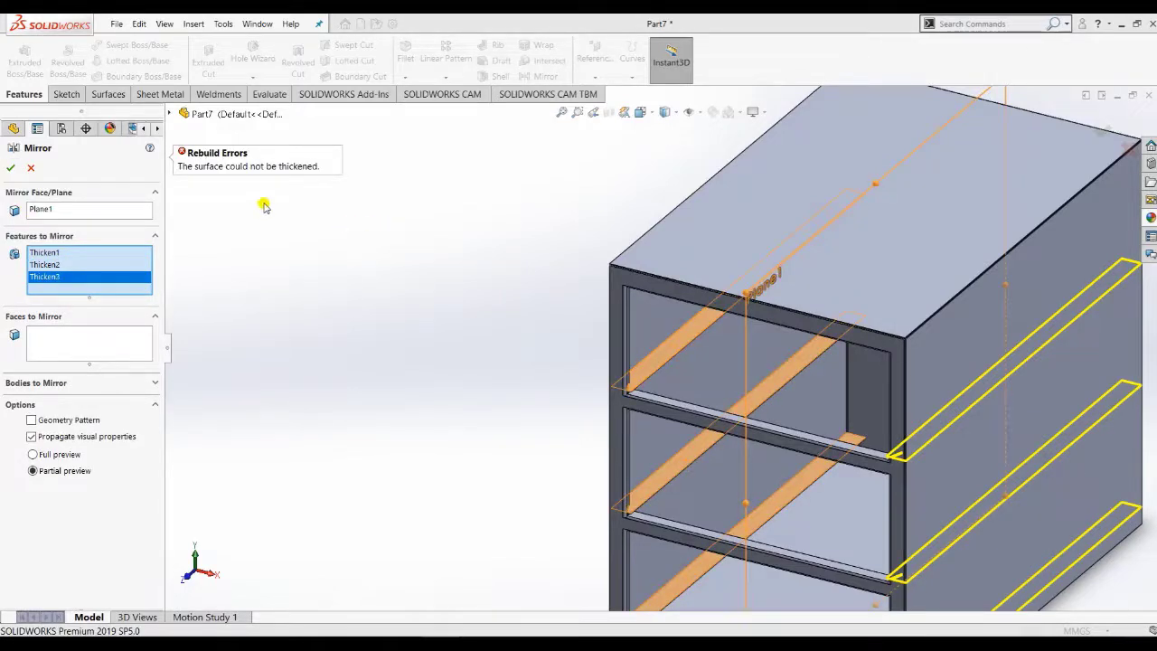
right_click(115, 253)
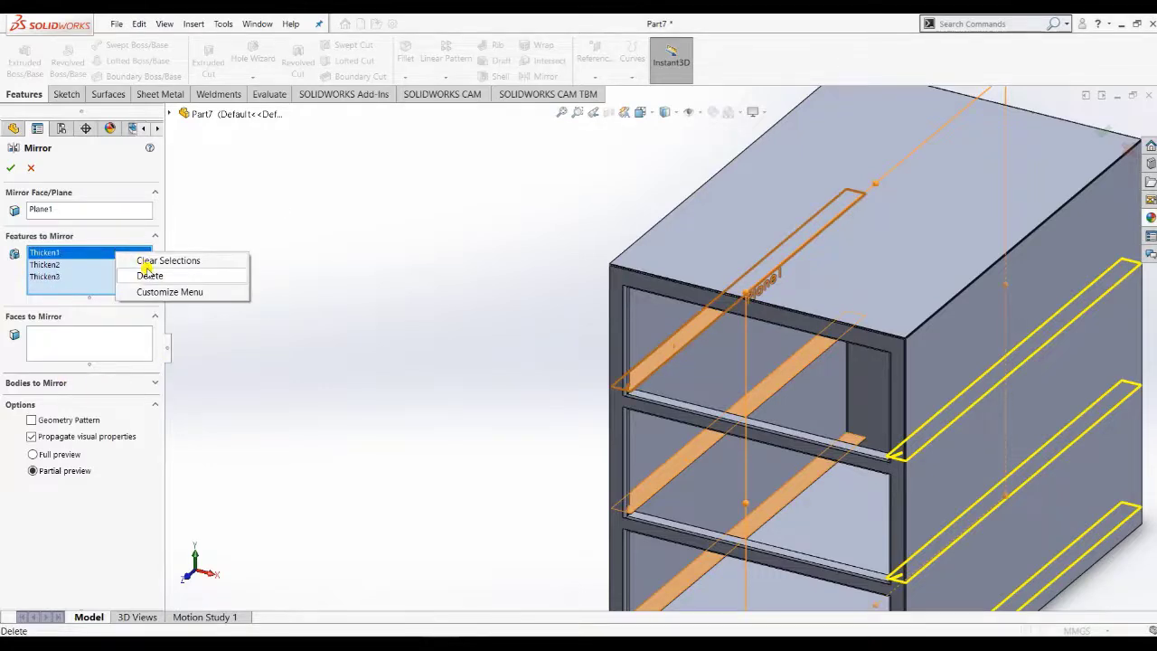
click(148, 274)
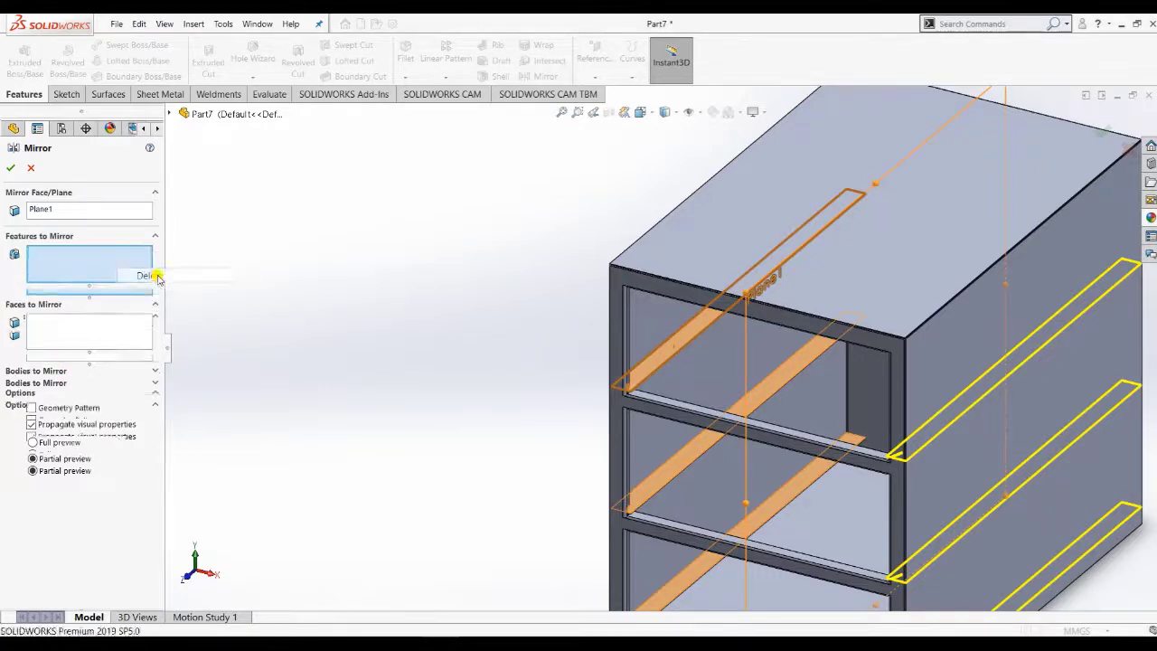
click(92, 342)
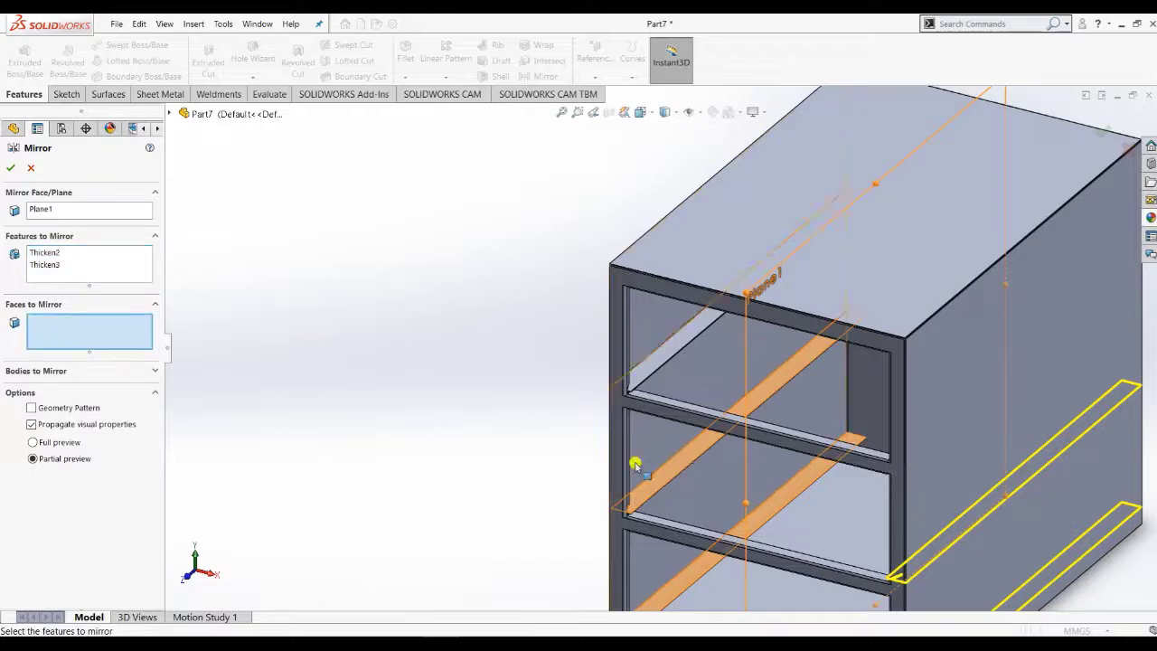
click(36, 442)
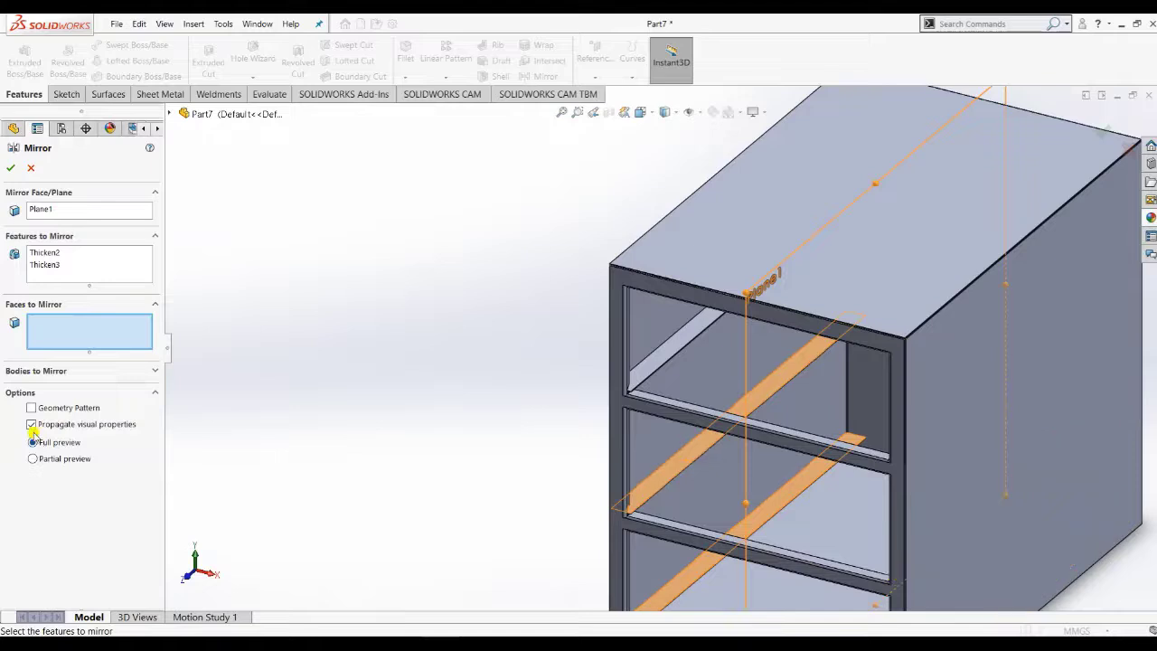
right_click(84, 261)
click(108, 267)
click(96, 322)
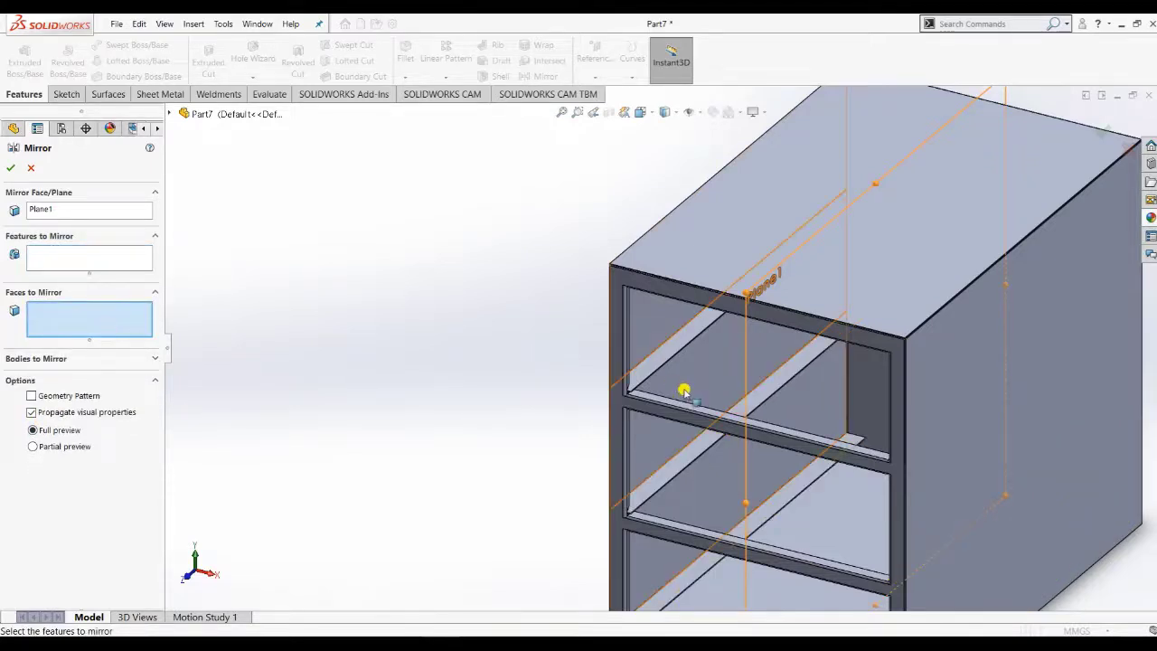
click(666, 370)
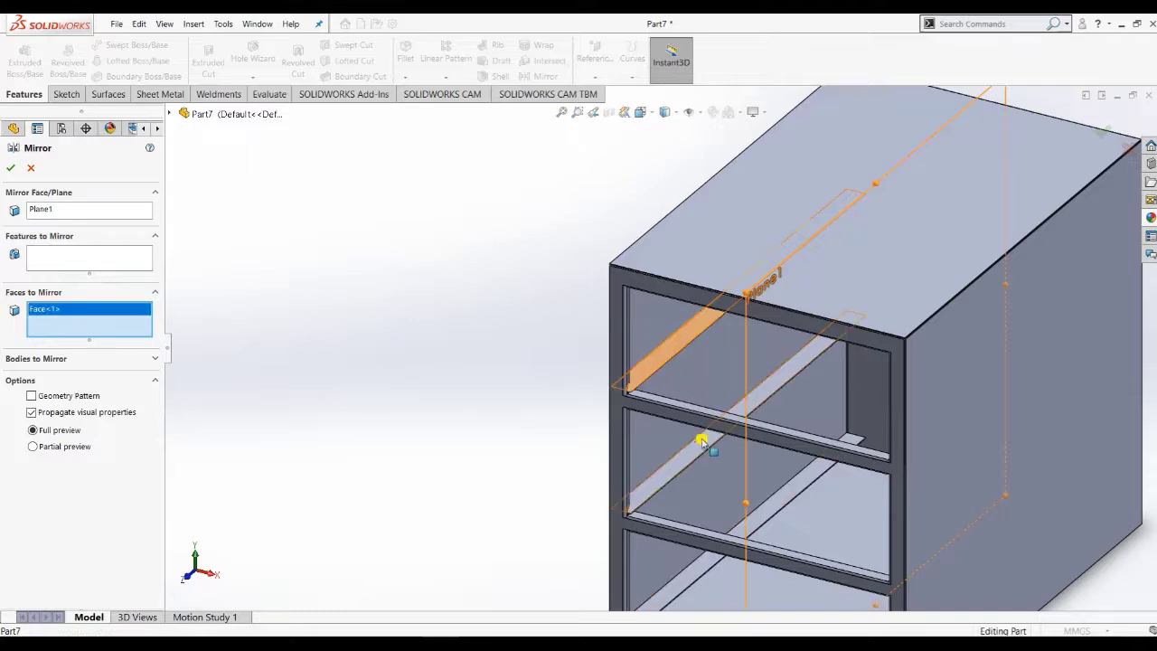
click(704, 444)
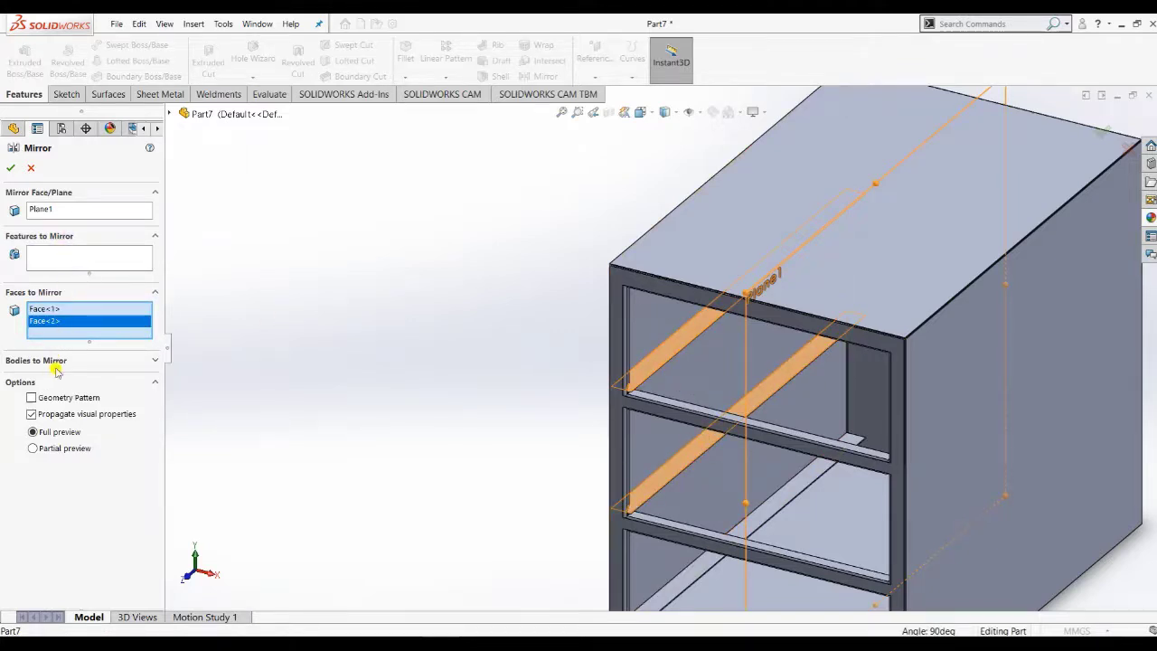
click(113, 360)
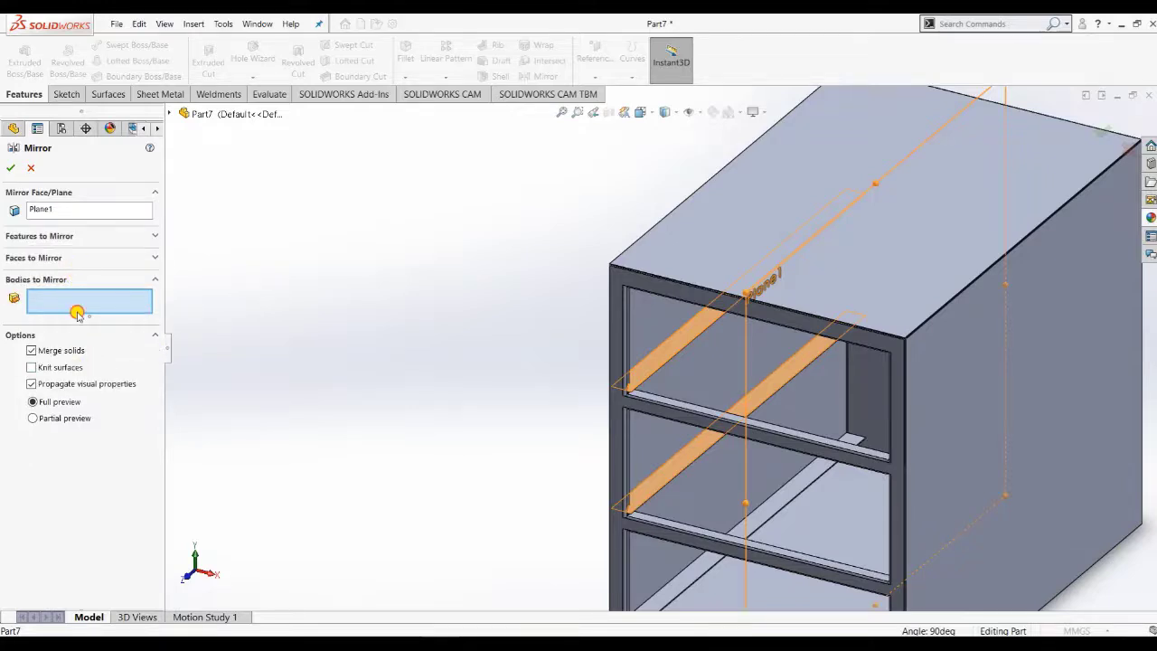
click(97, 257)
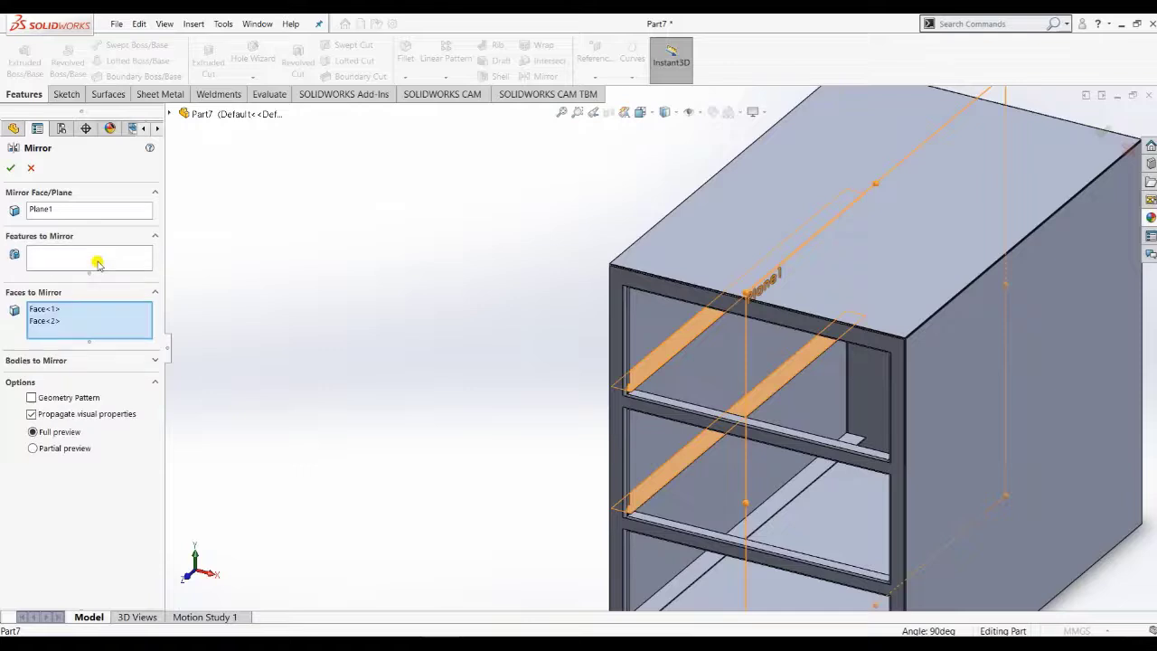
right_click(56, 316)
click(91, 327)
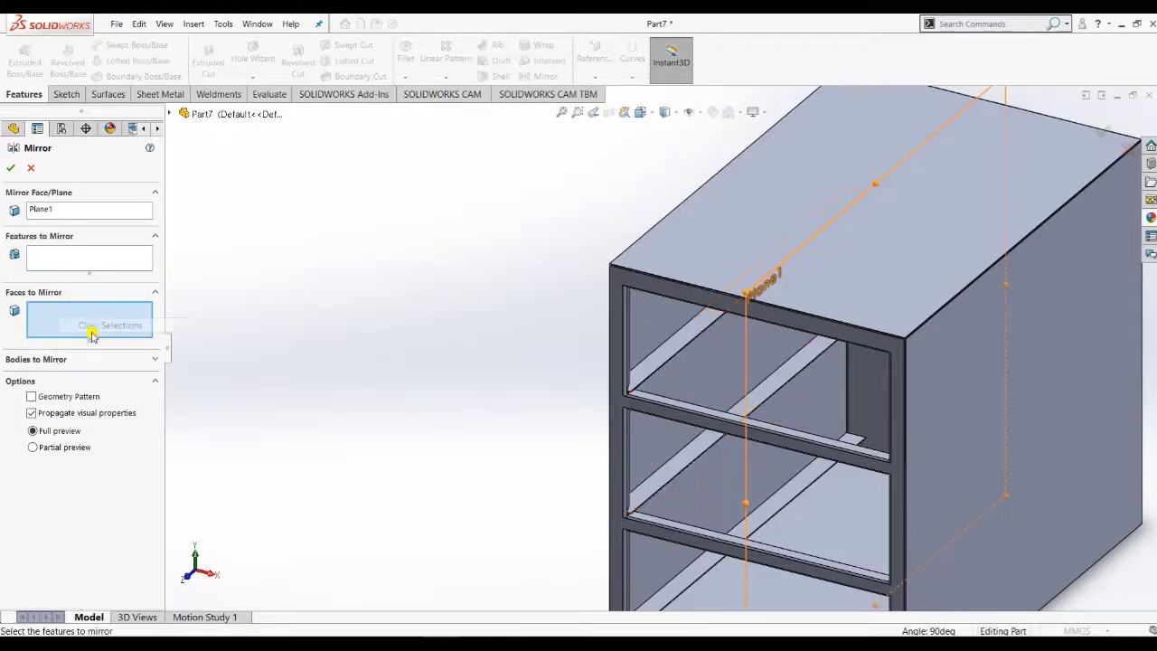
Mirror the cabinet body with its ledges about Plane1 with Merge solids turned off
click(72, 361)
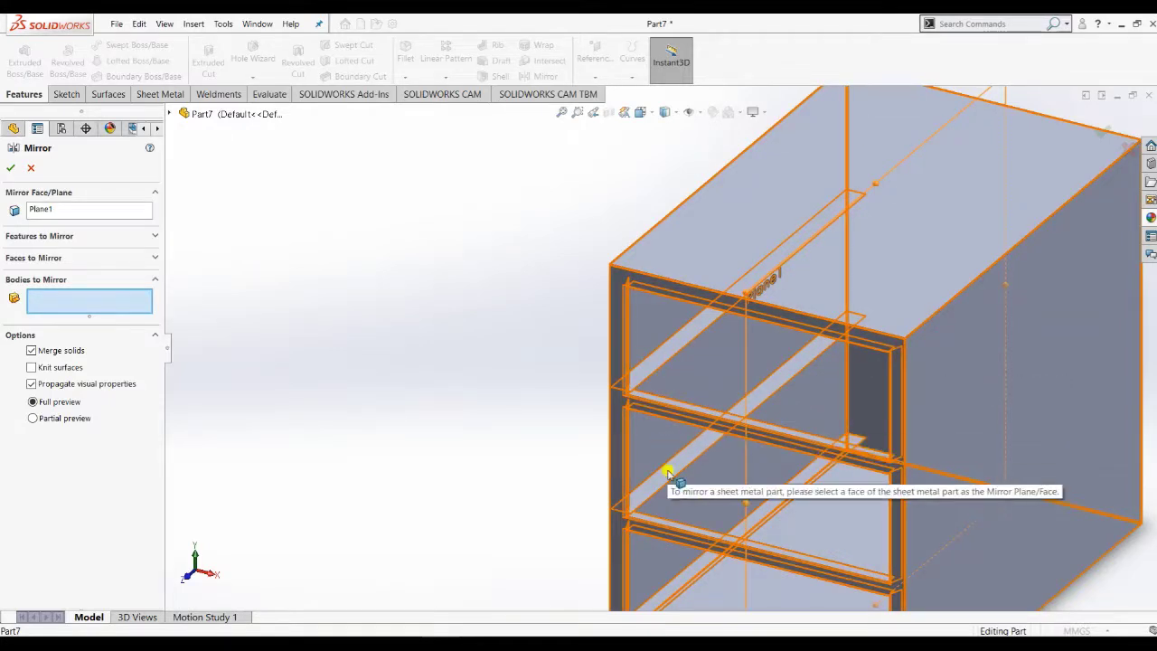
scroll(670, 482, up, 3)
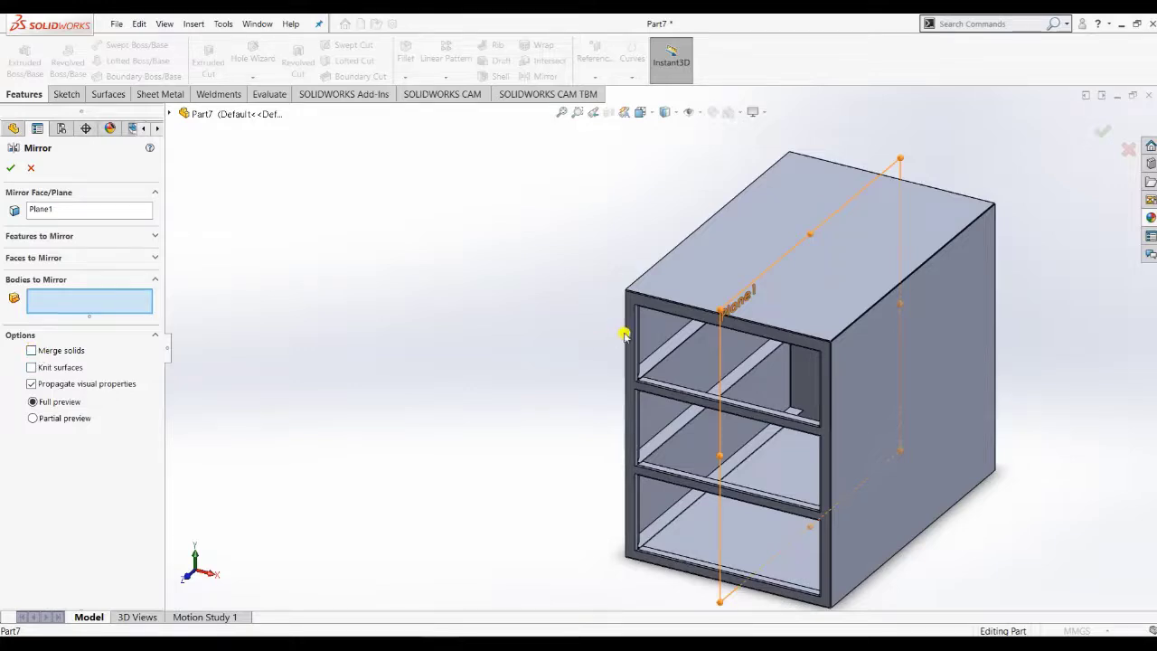
click(669, 359)
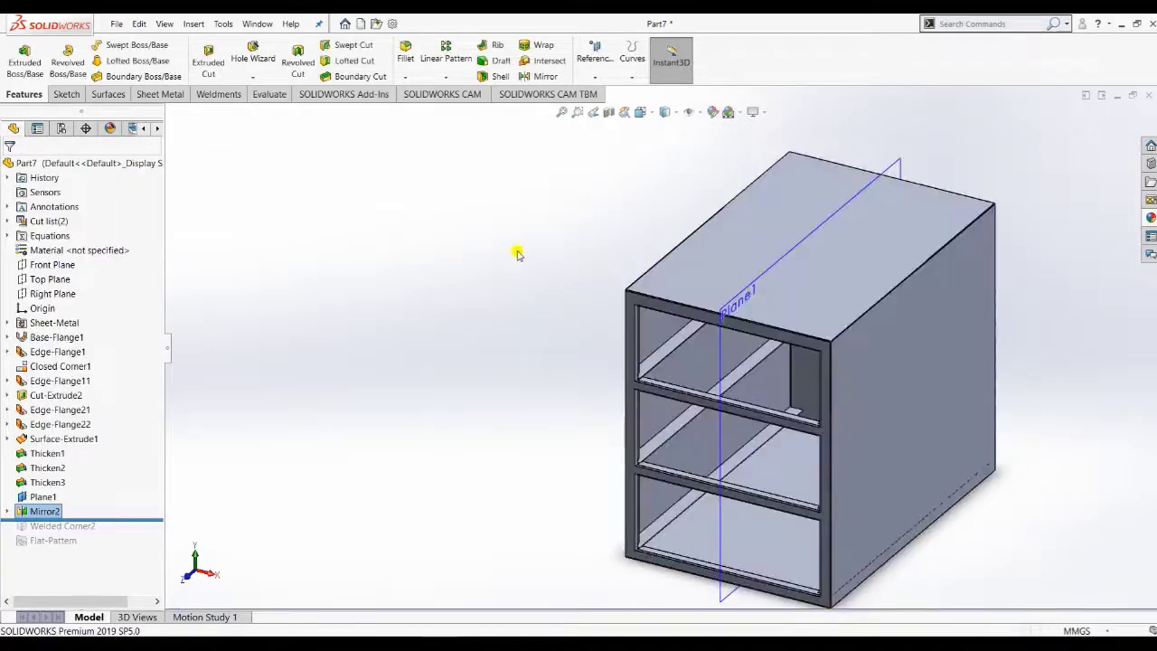
Hide the mirror plane Plane1 in the cabinet model
middle_drag(517, 254, 515, 224)
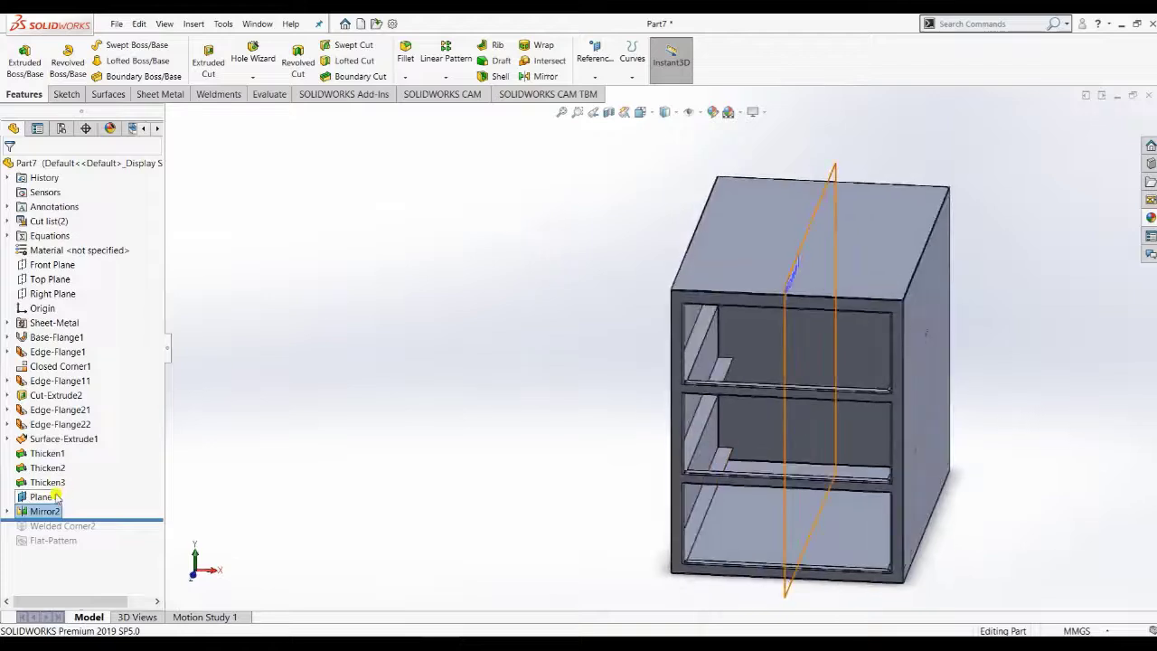
right_click(53, 496)
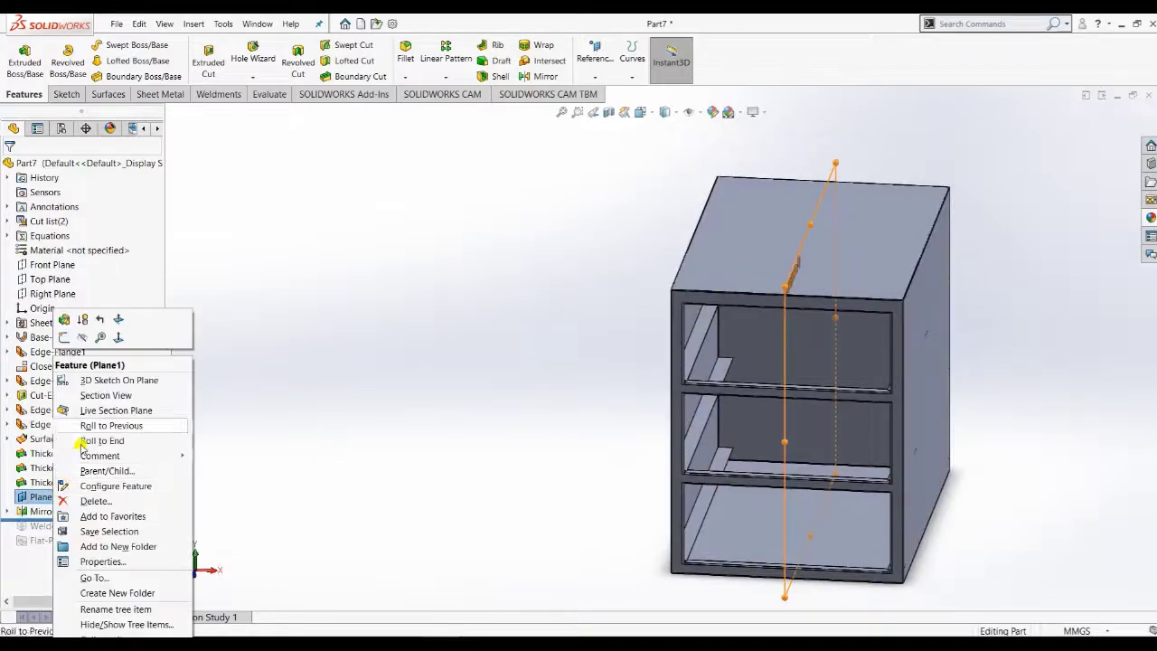
click(78, 337)
Measure the distance from a ledge's lower front edge to the upper bend edge of the flange below it
middle_drag(520, 325, 524, 274)
scroll(741, 367, up, 5)
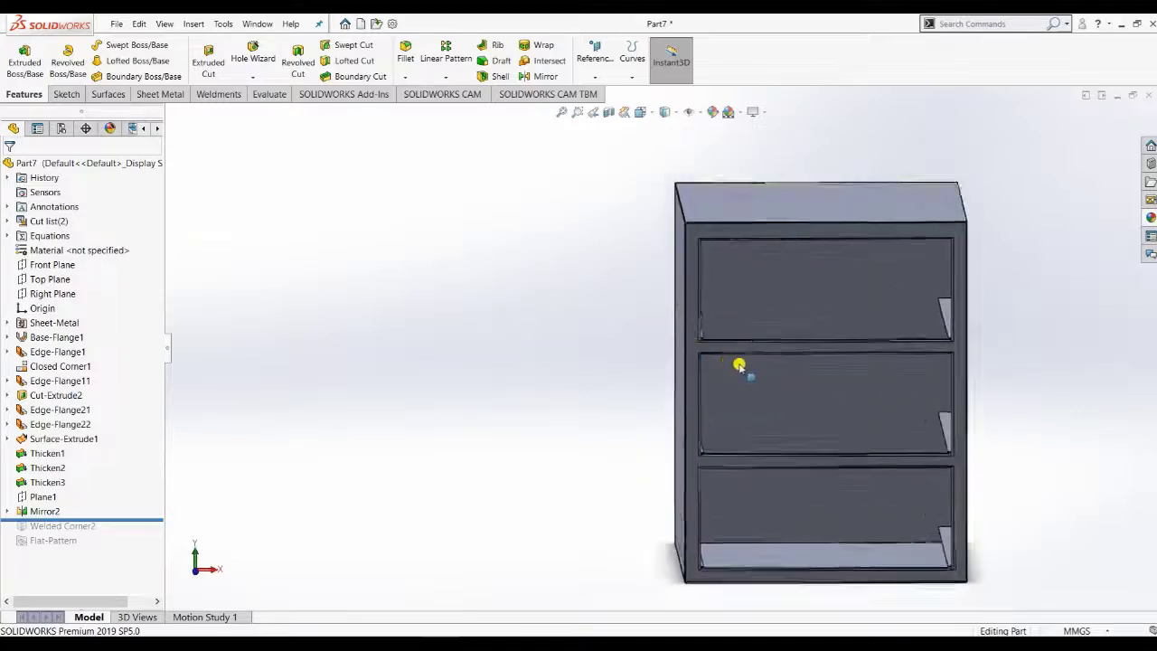
scroll(628, 303, up, 8)
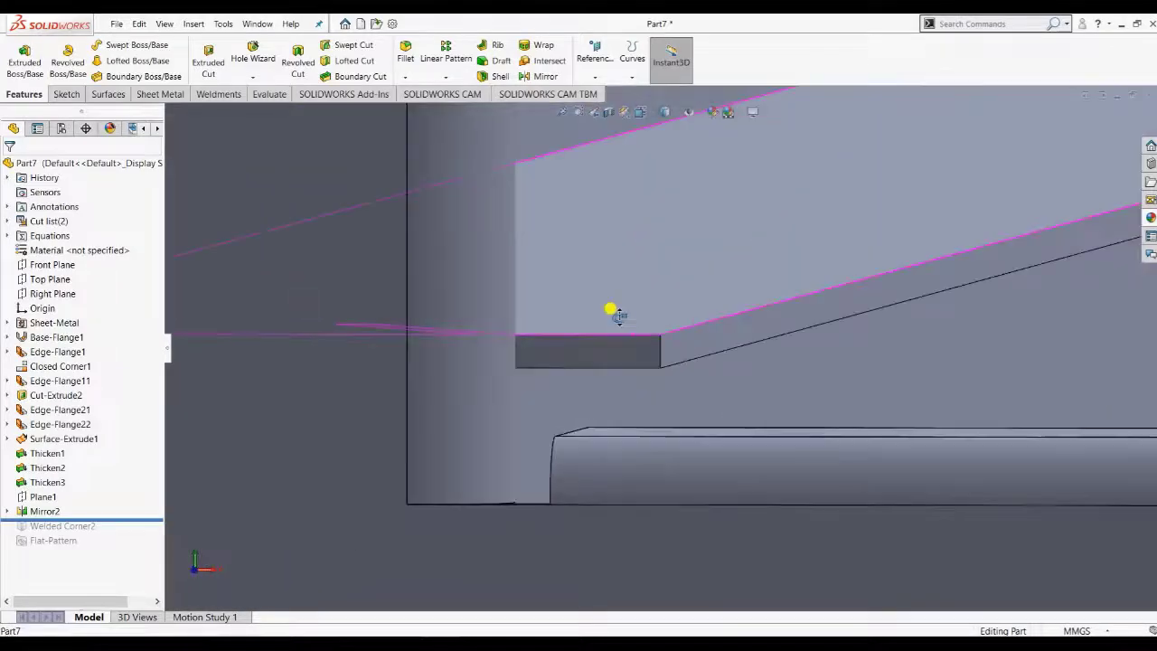
middle_drag(611, 311, 565, 315)
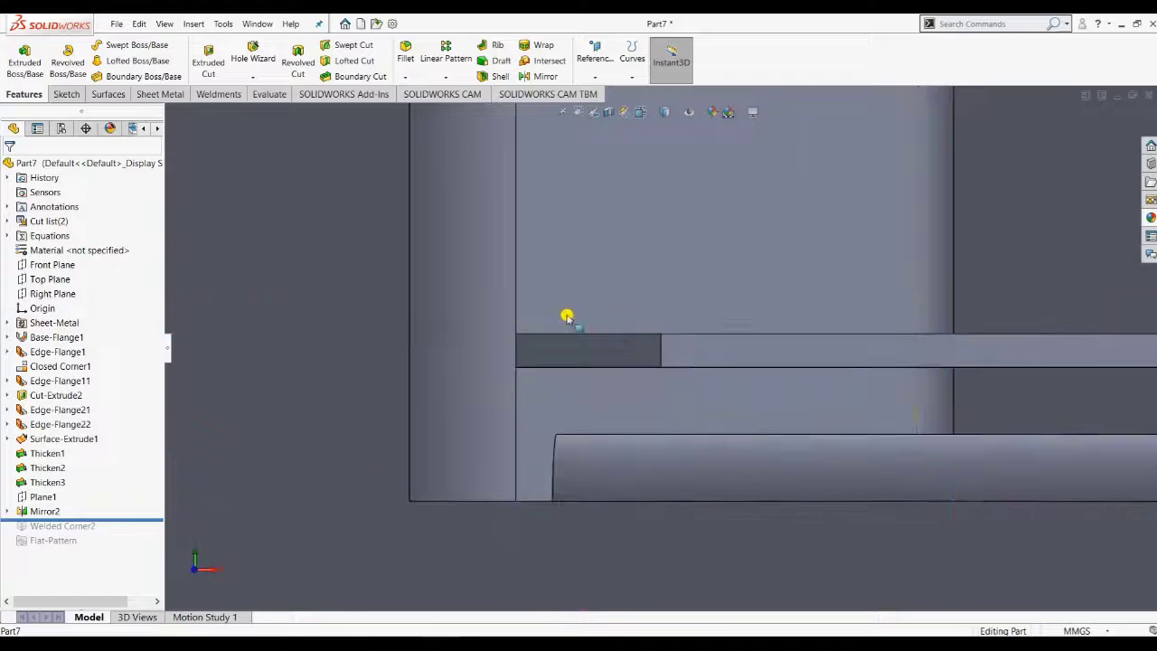
click(269, 94)
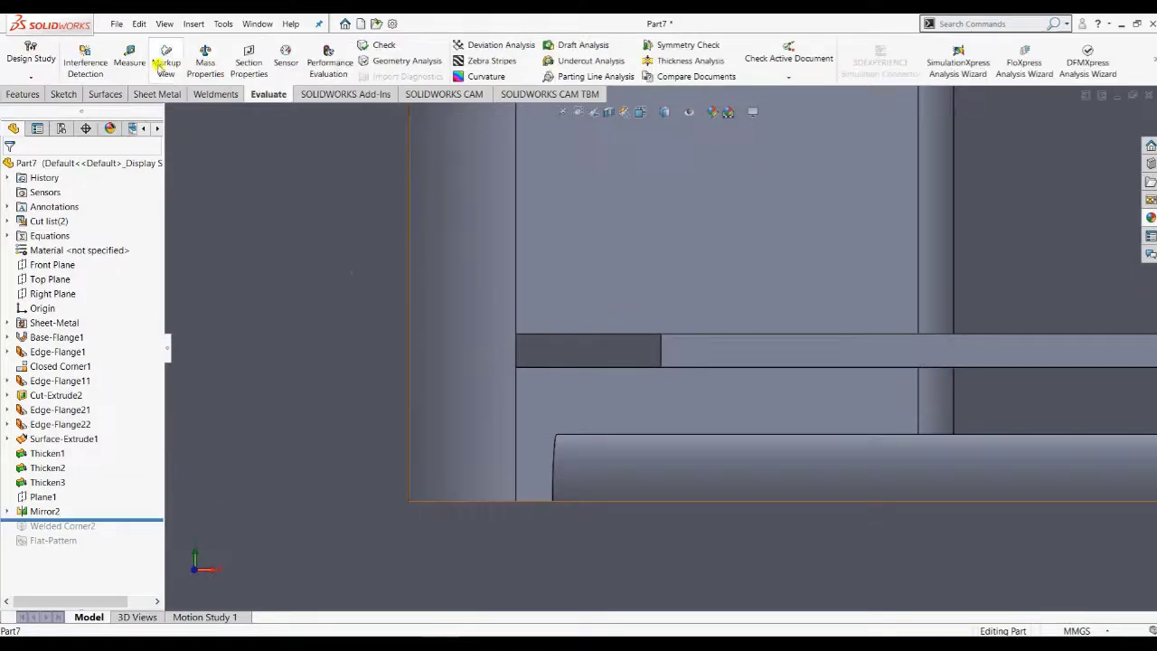
click(129, 56)
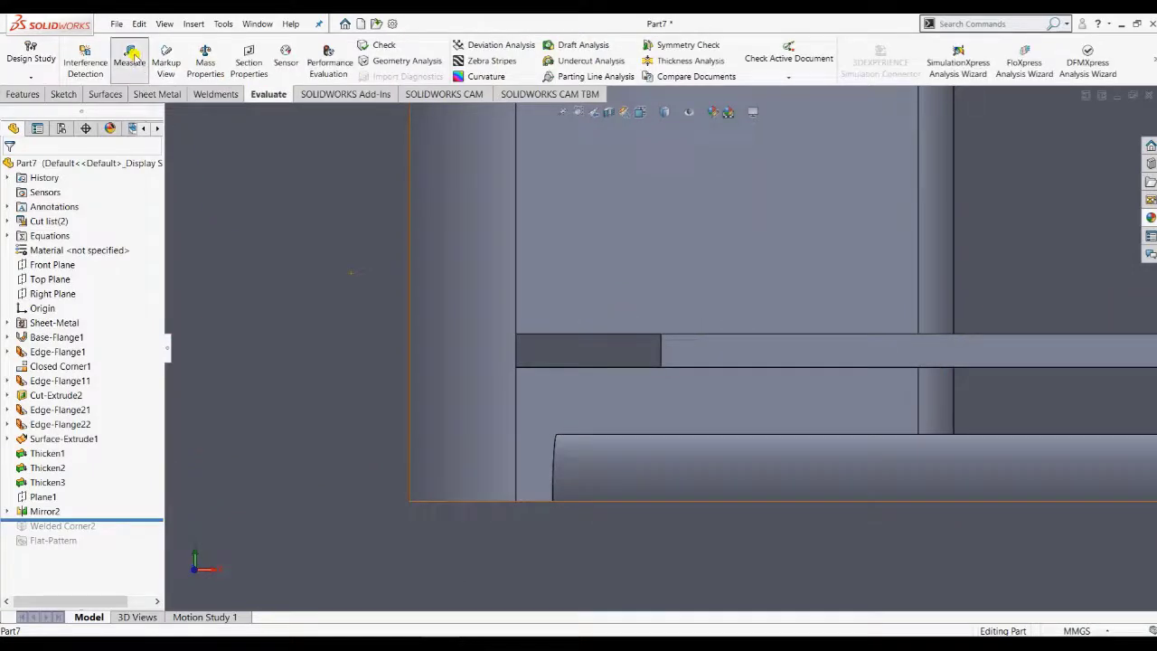
click(630, 368)
scroll(642, 439, down, 3)
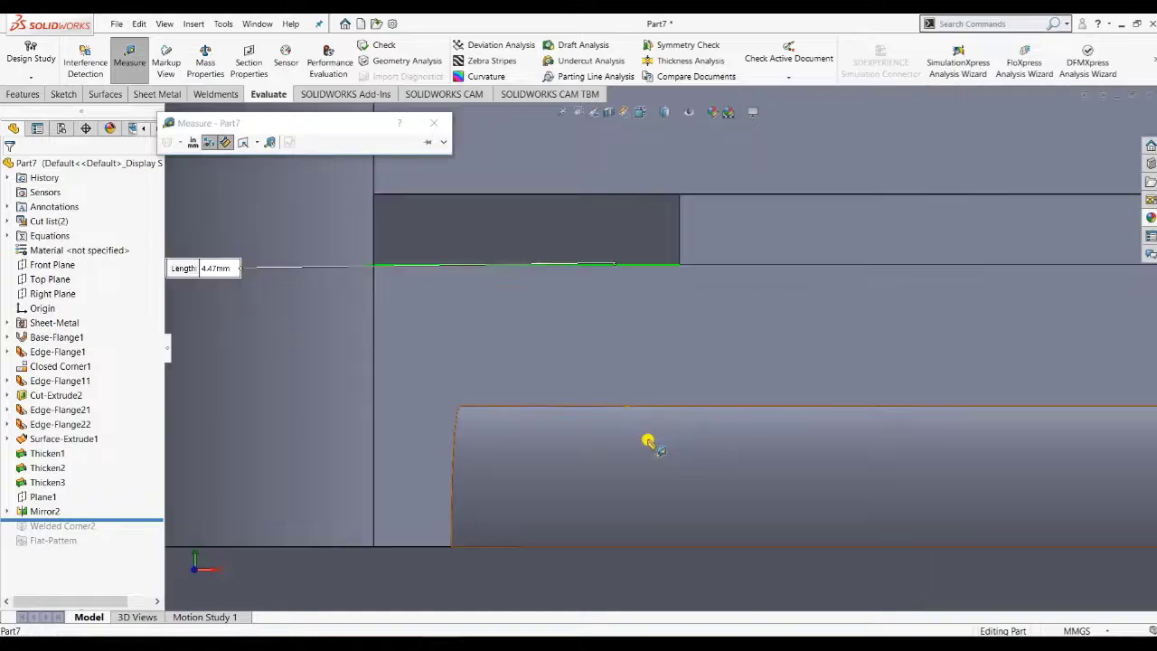
mouse_move(648, 441)
middle_down()
mouse_move(638, 434)
mouse_move(633, 455)
middle_up()
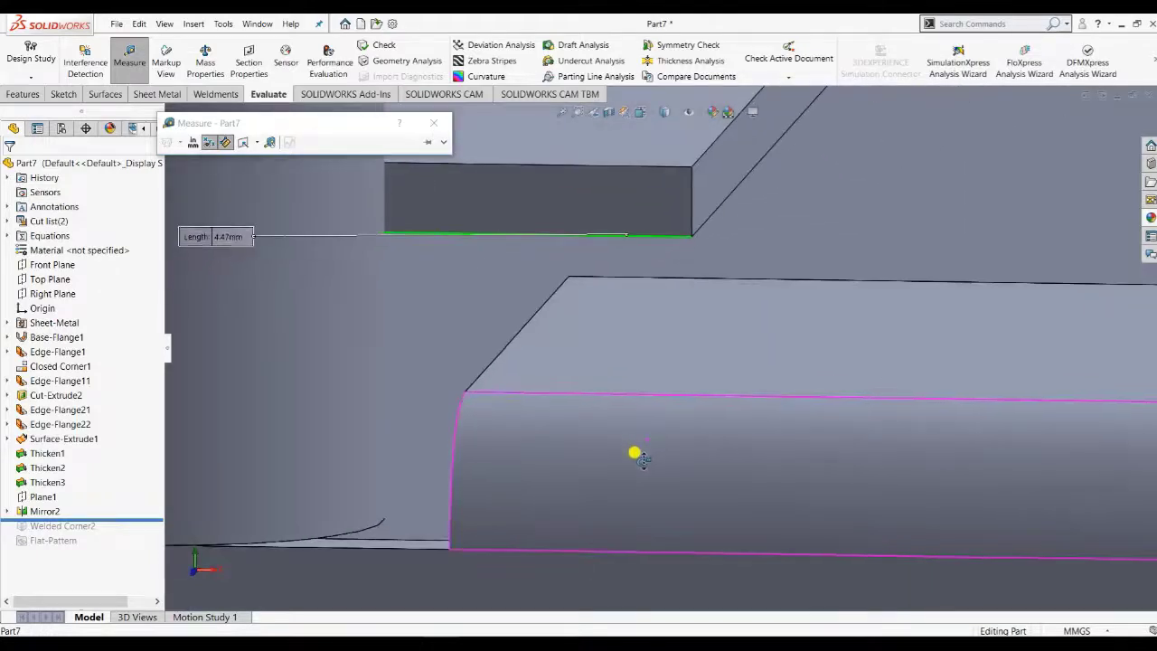
click(643, 395)
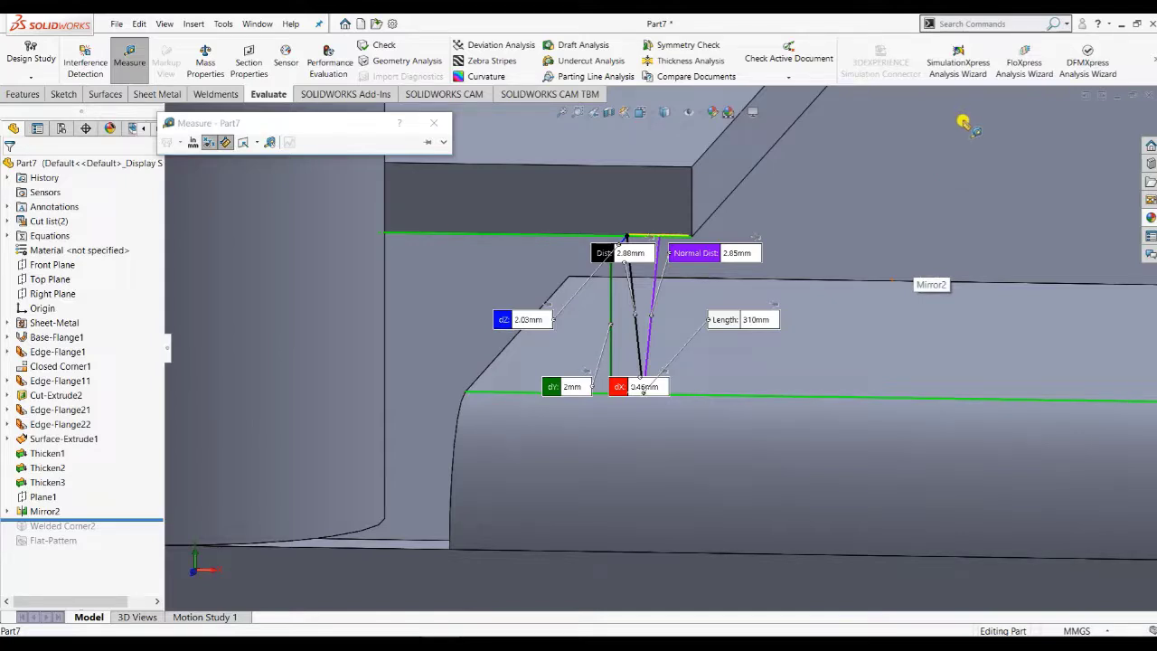
middle_drag(966, 136, 950, 240)
middle_drag(909, 379, 852, 395)
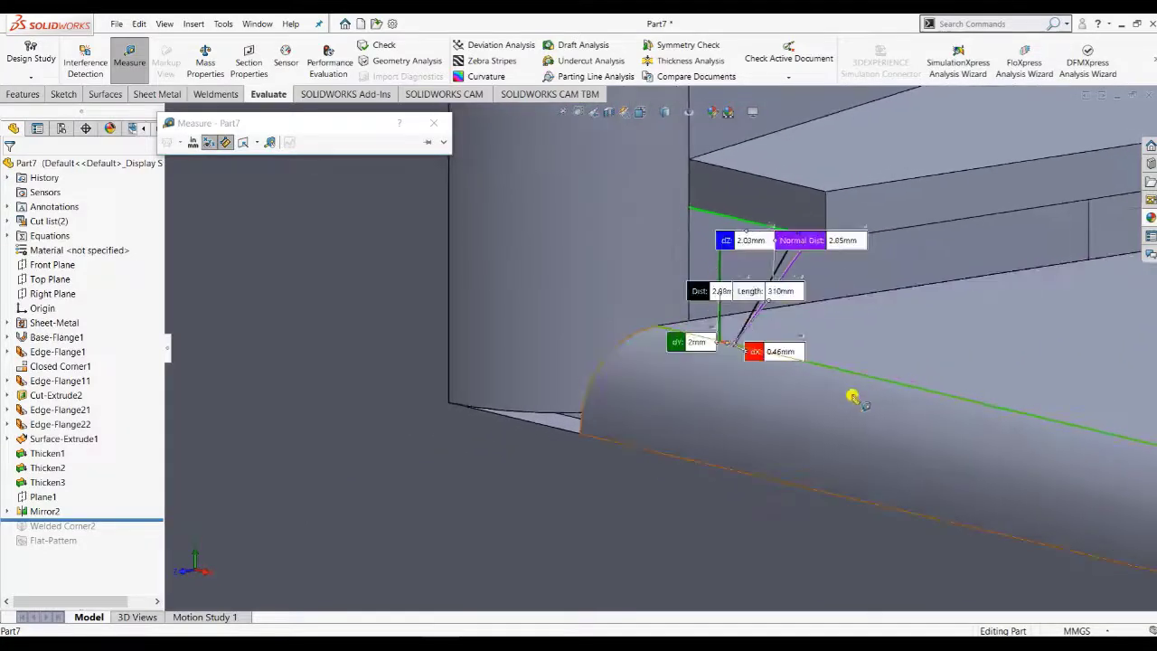
Close the measurement and inspect the ledges inside the cabinet's three front openings
key(Escape)
middle_drag(894, 338, 819, 347)
scroll(819, 347, up, 10)
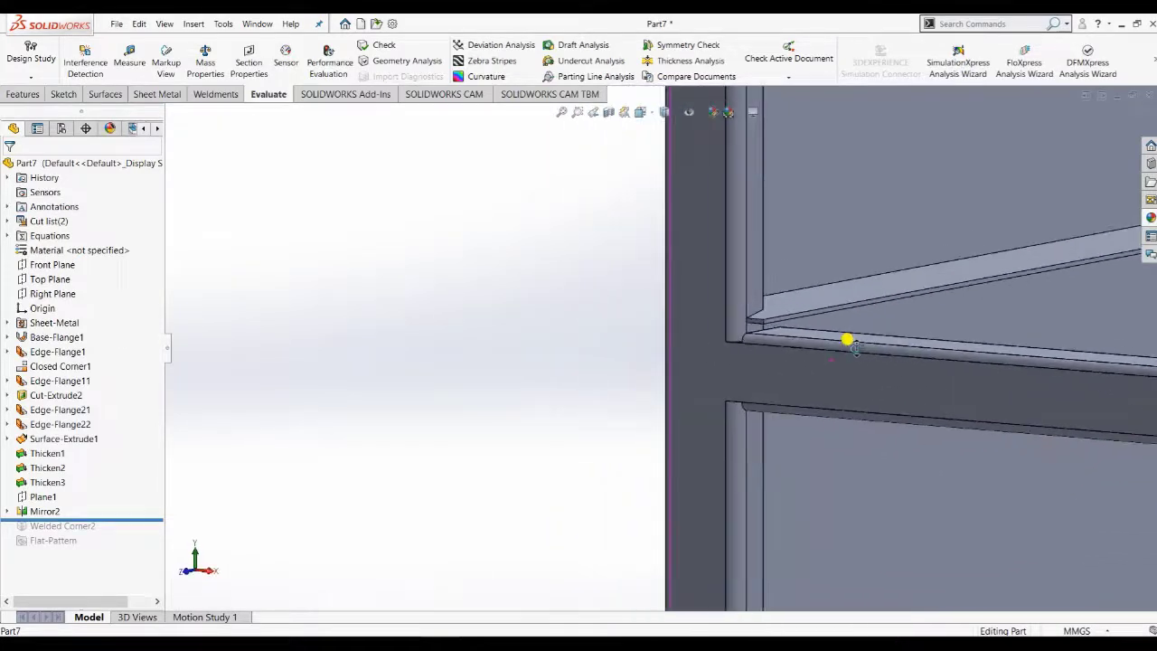
scroll(777, 352, up, 3)
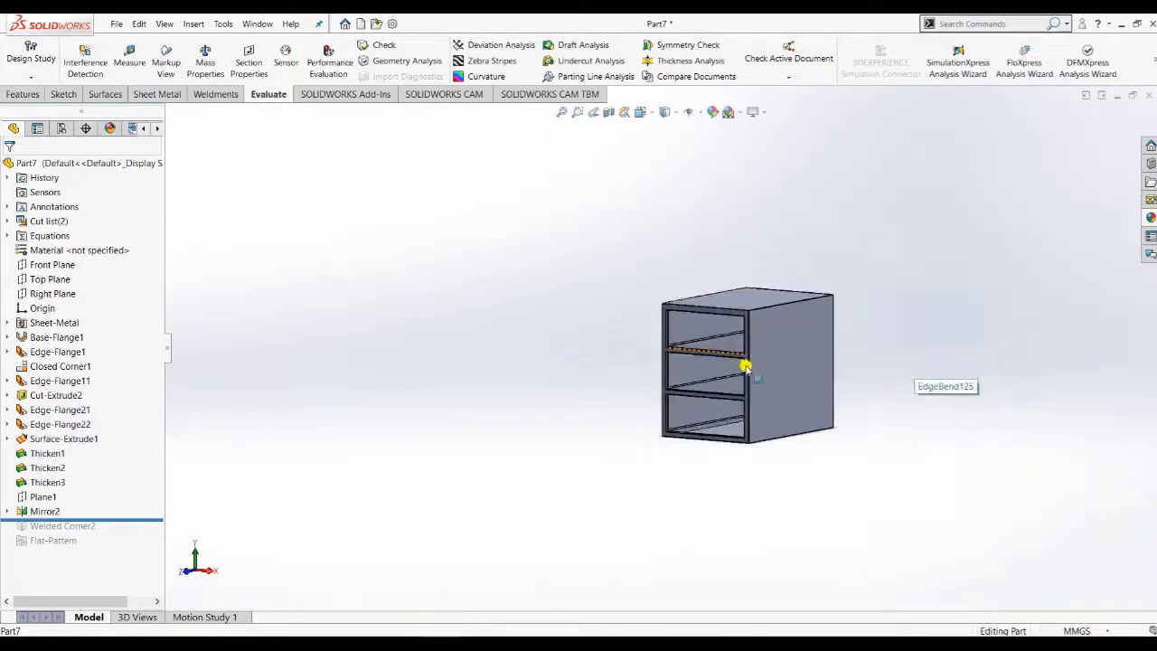
scroll(740, 380, down, 6)
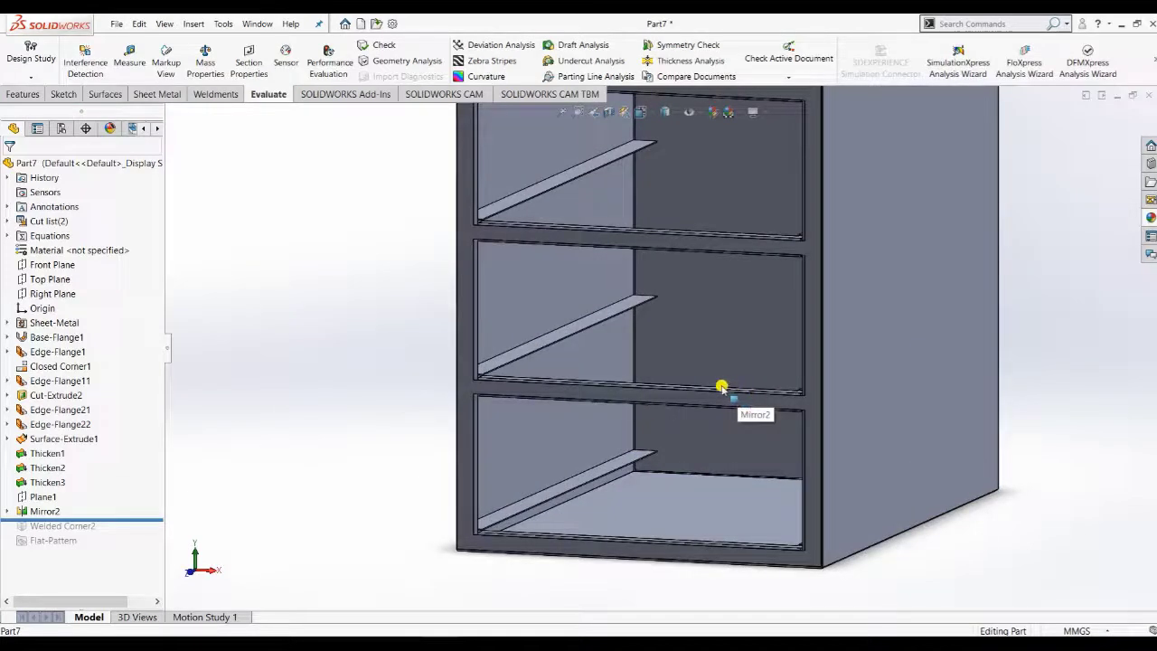
scroll(721, 387, up, 7)
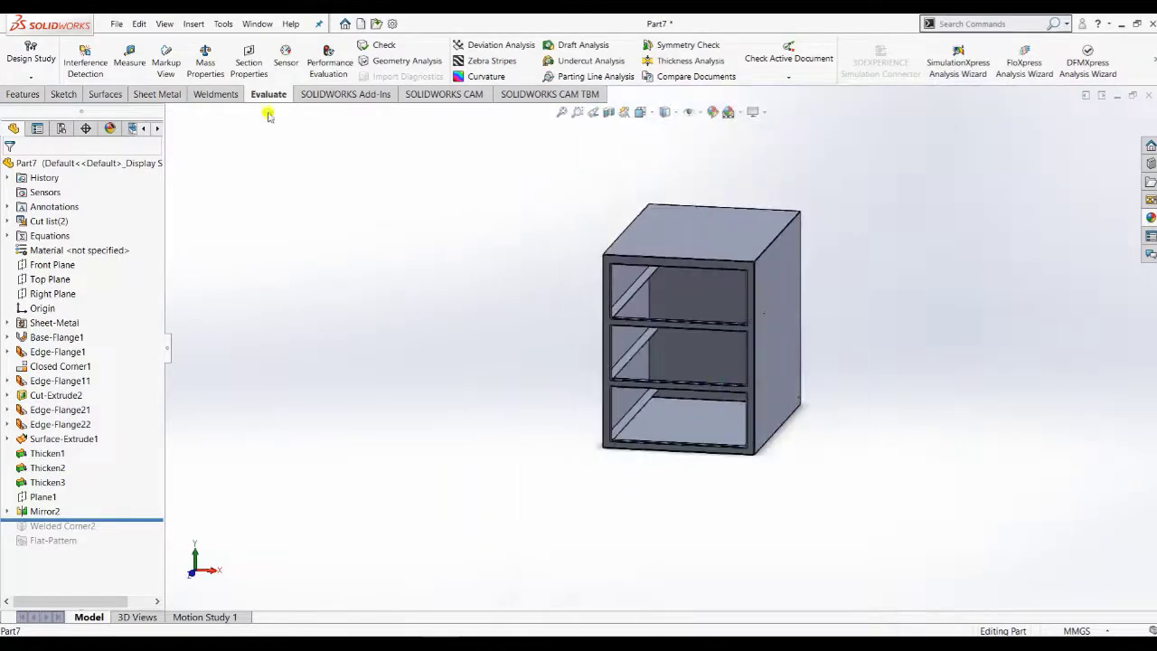
click(115, 24)
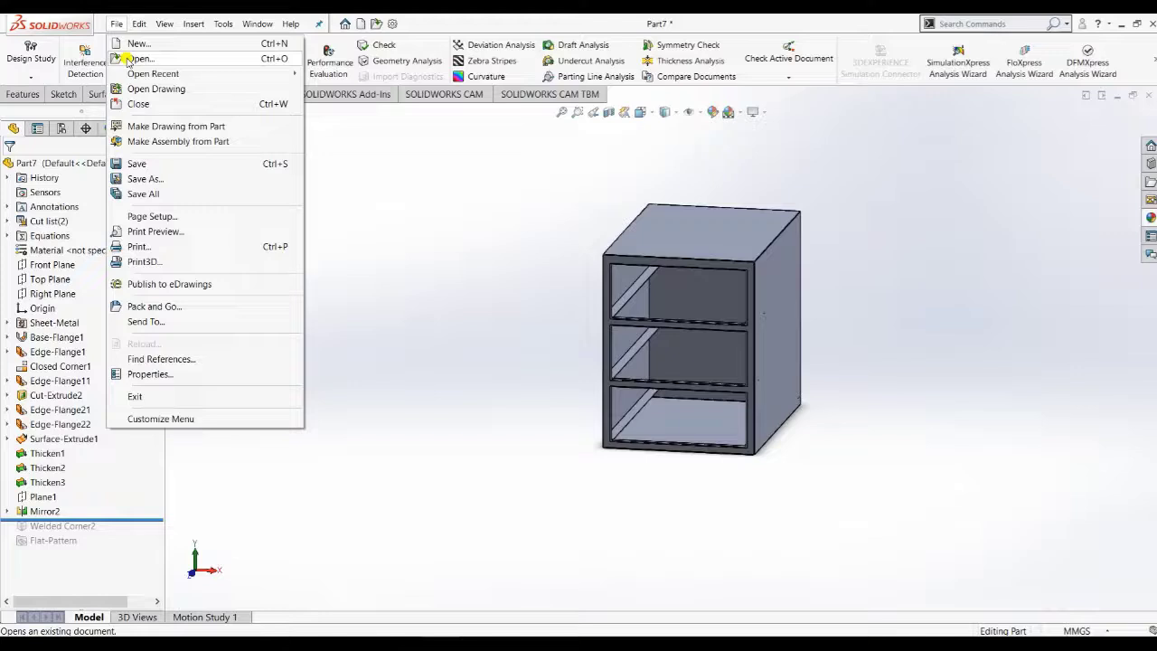
click(424, 204)
Apply the AISI 304 steel material to the cabinet part
right_click(65, 239)
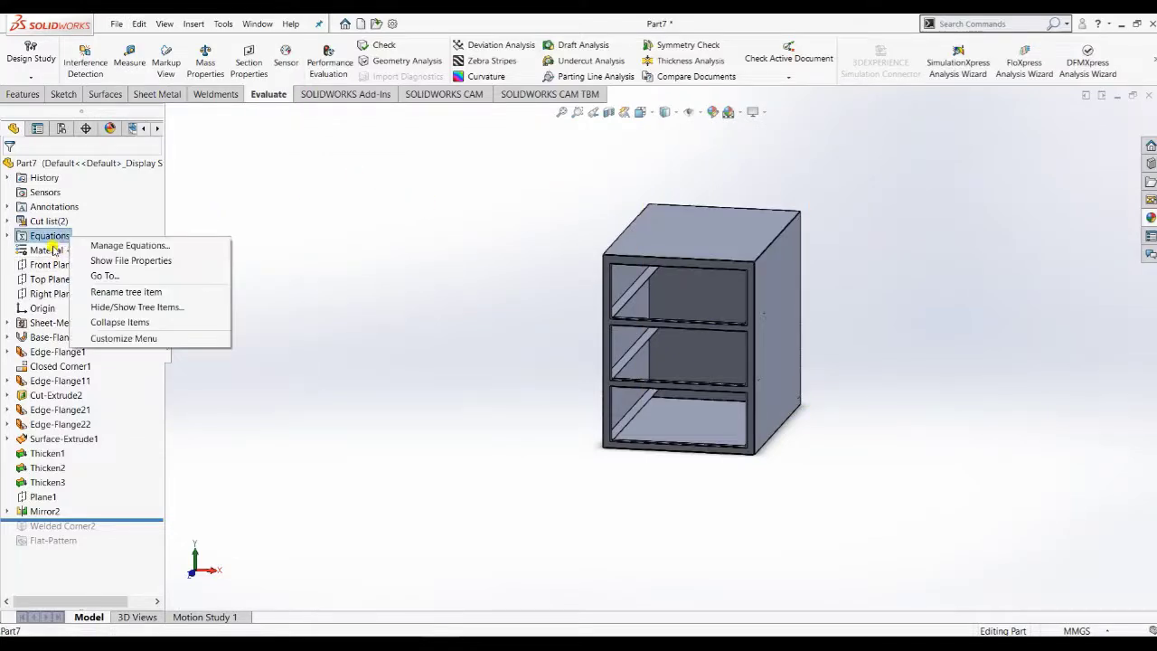
click(53, 250)
right_click(58, 251)
click(76, 256)
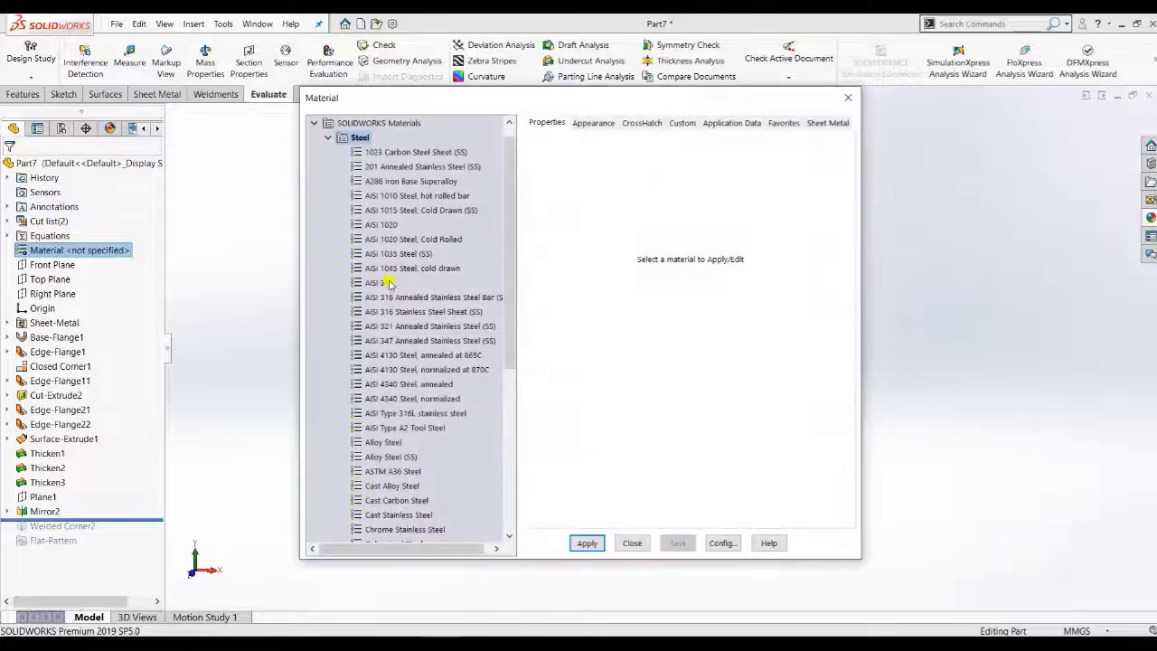
click(380, 282)
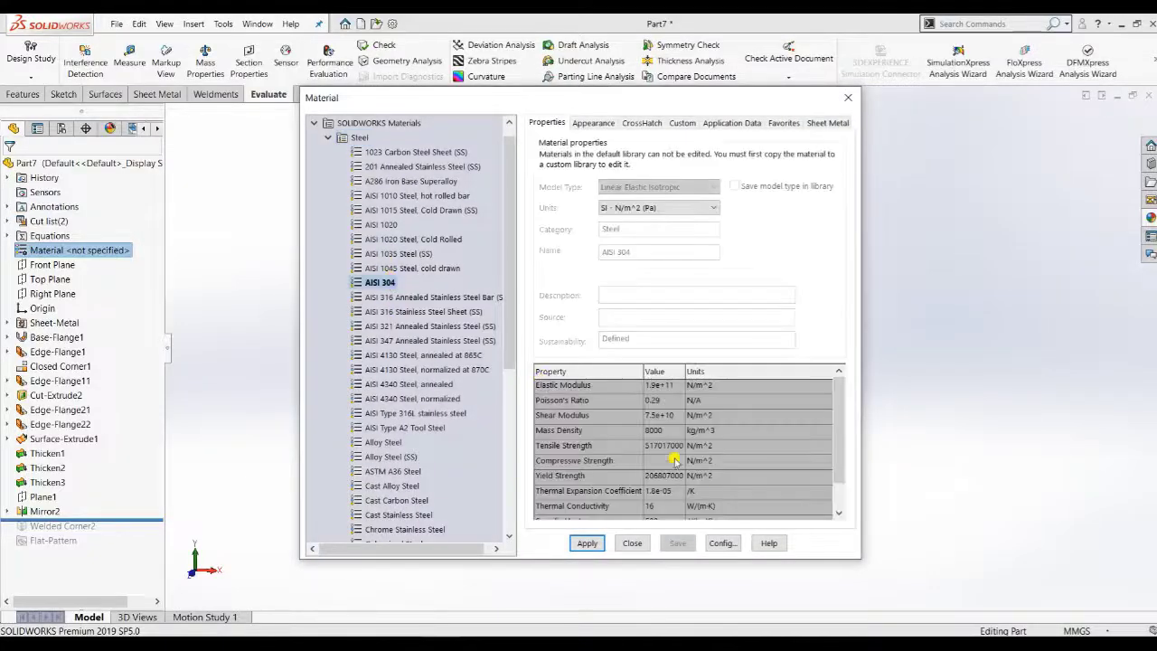
click(587, 543)
click(632, 544)
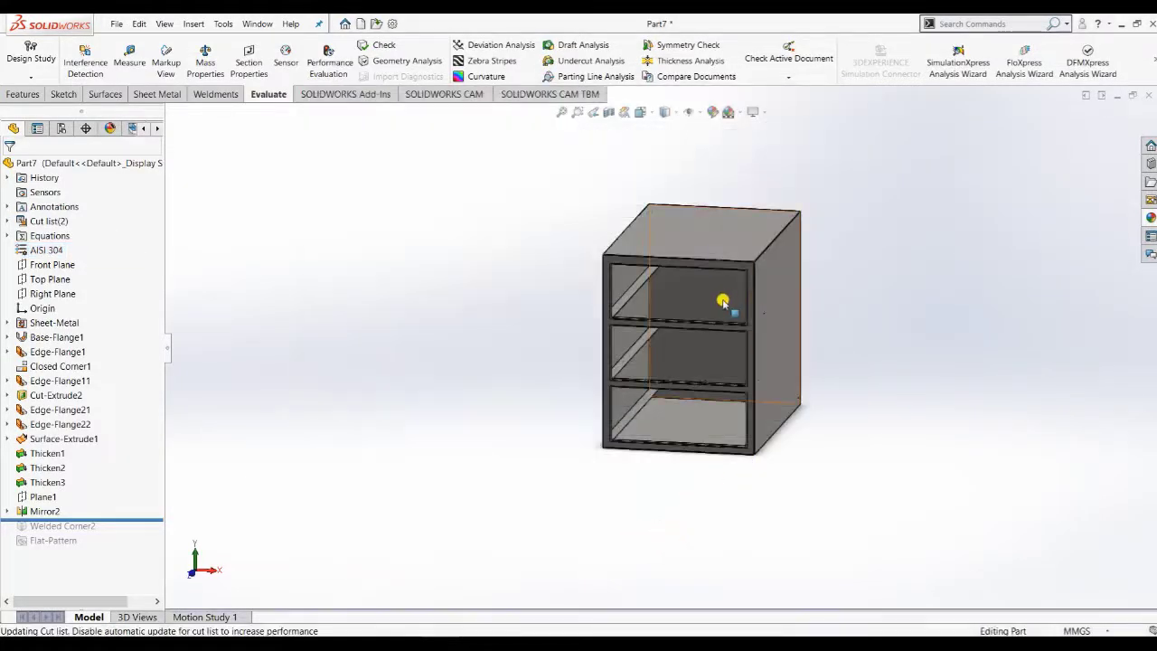
Roll the feature history forward past Welded Corner2 and show the cabinet in isometric view
middle_drag(723, 301, 385, 359)
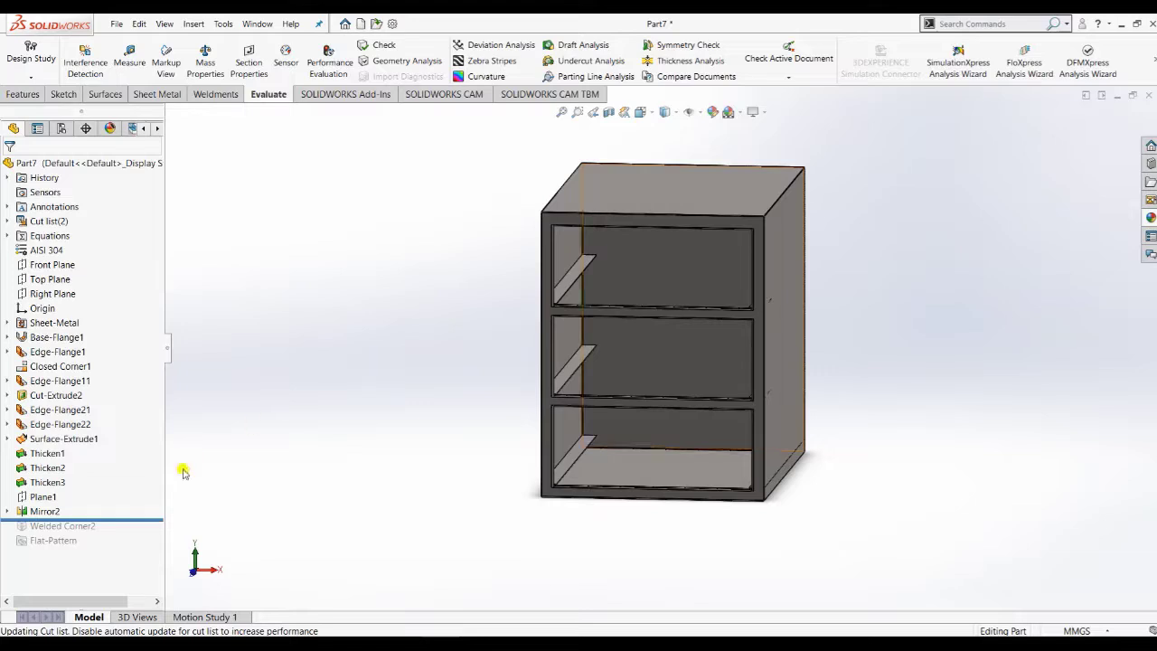
drag(116, 521, 111, 543)
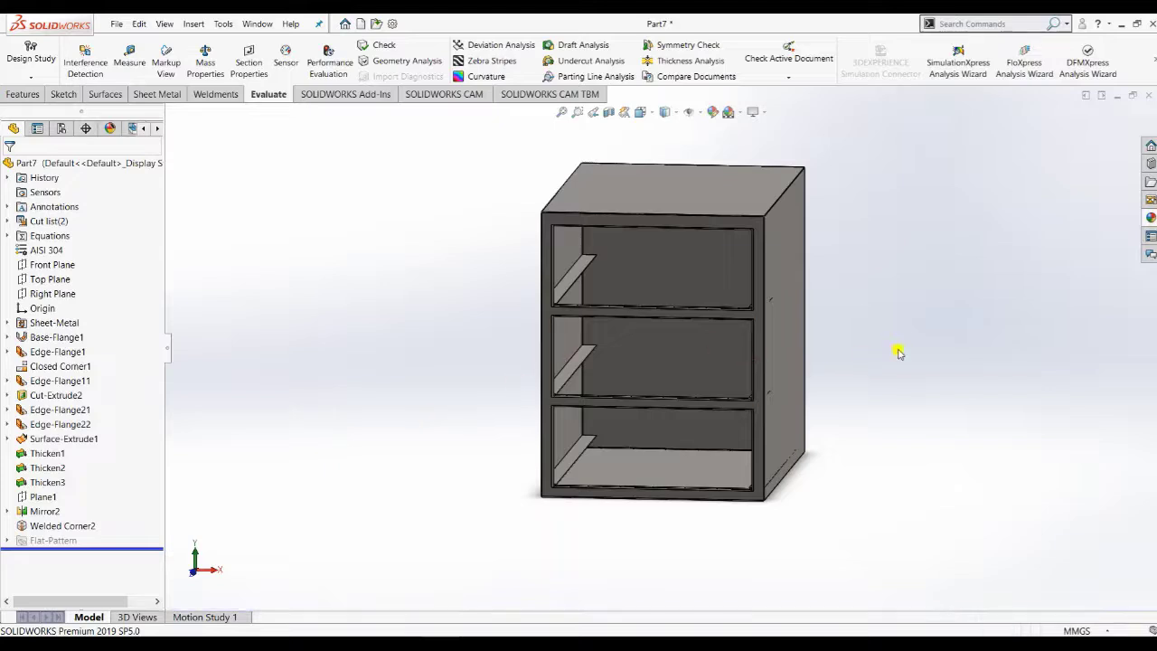
key(ctrl+7)
Examine the Welded Corner2 feature along the cabinet's upper side edge and around its front corner
click(68, 525)
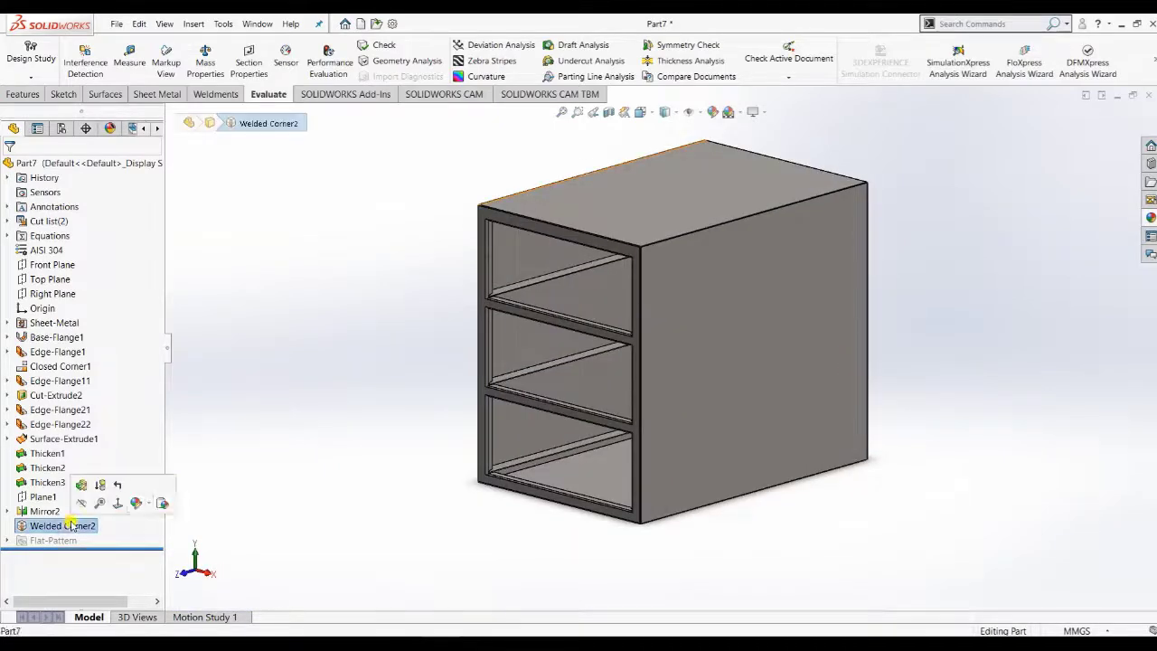
middle_drag(337, 351, 624, 302)
scroll(795, 334, down, 8)
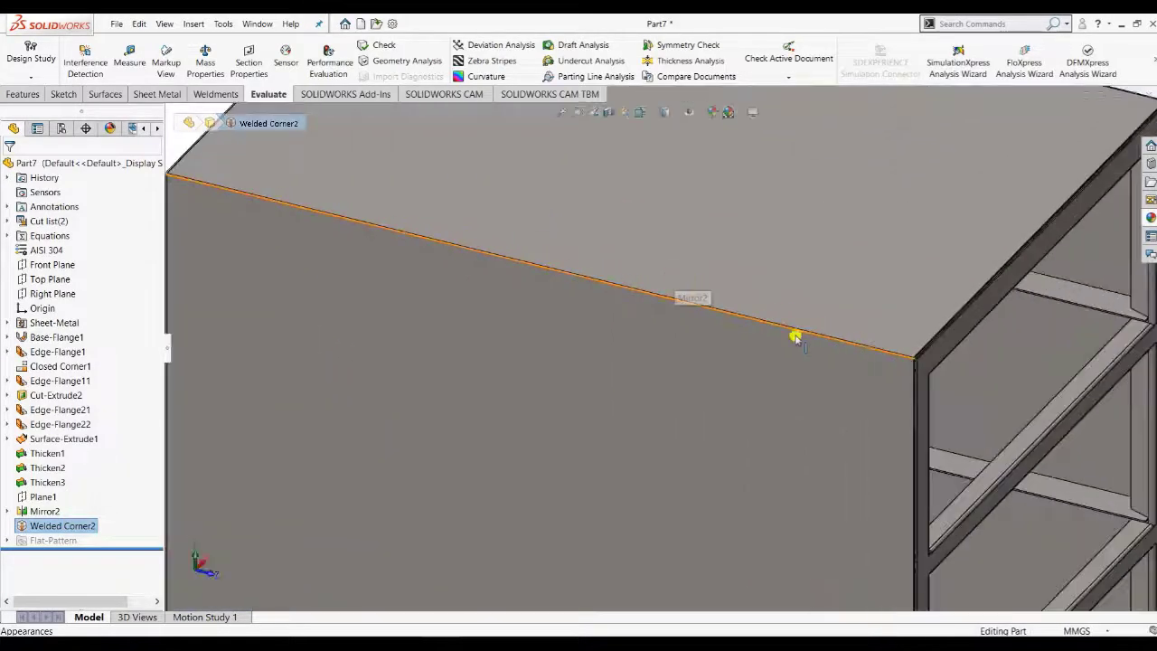
scroll(912, 406, down, 6)
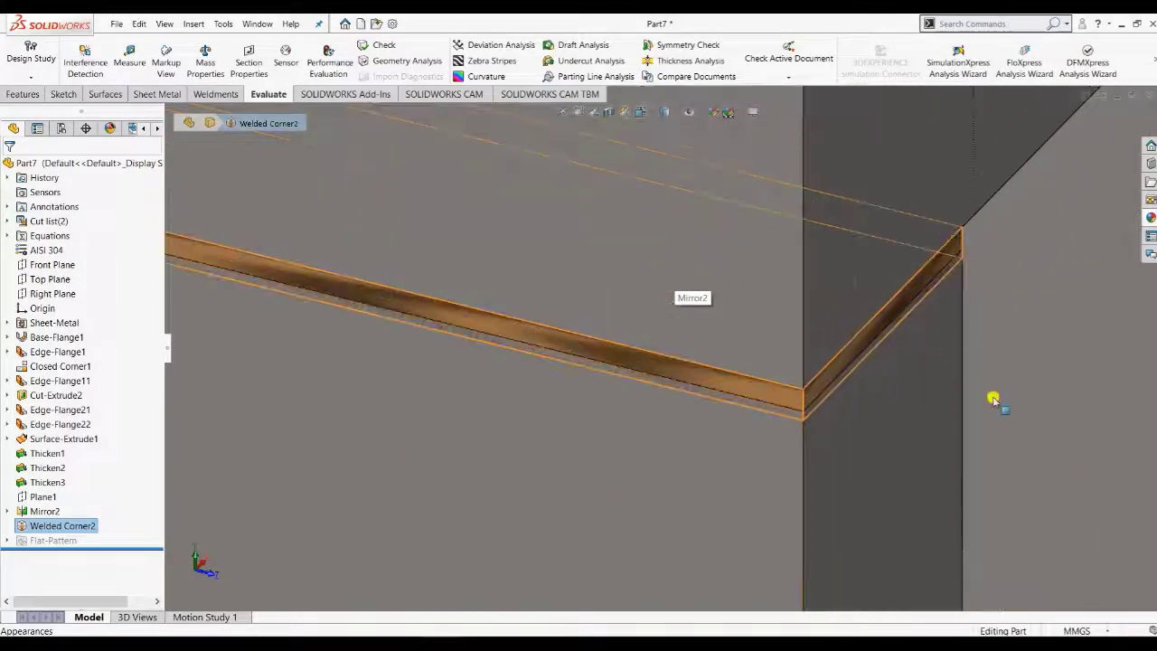
scroll(678, 357, up, 6)
scroll(477, 293, up, 8)
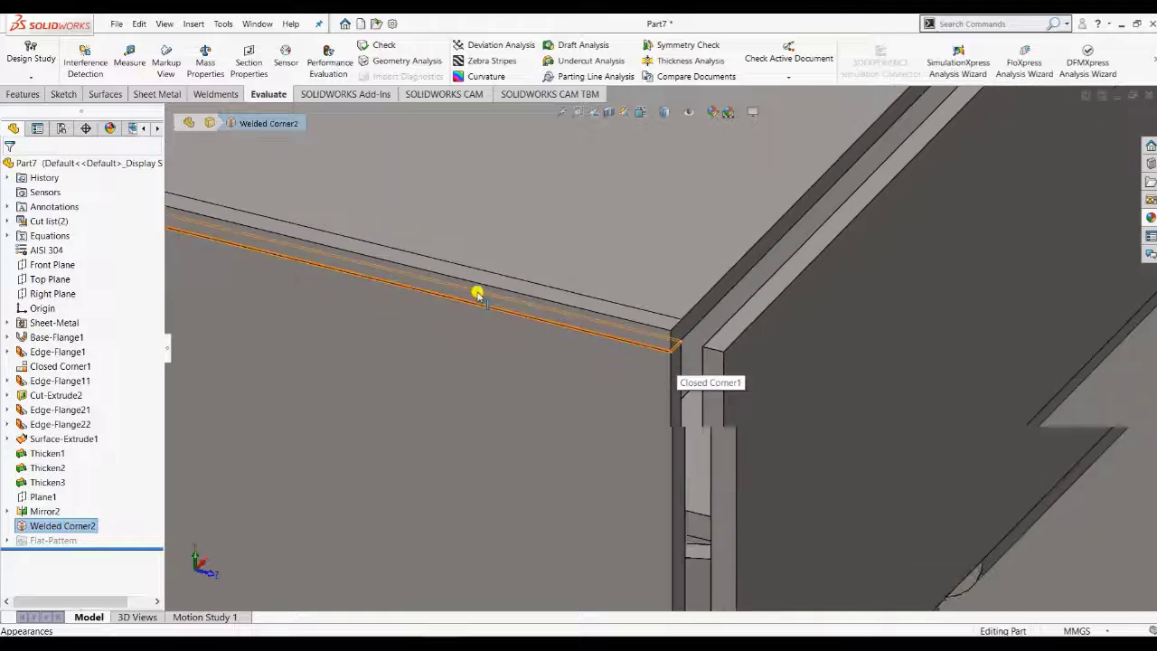
scroll(476, 293, up, 5)
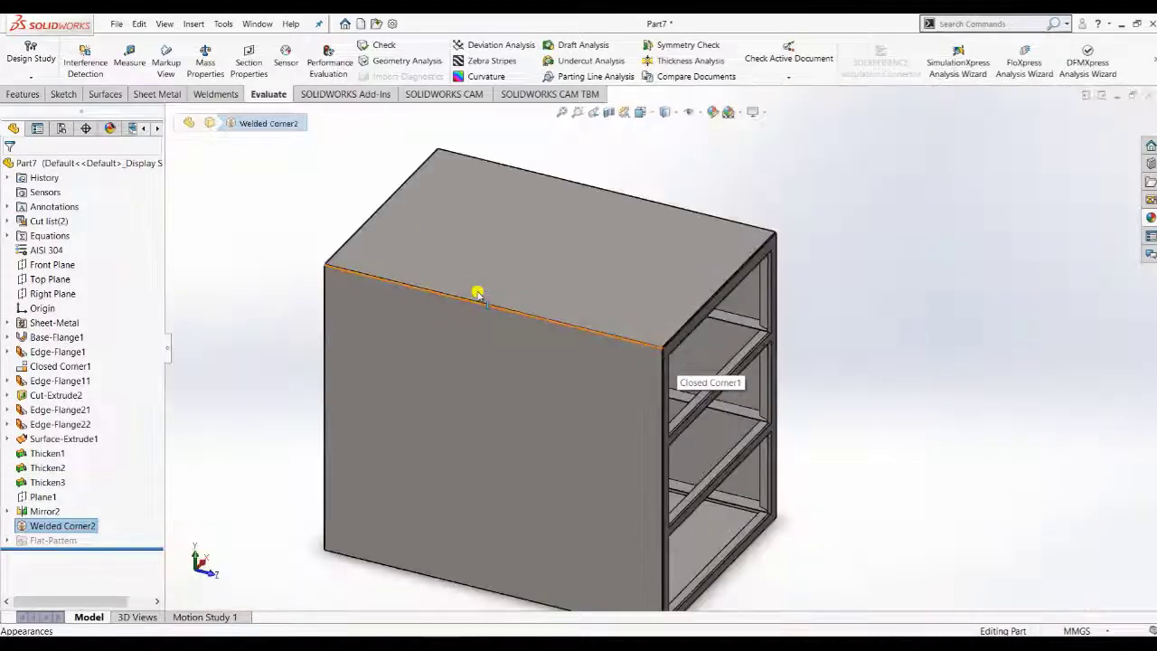
scroll(816, 364, up, 4)
middle_drag(768, 332, 573, 320)
scroll(546, 372, down, 4)
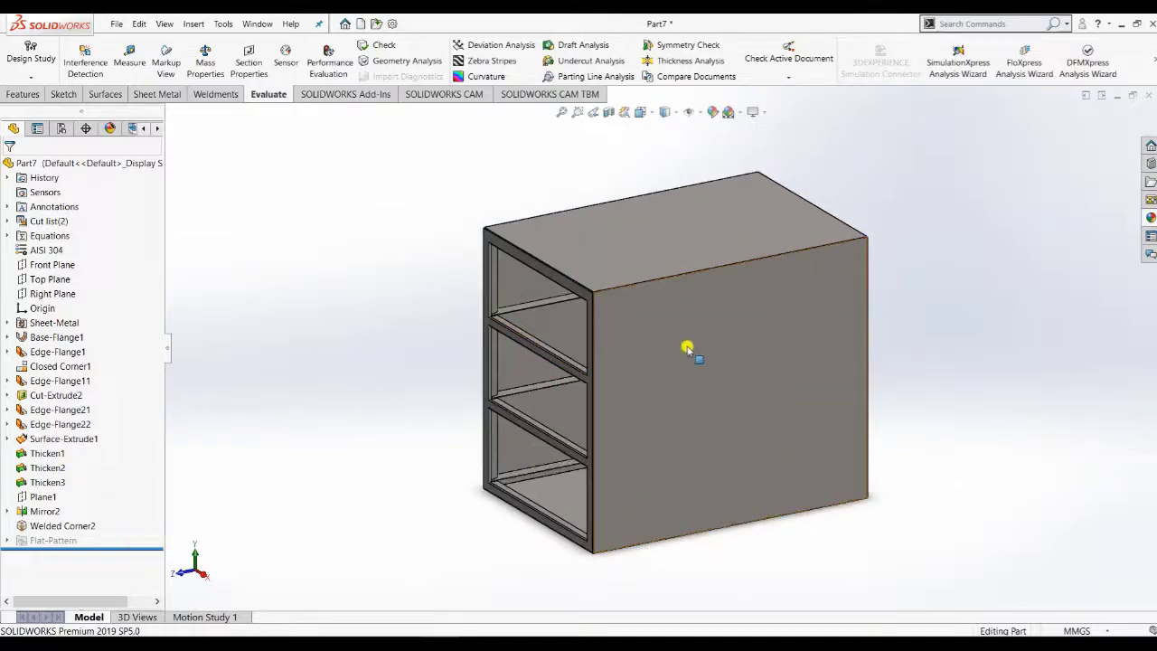
Save the part as "Drawer box casing 2" in the Solidworks Study table folder
click(116, 24)
click(163, 180)
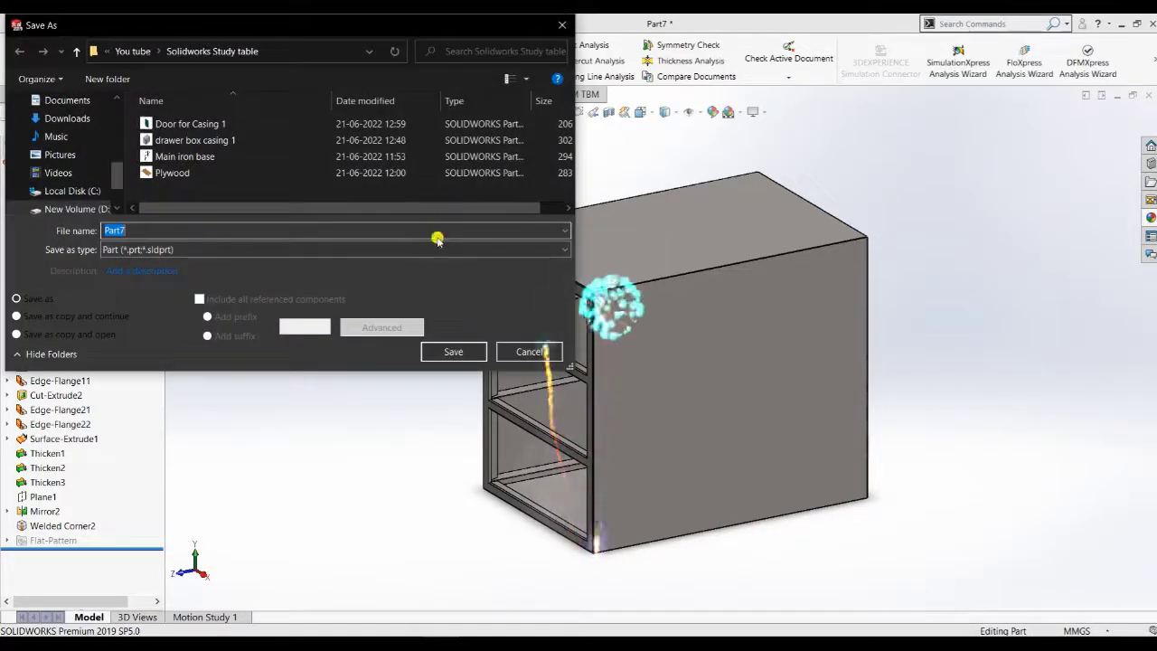
text(Dr)
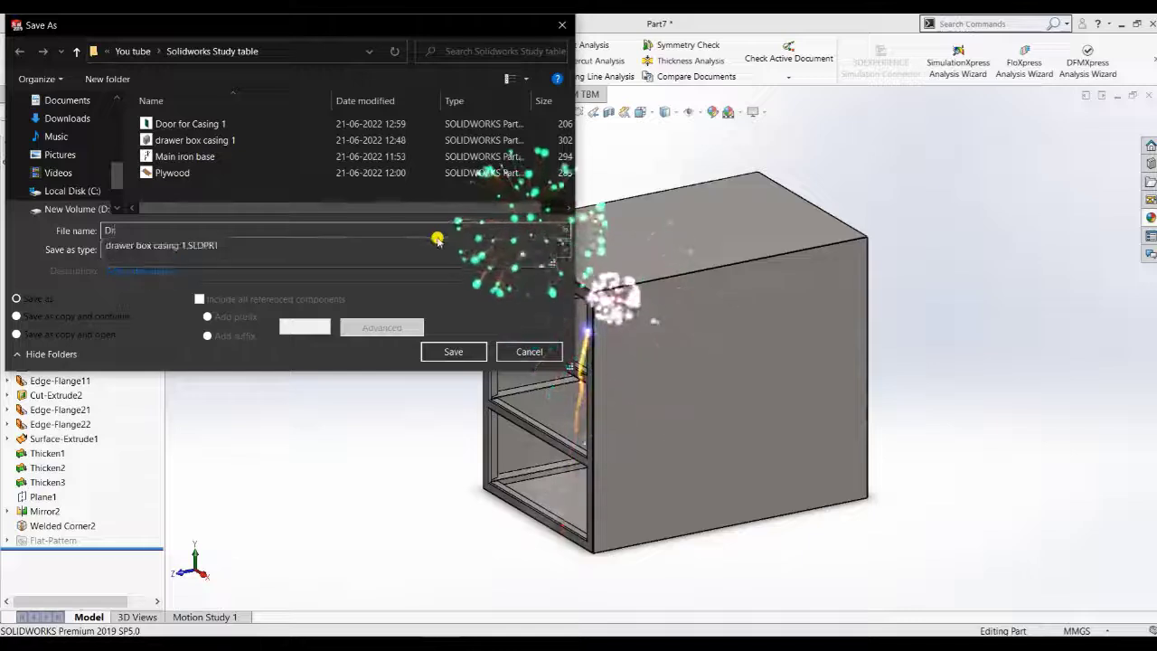
text(awer bo)
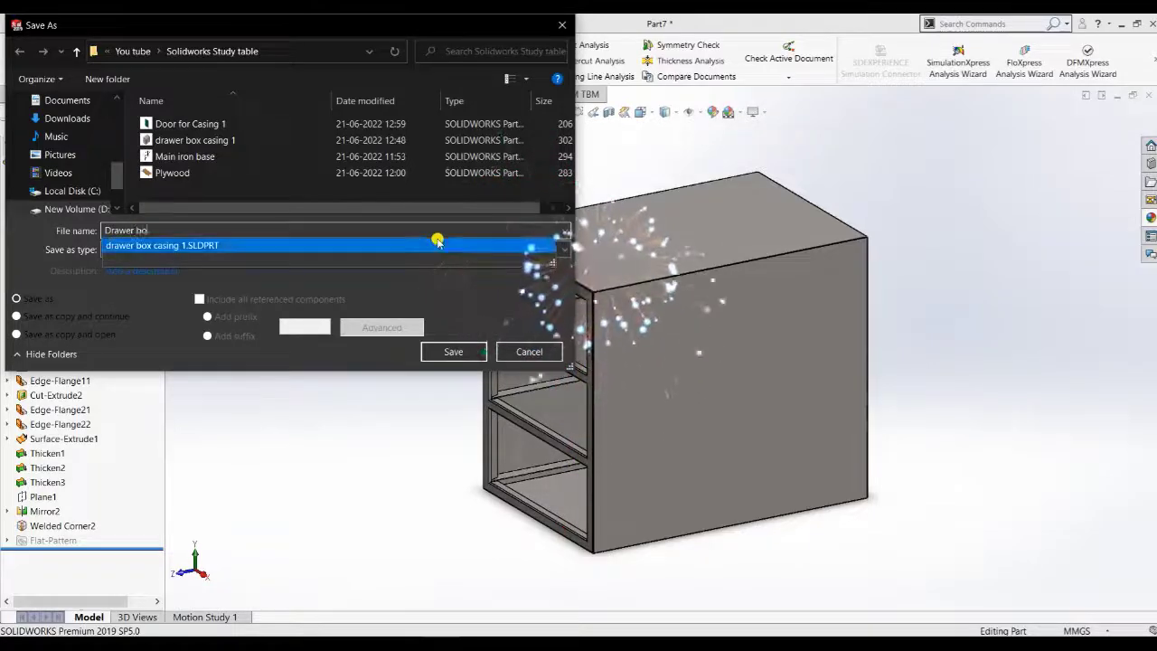
text(x casing)
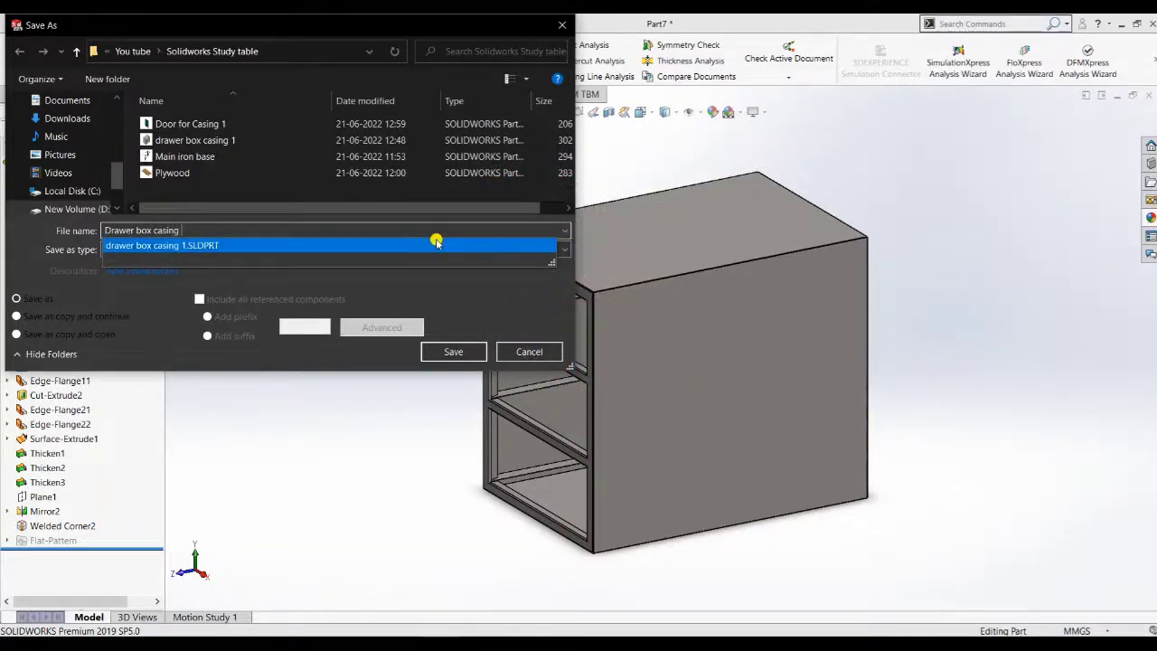
text( 2)
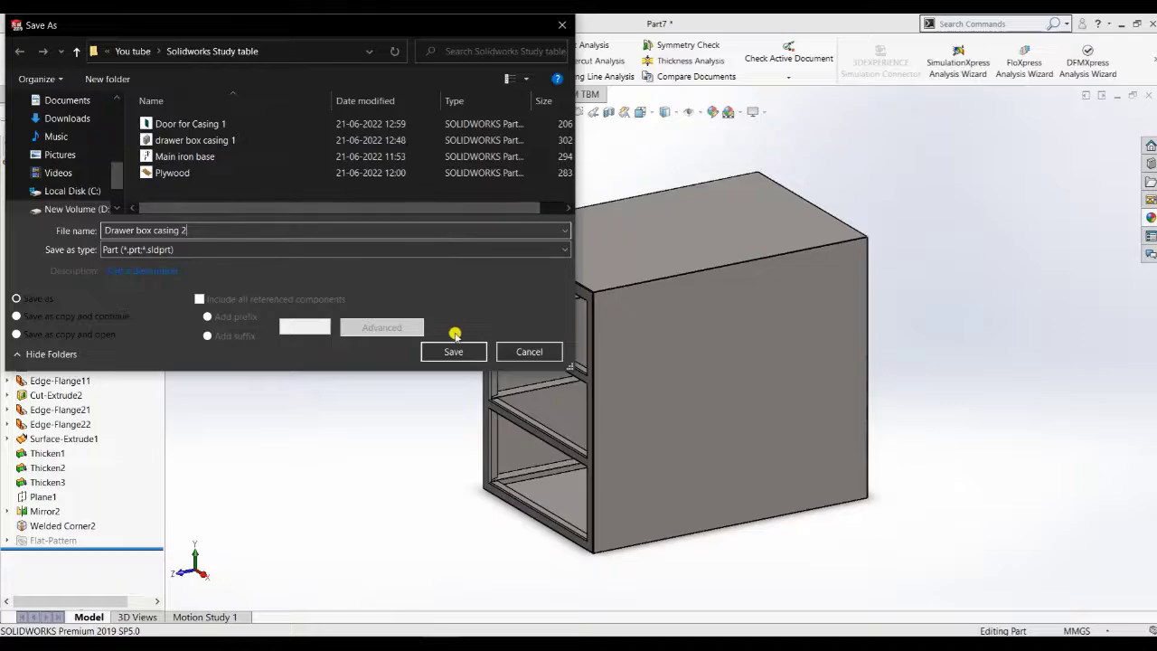
click(443, 354)
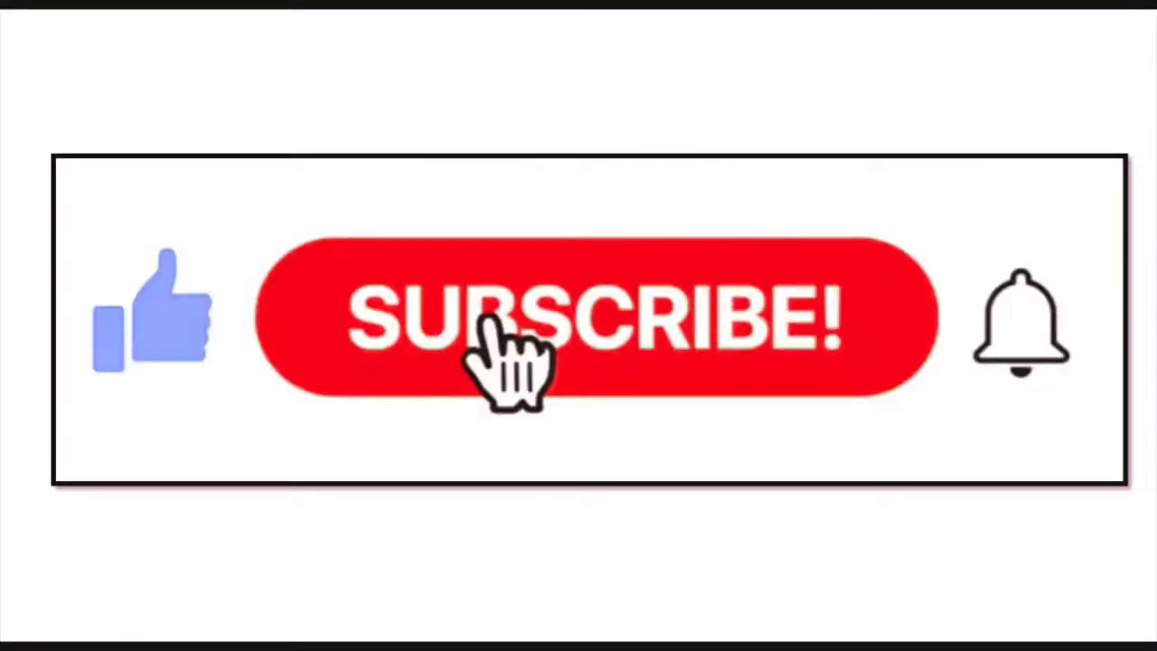